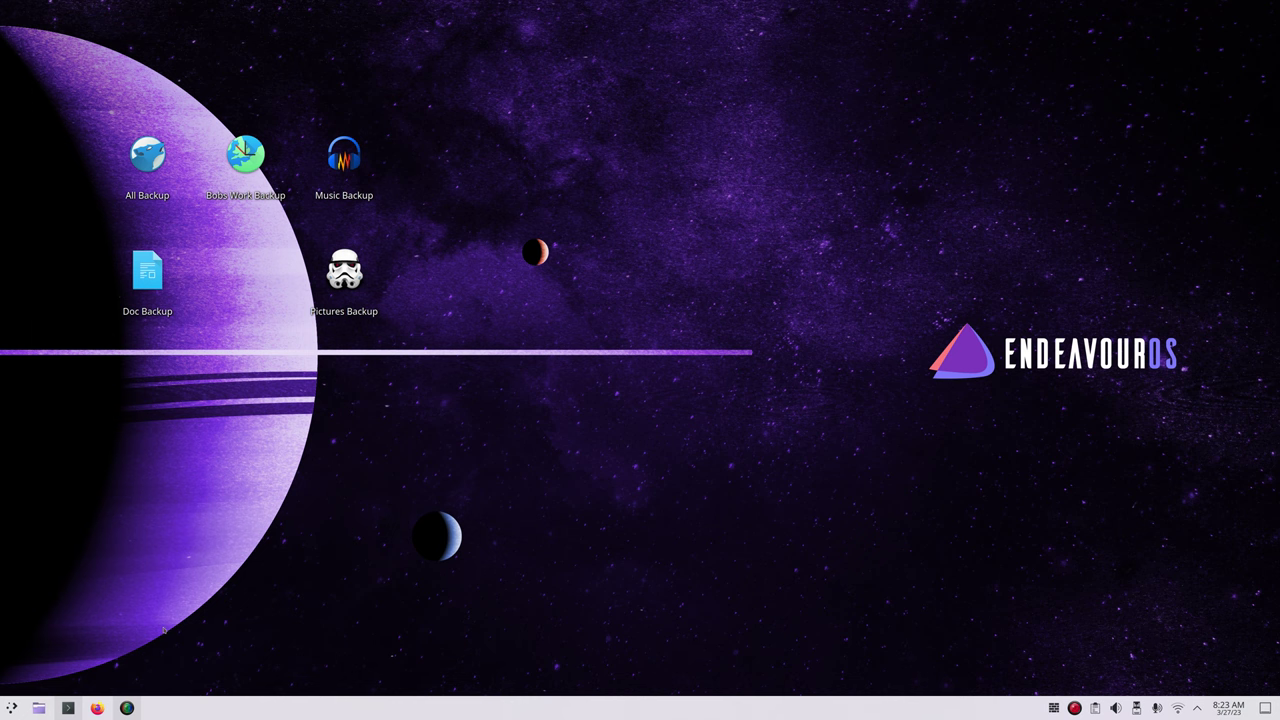
- Review the neofetch system information in the terminal, highlight the user name, and close the terminal window
{"action": "left_click", "coordinate": [68, 706]}
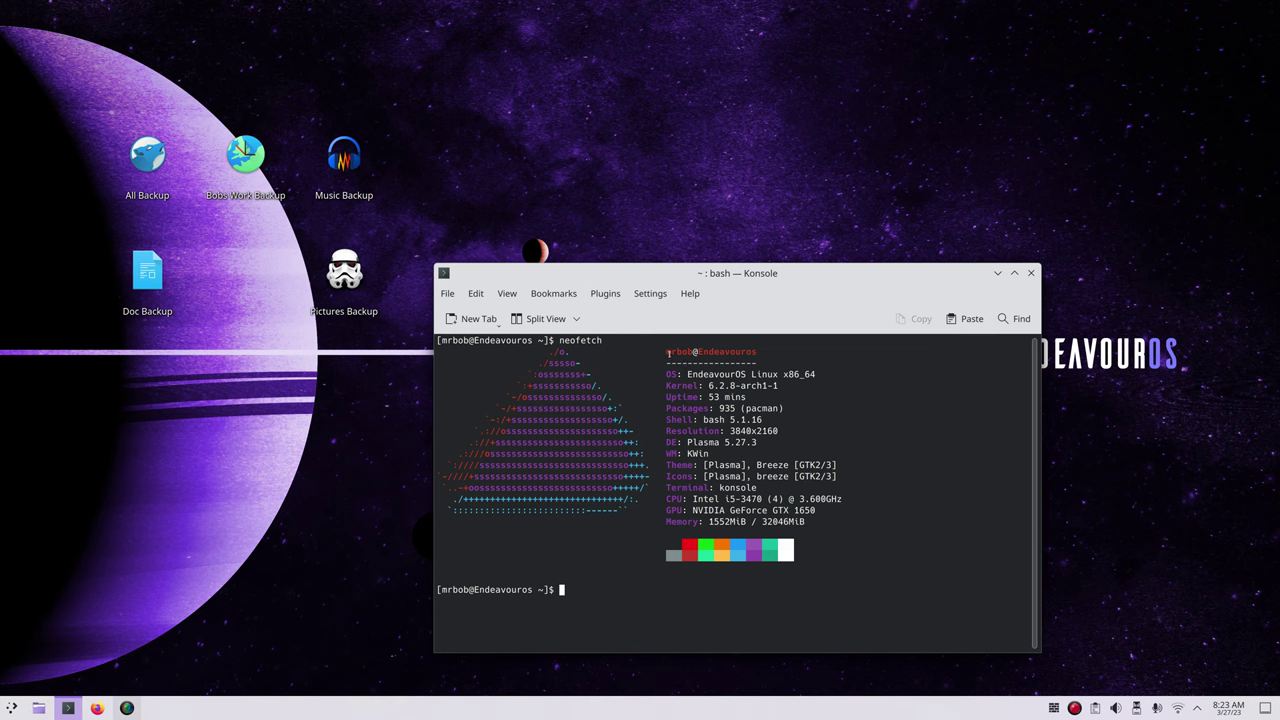
{"action": "left_click_drag", "start_coordinate": [667, 352], "coordinate": [689, 349]}
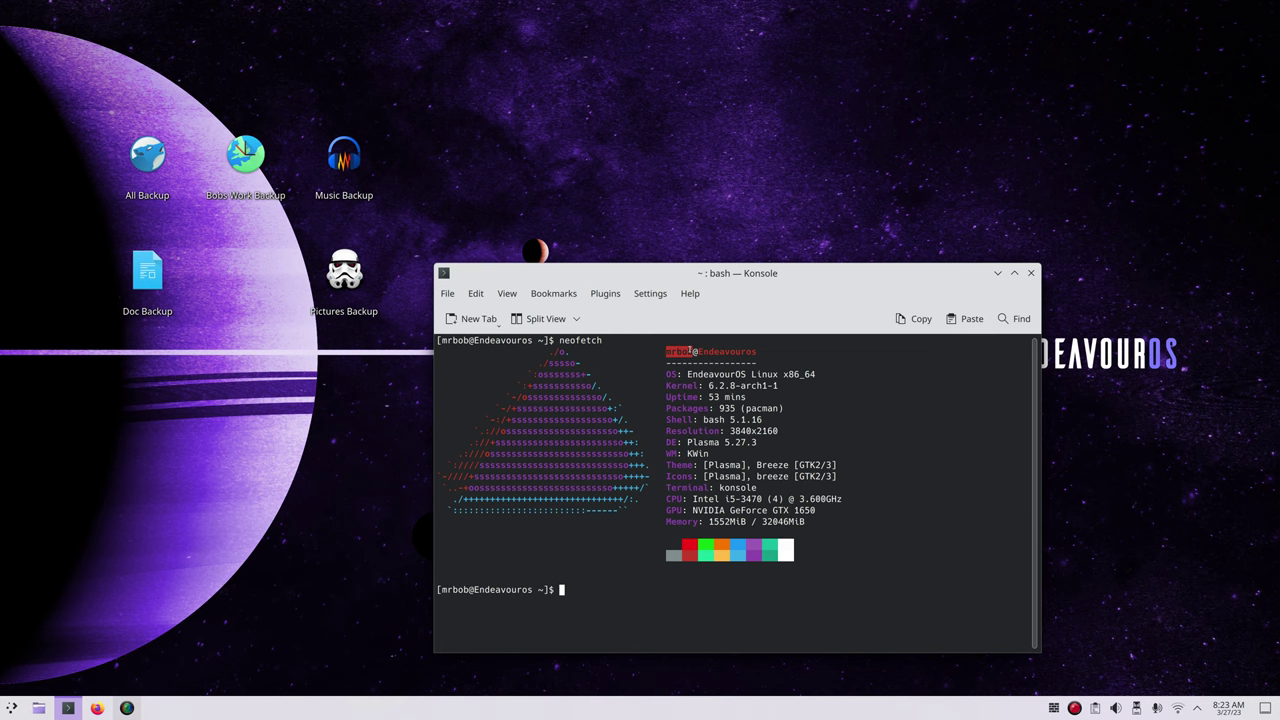
{"action": "left_click", "coordinate": [1031, 273]}
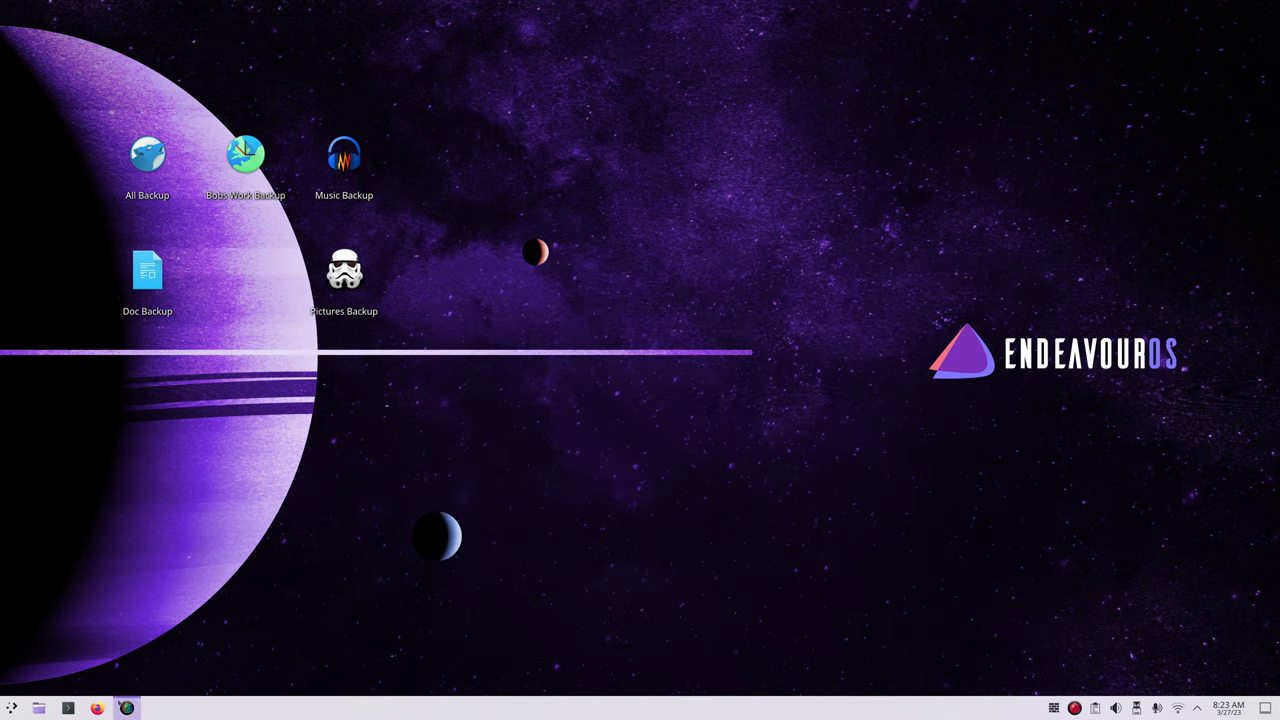
- Open the file manager and inspect the contents of the USBBACKUP removable drive
{"action": "left_click", "coordinate": [38, 708]}
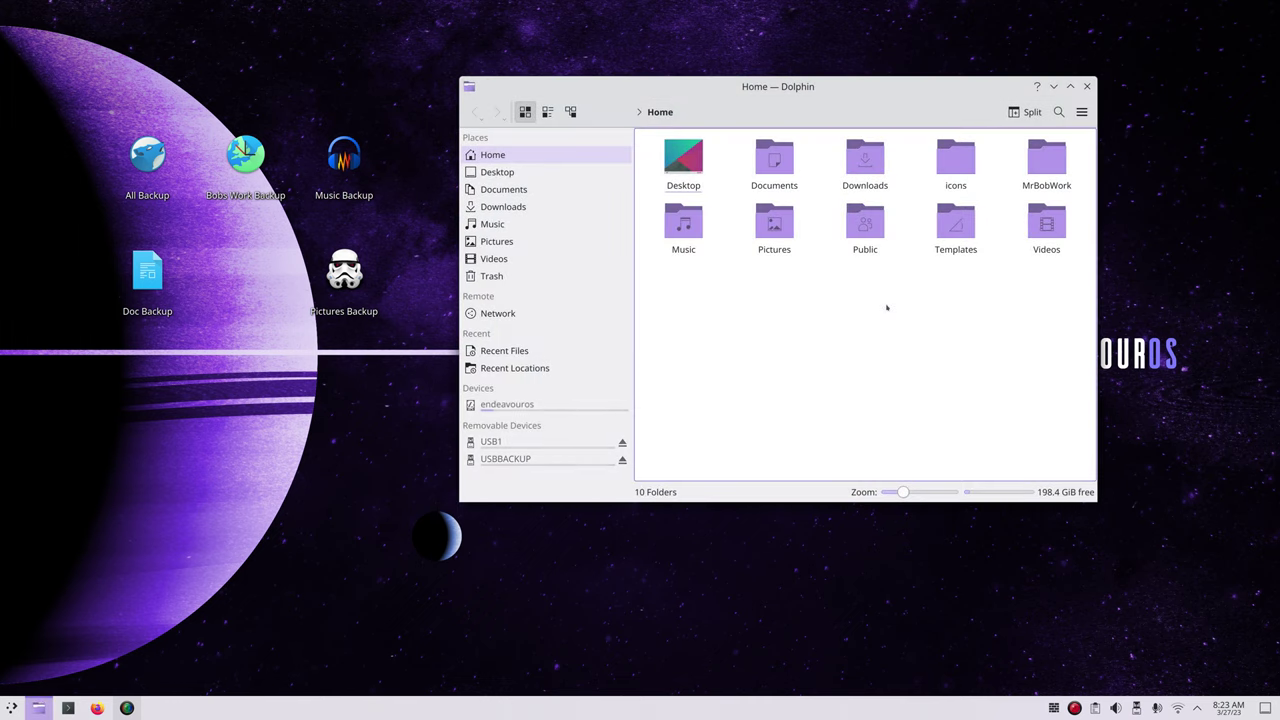
{"action": "left_click", "coordinate": [499, 444]}
{"action": "left_click", "coordinate": [505, 458]}
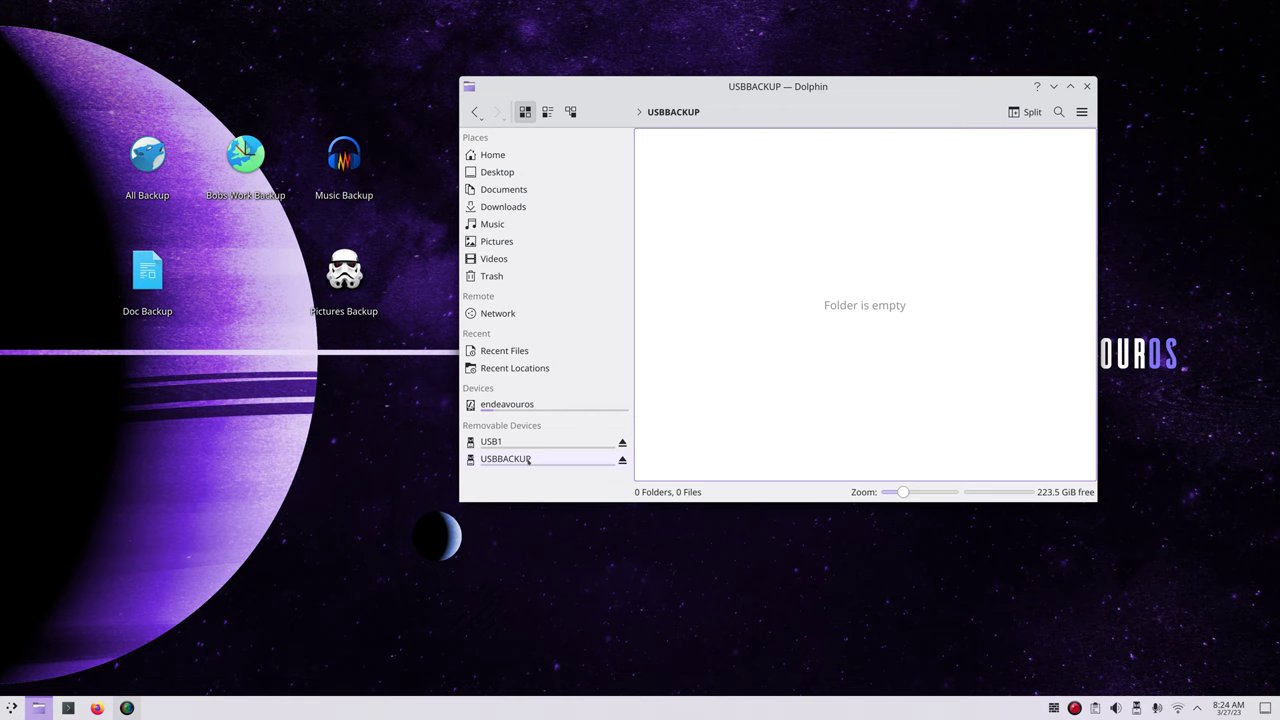
{"action": "left_click", "coordinate": [518, 456]}
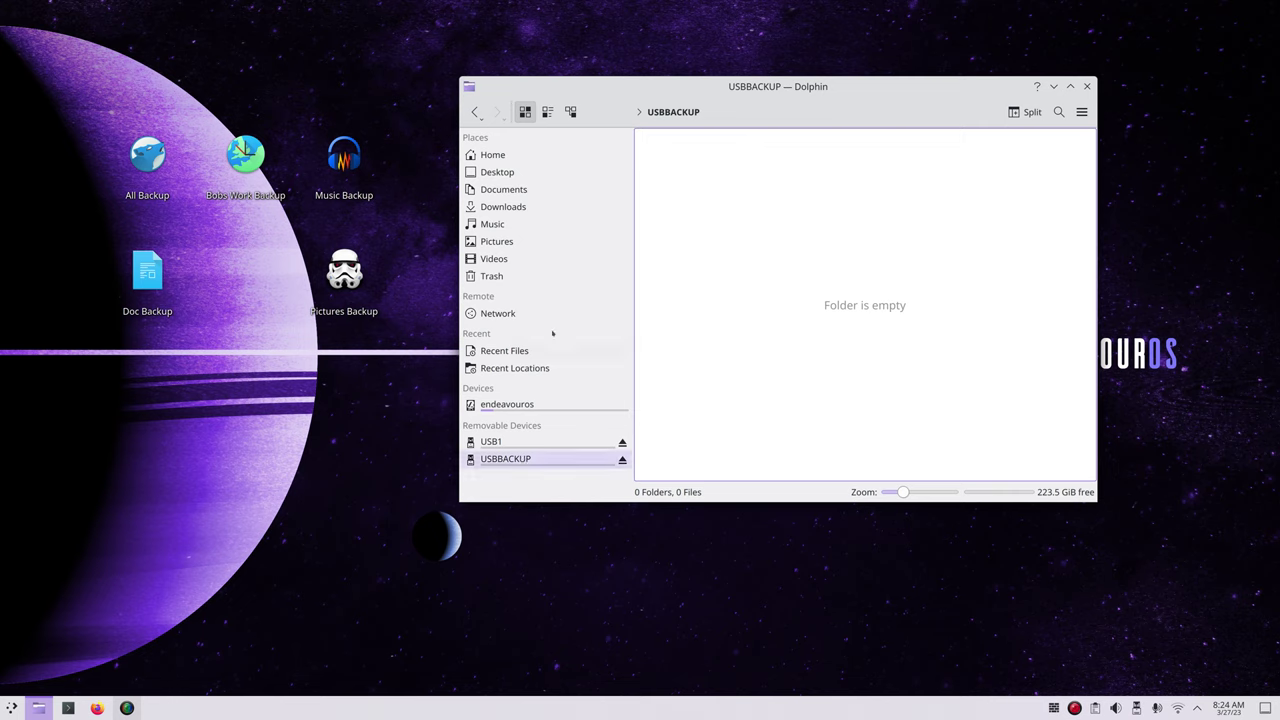
- Look through the Documents and MrBobWork folders in Home
{"action": "left_click", "coordinate": [497, 155]}
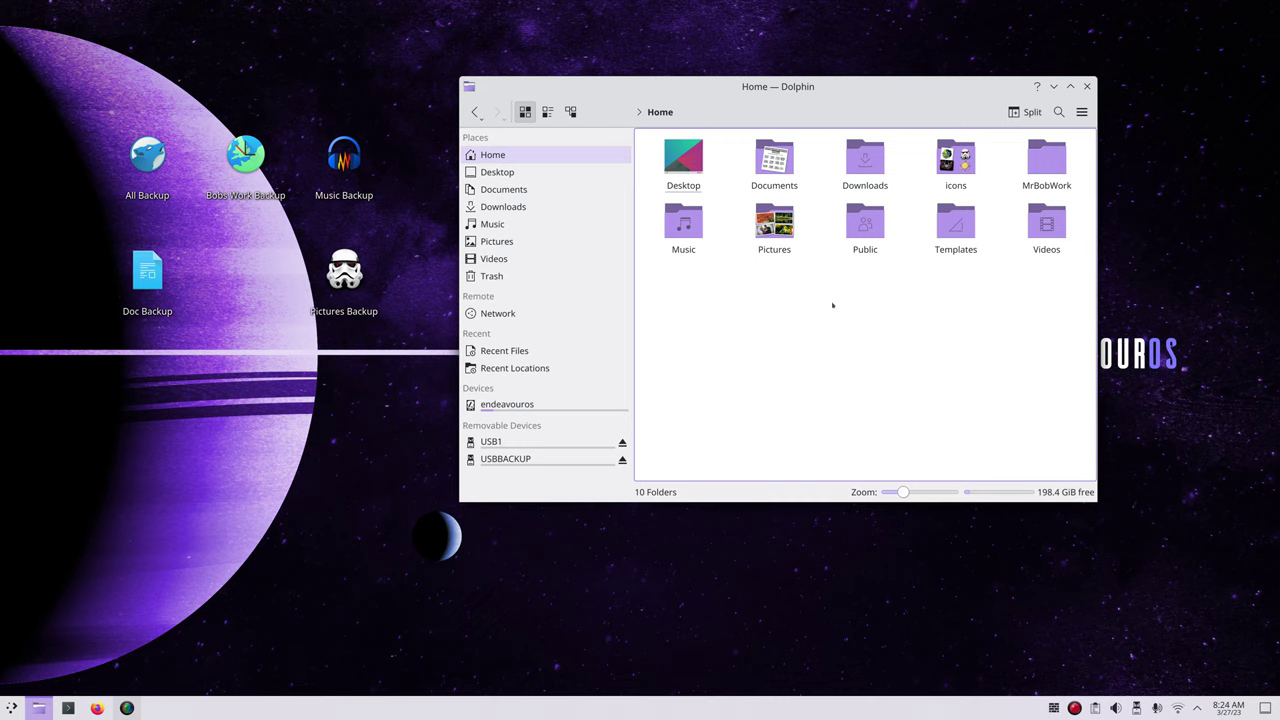
{"action": "double_click", "coordinate": [774, 160]}
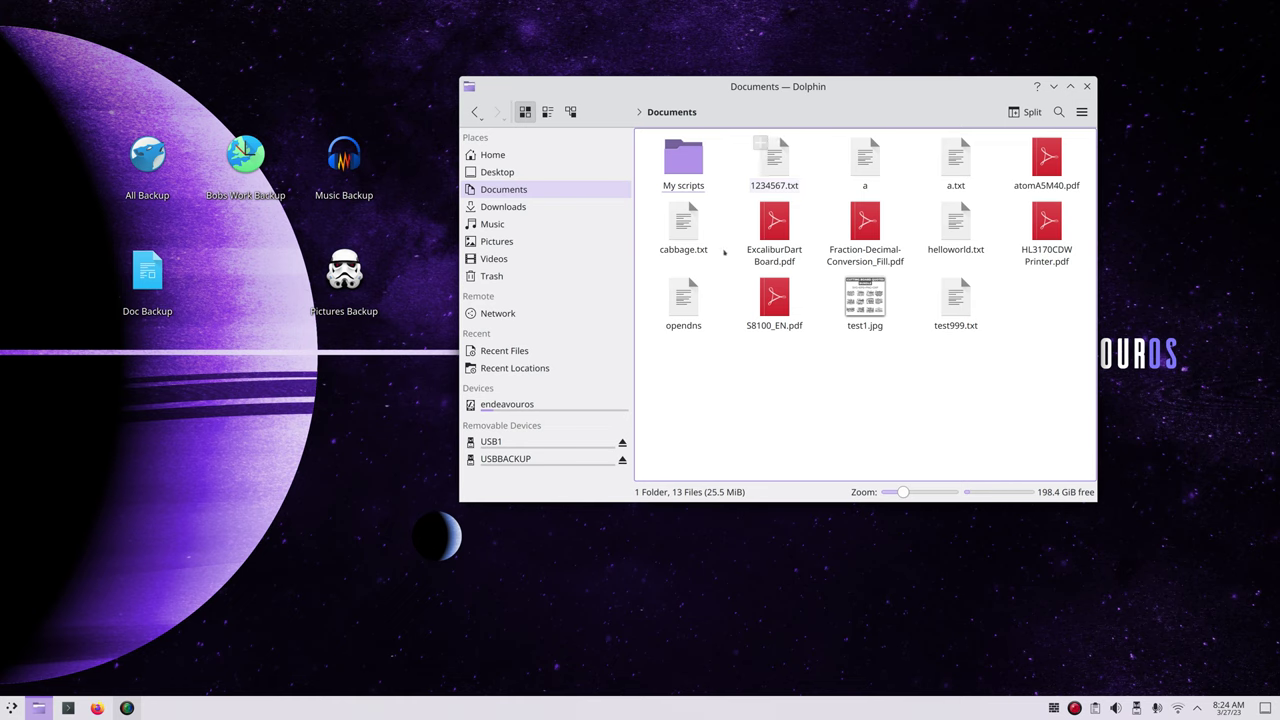
{"action": "key", "text": "alt+Left"}
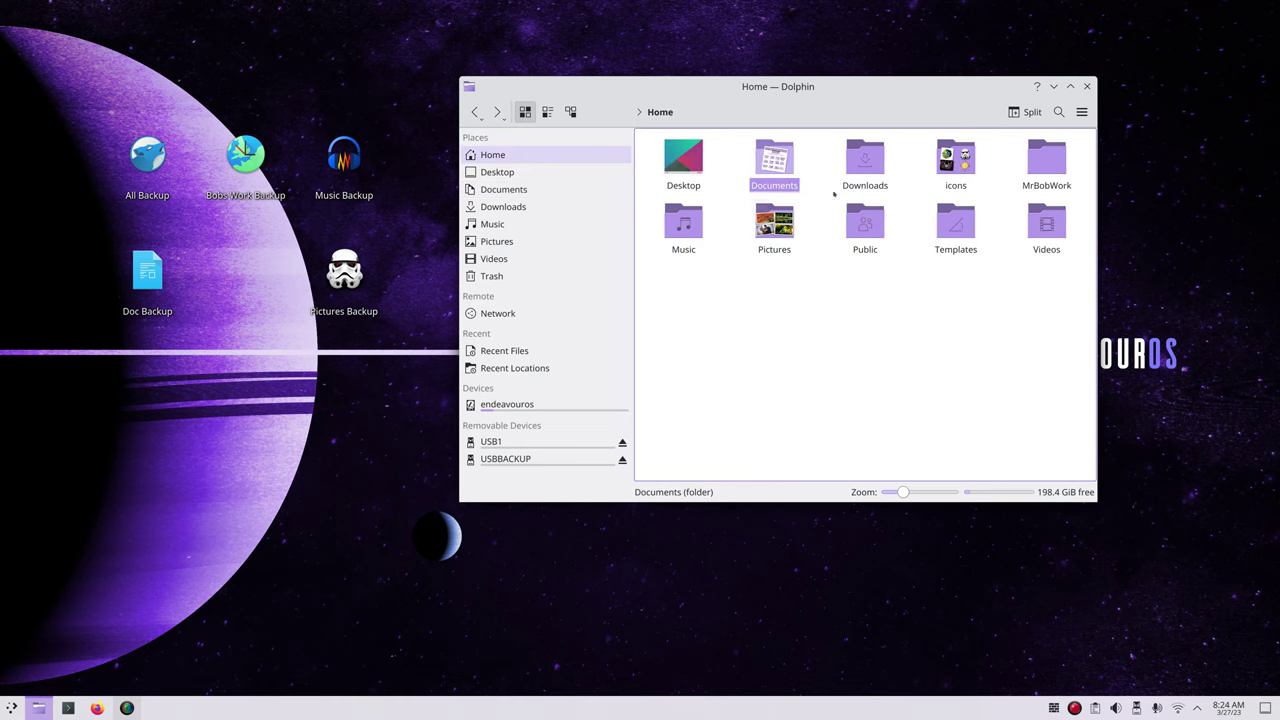
{"action": "double_click", "coordinate": [1050, 160]}
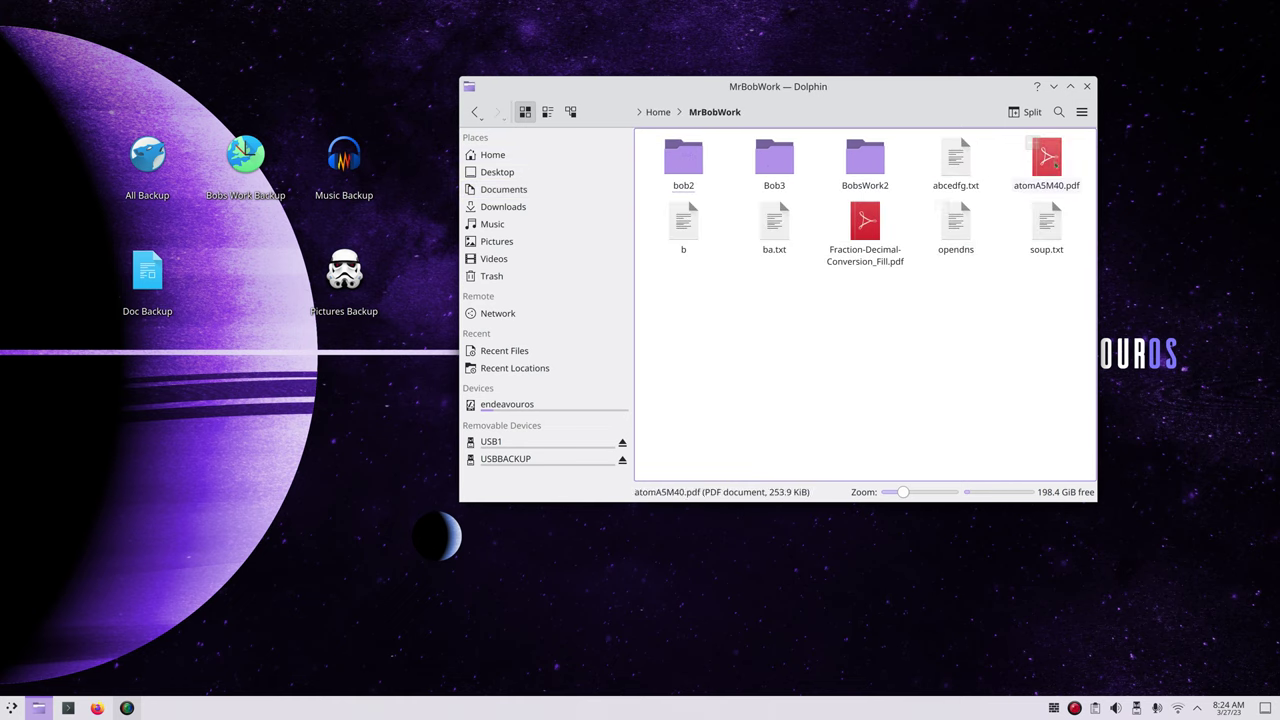
{"action": "key", "text": "alt+Left"}
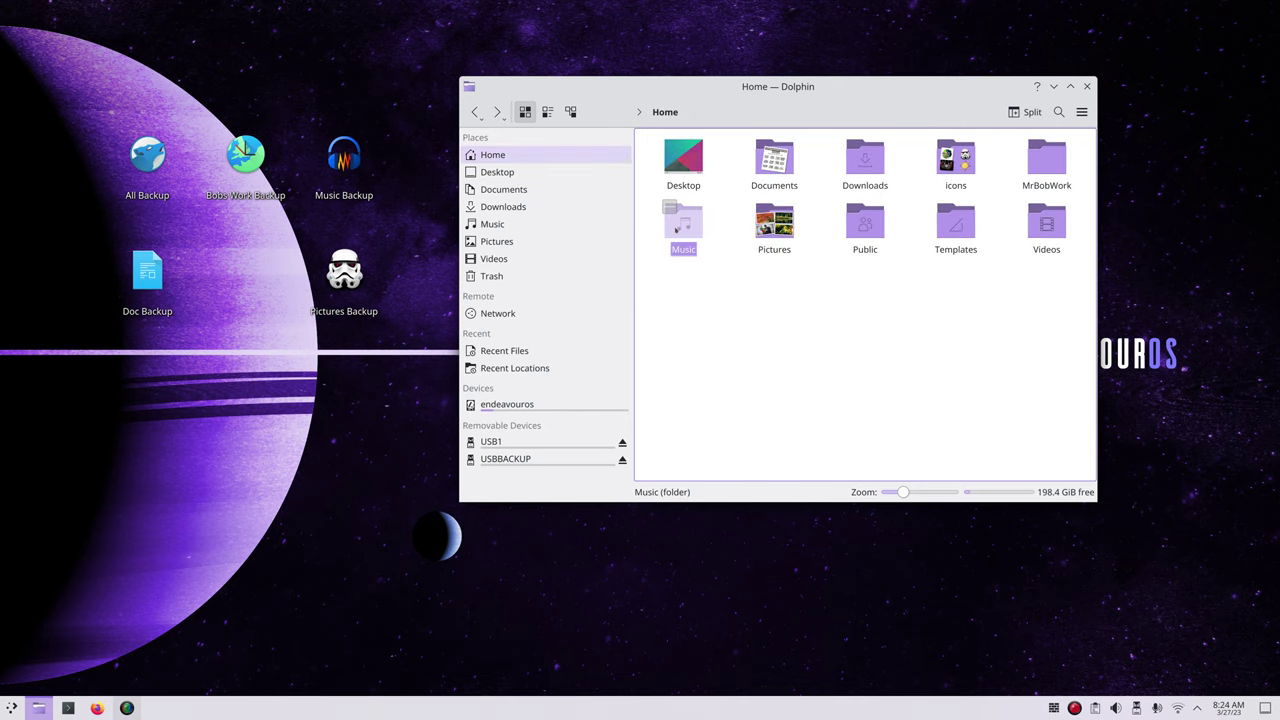
- Move the HelloWorld folder inside Music to the trash
{"action": "double_click", "coordinate": [675, 230]}
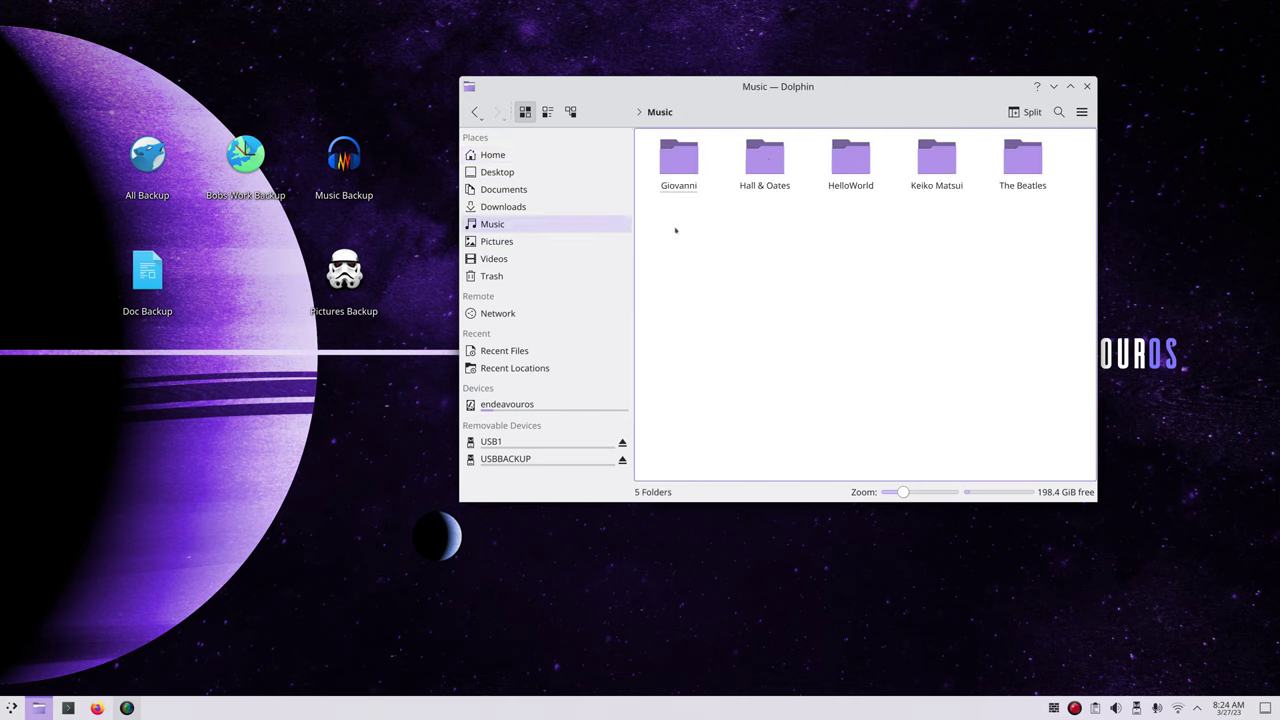
{"action": "left_click", "coordinate": [855, 162]}
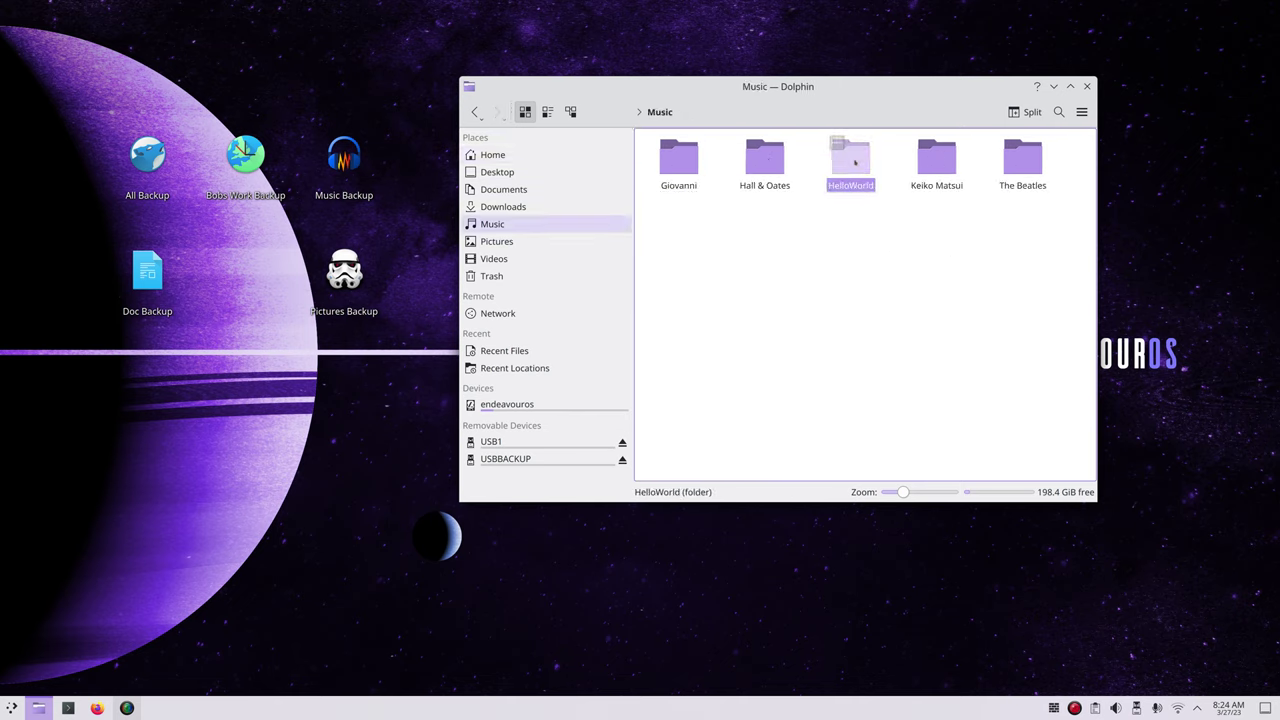
{"action": "key", "text": "Delete"}
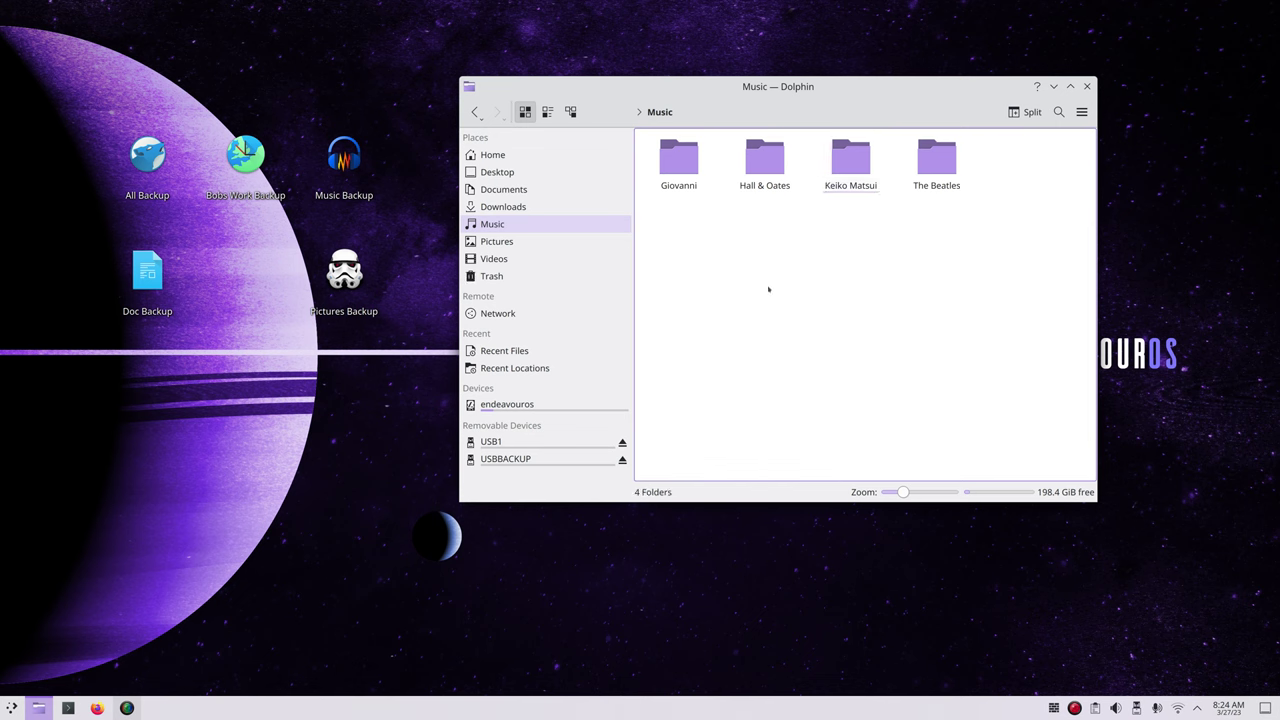
- Examine the contents of the Pictures and Desktop folders, and check the actions offered for the Documents folder in Home
{"action": "key", "text": "alt+Left"}
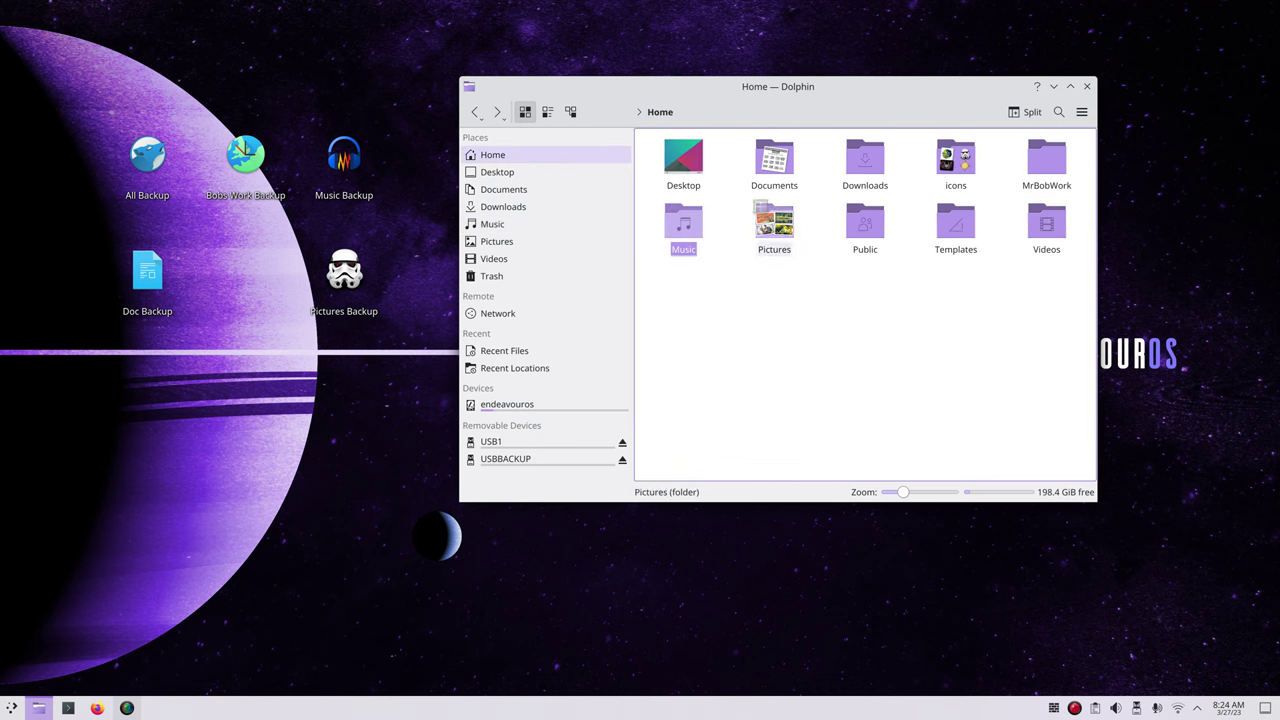
{"action": "double_click", "coordinate": [771, 218]}
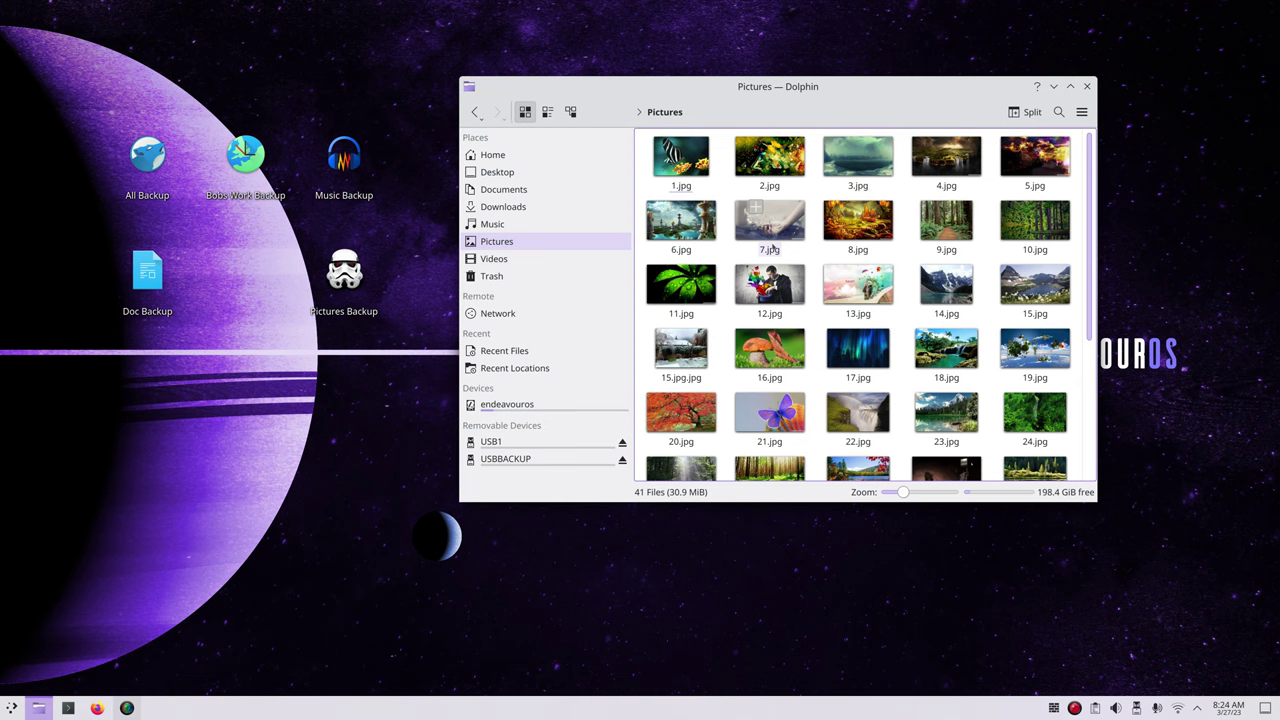
{"action": "scroll", "coordinate": [773, 250], "scroll_direction": "down", "scroll_amount": 2}
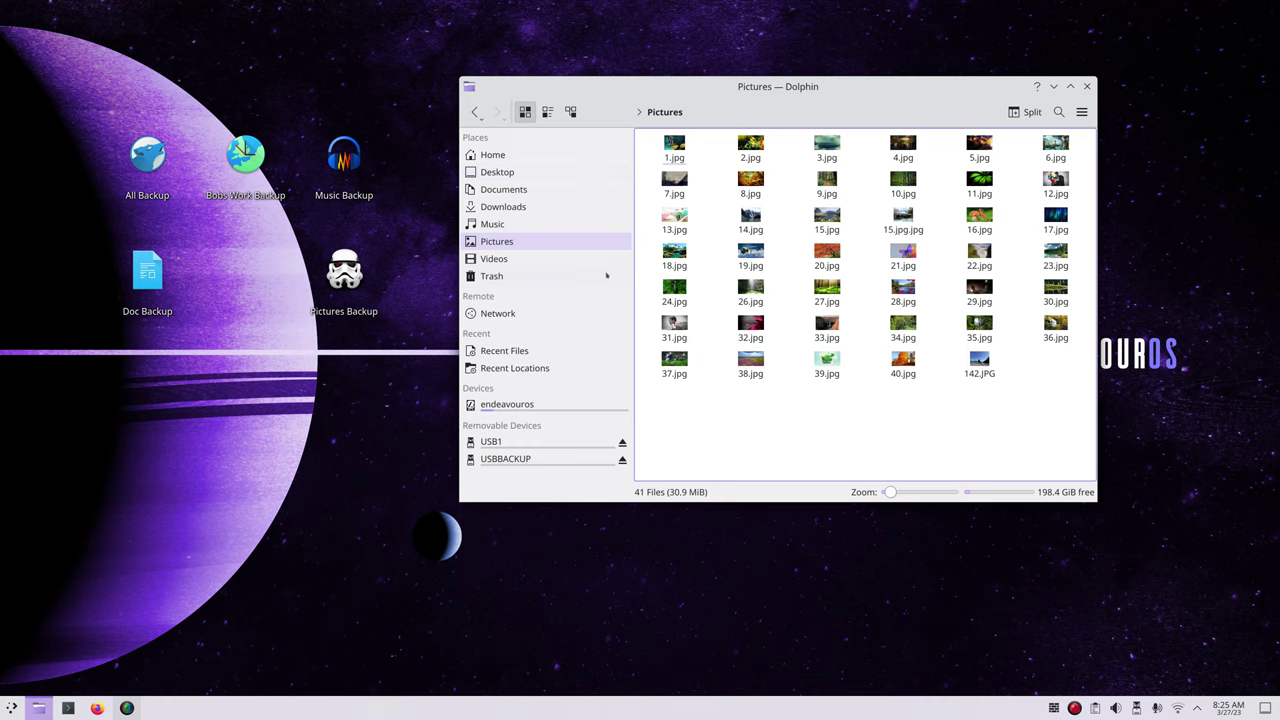
{"action": "left_click", "coordinate": [485, 173]}
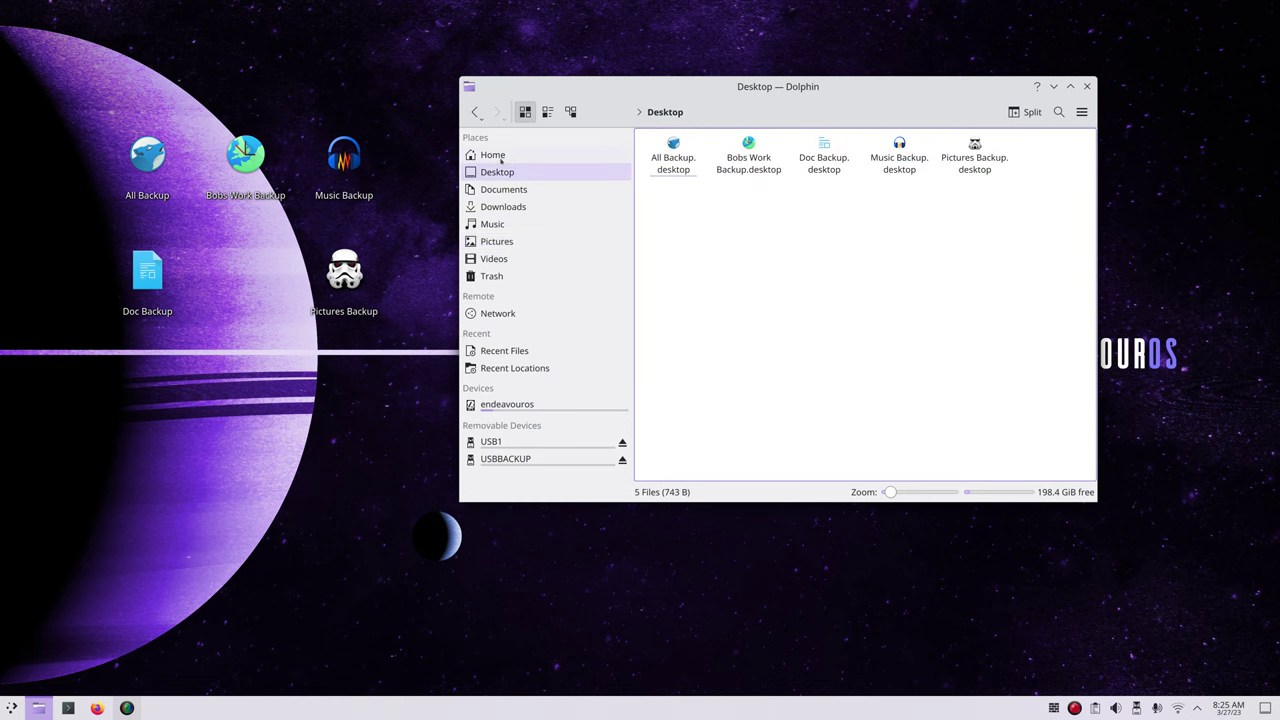
{"action": "left_click", "coordinate": [501, 157]}
{"action": "scroll", "coordinate": [828, 319], "scroll_direction": "up", "scroll_amount": 2, "text": "ctrl"}
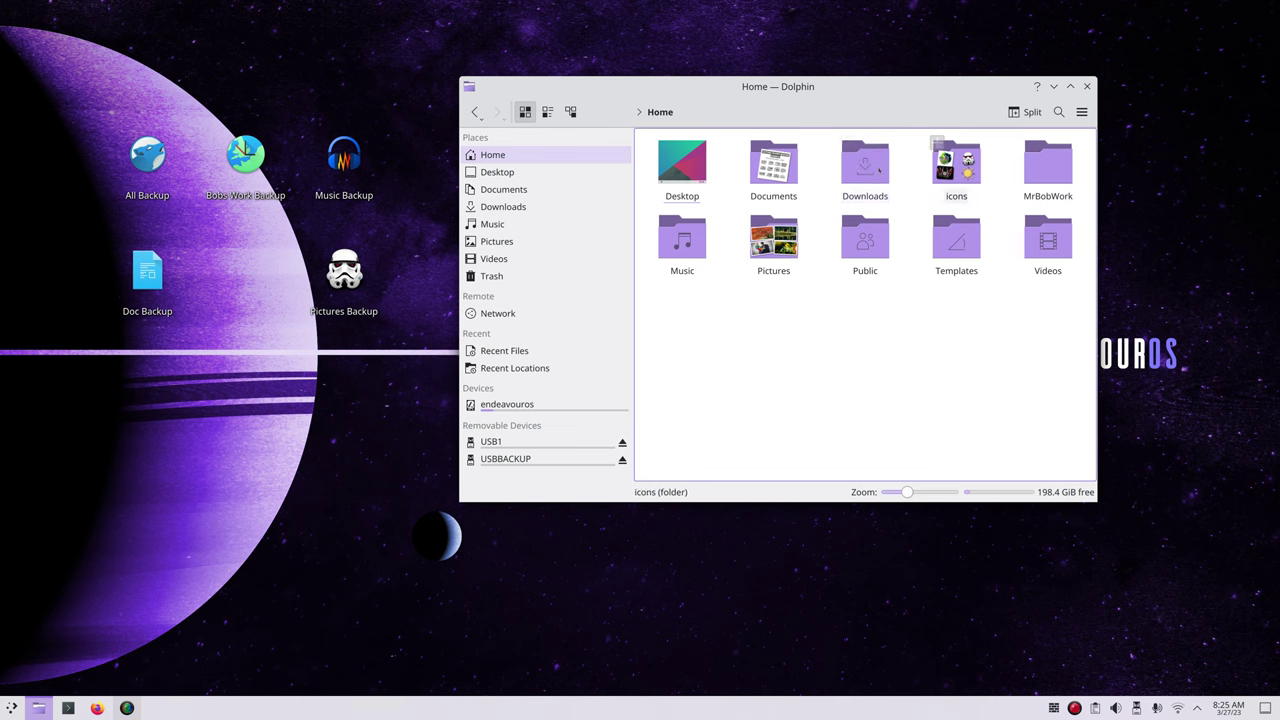
{"action": "right_click", "coordinate": [771, 164]}
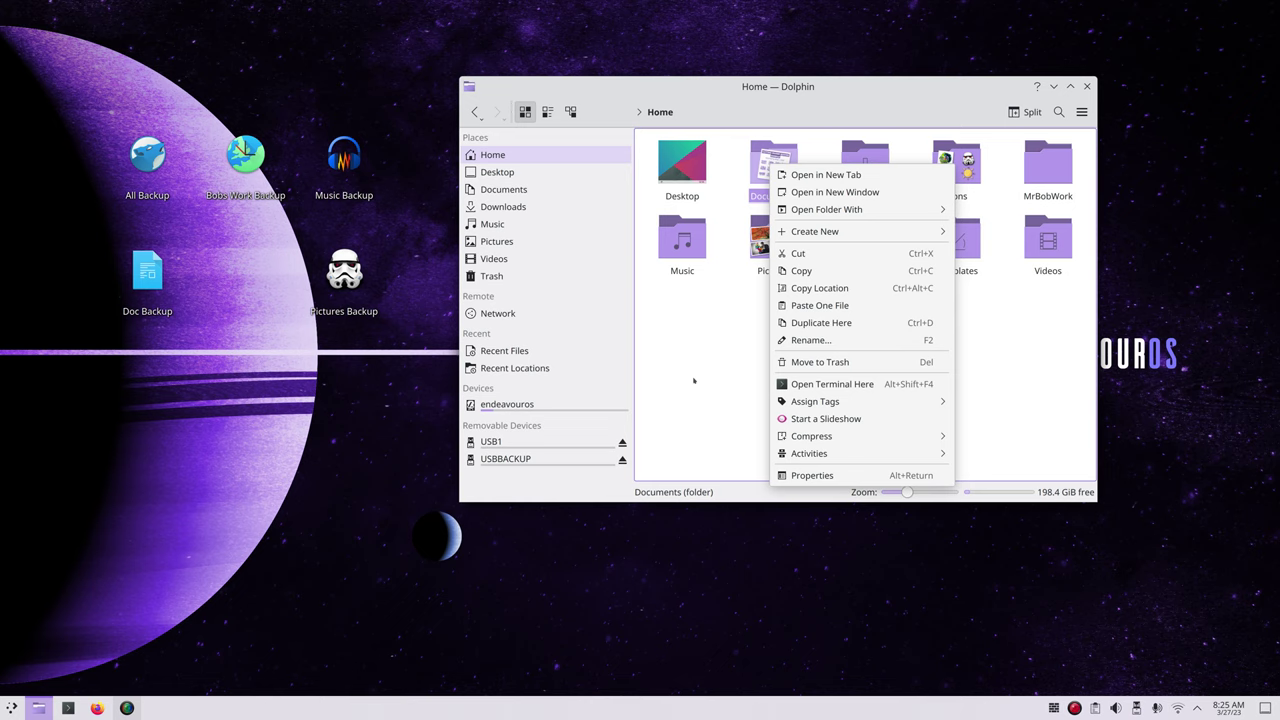
{"action": "left_click", "coordinate": [694, 376]}
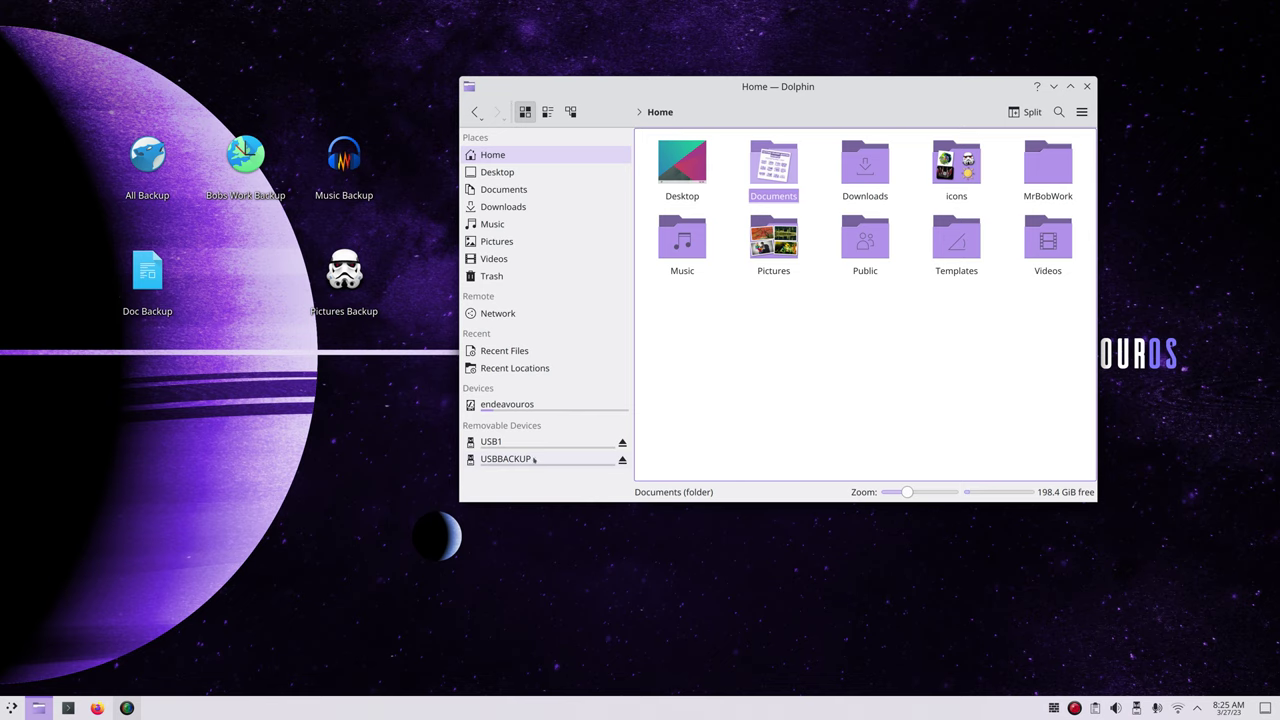
- Run the Music Backup desktop shortcut and compare the local Music folder with the USBBACKUP drive
{"action": "left_click", "coordinate": [534, 459]}
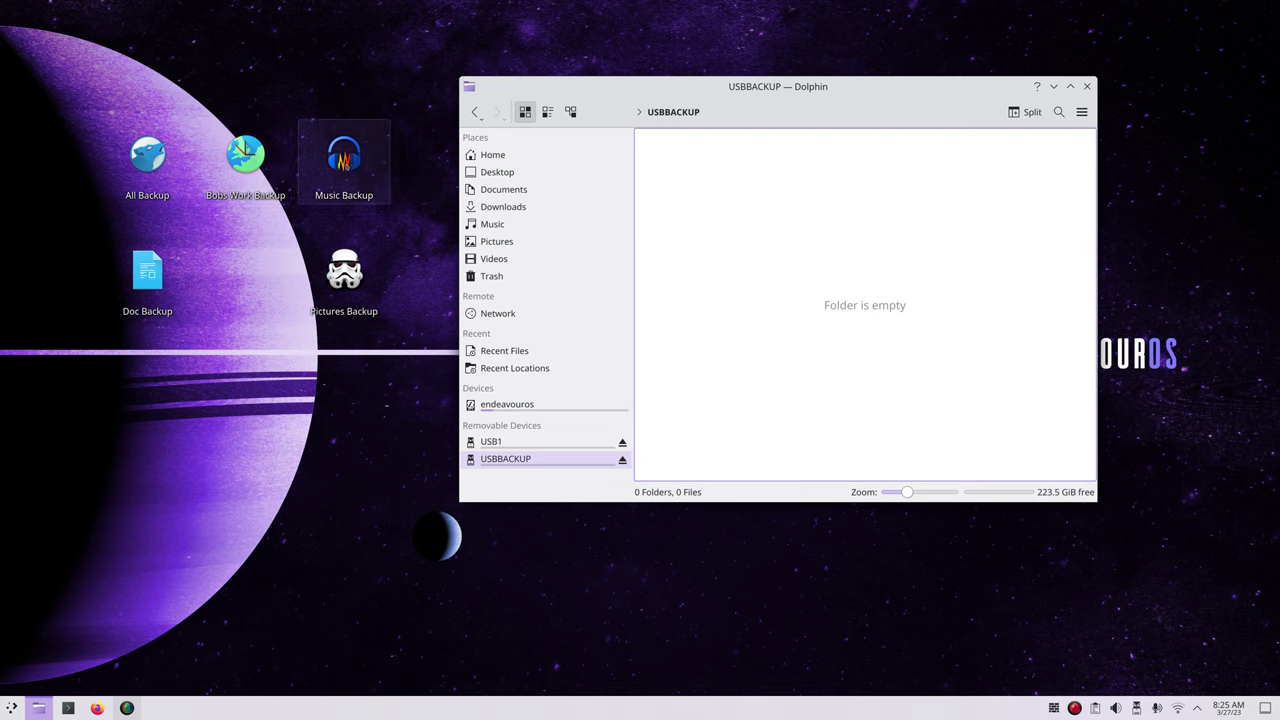
{"action": "left_click", "coordinate": [344, 160]}
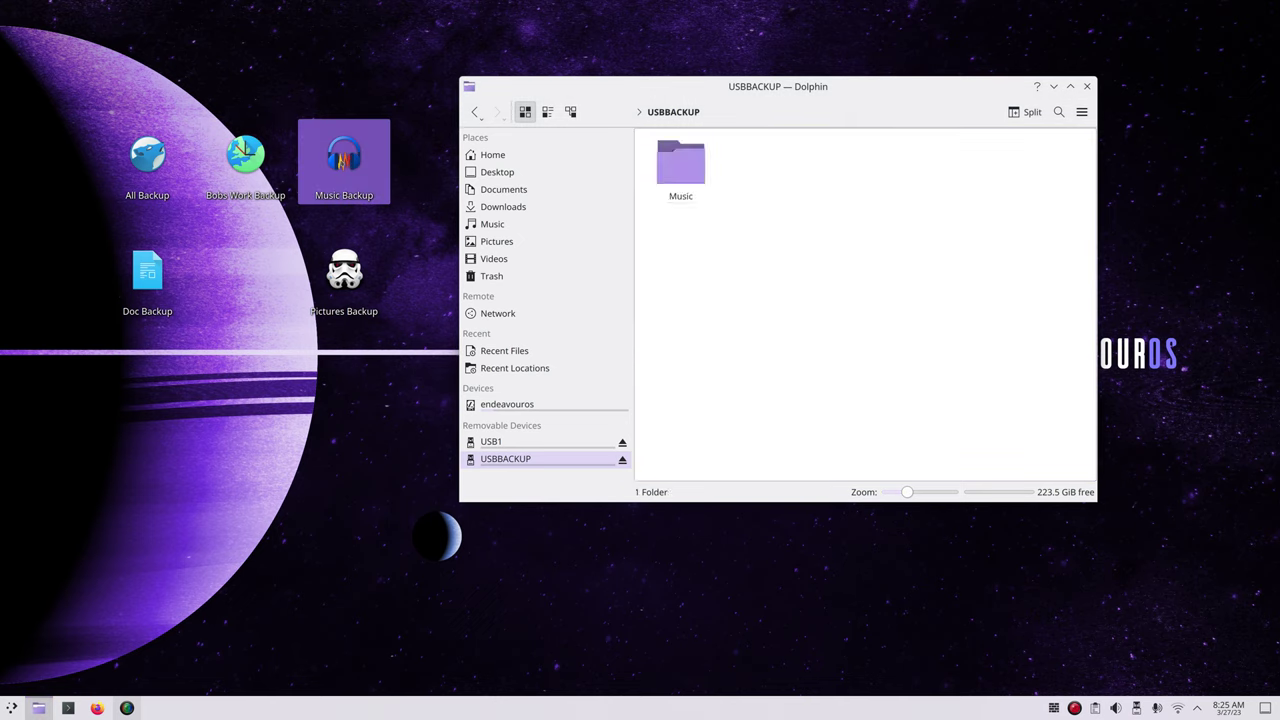
{"action": "left_click", "coordinate": [575, 224]}
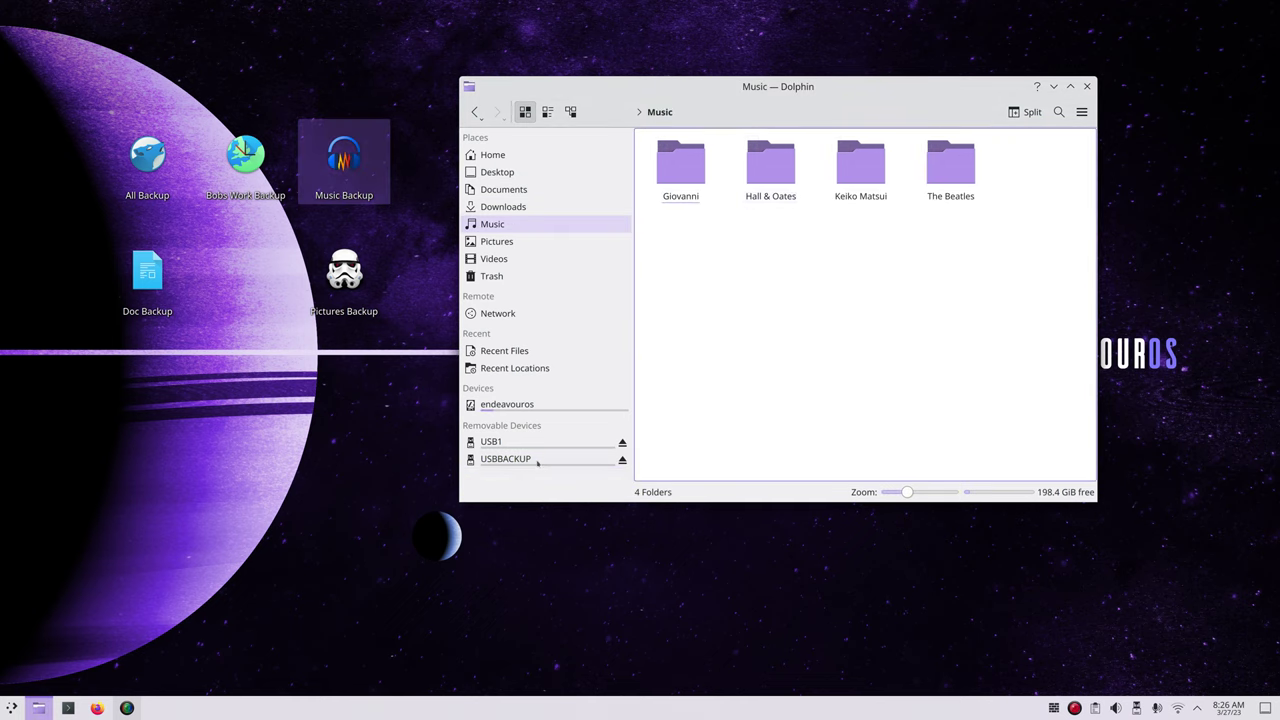
{"action": "left_click", "coordinate": [543, 461]}
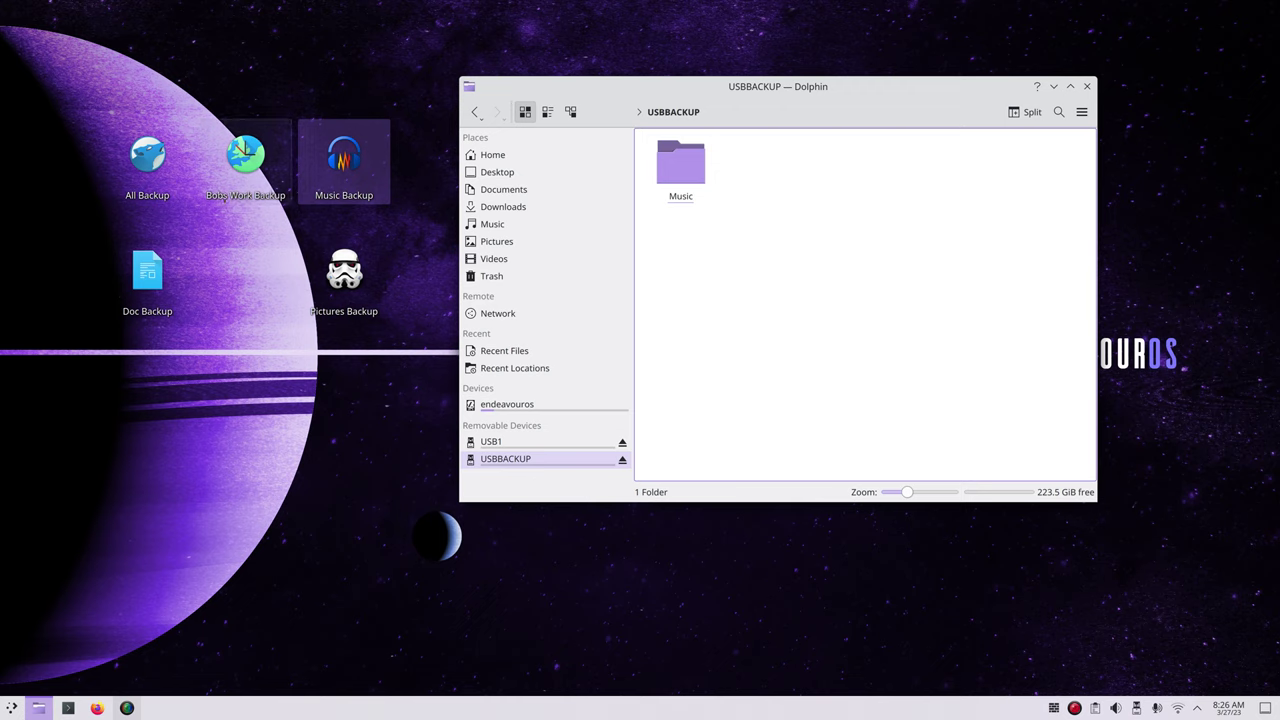
- Run the Bobs Work Backup desktop shortcut and compare the MrBobWork folder in Home with its copy on USBBACKUP
{"action": "left_click", "coordinate": [245, 152]}
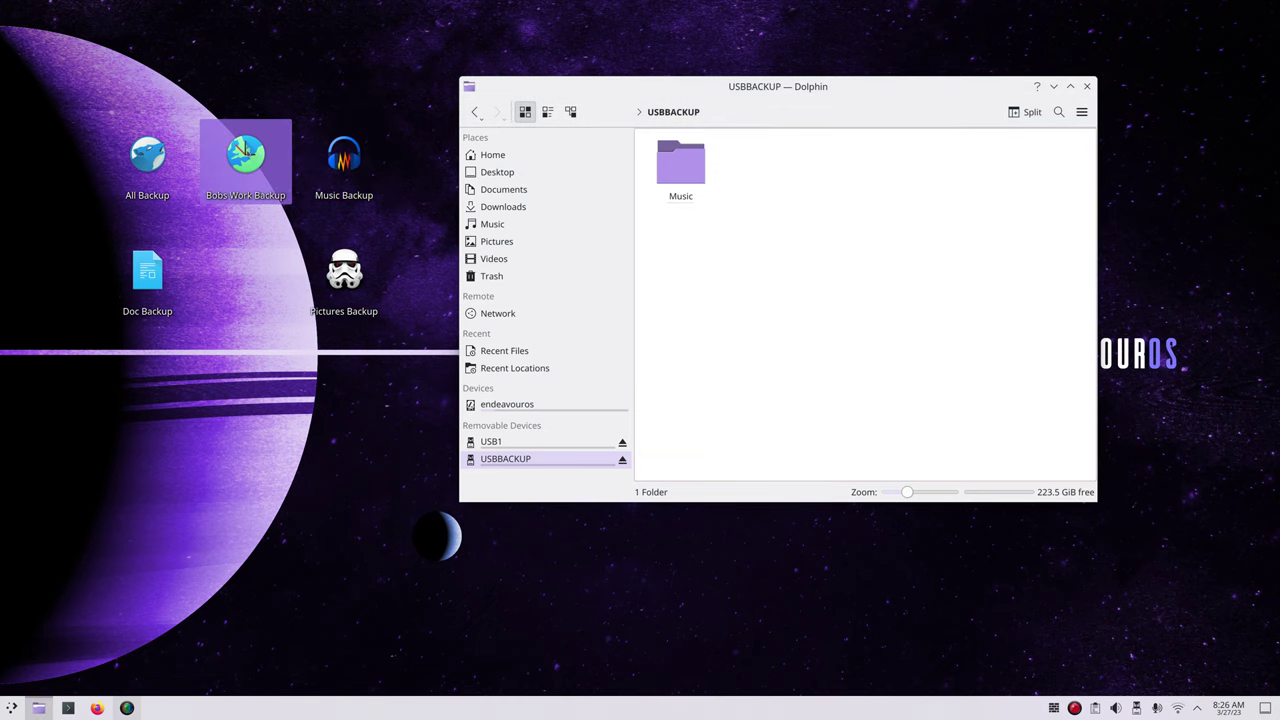
{"action": "left_click", "coordinate": [493, 155]}
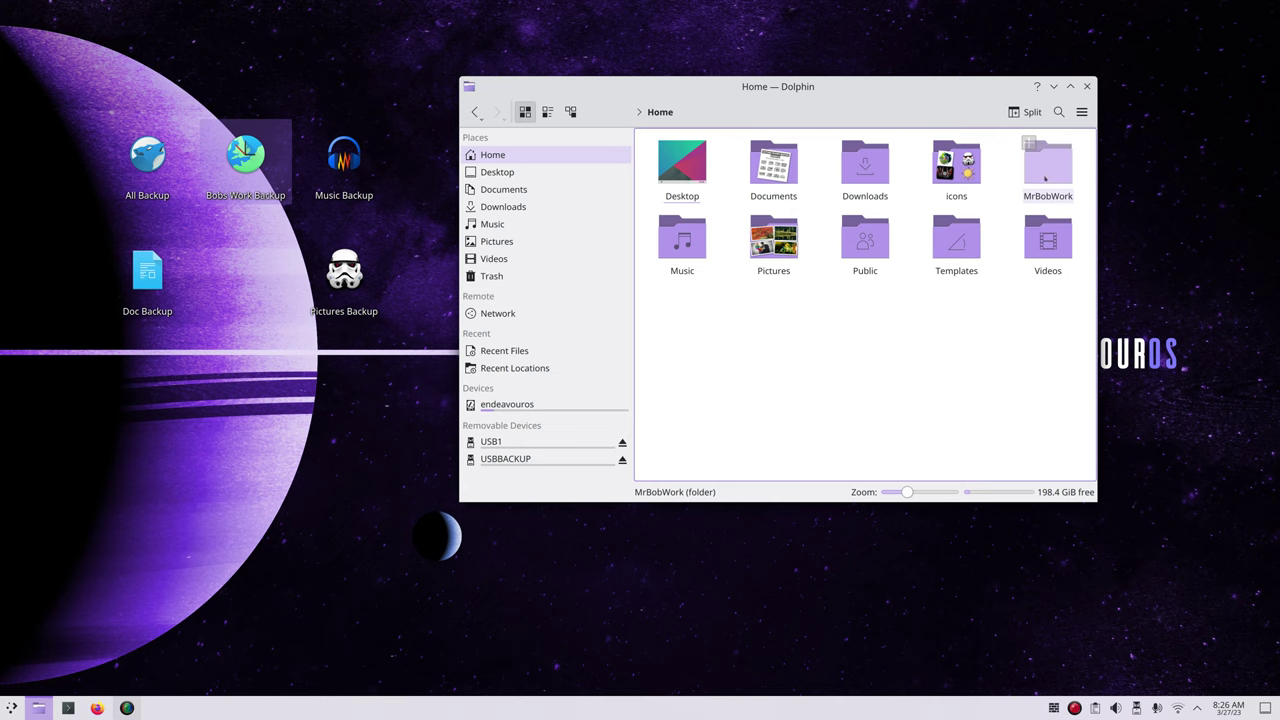
{"action": "left_click", "coordinate": [1045, 172]}
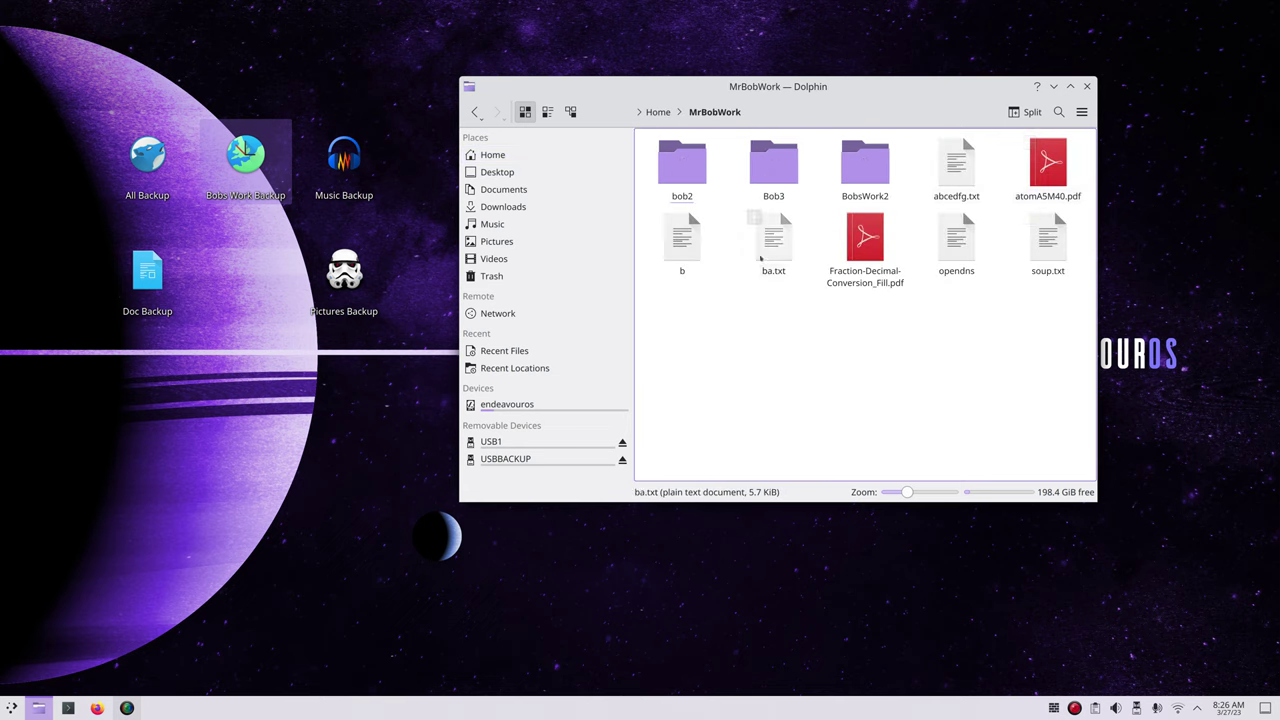
{"action": "left_click", "coordinate": [506, 459]}
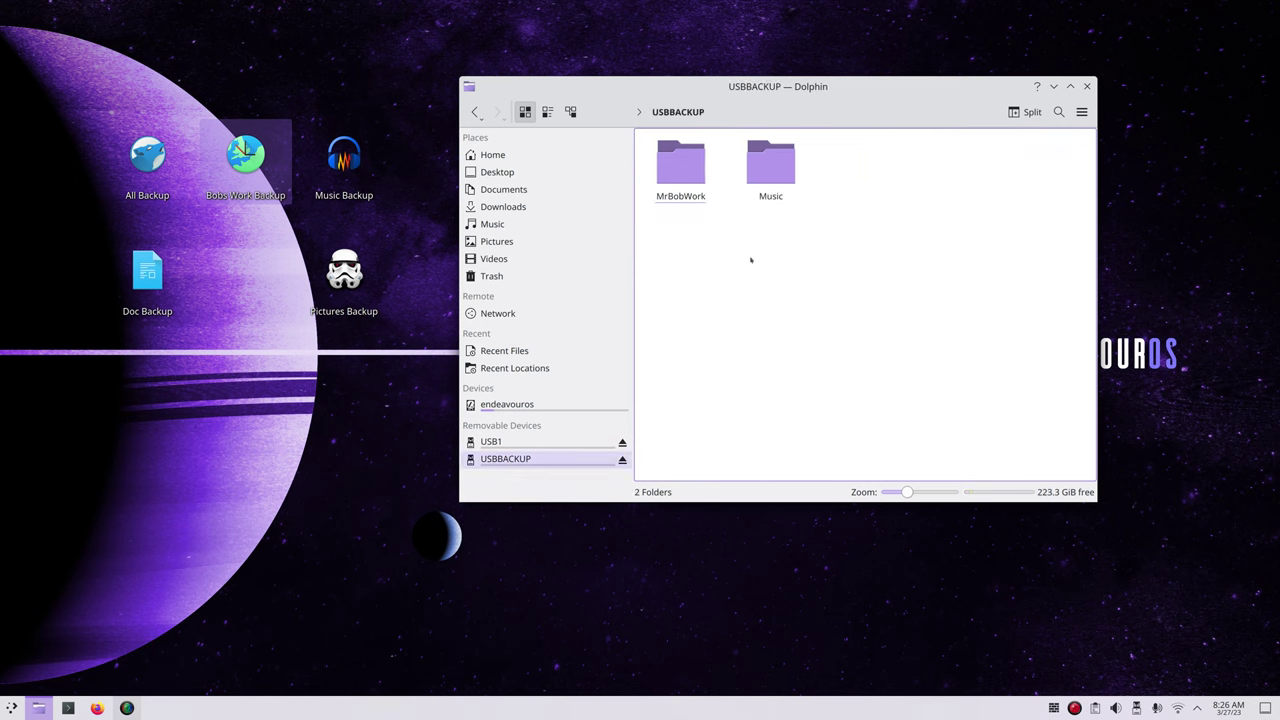
{"action": "left_click", "coordinate": [682, 165]}
{"action": "left_click", "coordinate": [495, 156]}
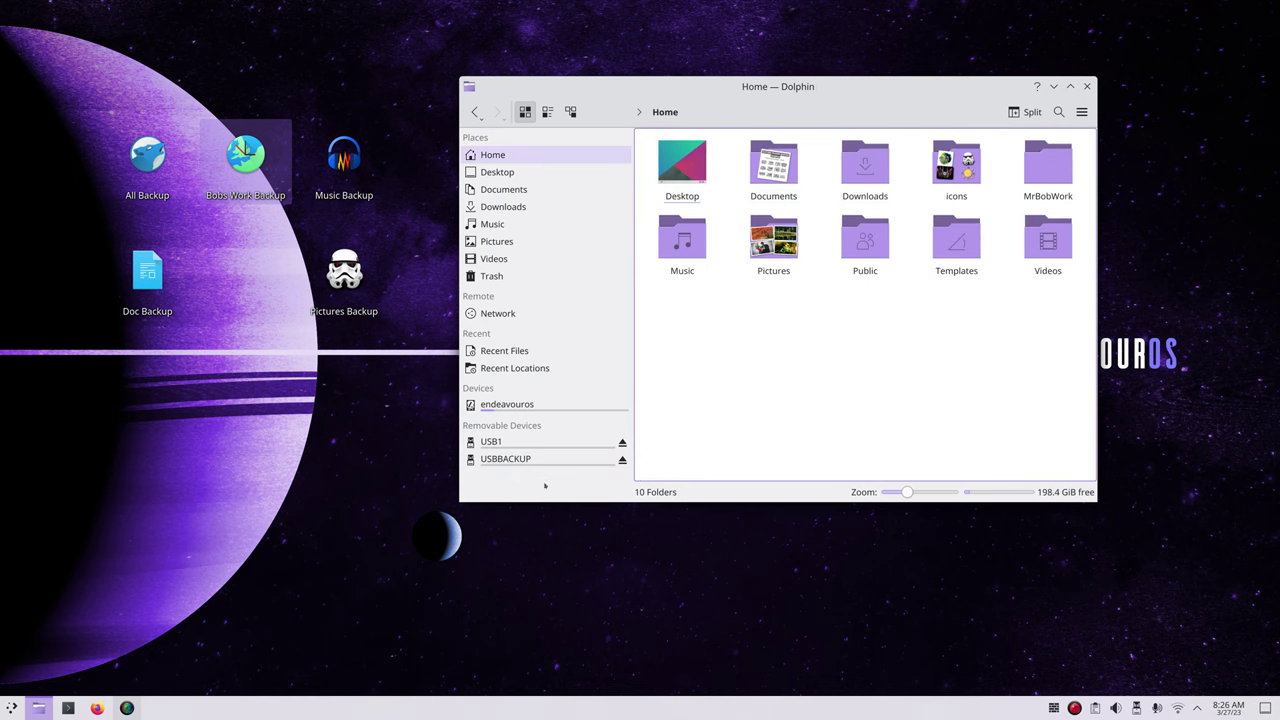
{"action": "left_click", "coordinate": [506, 459]}
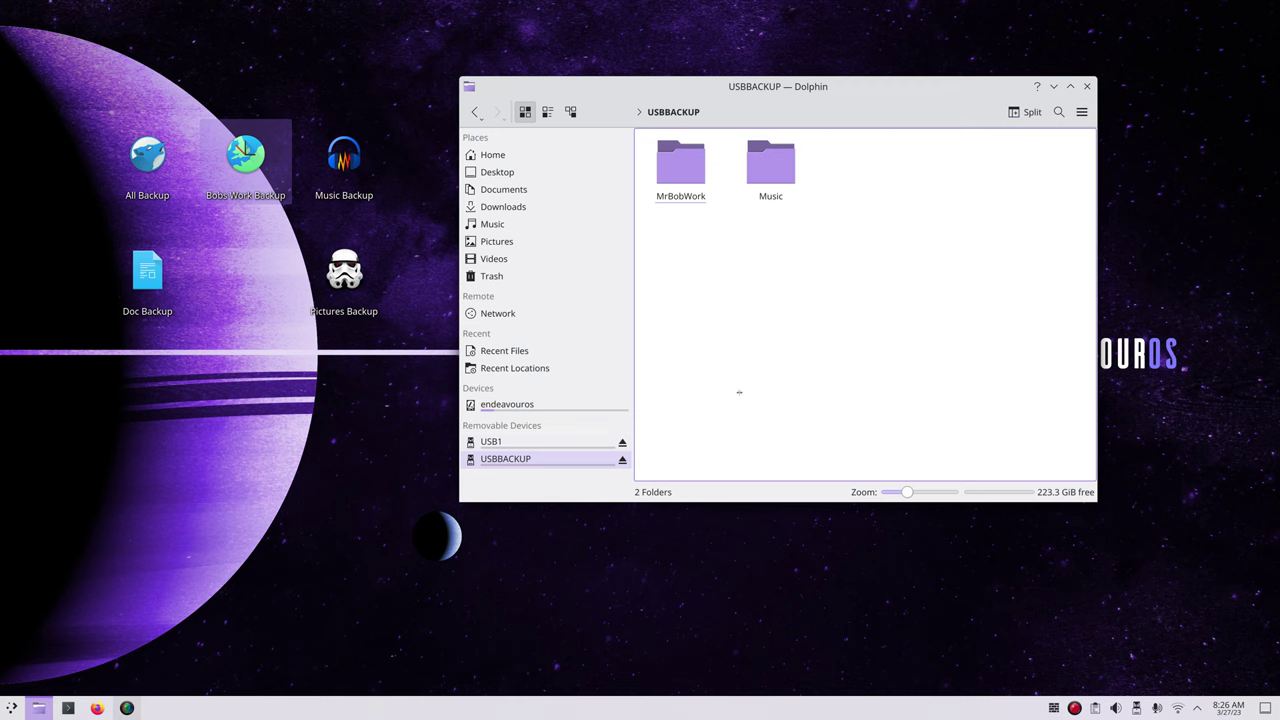
{"action": "left_click", "coordinate": [681, 165]}
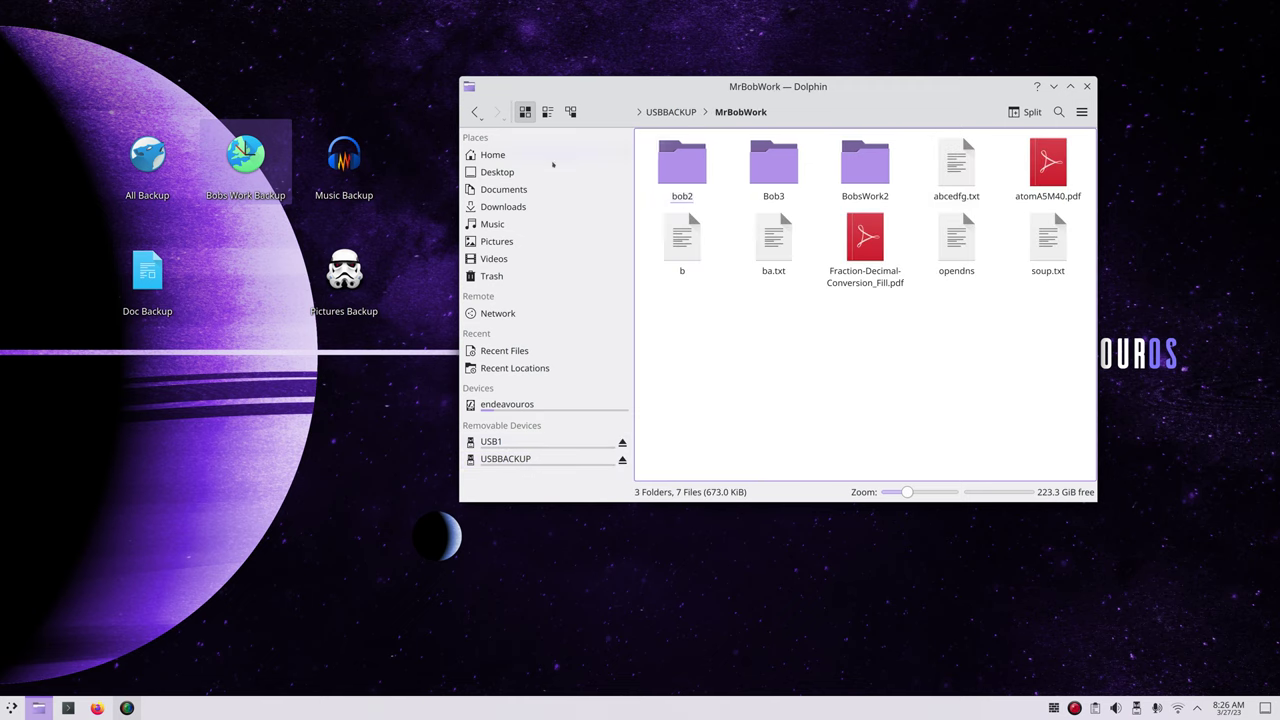
- Create a new folder named bob4 inside the MrBobWork folder in Home
{"action": "left_click", "coordinate": [492, 155]}
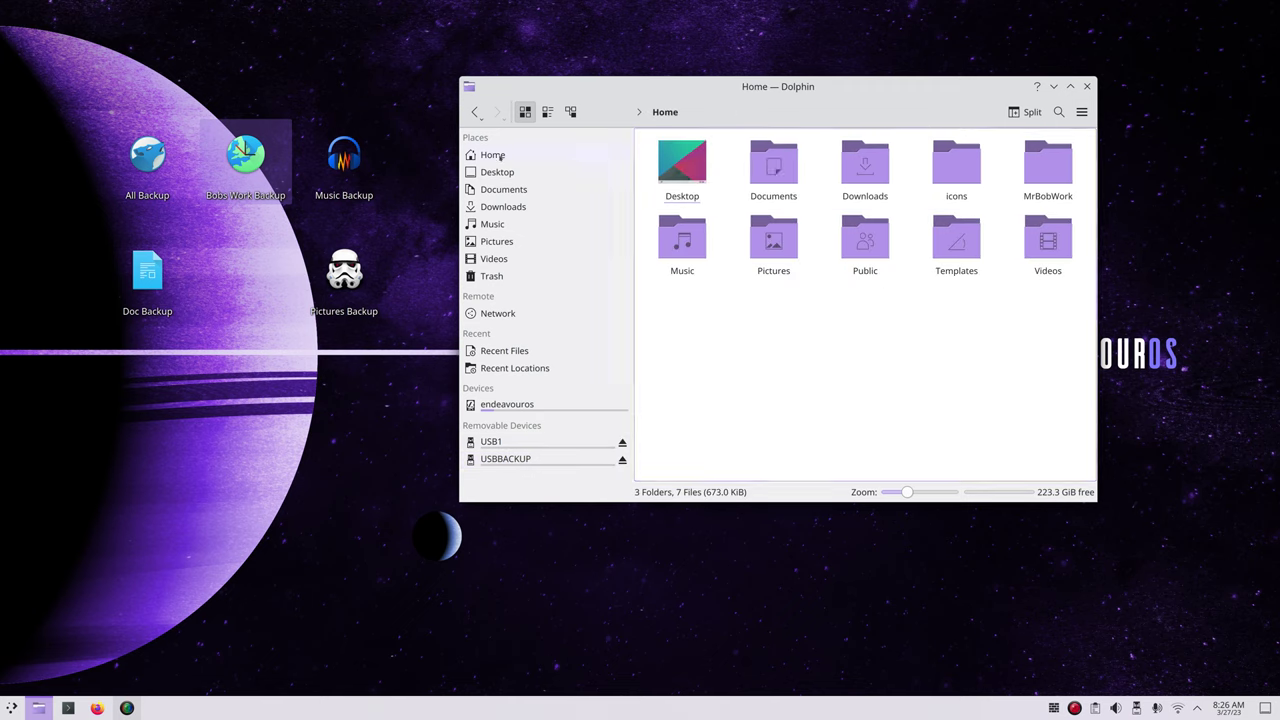
{"action": "left_click", "coordinate": [1048, 162]}
{"action": "right_click", "coordinate": [720, 331]}
{"action": "mouse_move", "coordinate": [797, 344]}
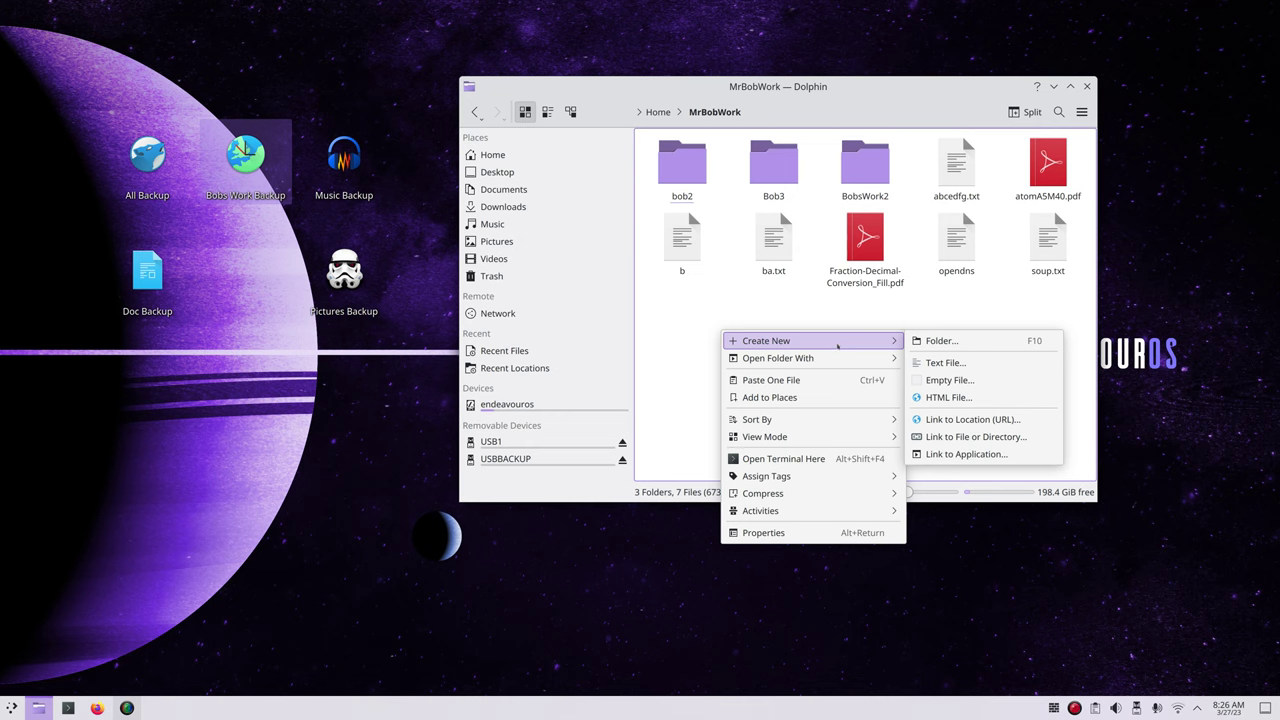
{"action": "left_click", "coordinate": [937, 341]}
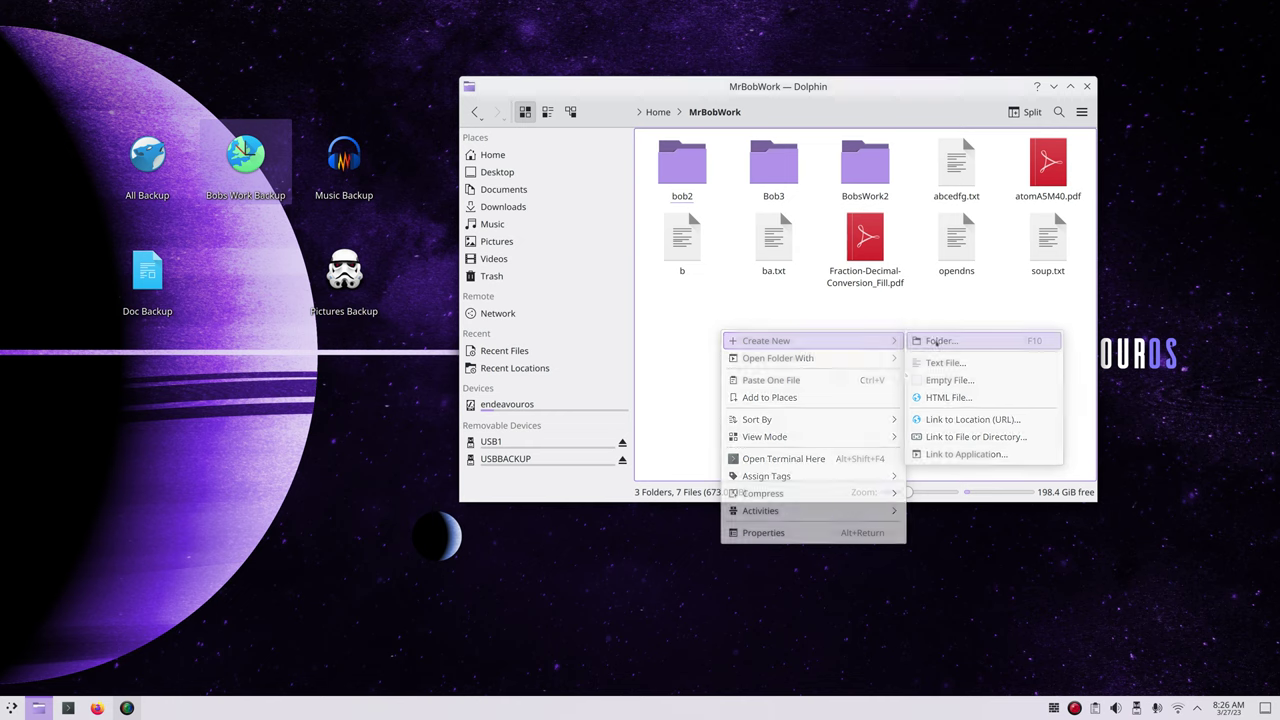
{"action": "key", "text": "BackSpace"}
{"action": "type", "text": "bob4"}
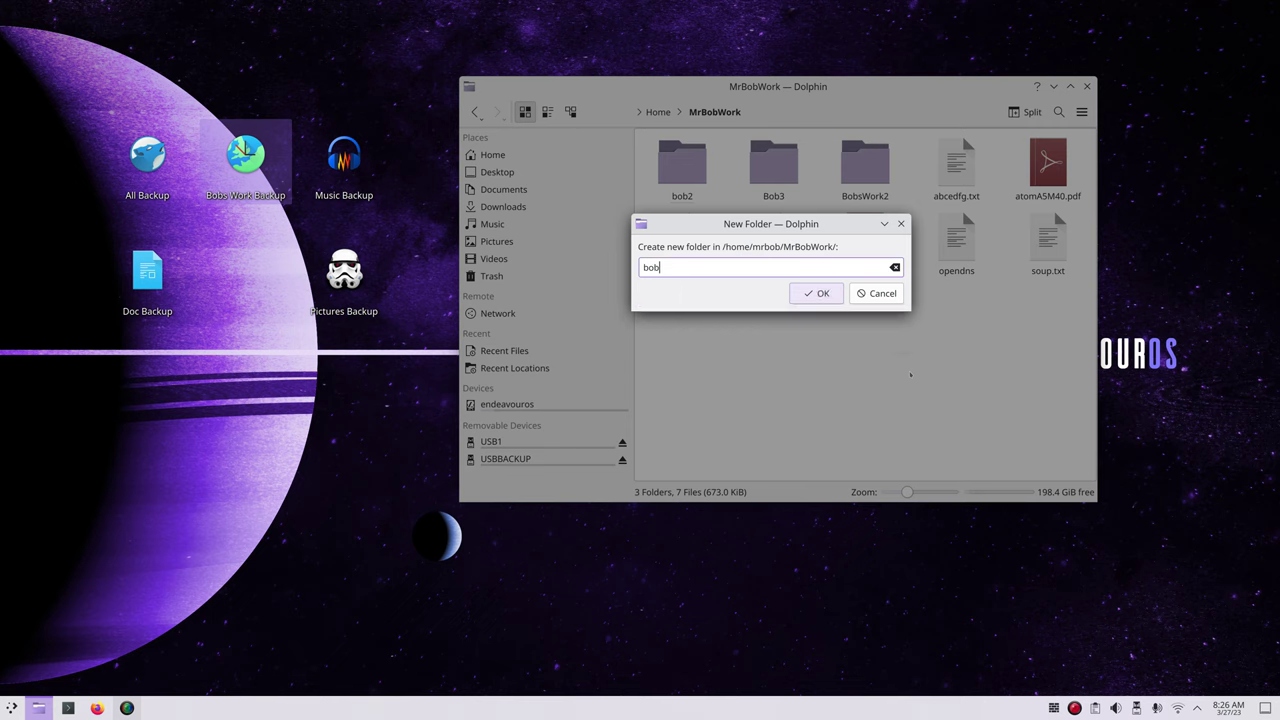
{"action": "left_click", "coordinate": [811, 294]}
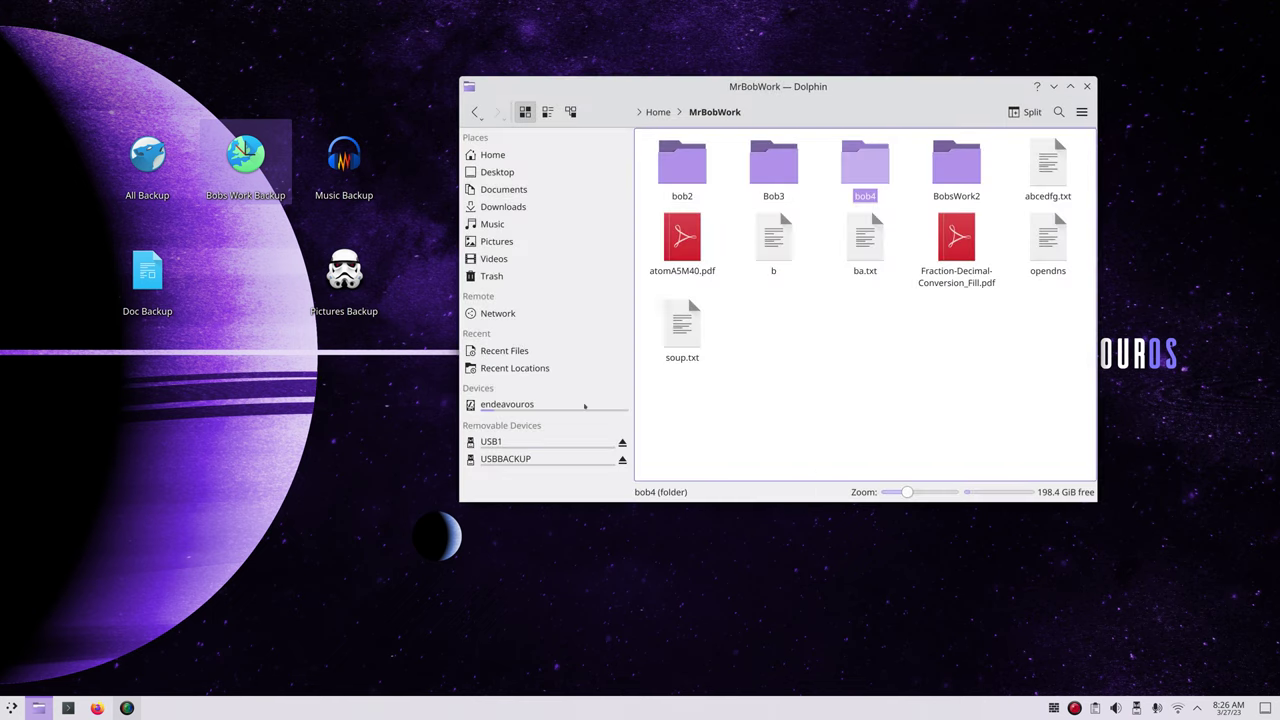
- Open the MrBobWork copy on USBBACKUP and run the Bobs Work Backup desktop shortcut to update it
{"action": "left_click", "coordinate": [506, 459]}
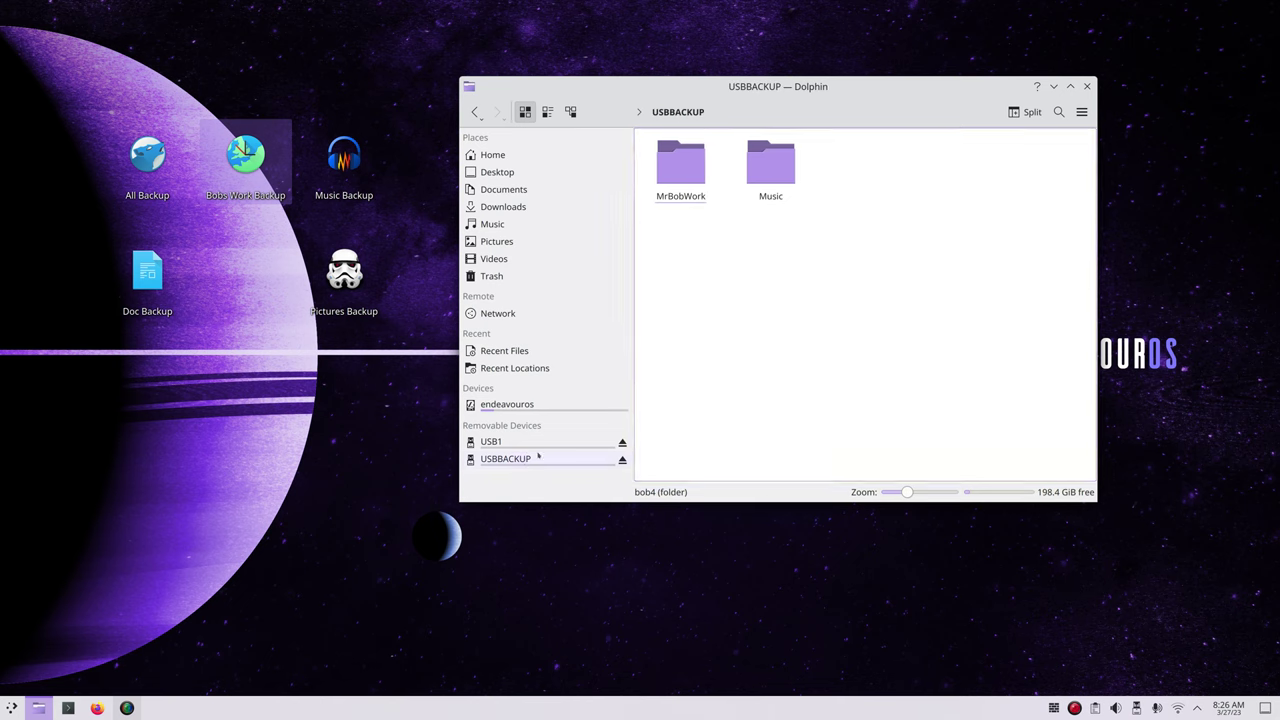
{"action": "double_click", "coordinate": [679, 163]}
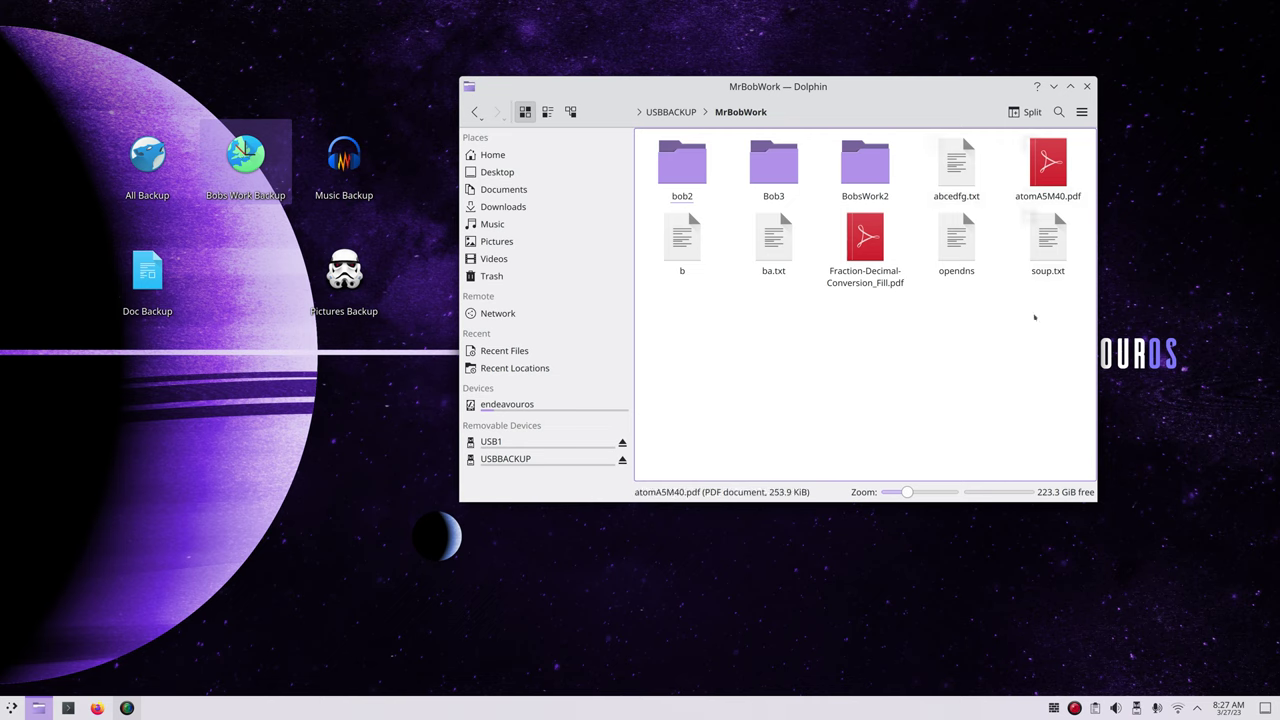
{"action": "left_click", "coordinate": [245, 158]}
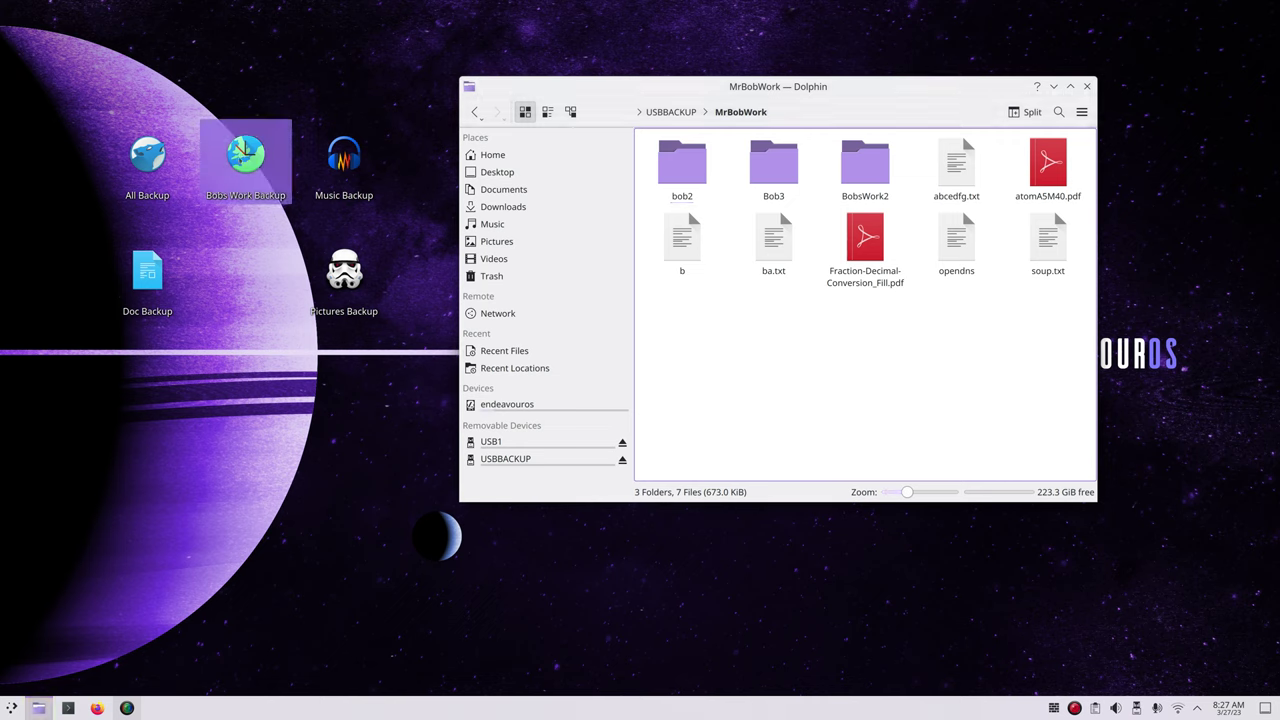
{"action": "left_click", "coordinate": [811, 349]}
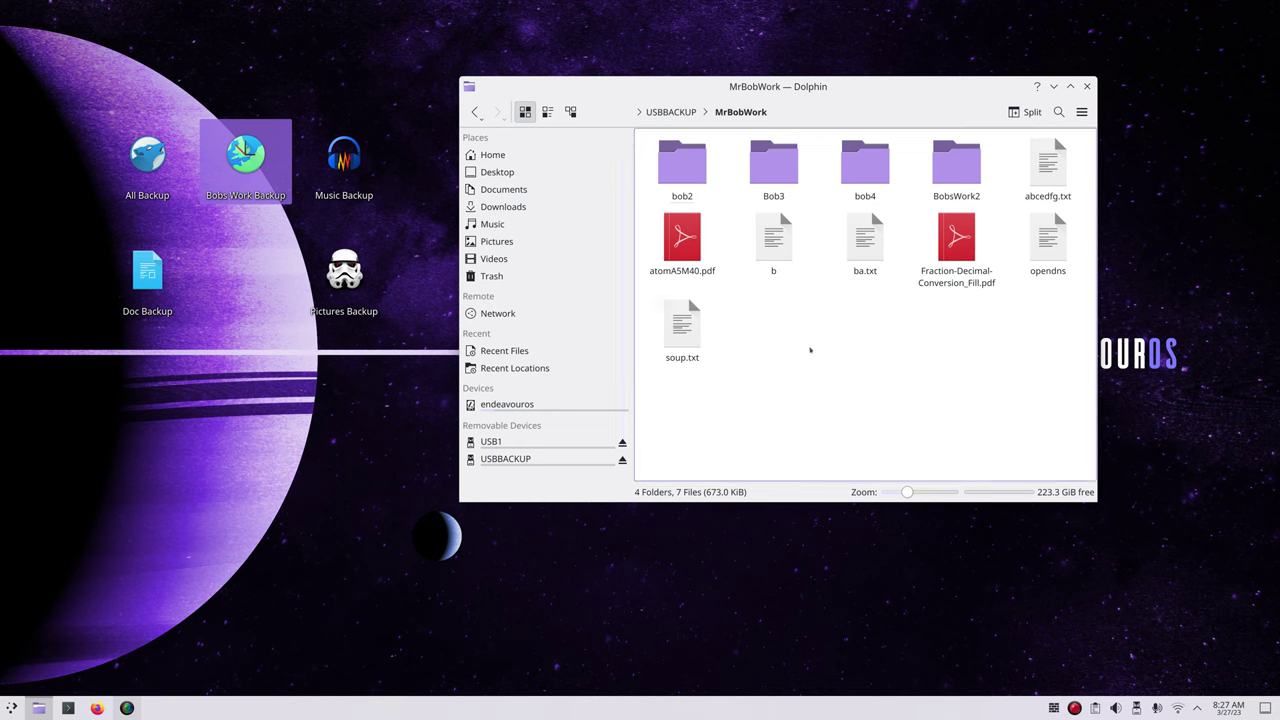
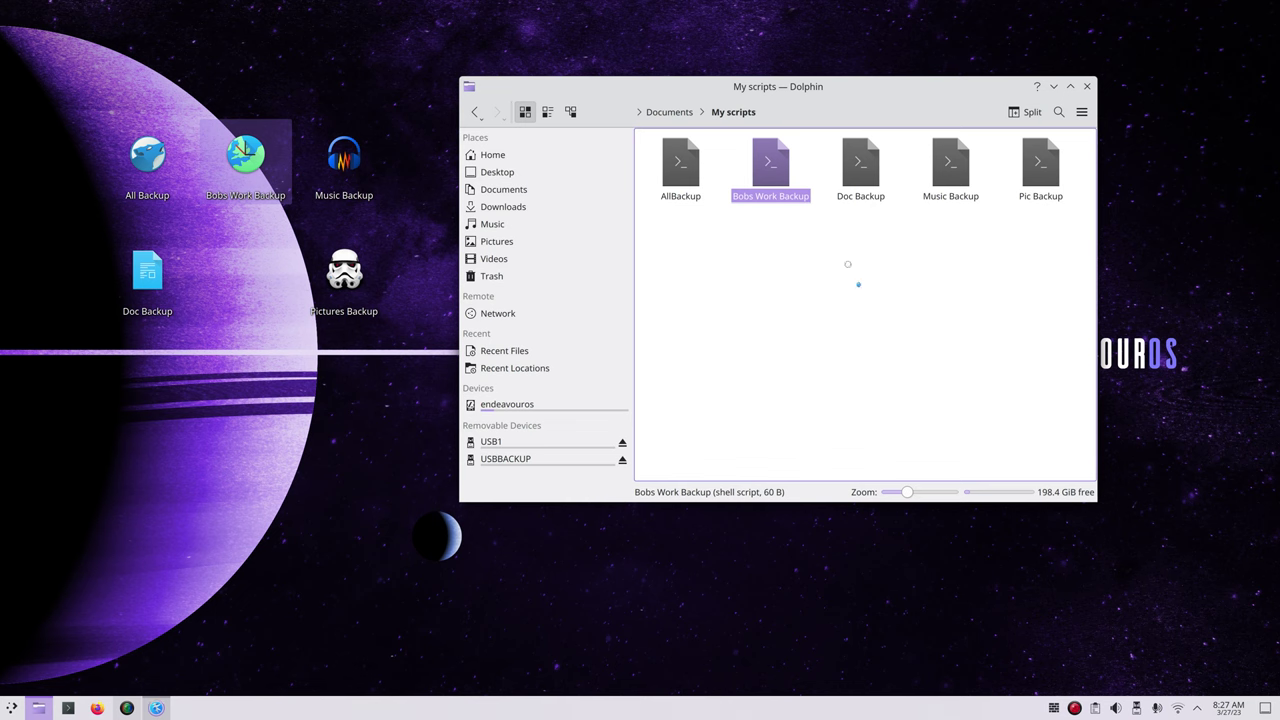
- Highlight the #!/bin/bash line in the Bobs Work Backup script and briefly open a Konsole terminal to look at the bash shell
{"action": "left_click_drag", "start_coordinate": [1014, 187], "coordinate": [960, 153]}
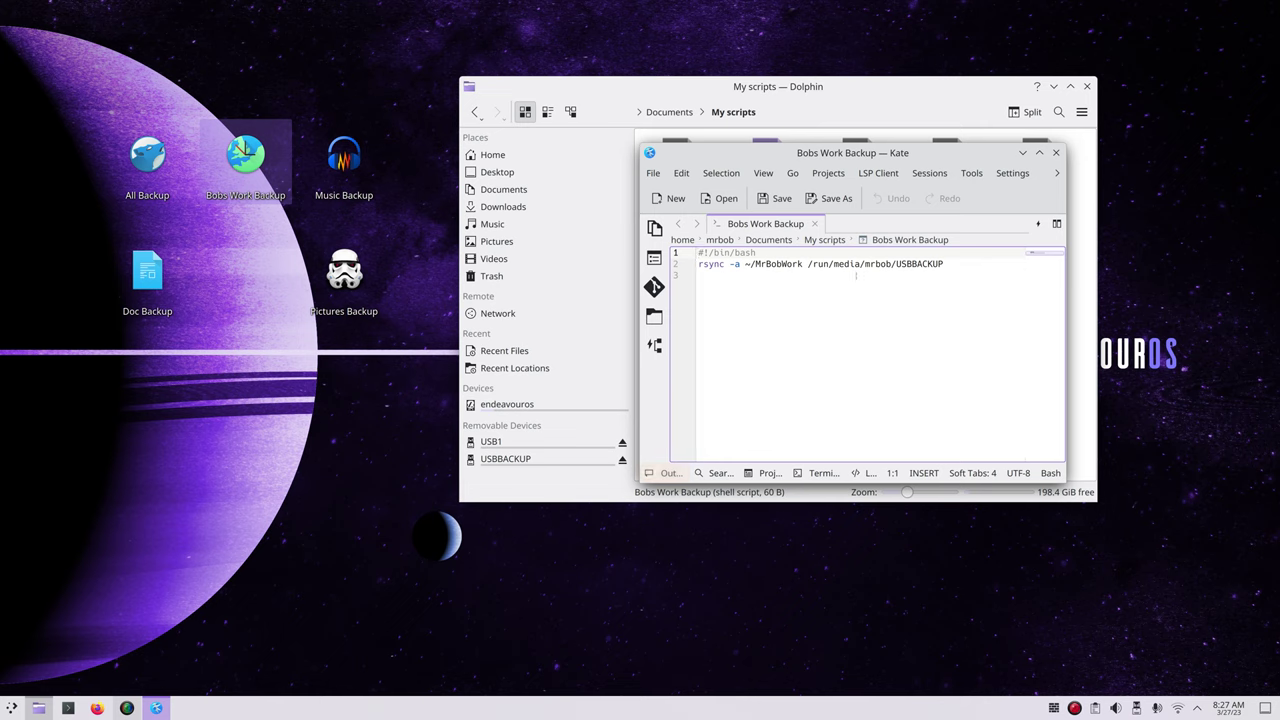
{"action": "left_click_drag", "start_coordinate": [757, 253], "coordinate": [698, 253]}
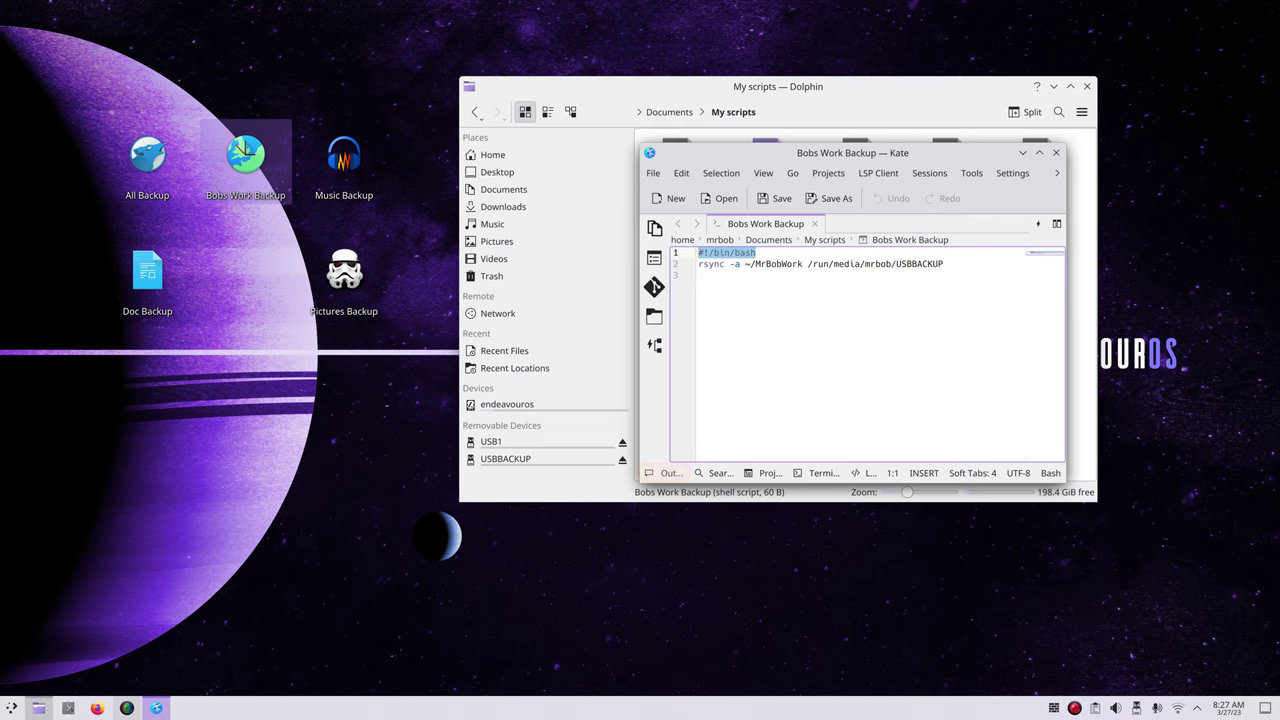
{"action": "left_click", "coordinate": [68, 708]}
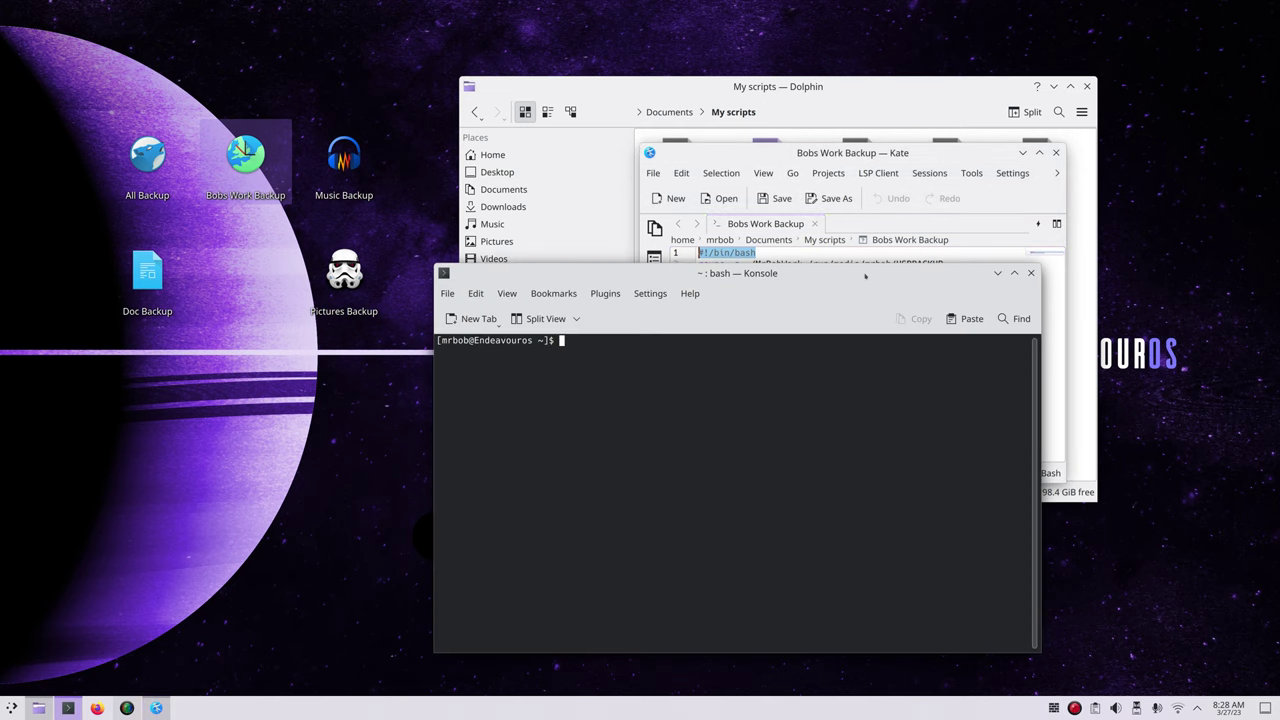
{"action": "left_click_drag", "start_coordinate": [865, 276], "coordinate": [862, 173]}
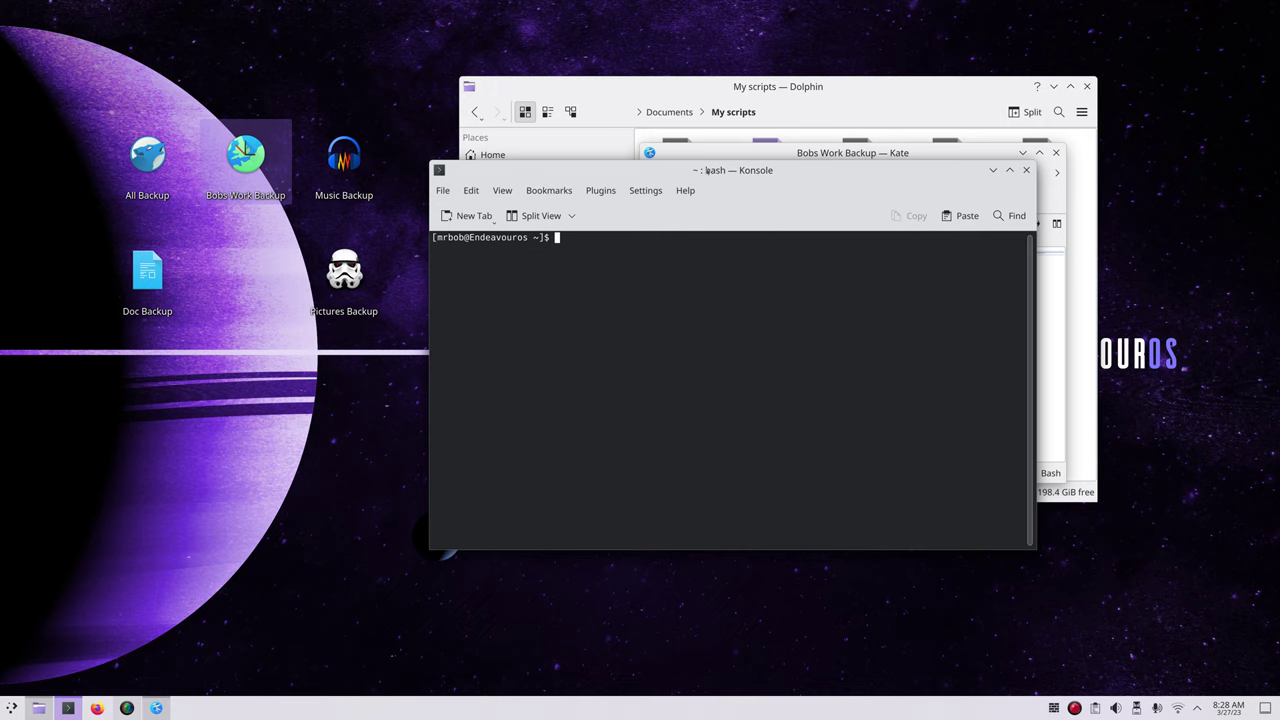
{"action": "left_click_drag", "start_coordinate": [706, 172], "coordinate": [722, 175]}
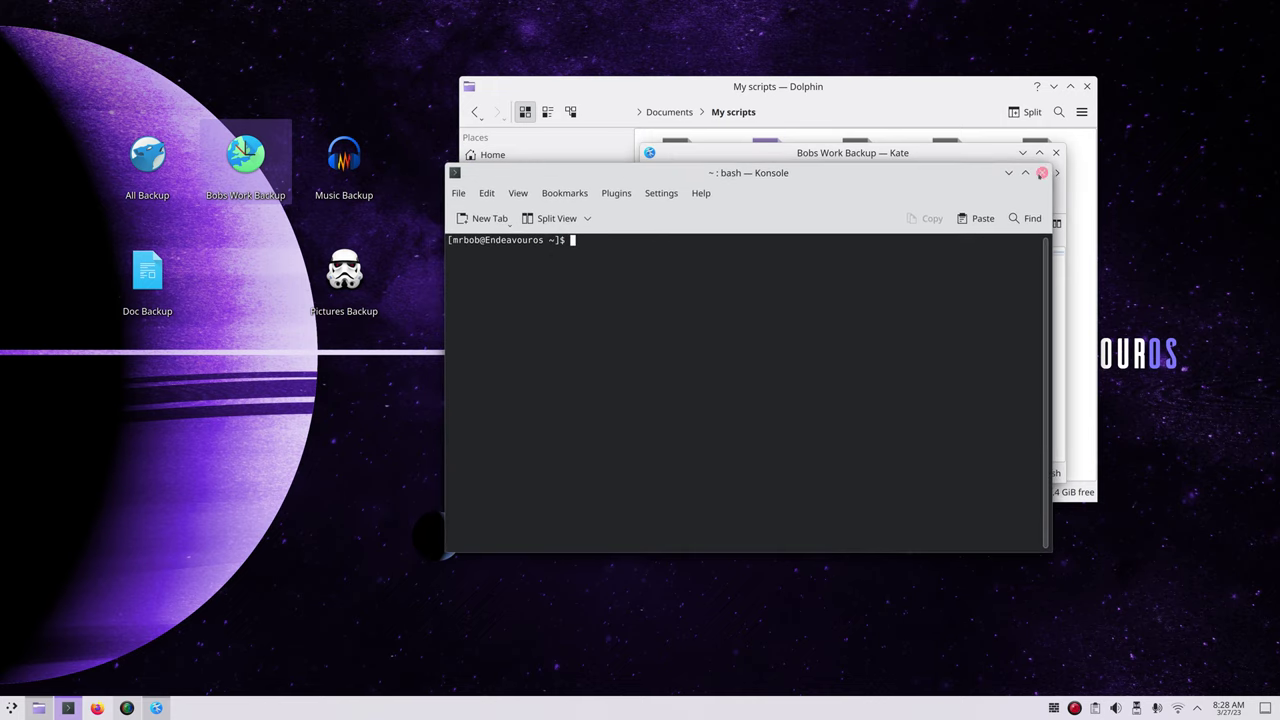
{"action": "left_click", "coordinate": [1041, 172]}
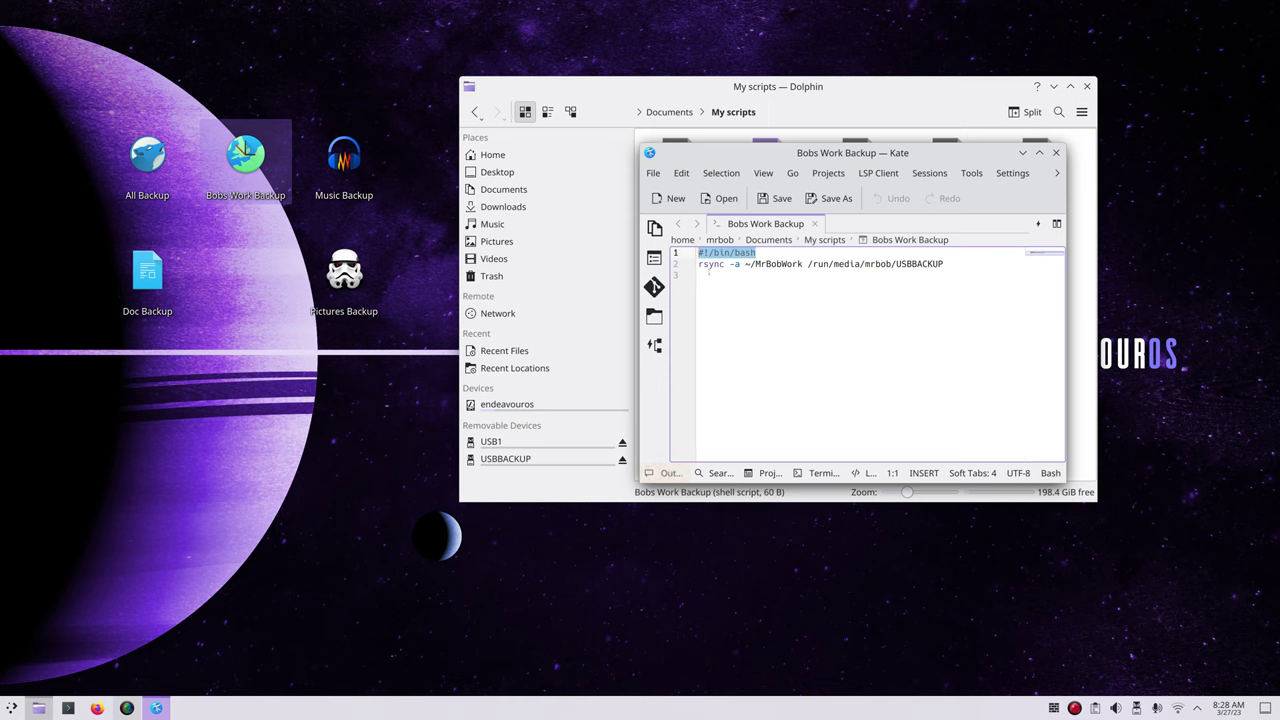
- Highlight the rsync command, its -a option and the ~/MrBobWork source in the script, one after another
{"action": "left_click_drag", "start_coordinate": [698, 264], "coordinate": [726, 264]}
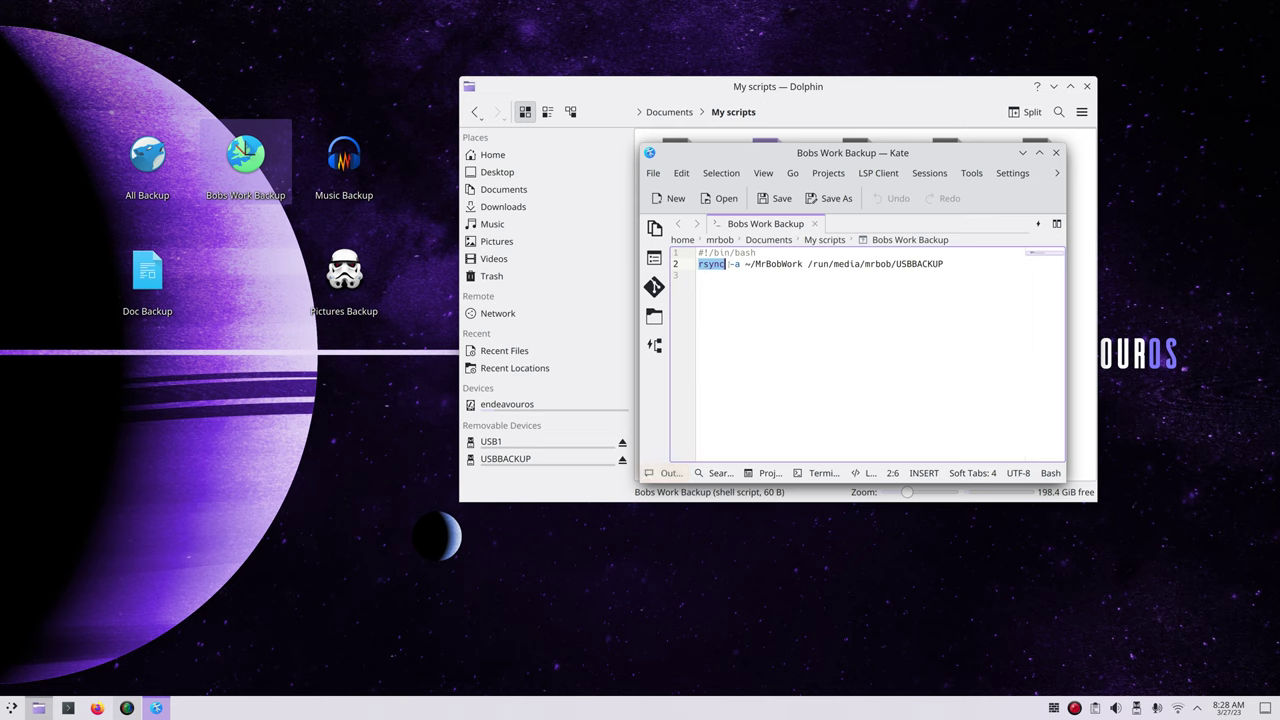
{"action": "left_click_drag", "start_coordinate": [728, 264], "coordinate": [741, 264]}
{"action": "left_click", "coordinate": [743, 270]}
{"action": "left_click_drag", "start_coordinate": [743, 264], "coordinate": [803, 264]}
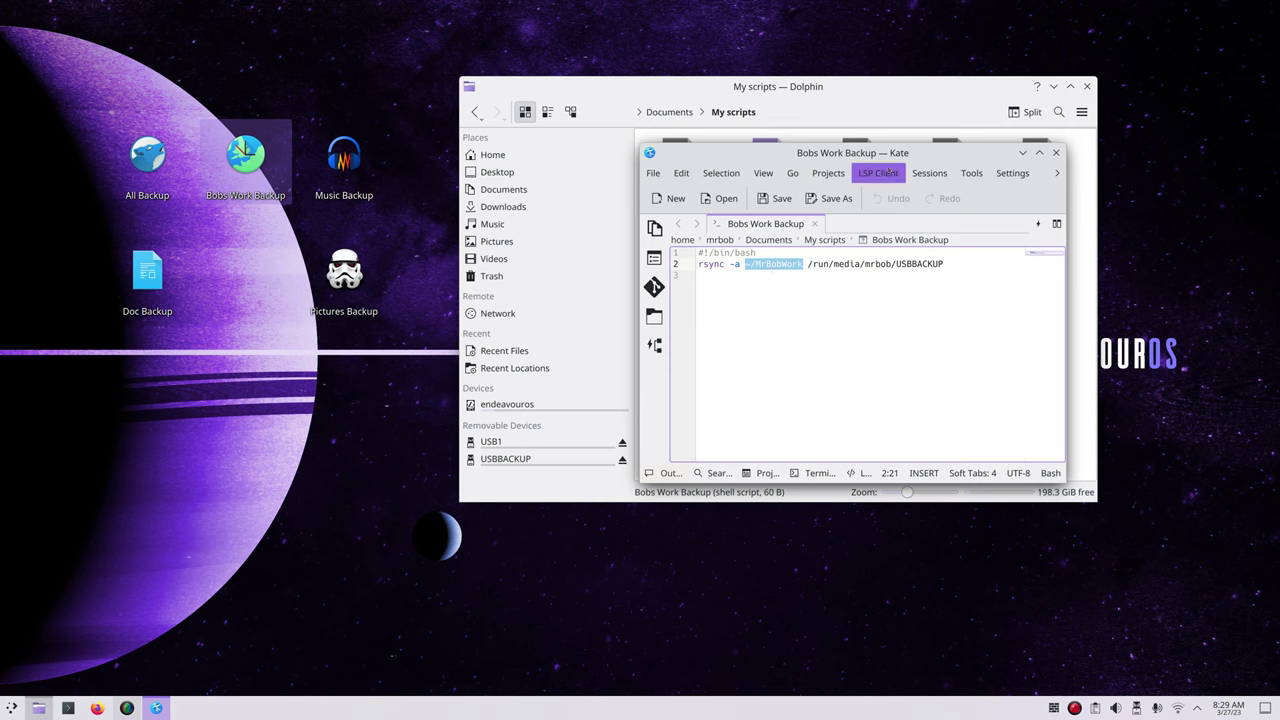
- Locate the MrBobWork folder in Home and highlight the matching ~/MrBobWork source path in the script
{"action": "left_click_drag", "start_coordinate": [709, 161], "coordinate": [753, 227]}
{"action": "left_click", "coordinate": [811, 187]}
{"action": "key", "text": "alt+Home"}
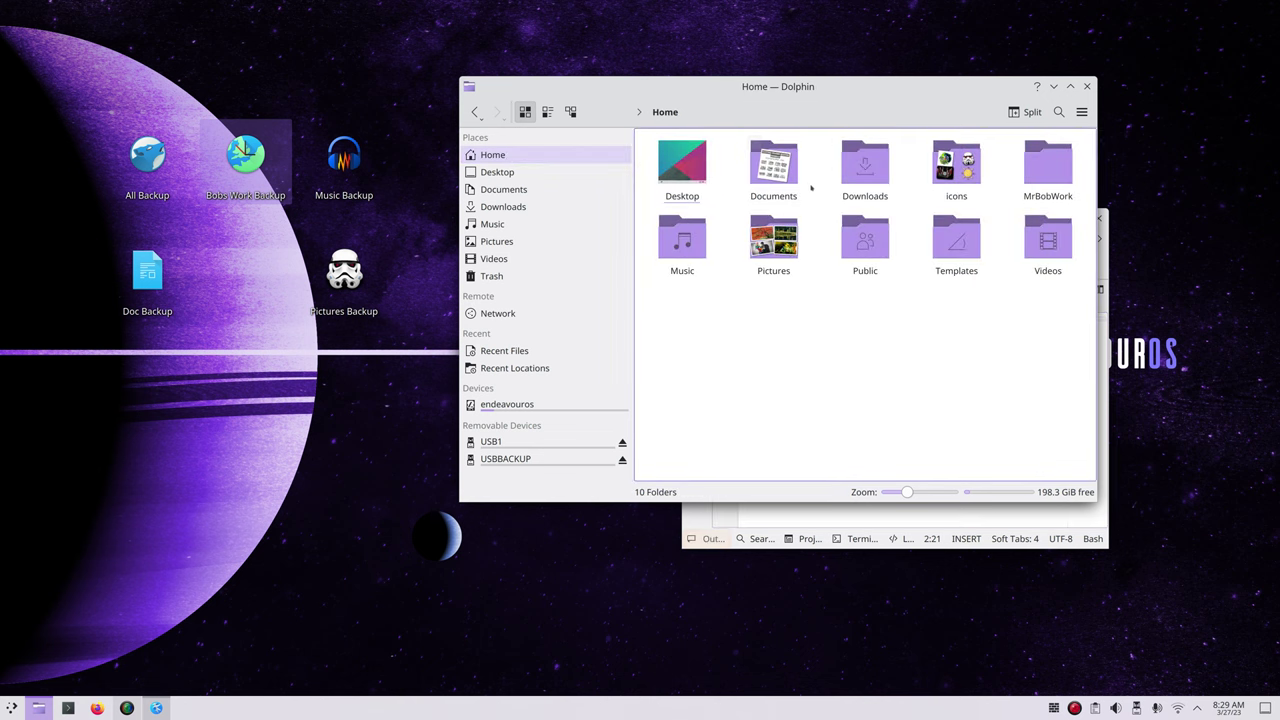
{"action": "left_click", "coordinate": [1043, 178]}
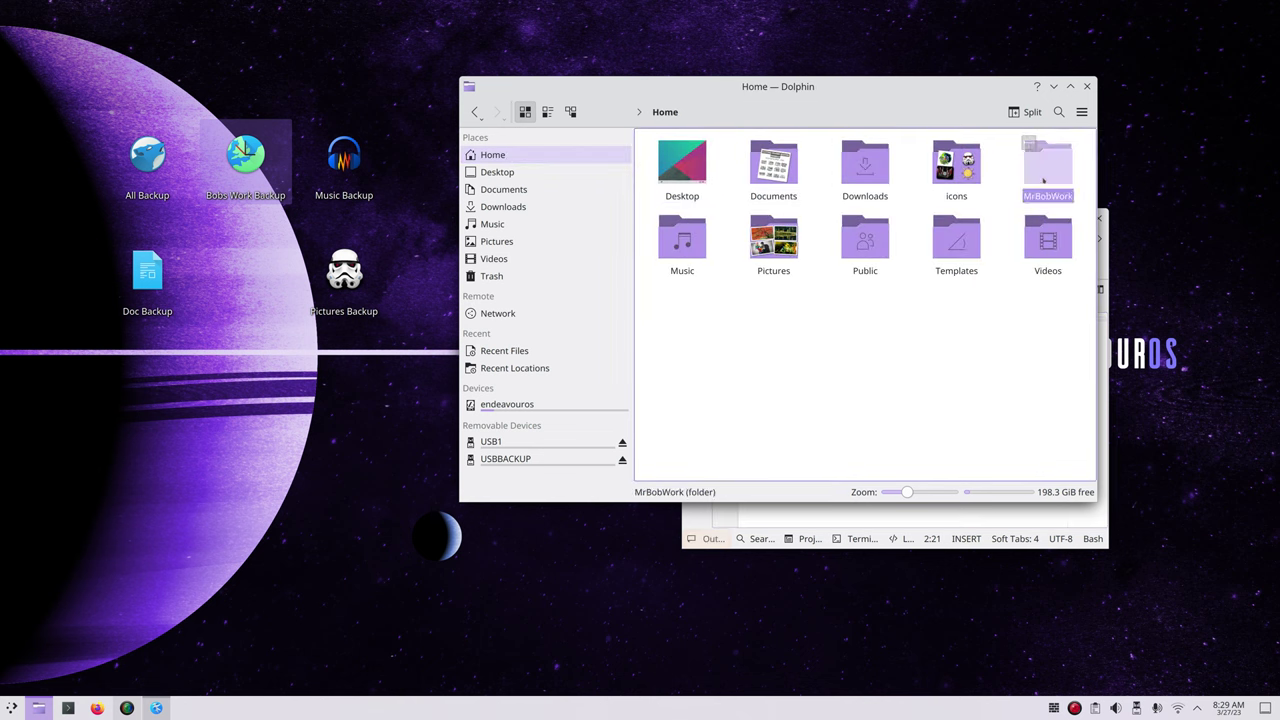
{"action": "left_click_drag", "start_coordinate": [1043, 178], "coordinate": [1000, 437]}
{"action": "left_click", "coordinate": [900, 512]}
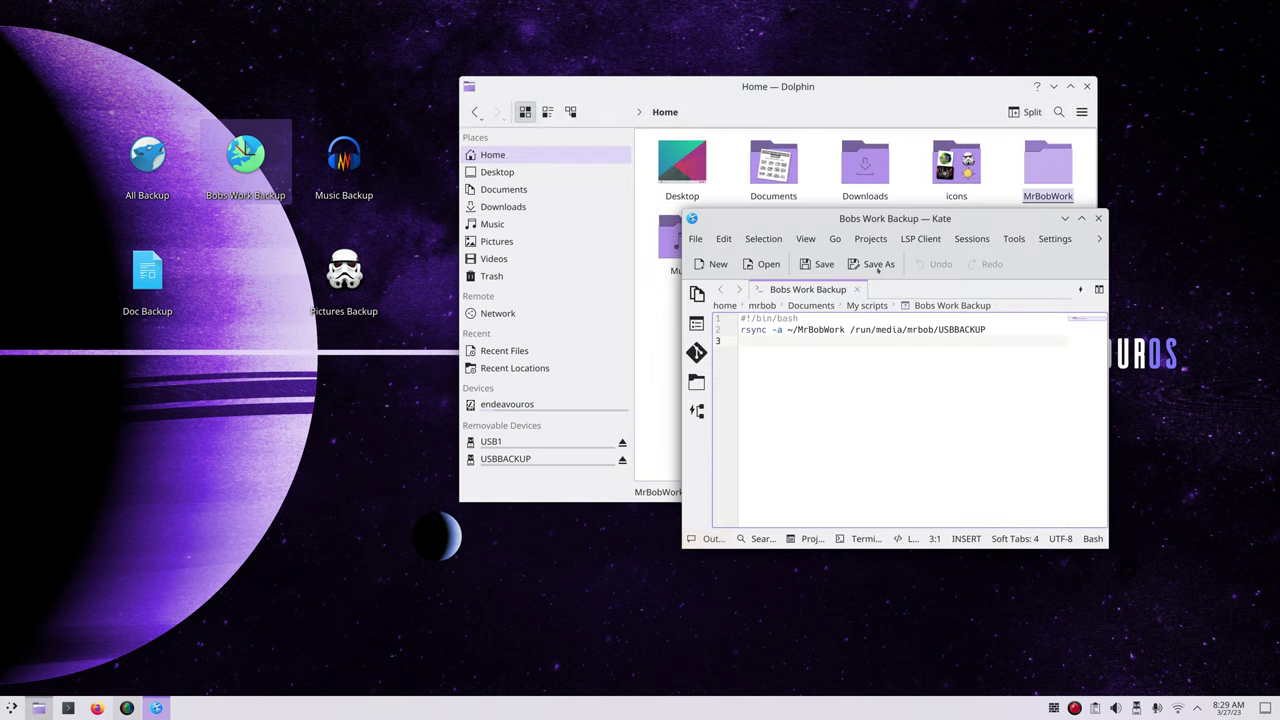
{"action": "left_click_drag", "start_coordinate": [1058, 188], "coordinate": [808, 354]}
{"action": "left_click_drag", "start_coordinate": [788, 329], "coordinate": [846, 330]}
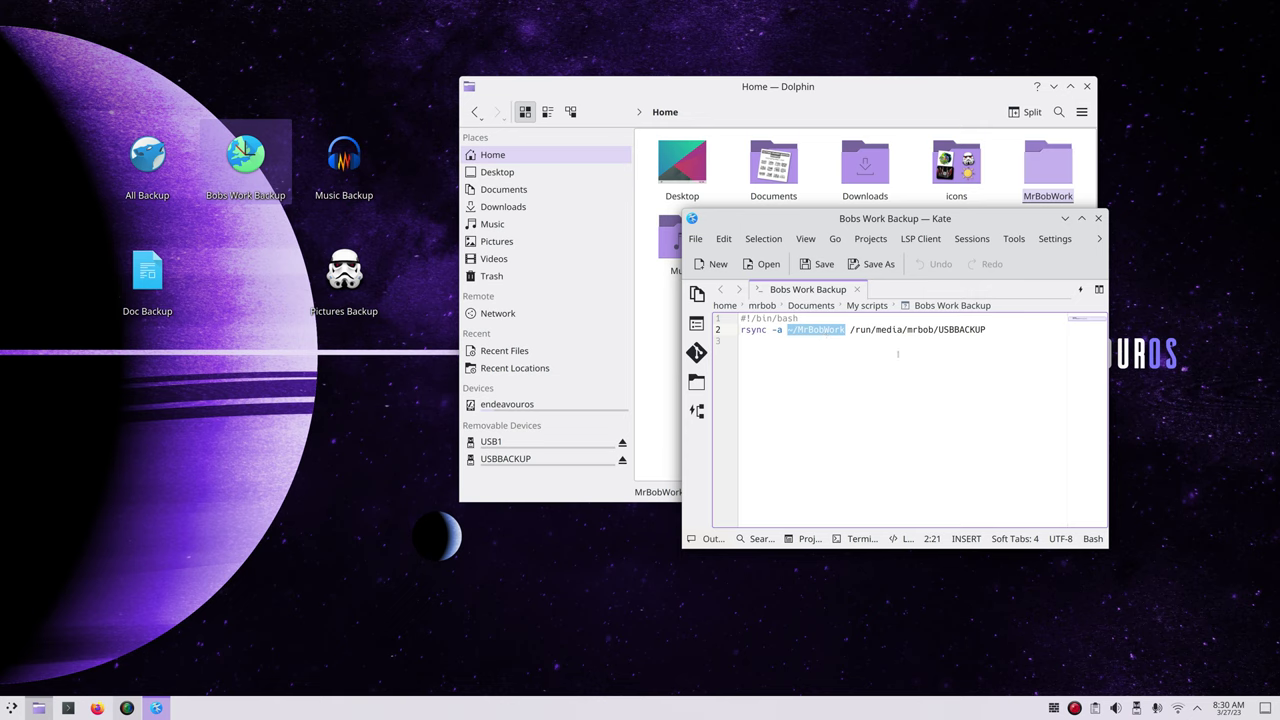
- Highlight the script's destination path and check the mount location in the USBBACKUP drive's properties
{"action": "key", "text": "Down"}
{"action": "left_click_drag", "start_coordinate": [850, 329], "coordinate": [987, 329]}
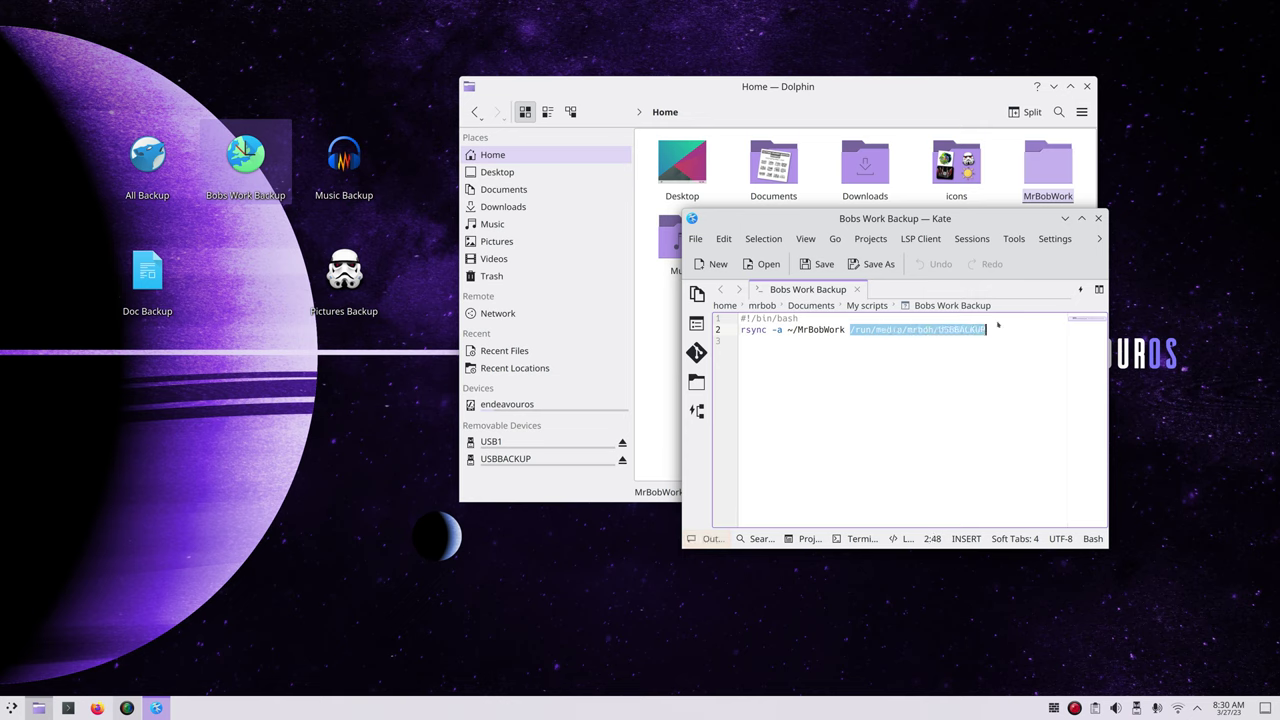
{"action": "left_click", "coordinate": [1098, 218]}
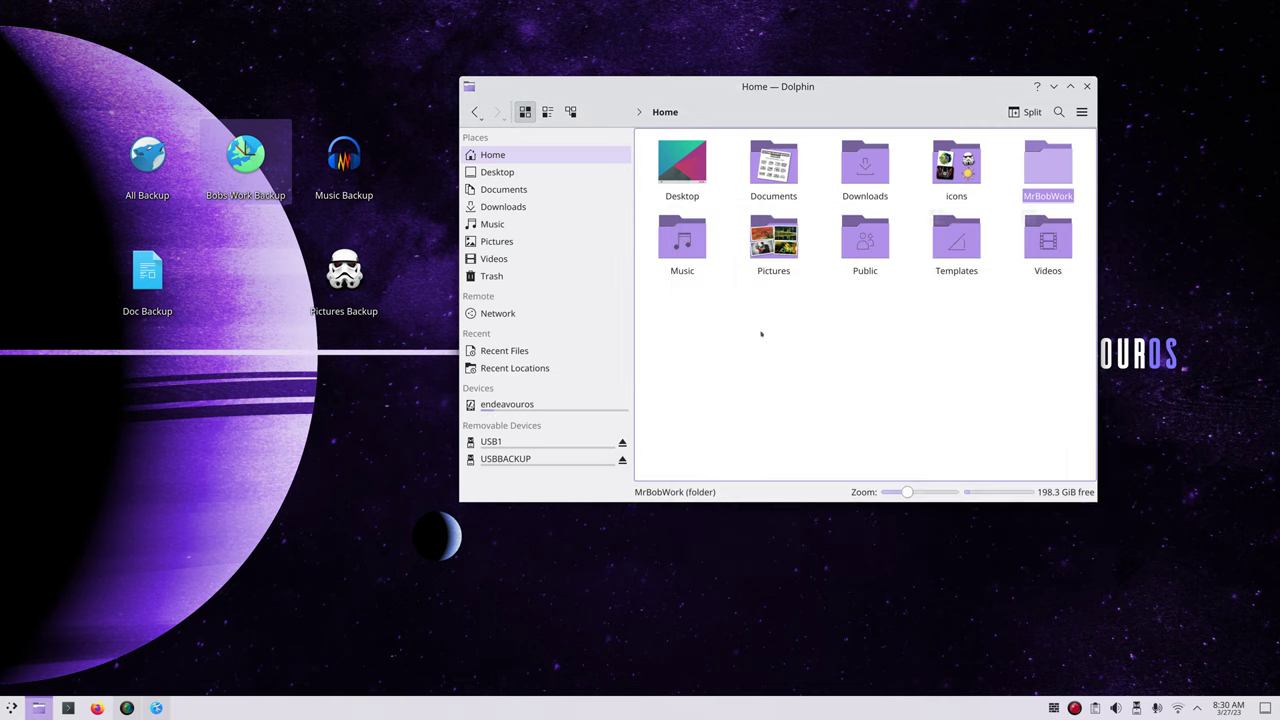
{"action": "right_click", "coordinate": [506, 460]}
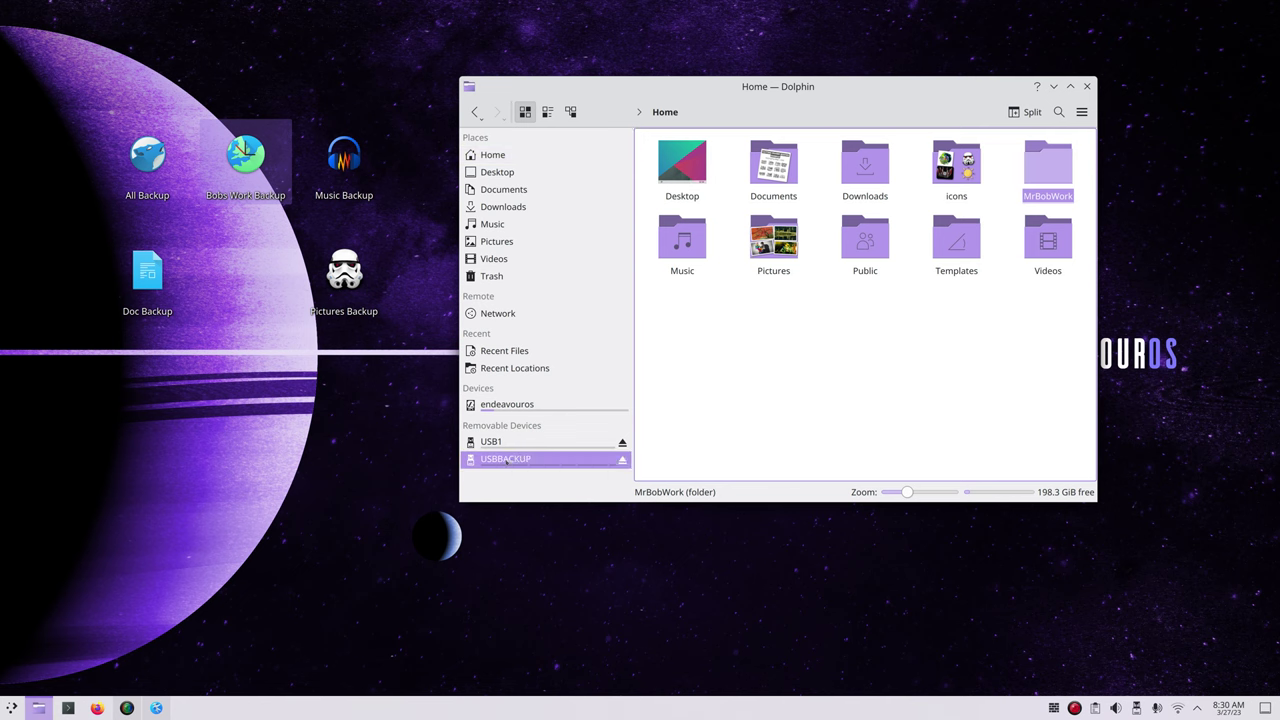
{"action": "left_click", "coordinate": [591, 528]}
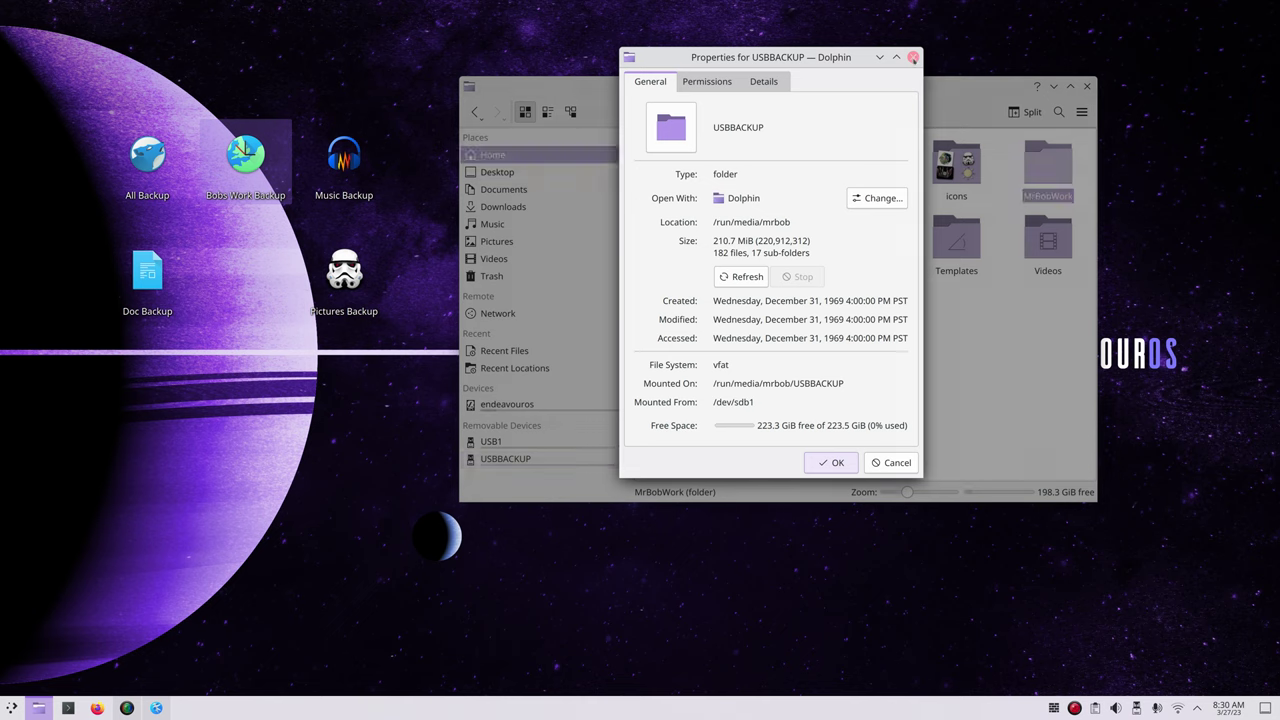
{"action": "left_click", "coordinate": [913, 57]}
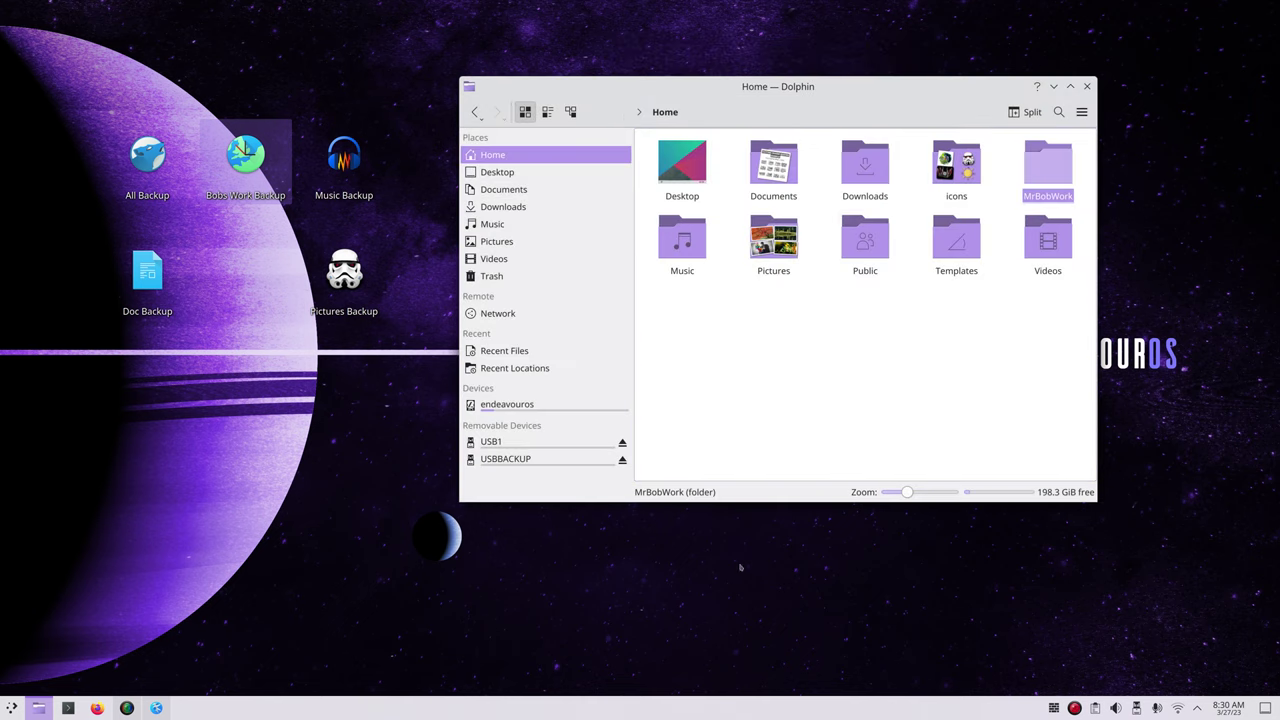
- Bring back the Bobs Work Backup script in Kate and highlight the /run part of the destination path
{"action": "left_click", "coordinate": [156, 708]}
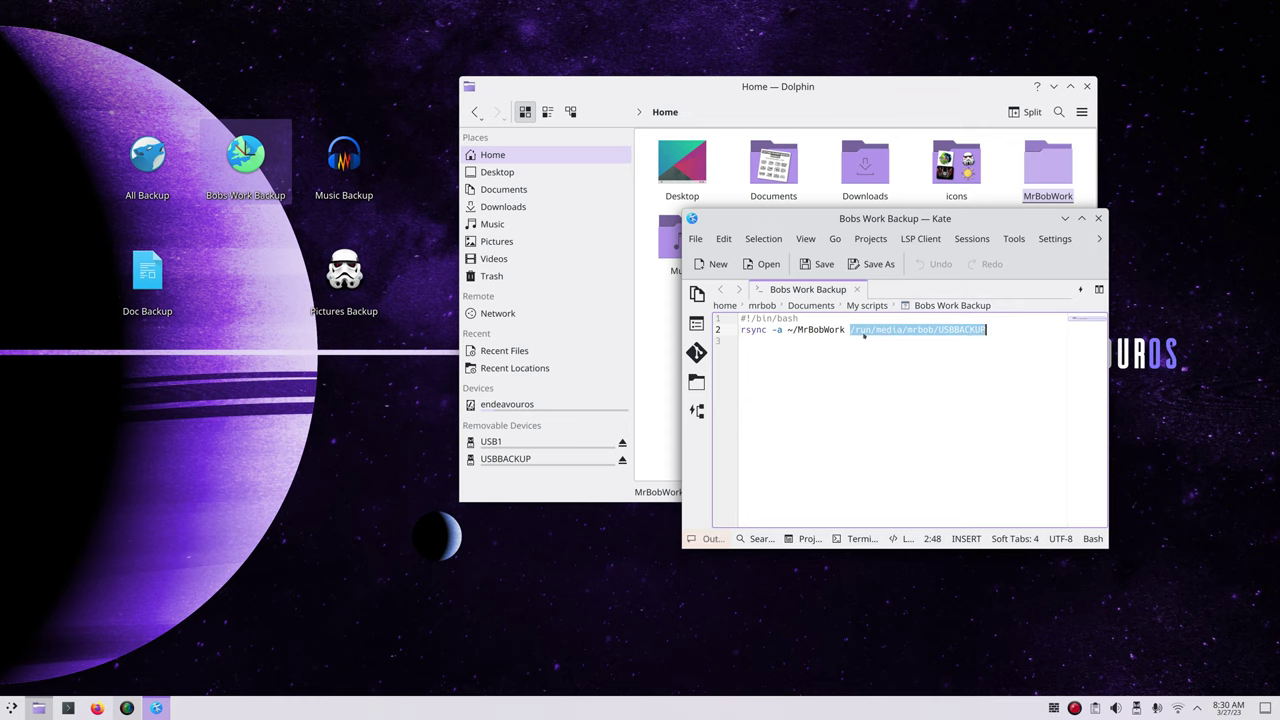
{"action": "left_click", "coordinate": [850, 329]}
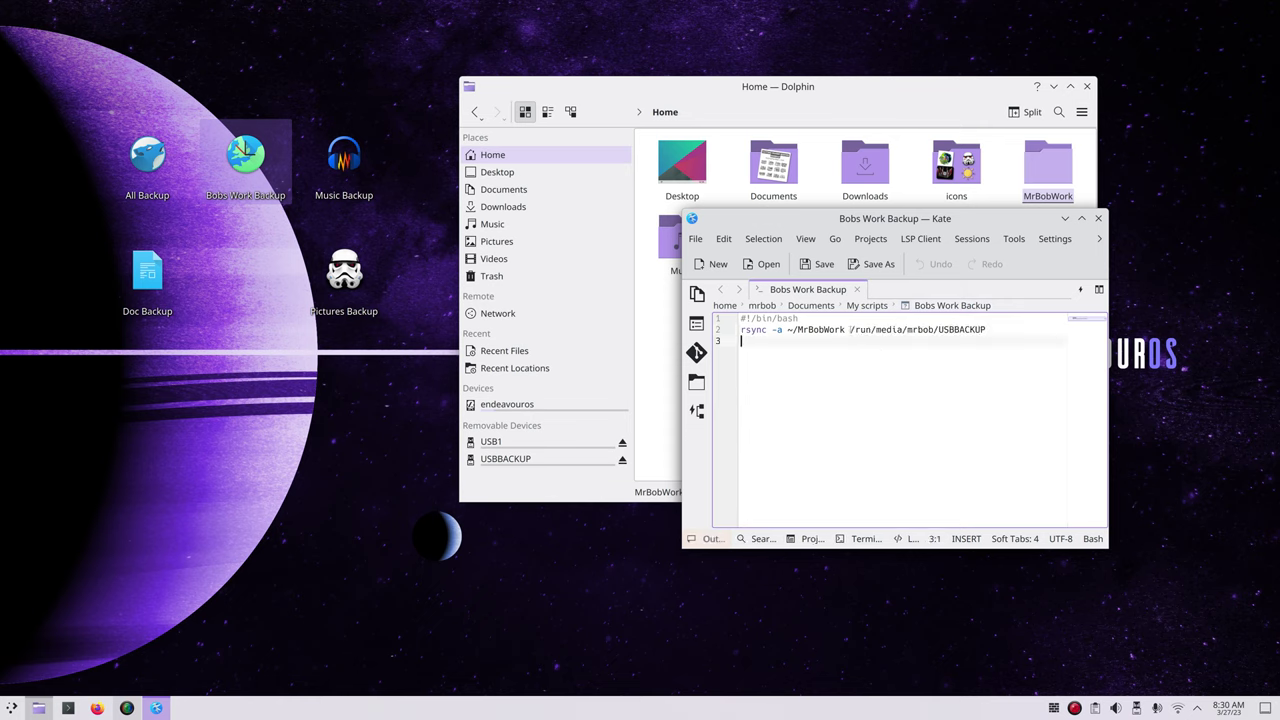
{"action": "key", "text": "shift+Right"}
{"action": "key", "text": "shift+Right"}
{"action": "key", "text": "shift+Right"}
{"action": "key", "text": "shift+Right"}
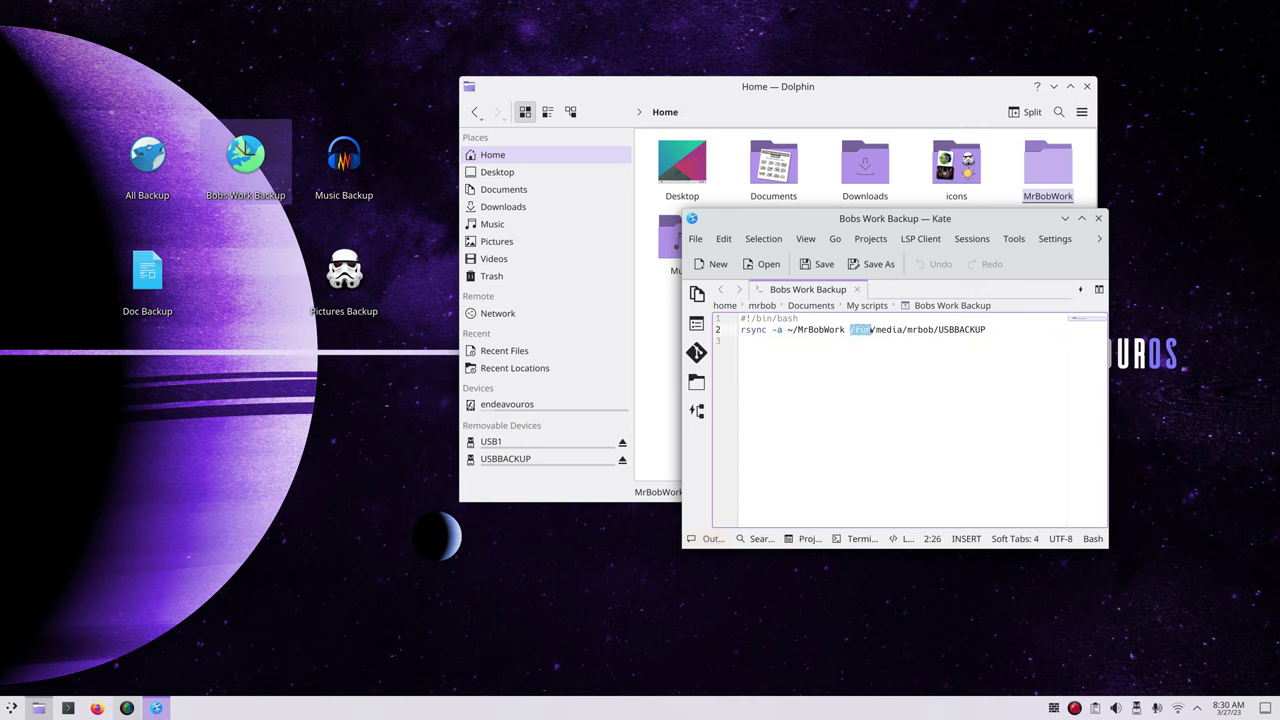
{"action": "key", "text": "Right"}
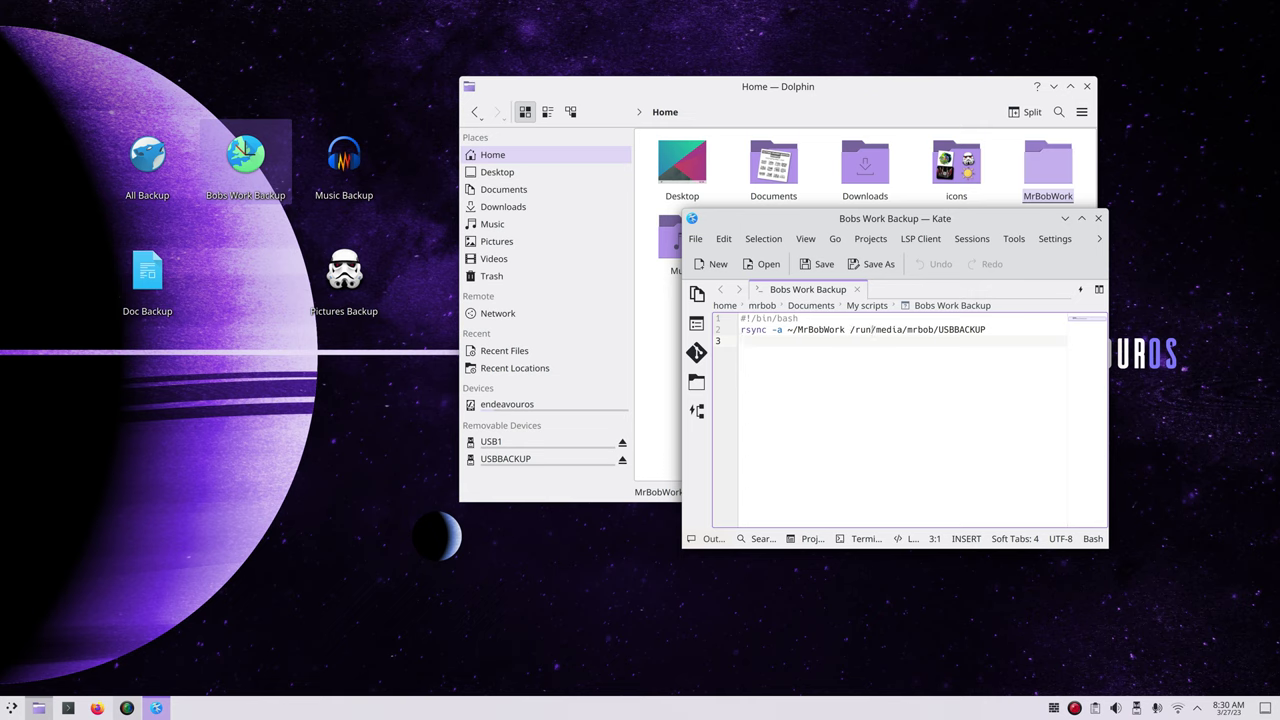
- Highlight the rest of the destination path after /run, from /media through USBBACKUP
{"action": "key", "text": "shift+Right"}
{"action": "key", "text": "shift+Right"}
{"action": "key", "text": "shift+Right"}
{"action": "key", "text": "shift+Right"}
{"action": "key", "text": "shift+Right"}
{"action": "key", "text": "shift+Right"}
{"action": "key", "text": "shift+Right"}
{"action": "key", "text": "shift+Right"}
{"action": "key", "text": "shift+Right"}
{"action": "key", "text": "shift+Right"}
{"action": "key", "text": "shift+Right"}
{"action": "key", "text": "shift+Right"}
{"action": "key", "text": "shift+Right"}
{"action": "key", "text": "shift+Right"}
{"action": "key", "text": "shift+Right"}
{"action": "key", "text": "shift+Right"}
{"action": "key", "text": "shift+Right"}
{"action": "key", "text": "shift+Right"}
{"action": "key", "text": "shift+Right"}
{"action": "key", "text": "shift+Right"}
{"action": "key", "text": "shift+Right"}
{"action": "key", "text": "shift+Right"}
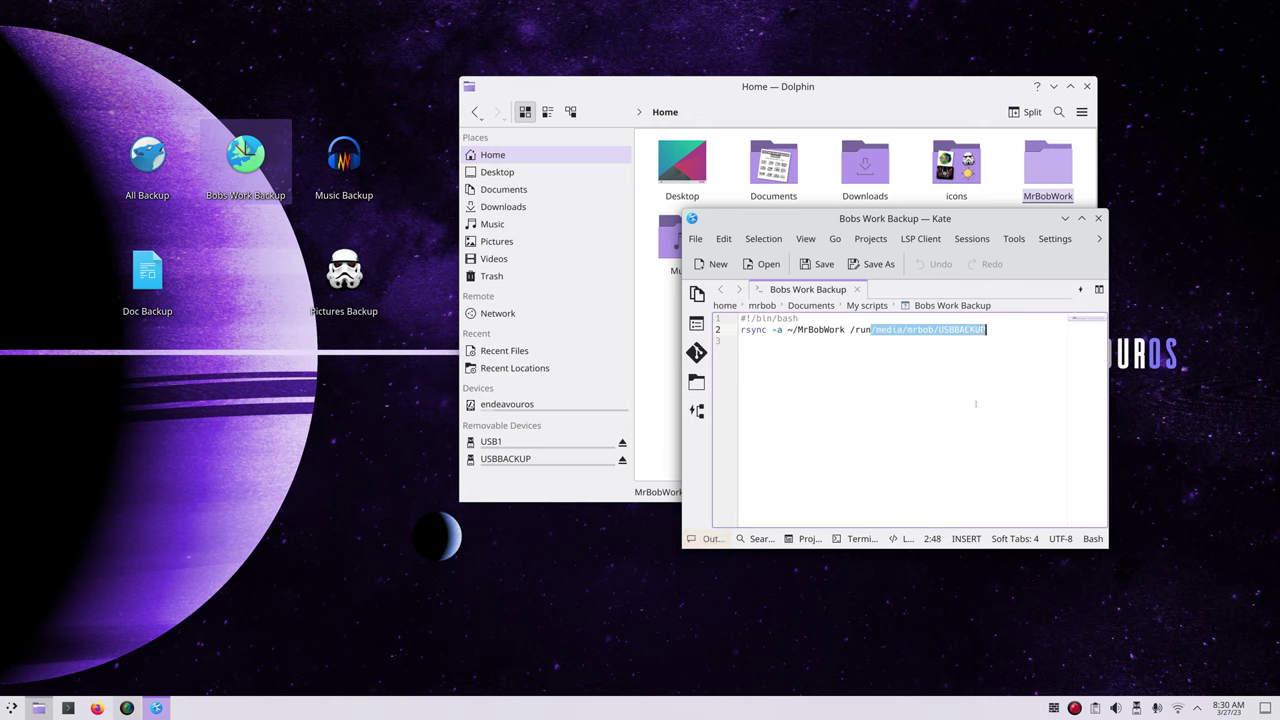
- Highlight the whole destination path of the rsync command, and minimize the script editor
{"action": "key", "text": "Down"}
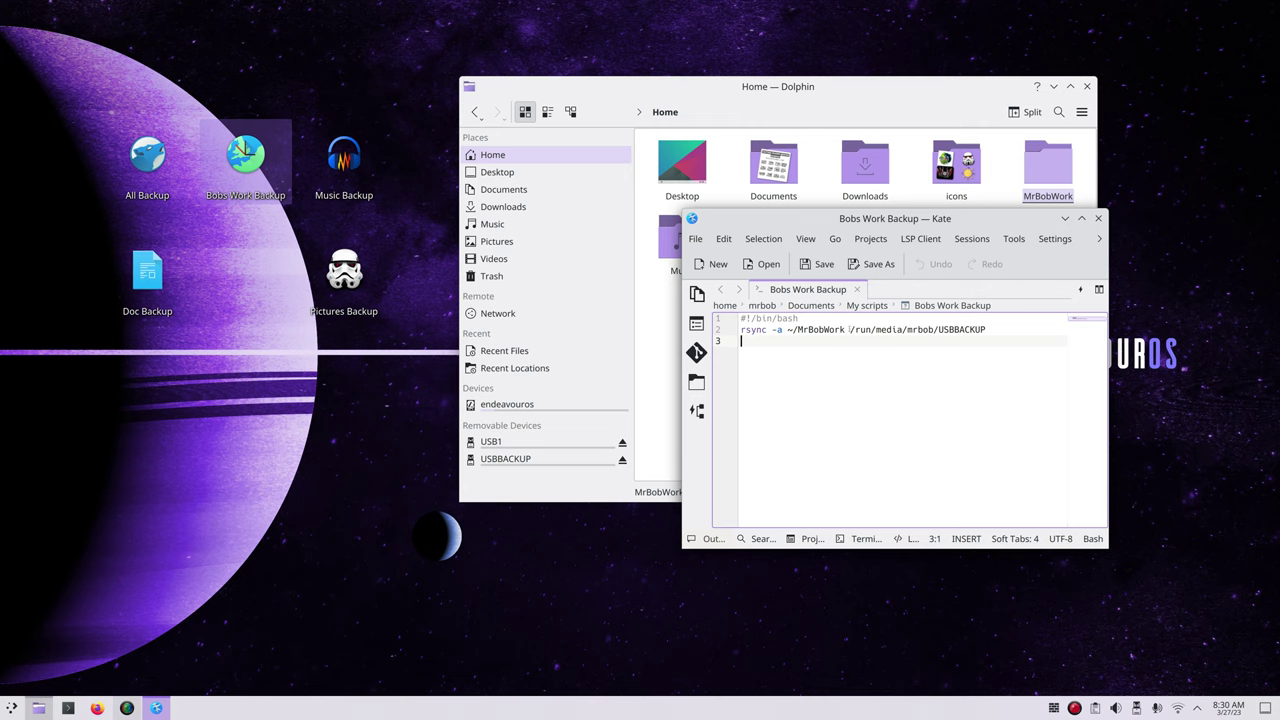
{"action": "left_click_drag", "start_coordinate": [849, 329], "coordinate": [988, 330]}
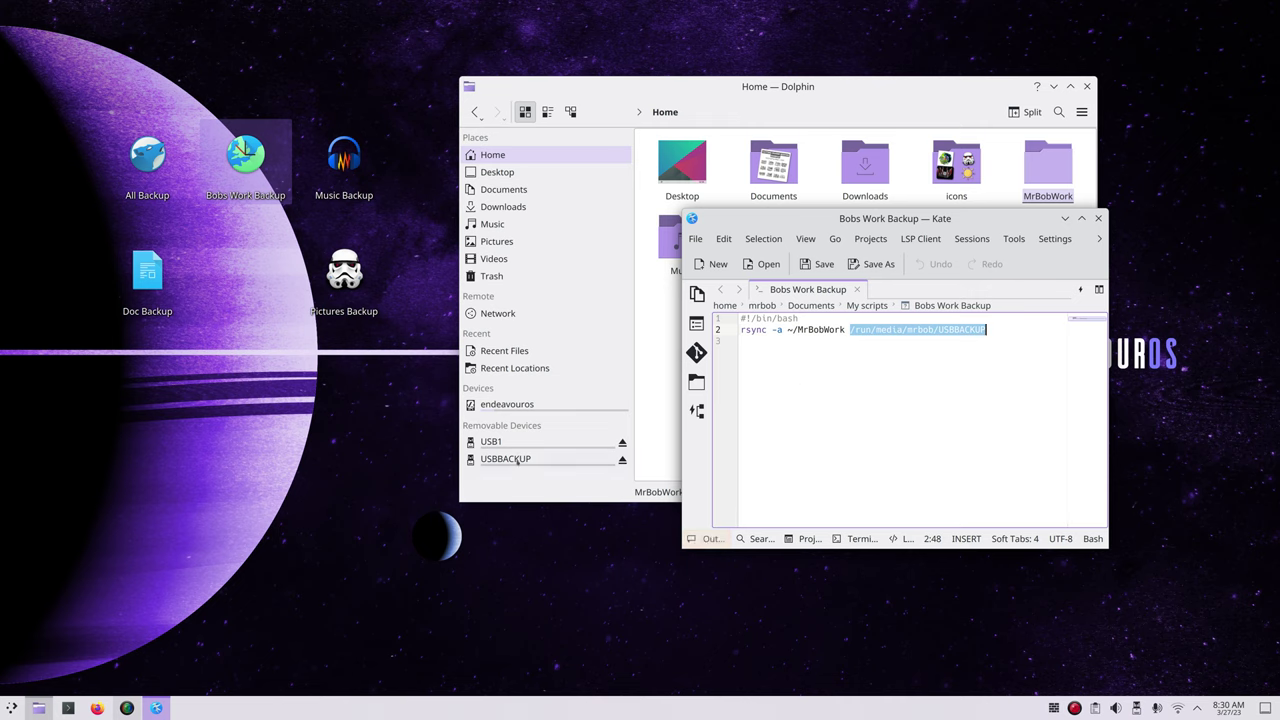
{"action": "left_click", "coordinate": [1065, 218]}
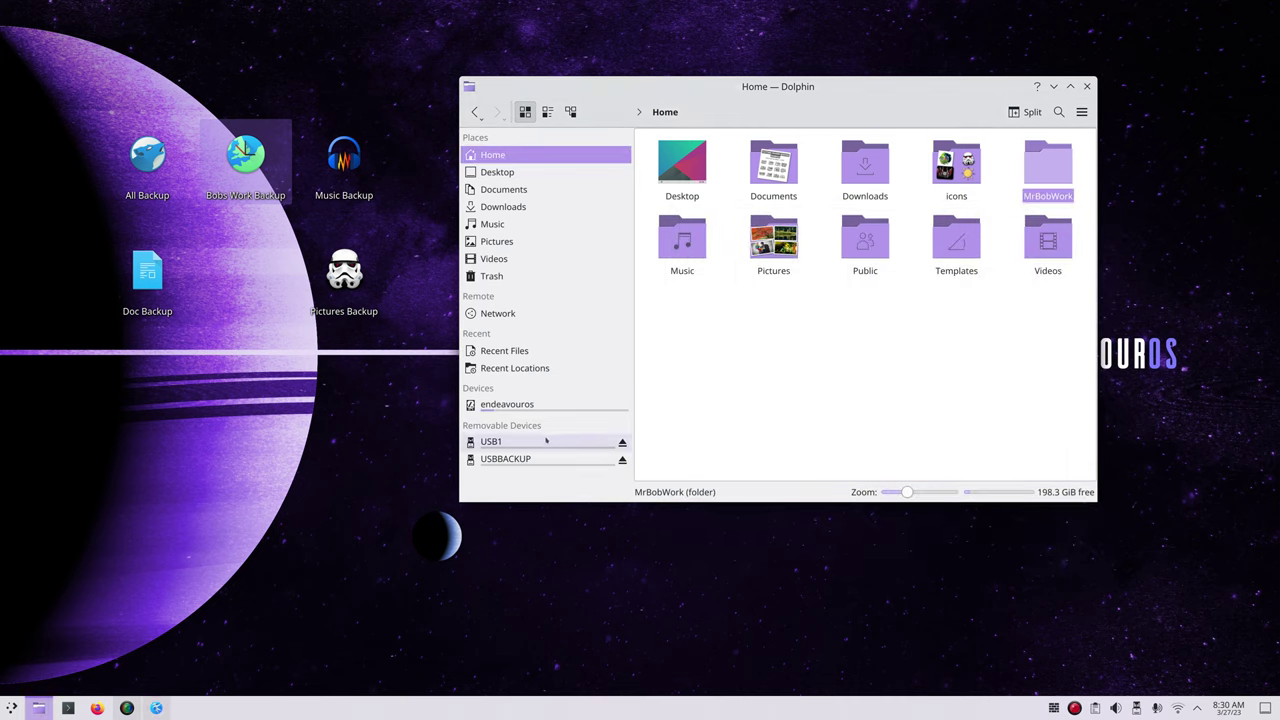
- Copy the Location path from the USBBACKUP drive's properties and close the dialog
{"action": "right_click", "coordinate": [503, 460]}
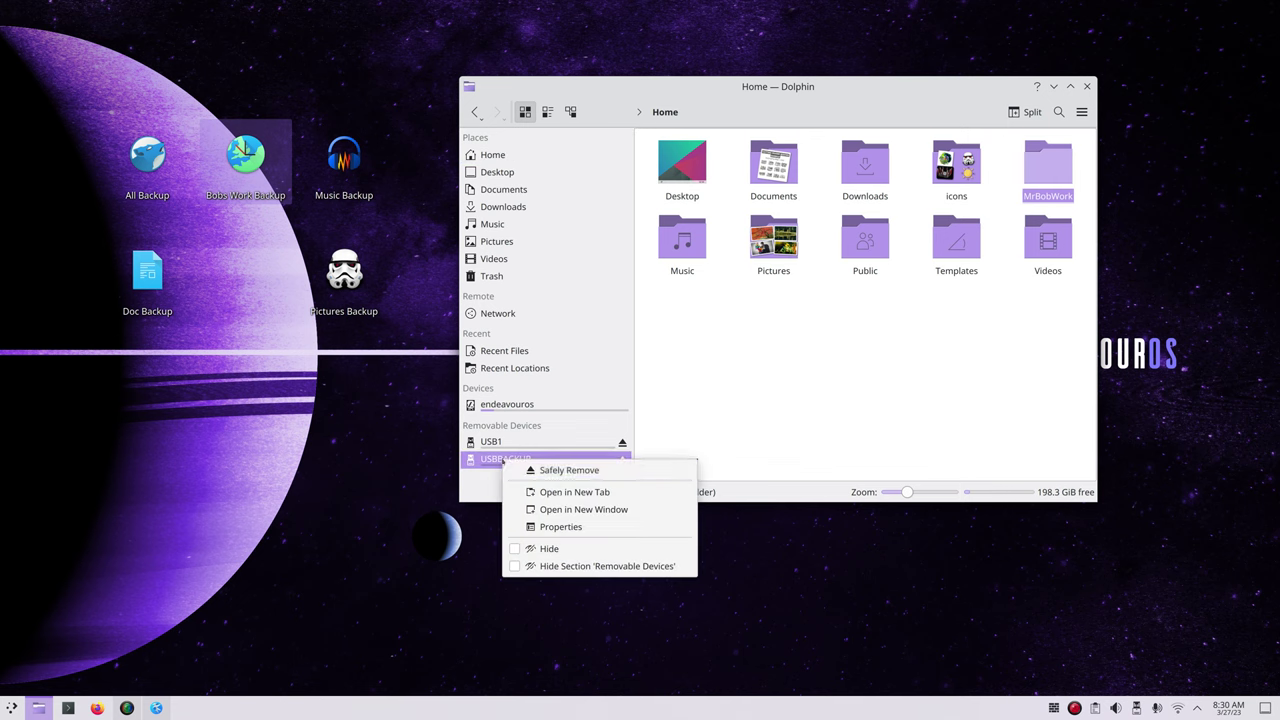
{"action": "left_click", "coordinate": [597, 530]}
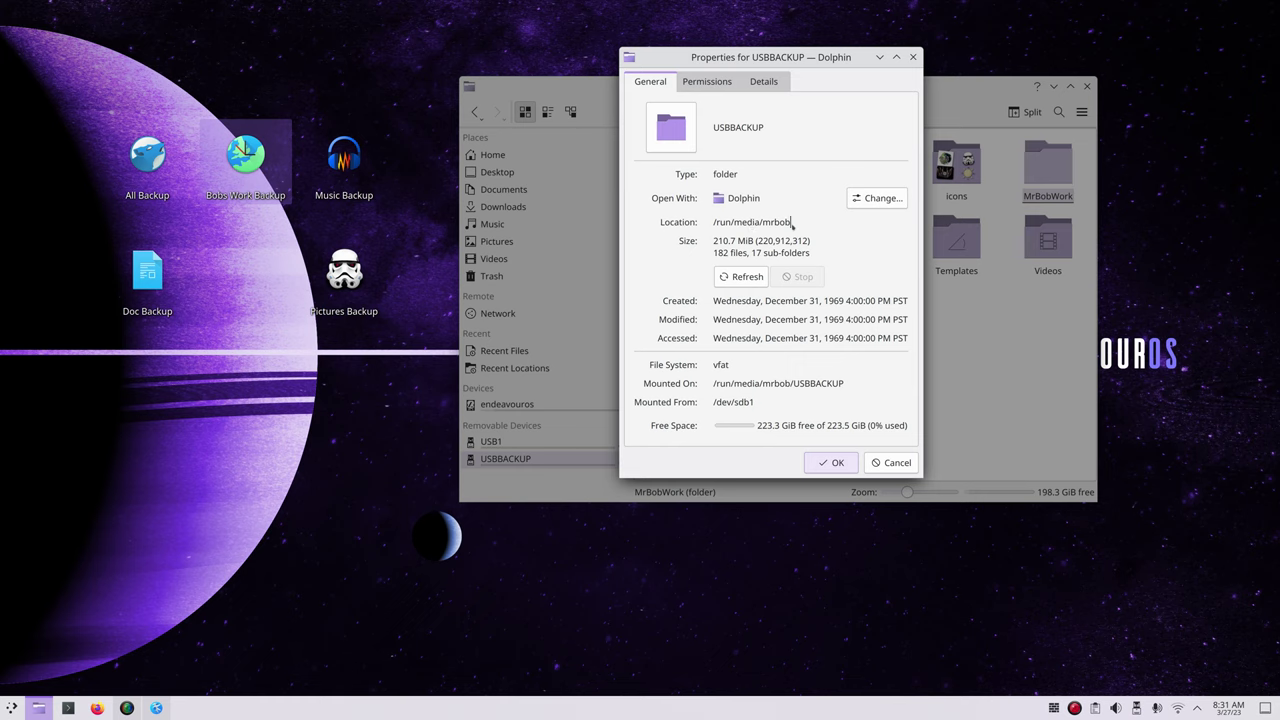
{"action": "left_click_drag", "start_coordinate": [792, 222], "coordinate": [712, 222]}
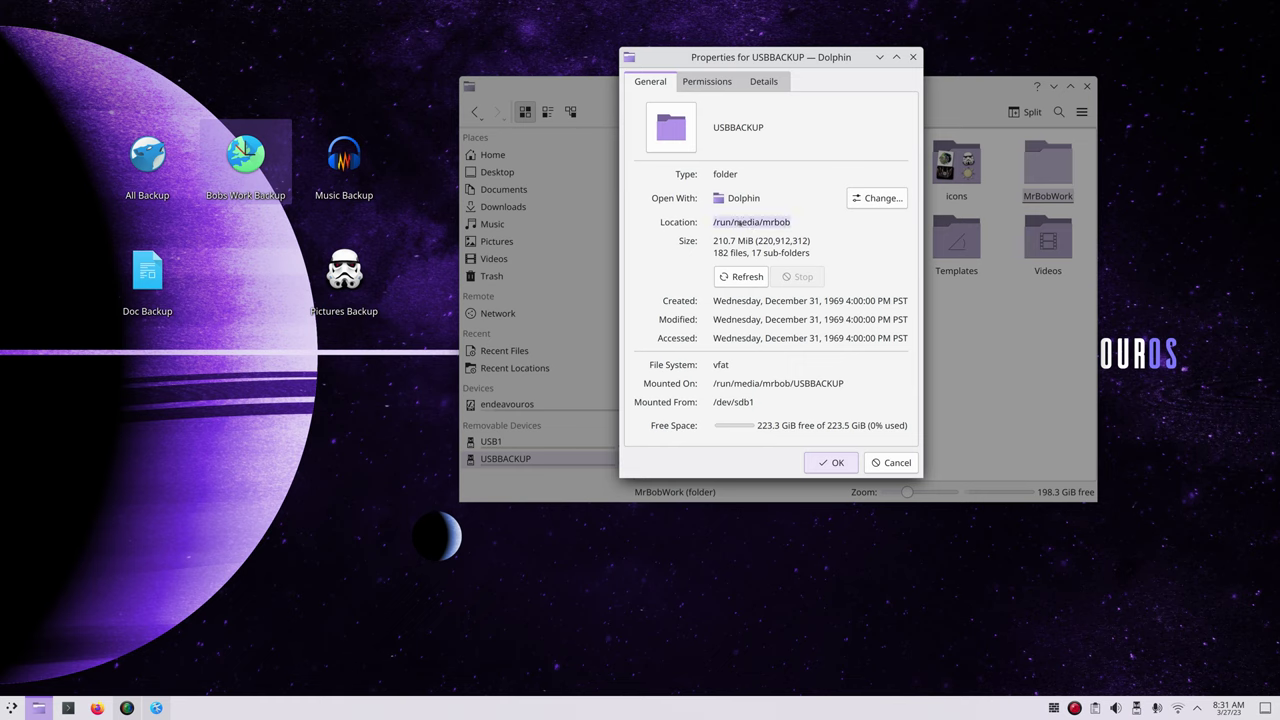
{"action": "right_click", "coordinate": [741, 223]}
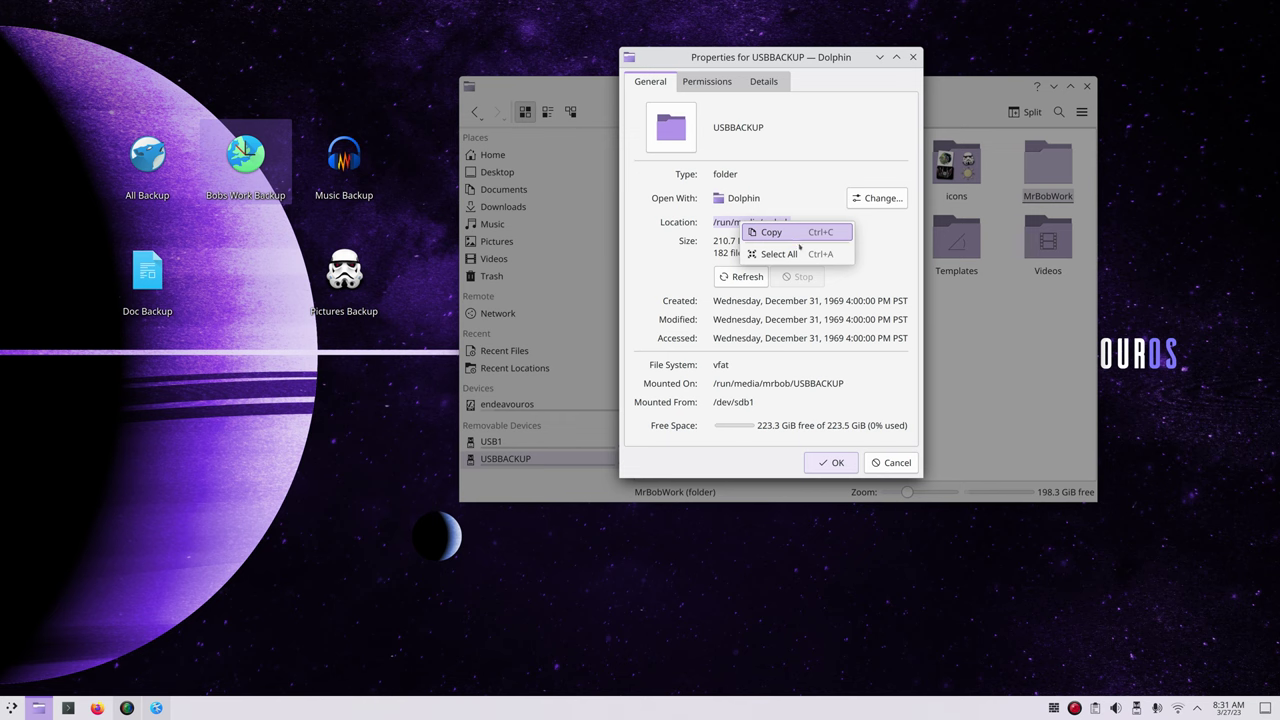
{"action": "left_click", "coordinate": [797, 237]}
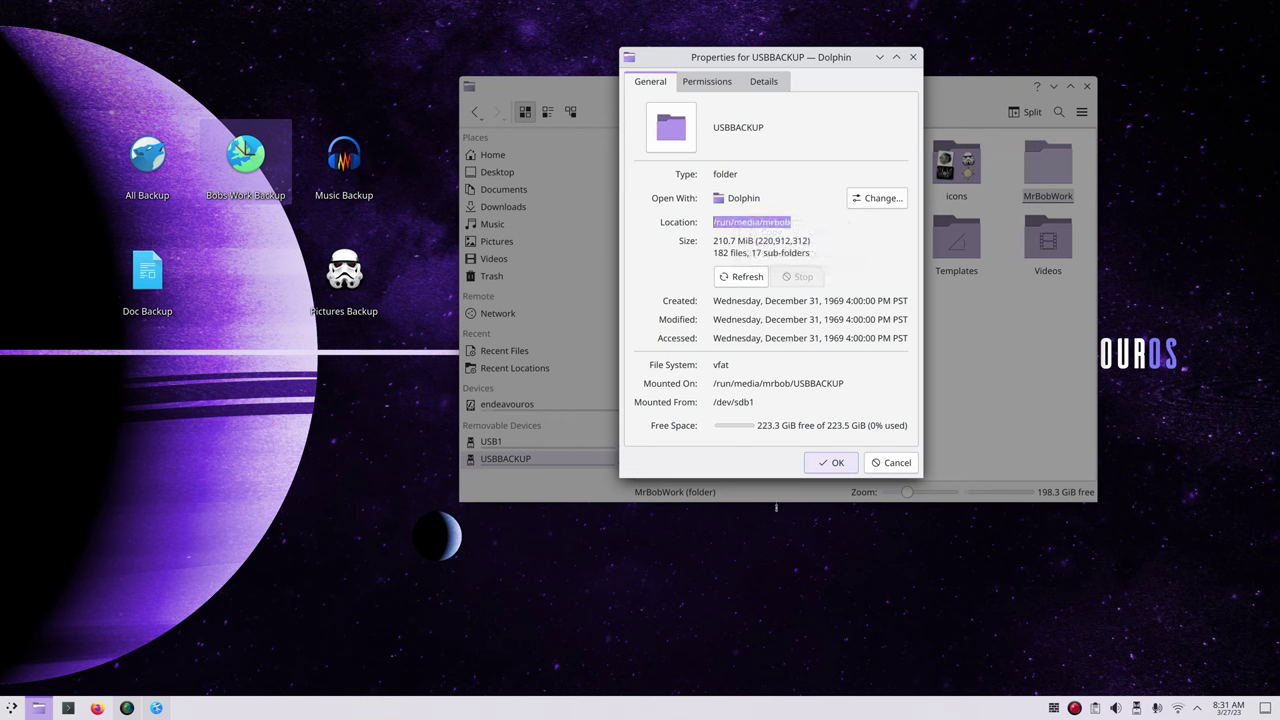
{"action": "left_click", "coordinate": [889, 464]}
- Try USB1 as the destination drive in the Bobs Work Backup script's rsync command, and close the editor discarding the edit
{"action": "left_click", "coordinate": [156, 708]}
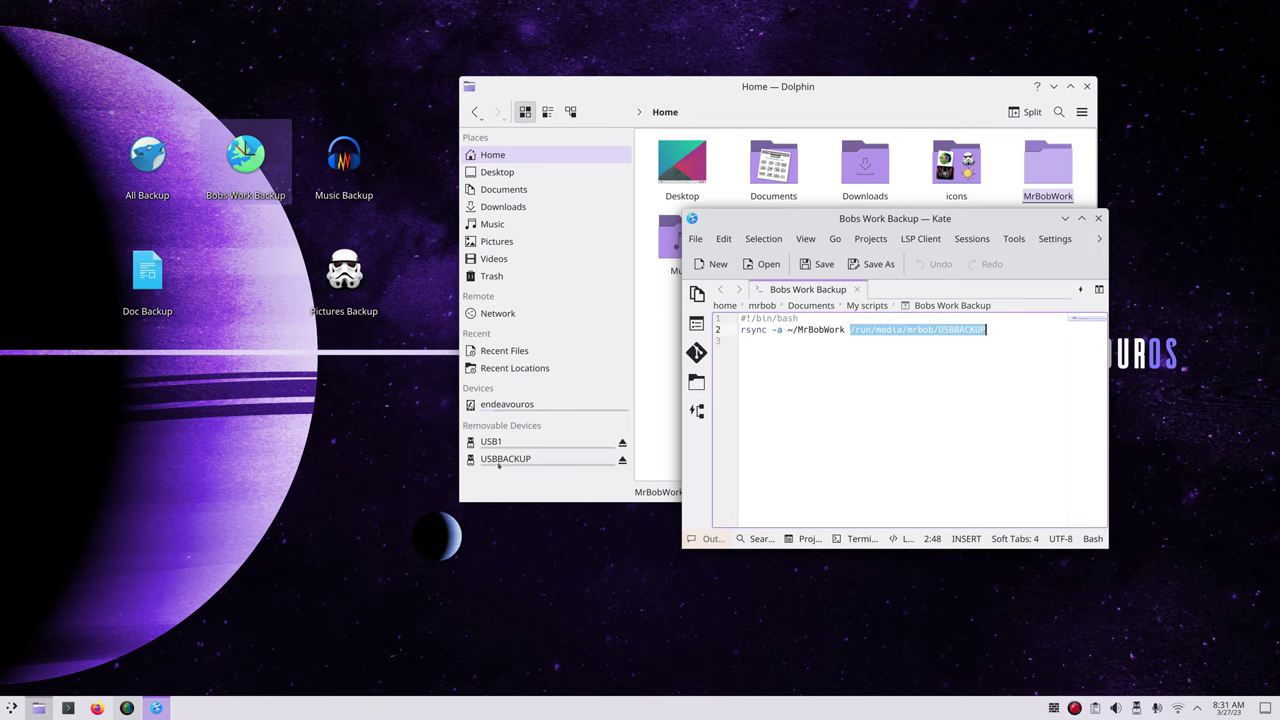
{"action": "key", "text": "End"}
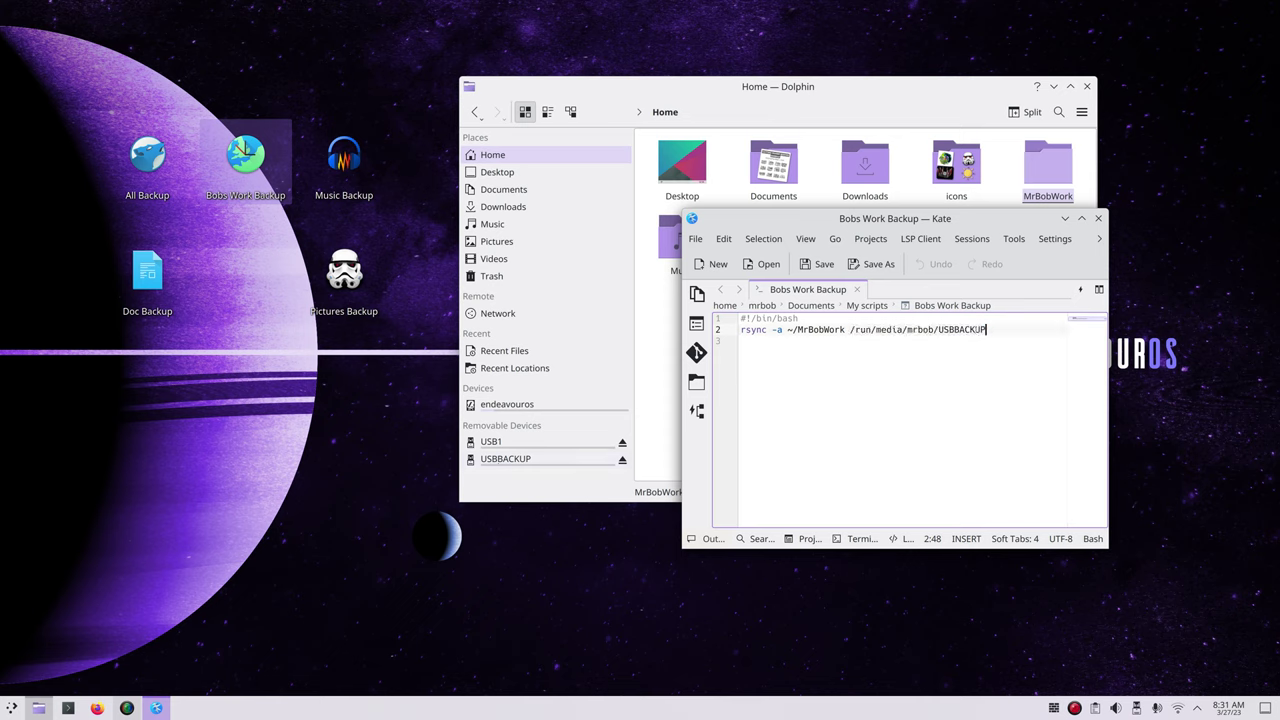
{"action": "key", "text": "BackSpace"}
{"action": "key", "text": "BackSpace"}
{"action": "key", "text": "BackSpace"}
{"action": "key", "text": "BackSpace"}
{"action": "key", "text": "BackSpace"}
{"action": "key", "text": "BackSpace"}
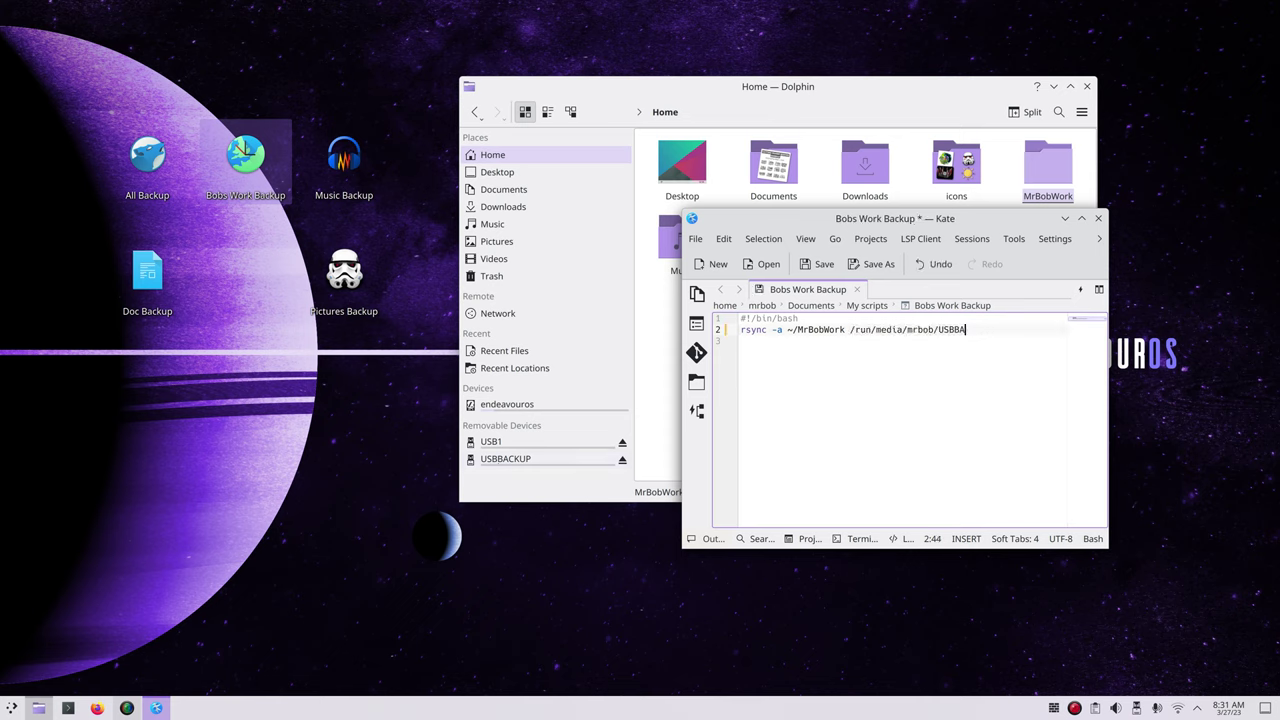
{"action": "type", "text": "1"}
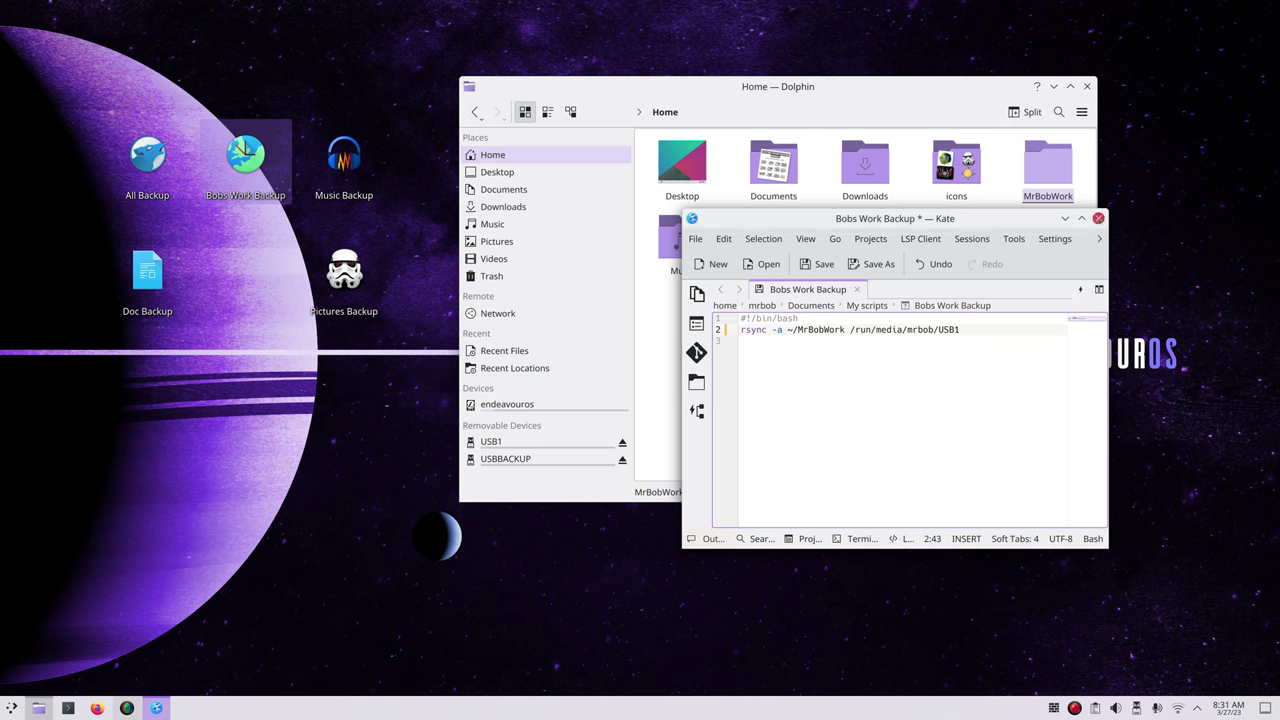
{"action": "left_click", "coordinate": [1098, 218]}
{"action": "left_click", "coordinate": [983, 449]}
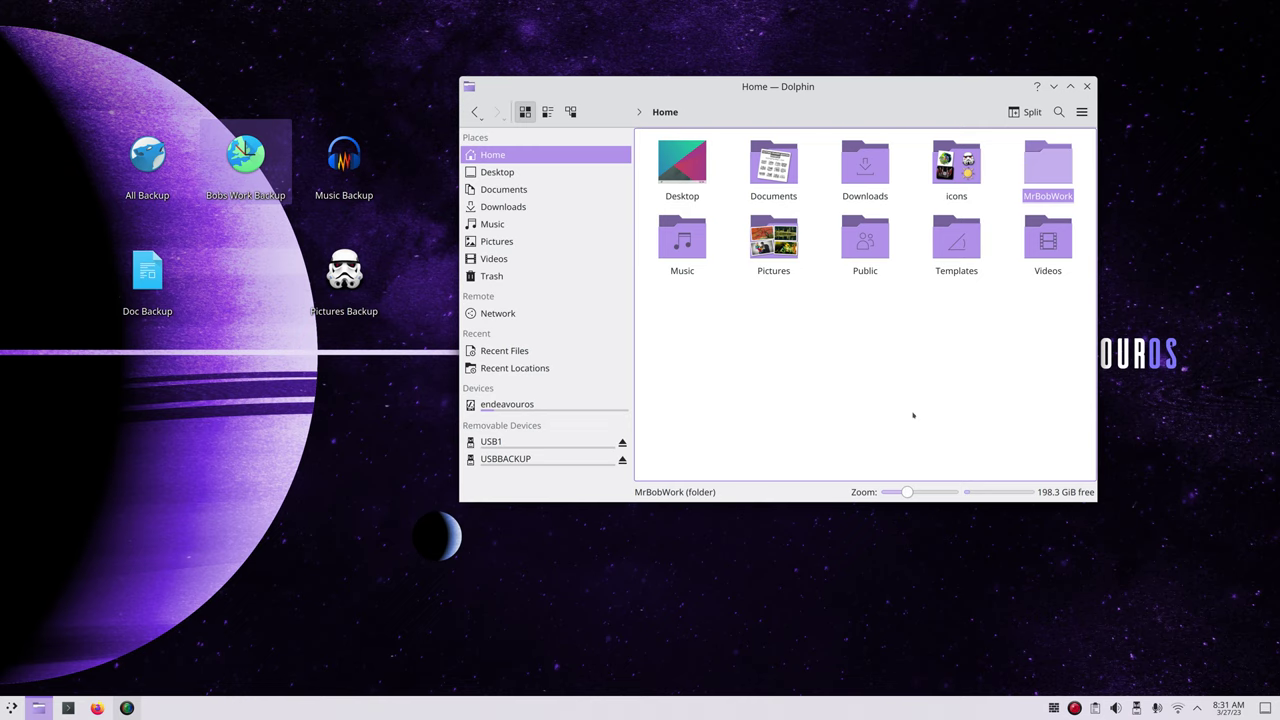
- Open the AllBackup script from Documents/My scripts to examine its rsync commands, and close it
{"action": "left_click", "coordinate": [505, 458]}
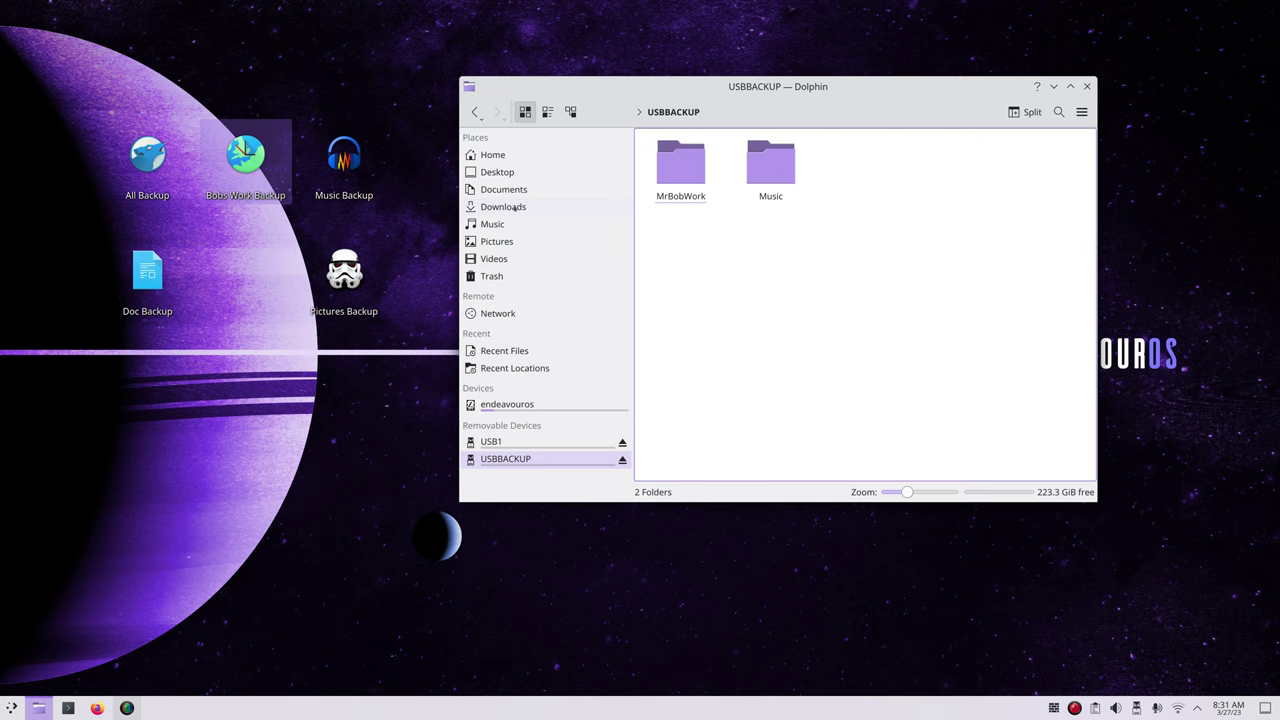
{"action": "left_click", "coordinate": [516, 191]}
{"action": "left_click", "coordinate": [690, 168]}
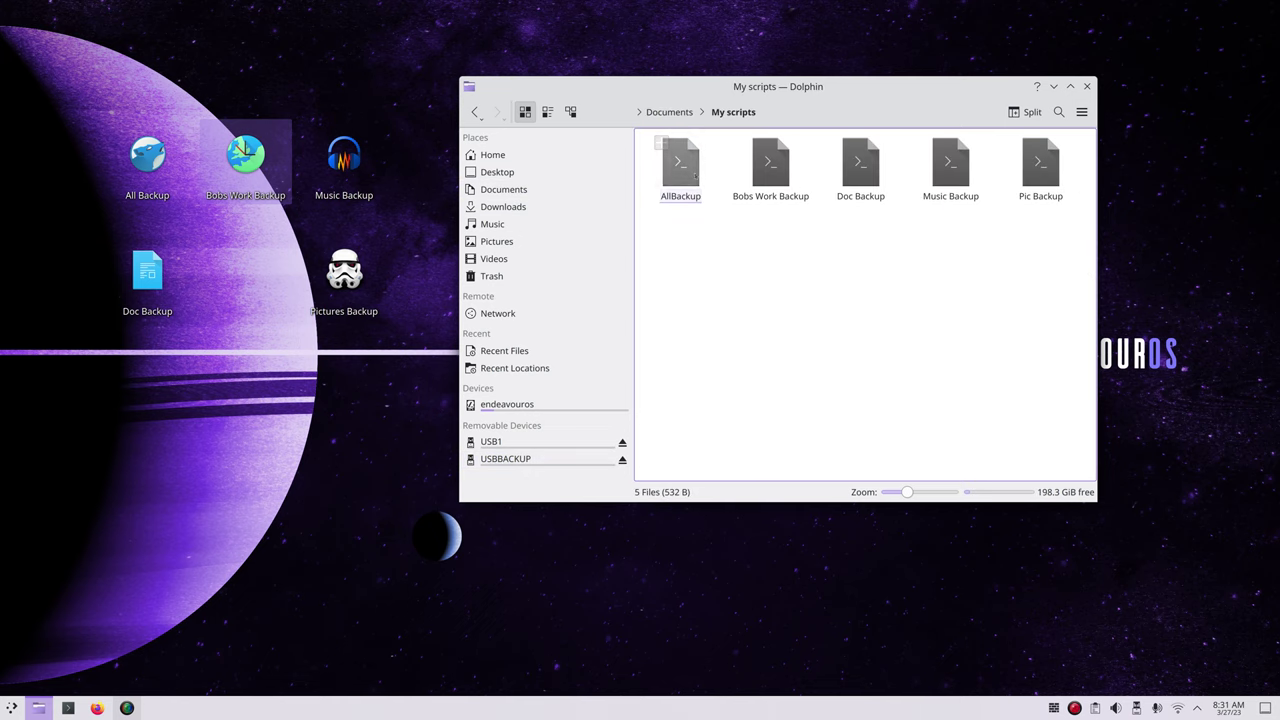
{"action": "left_click", "coordinate": [676, 167]}
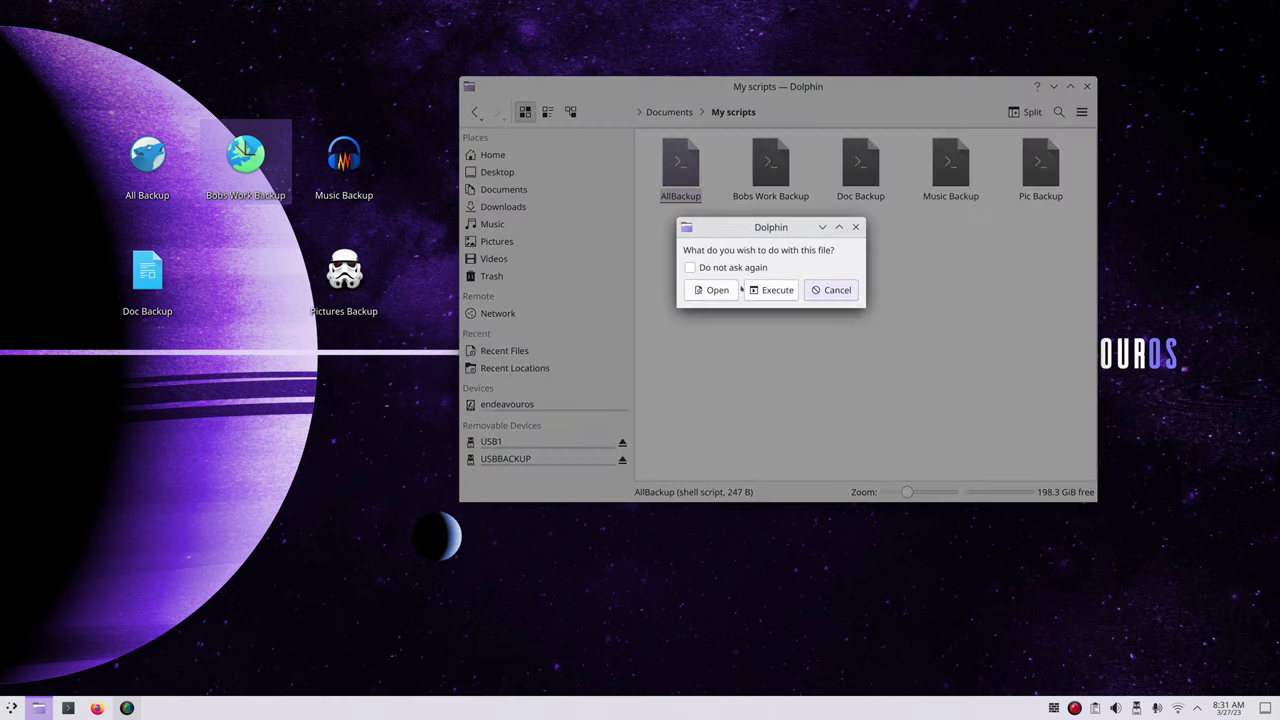
{"action": "left_click", "coordinate": [708, 289]}
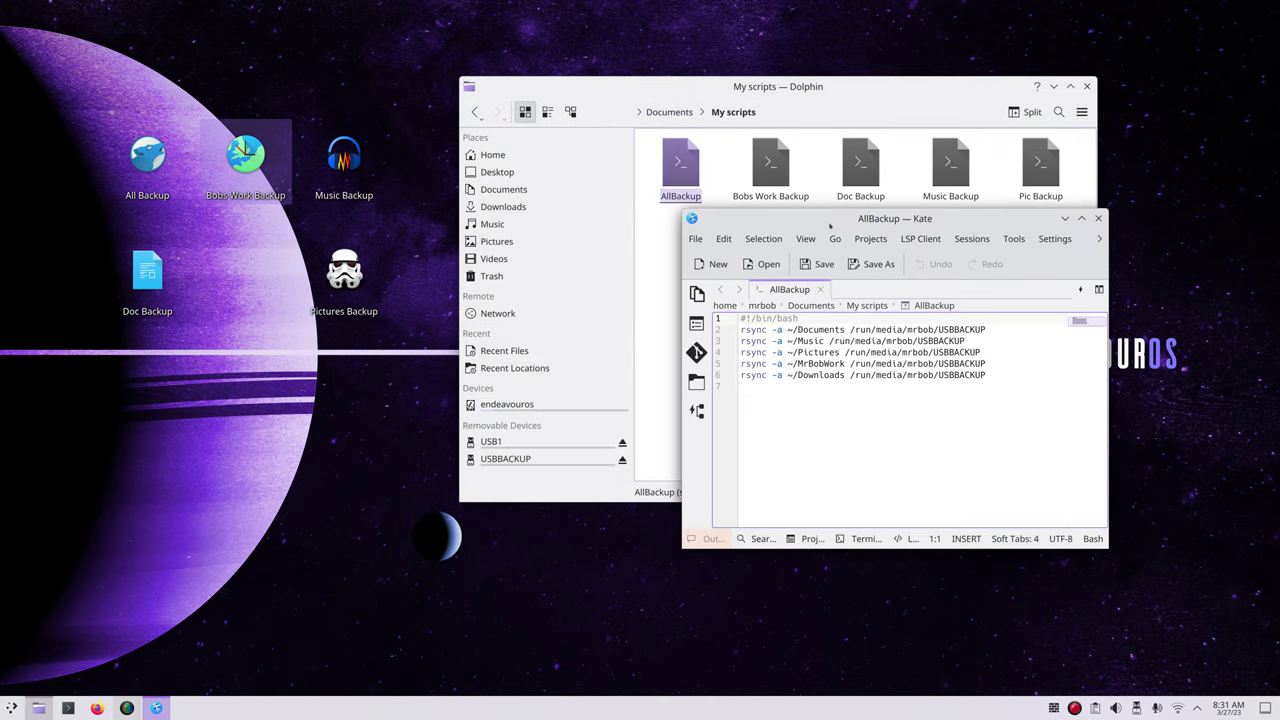
{"action": "left_click_drag", "start_coordinate": [838, 212], "coordinate": [965, 197]}
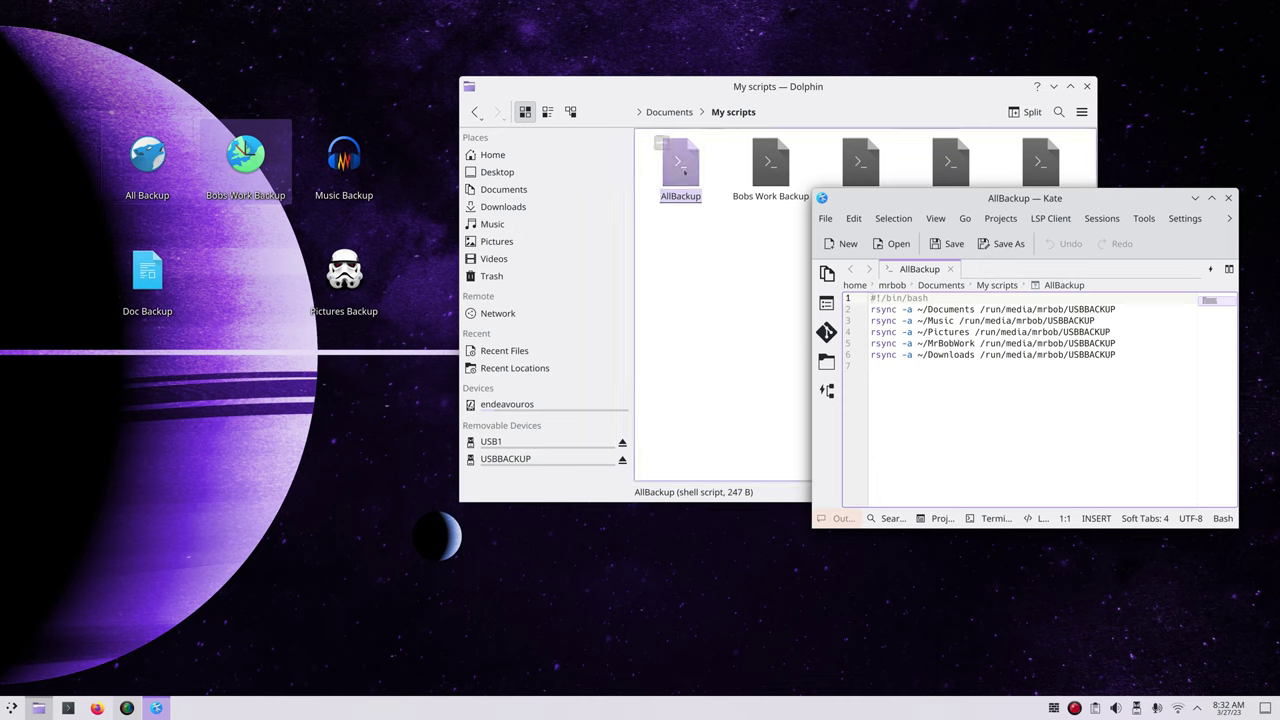
{"action": "left_click", "coordinate": [1228, 198]}
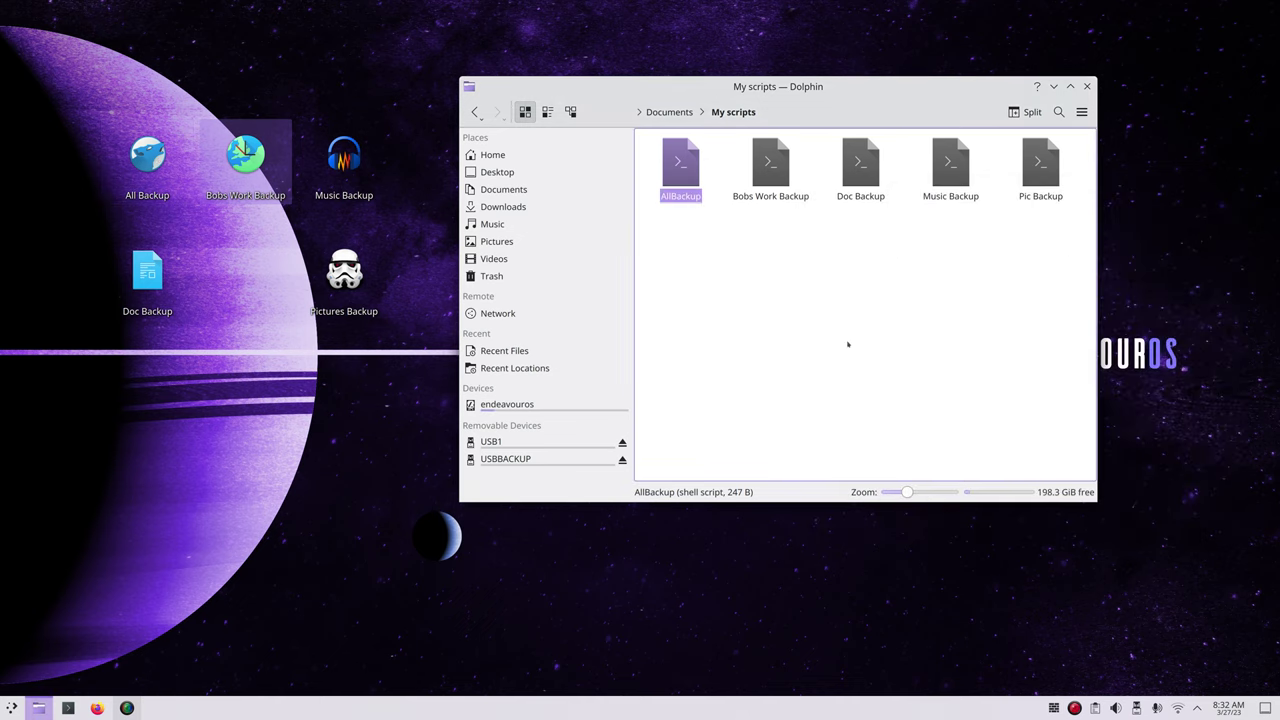
- Move the MrBobWork and Music folders on the USBBACKUP drive to the trash
{"action": "left_click", "coordinate": [584, 462]}
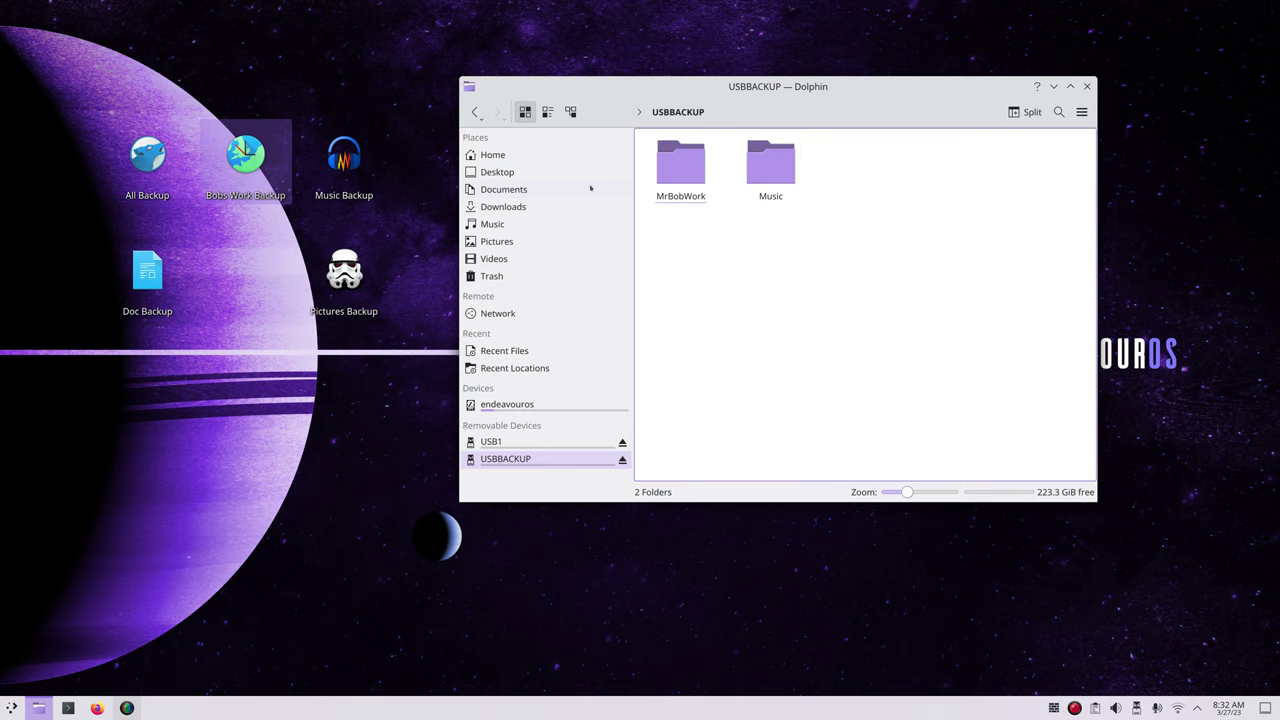
{"action": "left_click_drag", "start_coordinate": [866, 154], "coordinate": [640, 233]}
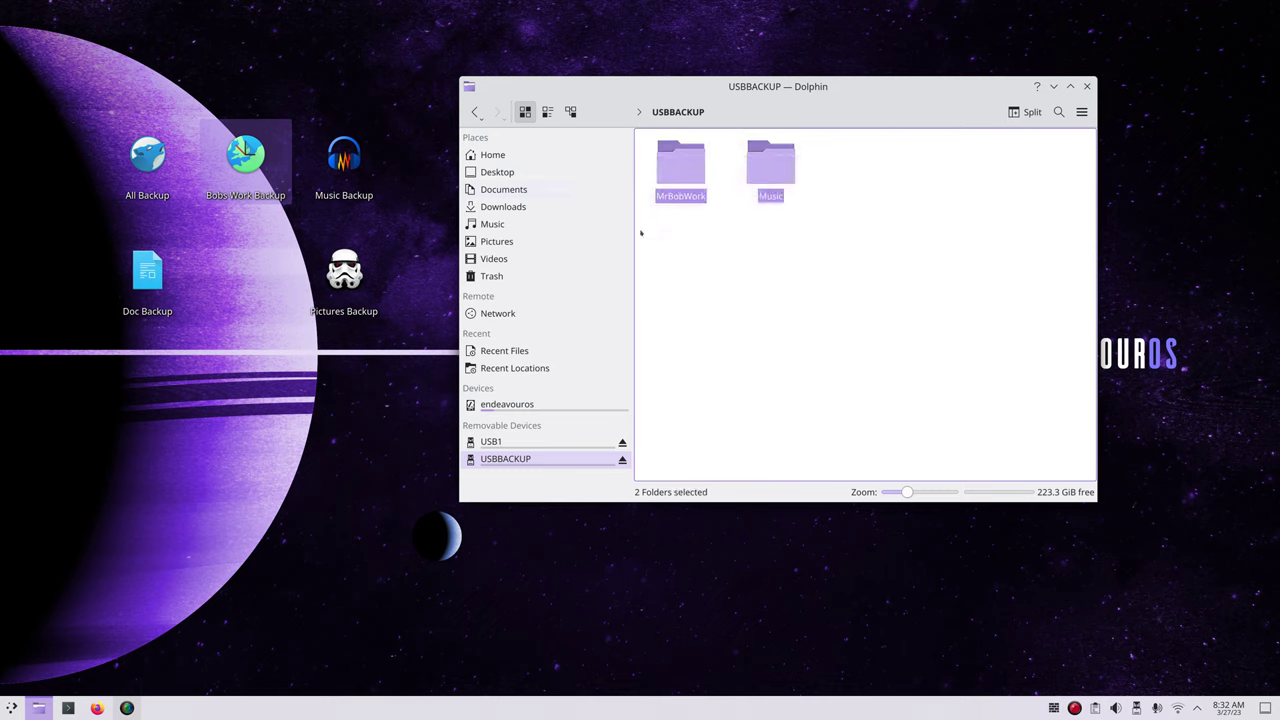
{"action": "key", "text": "Delete"}
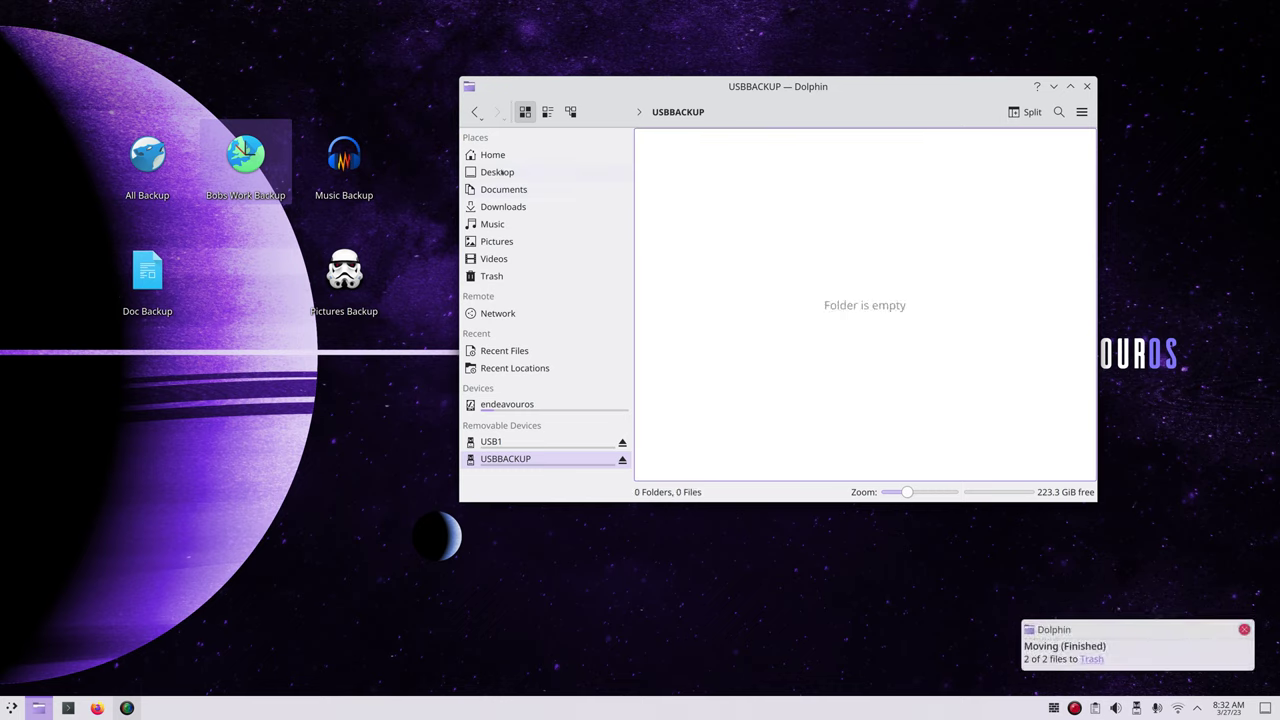
- Check the contents of the My scripts folder, the home Music folder and the USBBACKUP drive
{"action": "left_click", "coordinate": [503, 189]}
{"action": "left_click", "coordinate": [680, 160]}
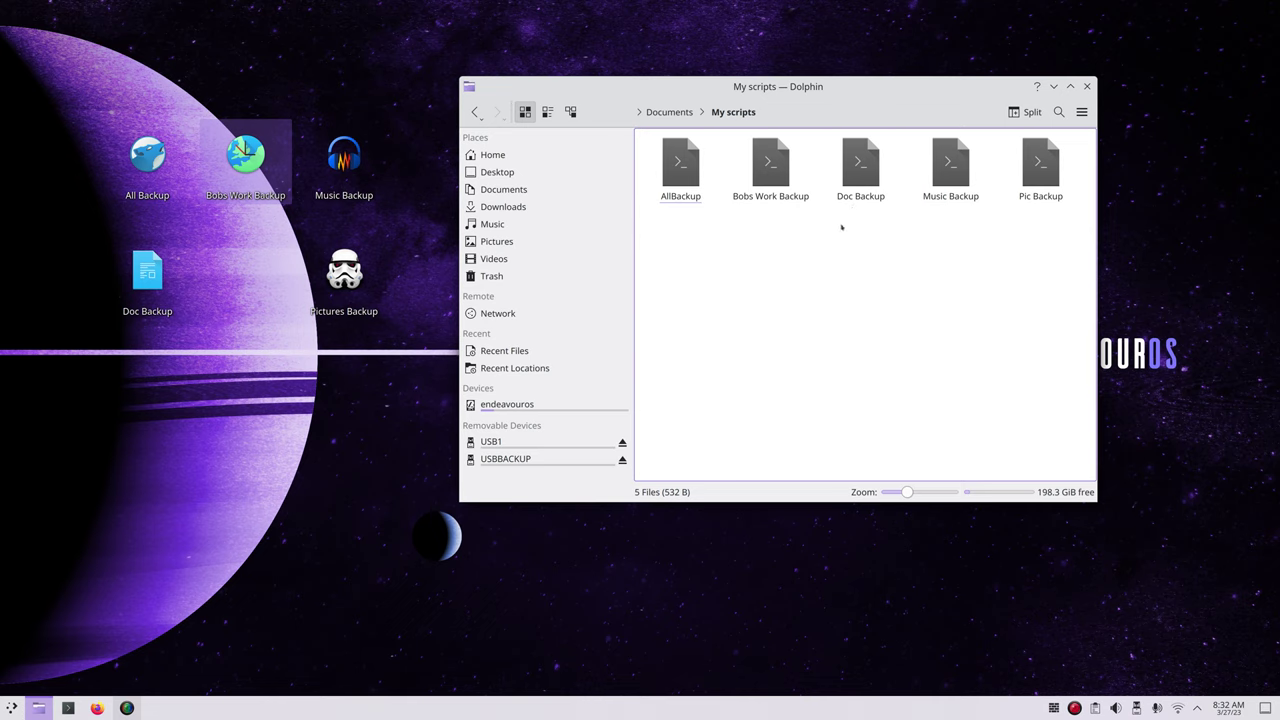
{"action": "left_click", "coordinate": [483, 243]}
{"action": "left_click", "coordinate": [491, 226]}
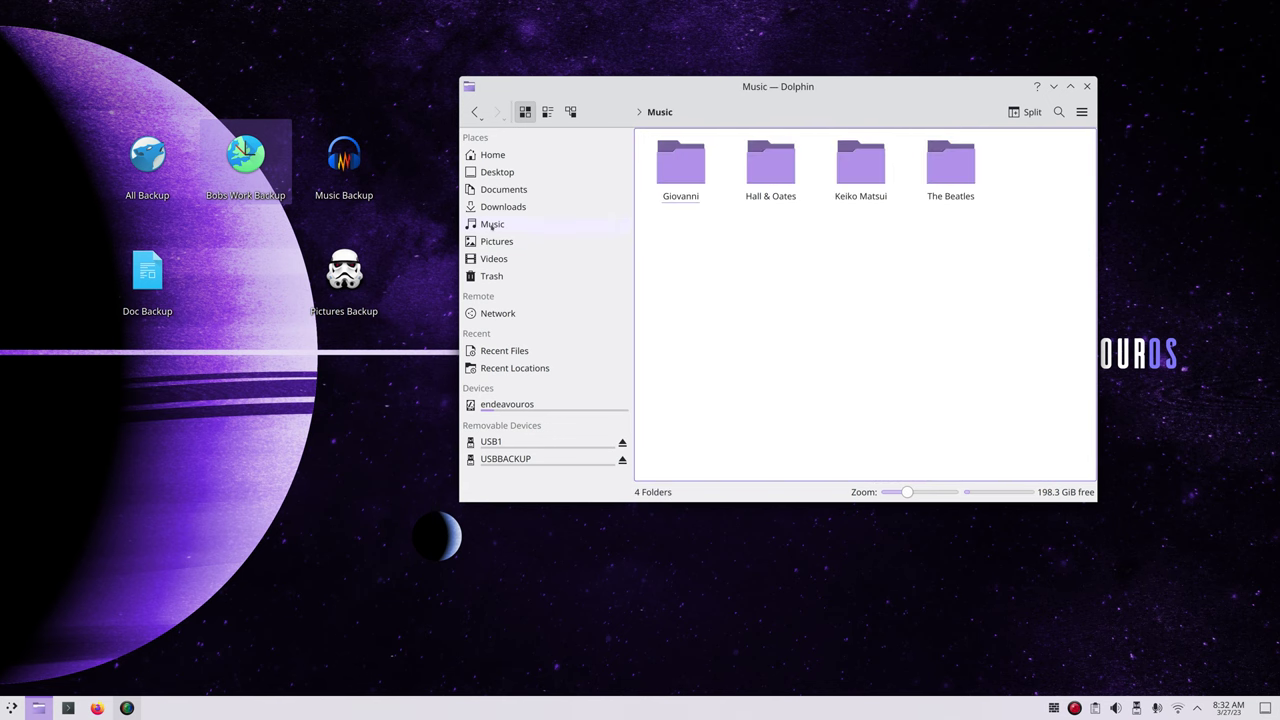
{"action": "left_click", "coordinate": [527, 460]}
- Open the Music Backup script from Documents/My scripts to read its rsync command, and close it
{"action": "left_click", "coordinate": [520, 189]}
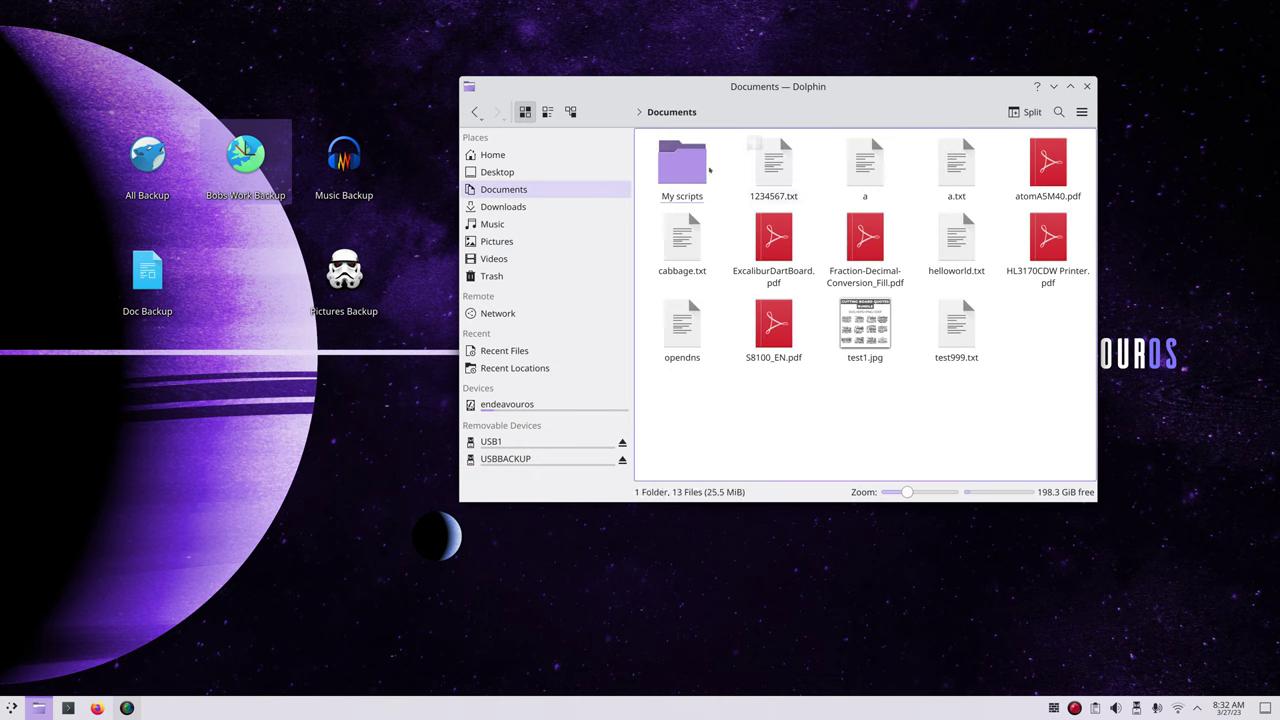
{"action": "double_click", "coordinate": [688, 166]}
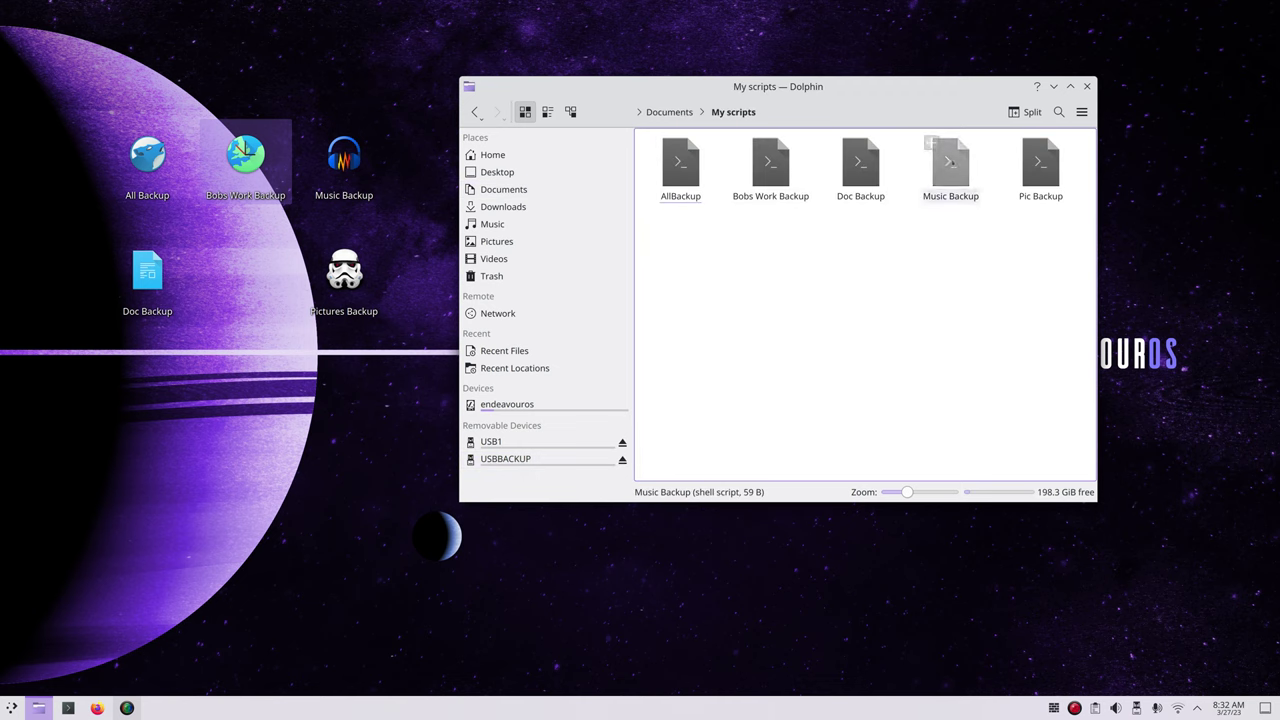
{"action": "double_click", "coordinate": [951, 162]}
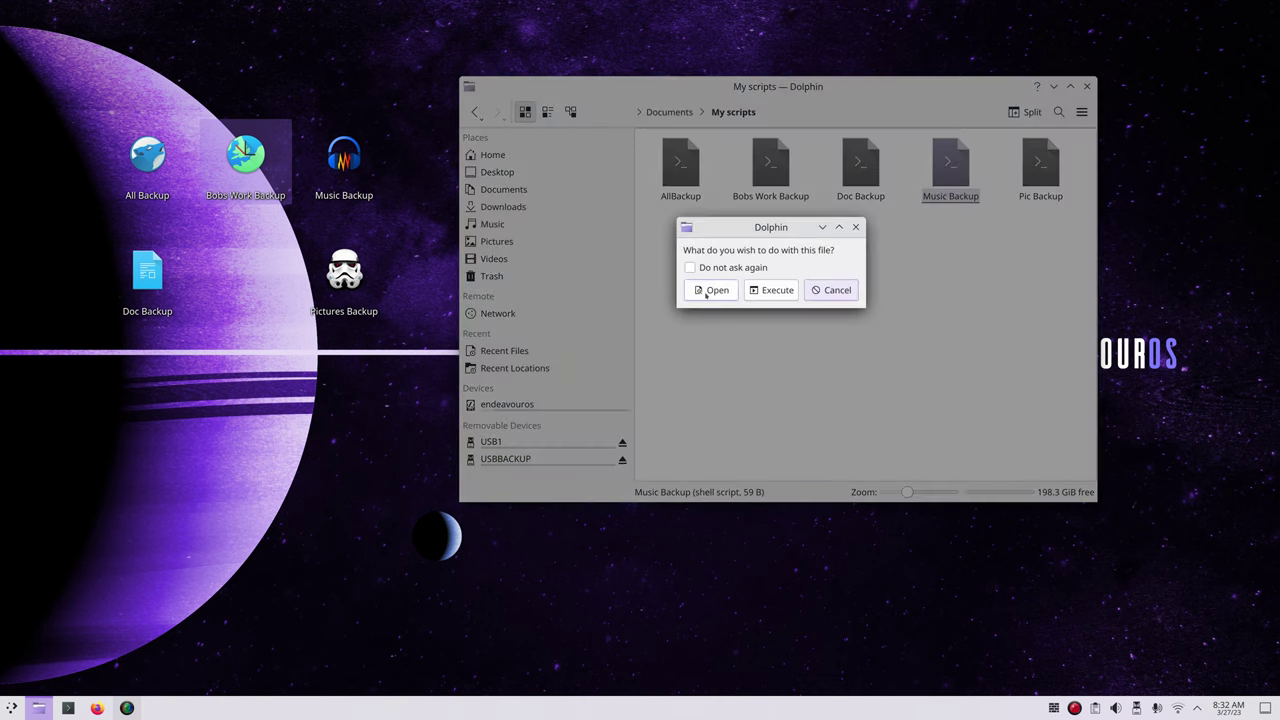
{"action": "left_click", "coordinate": [712, 290]}
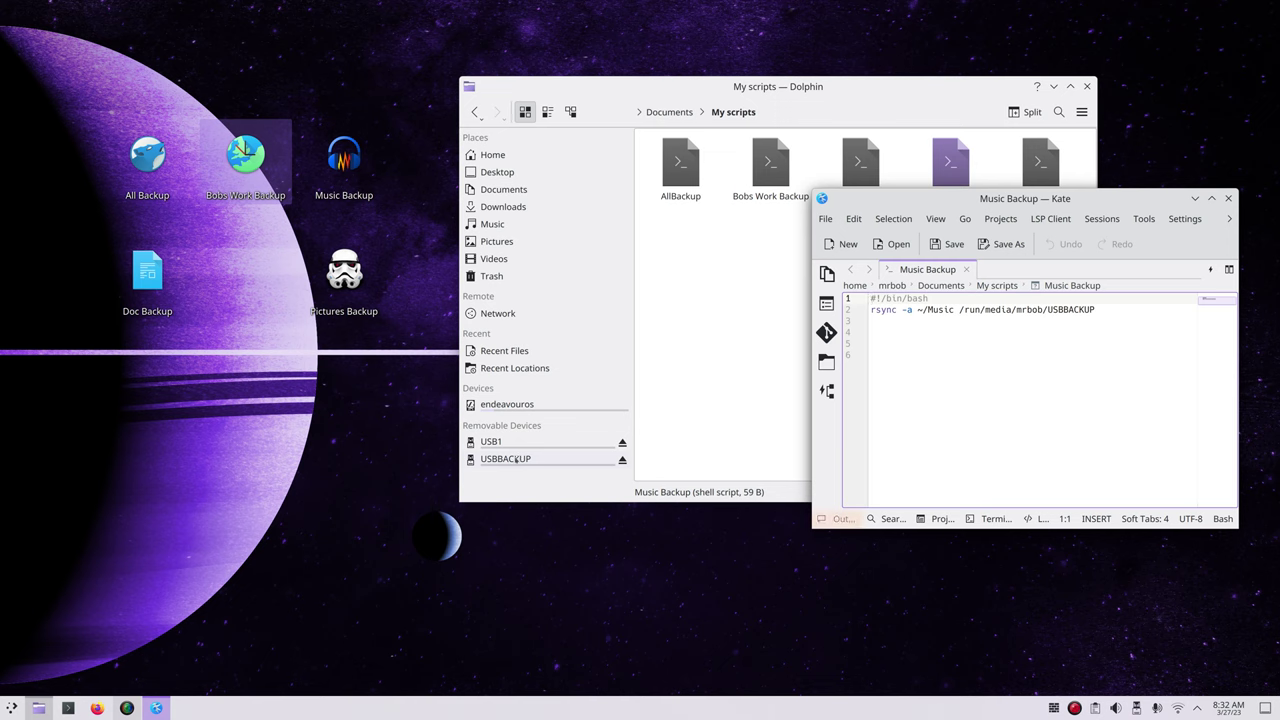
{"action": "left_click", "coordinate": [1228, 198]}
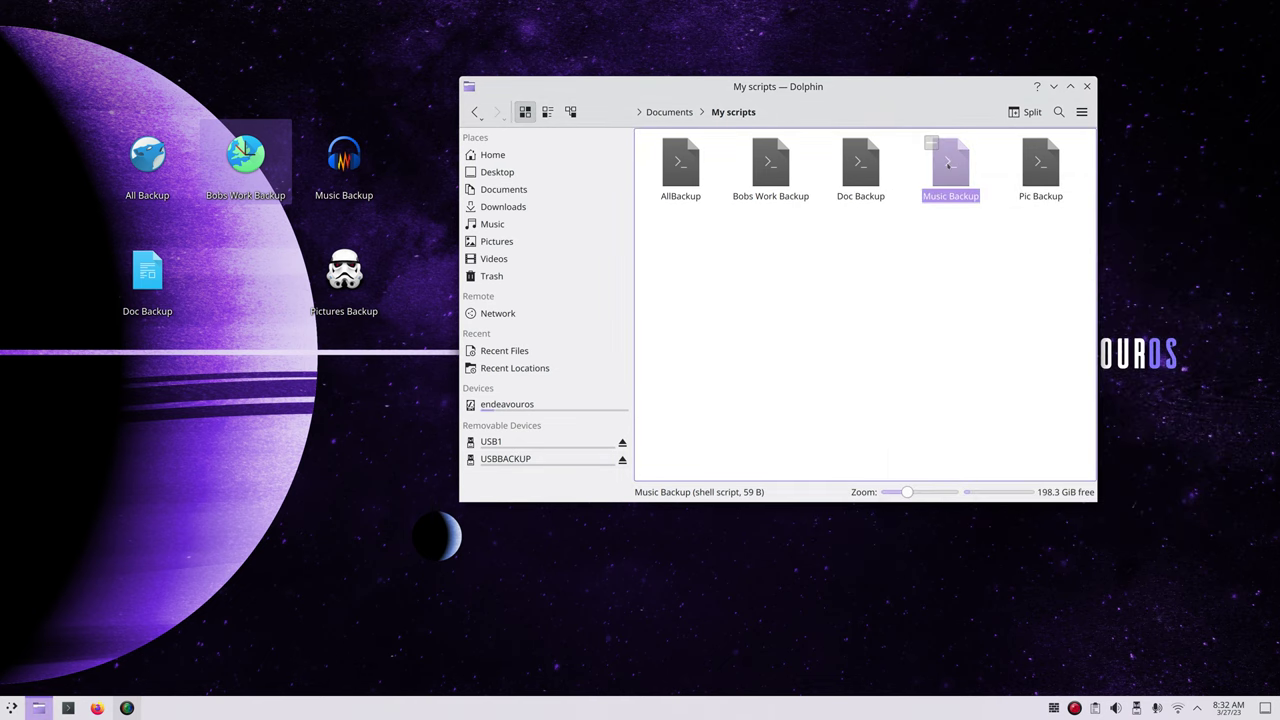
- Execute the Music Backup script and check the USBBACKUP drive for the copied folder
{"action": "left_click", "coordinate": [948, 165]}
{"action": "left_click", "coordinate": [772, 291]}
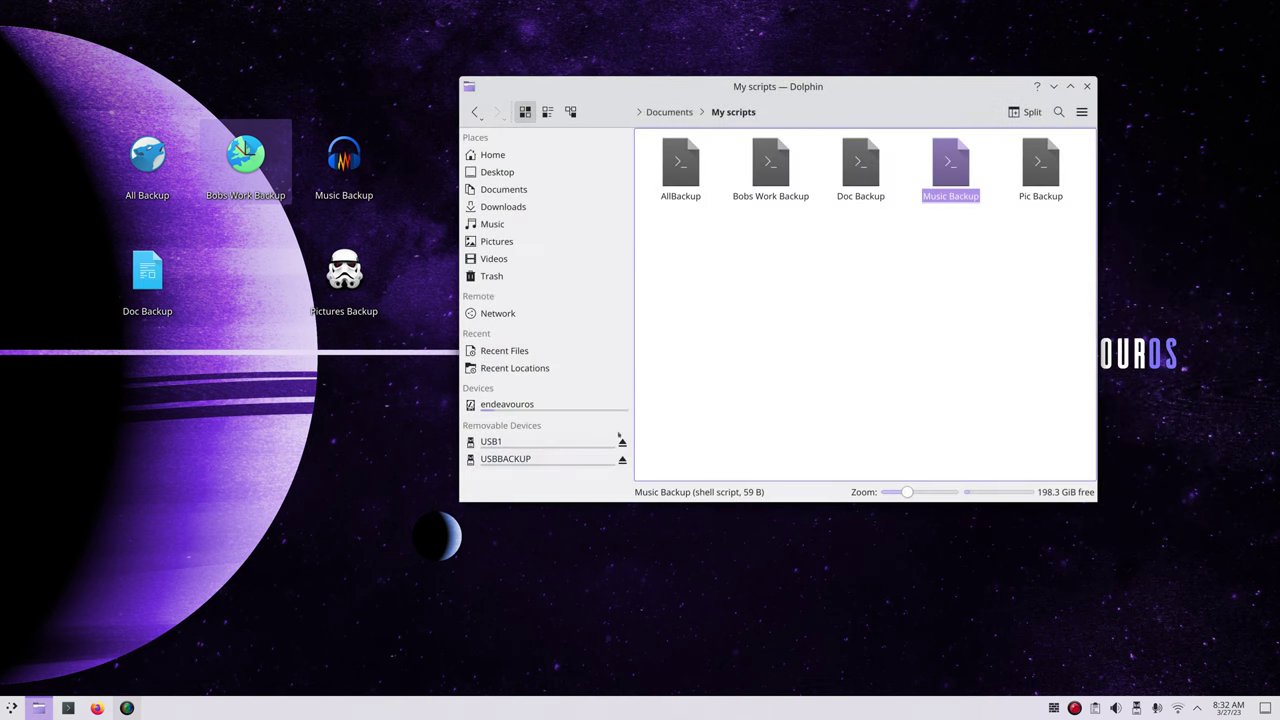
{"action": "left_click", "coordinate": [537, 459]}
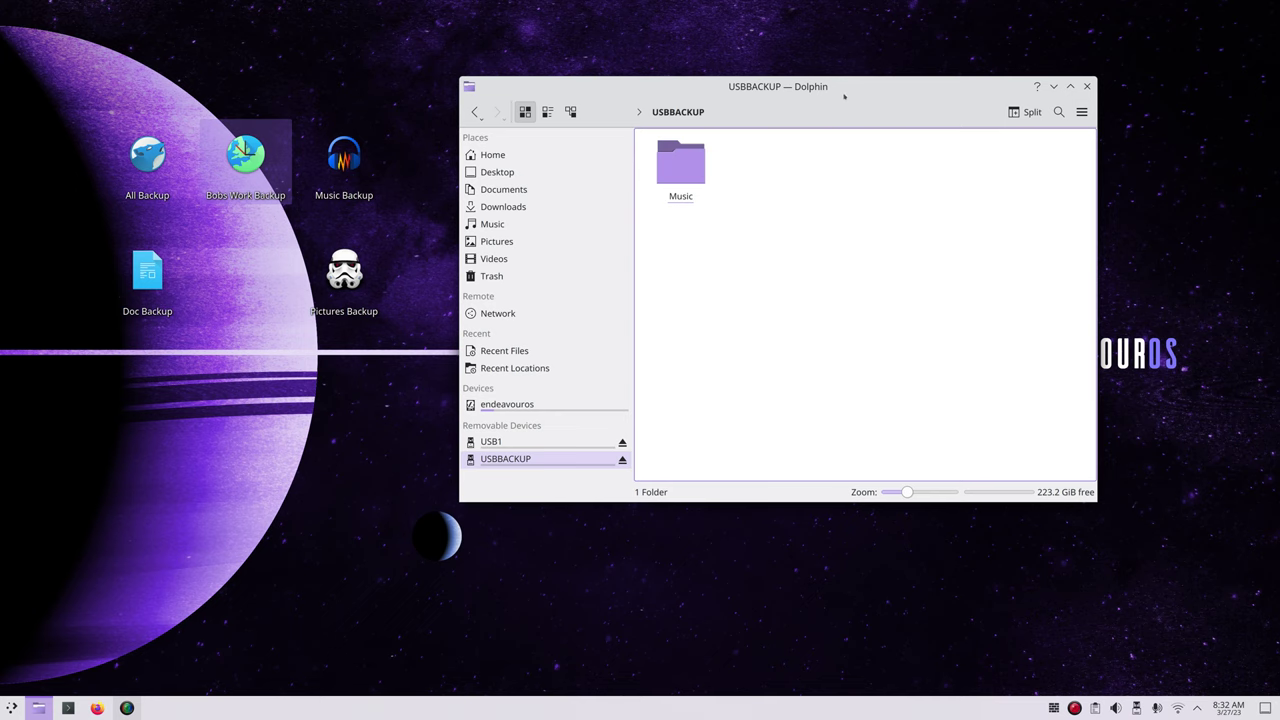
- Inspect the script path that the Doc Backup desktop shortcut links to in its properties, and close the dialog
{"action": "left_click_drag", "start_coordinate": [844, 96], "coordinate": [919, 86]}
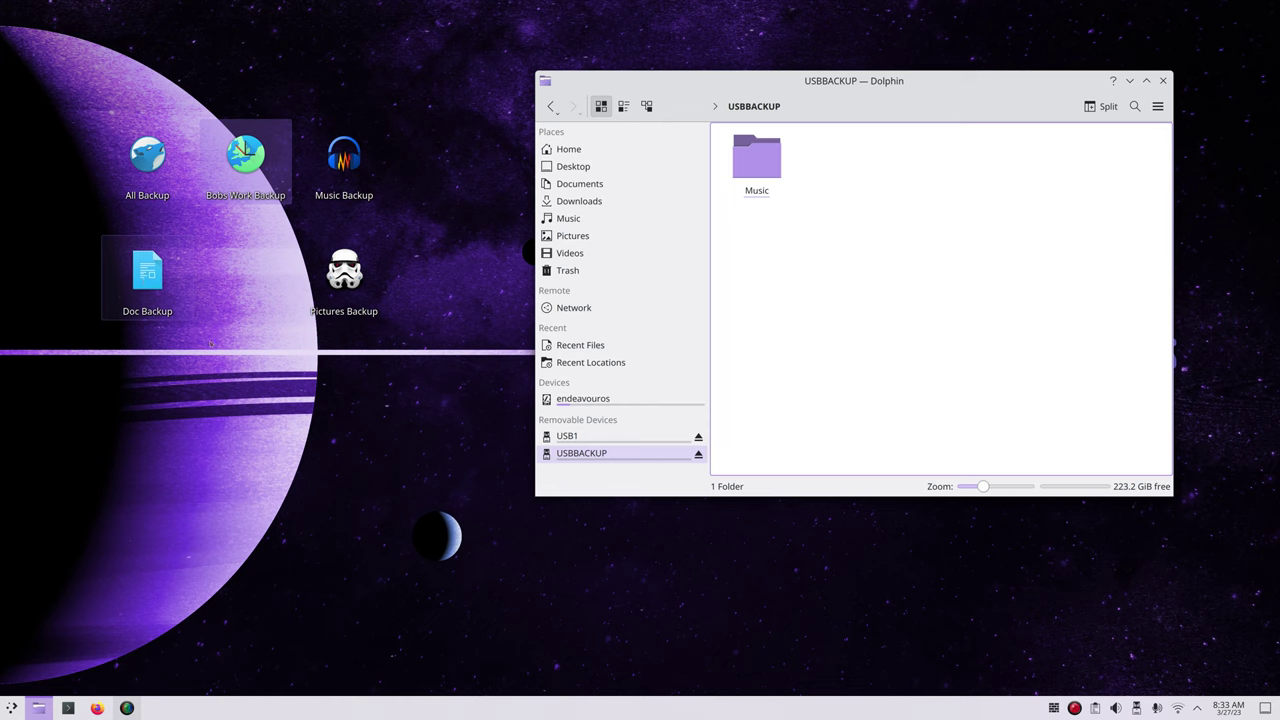
{"action": "right_click", "coordinate": [145, 268]}
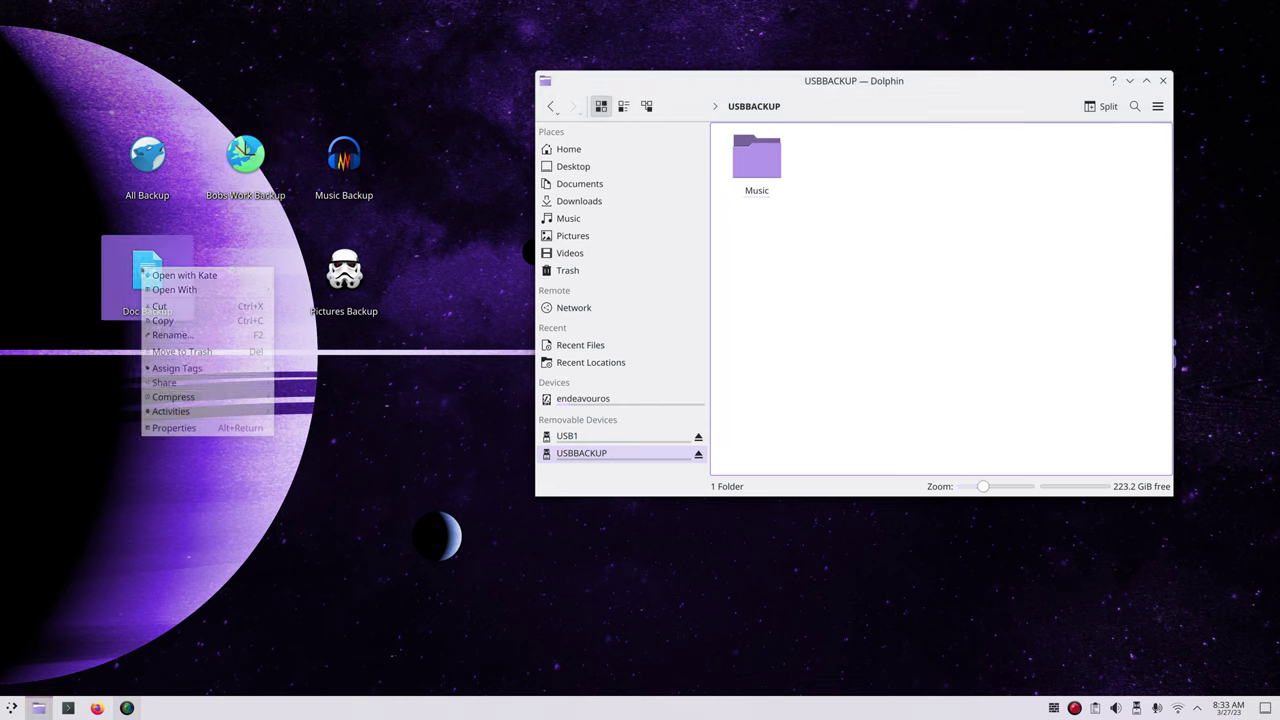
{"action": "left_click", "coordinate": [215, 428]}
{"action": "left_click_drag", "start_coordinate": [669, 215], "coordinate": [331, 369]}
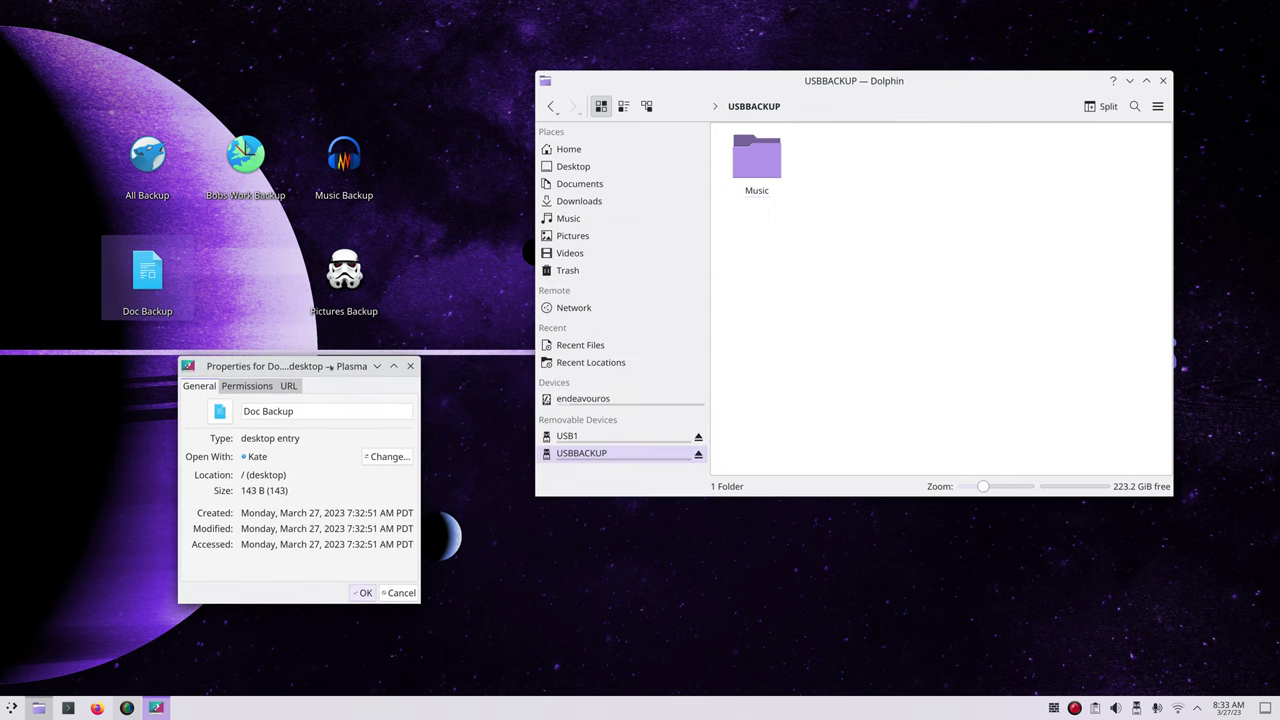
{"action": "left_click", "coordinate": [288, 386]}
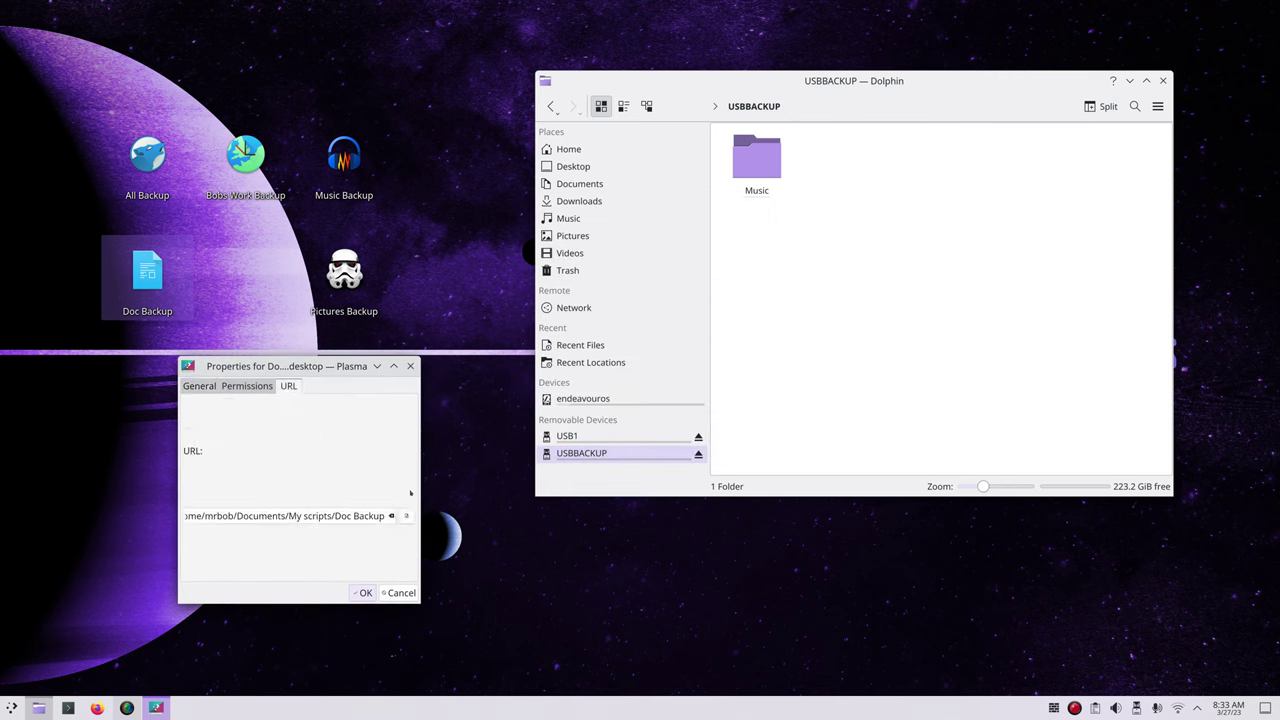
{"action": "left_click_drag", "start_coordinate": [421, 493], "coordinate": [558, 493]}
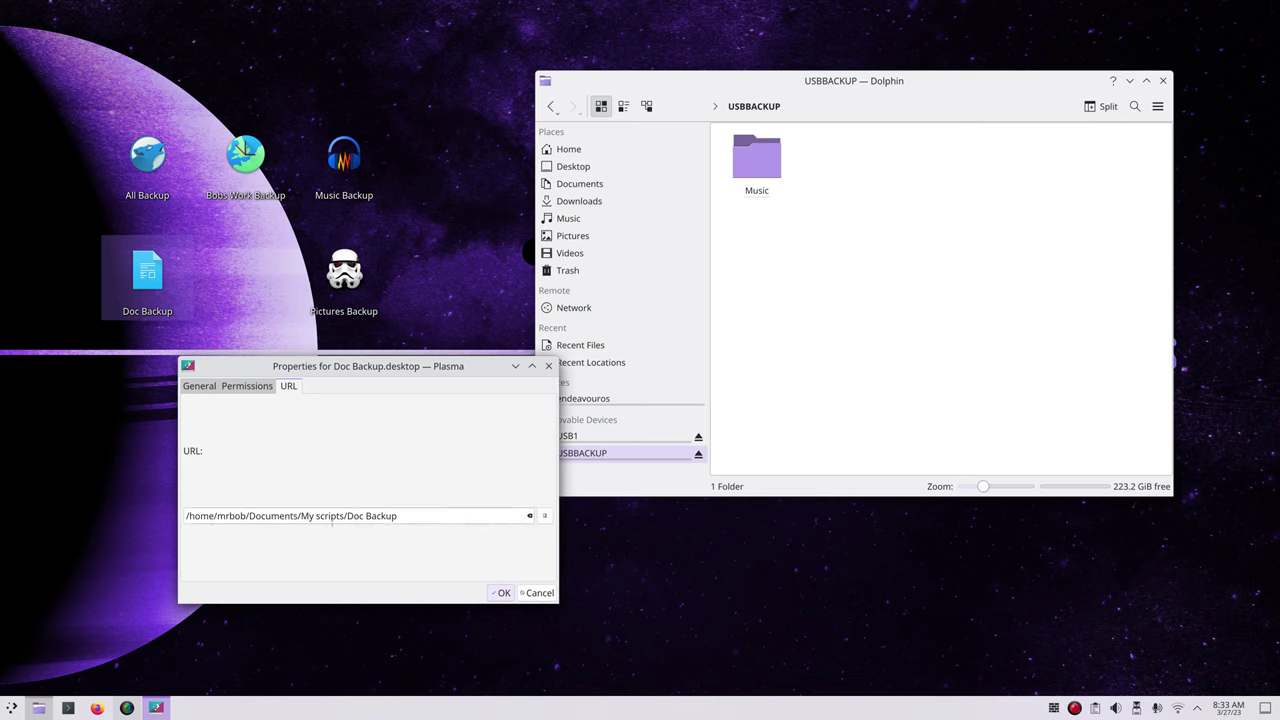
{"action": "left_click", "coordinate": [548, 366]}
- Open the Doc Backup script from Documents/My scripts to read its rsync commands, and close it
{"action": "left_click", "coordinate": [580, 184]}
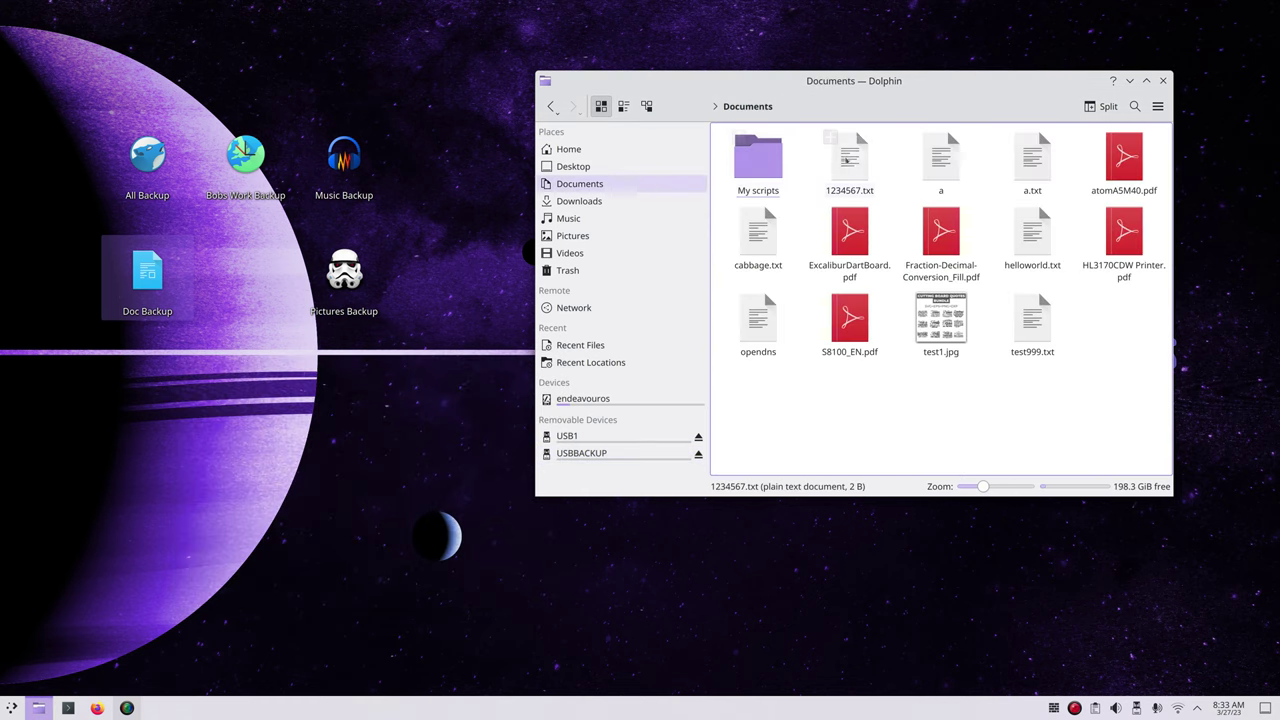
{"action": "left_click", "coordinate": [757, 157]}
{"action": "left_click", "coordinate": [942, 161]}
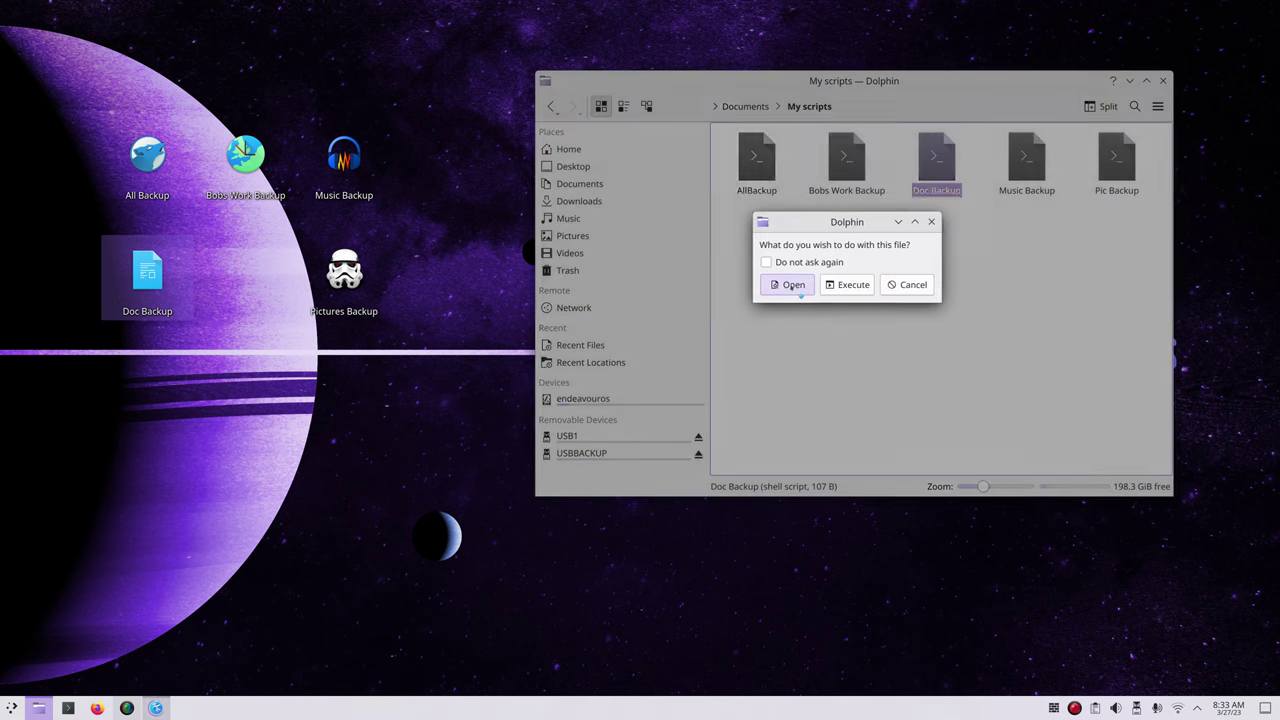
{"action": "left_click", "coordinate": [787, 283]}
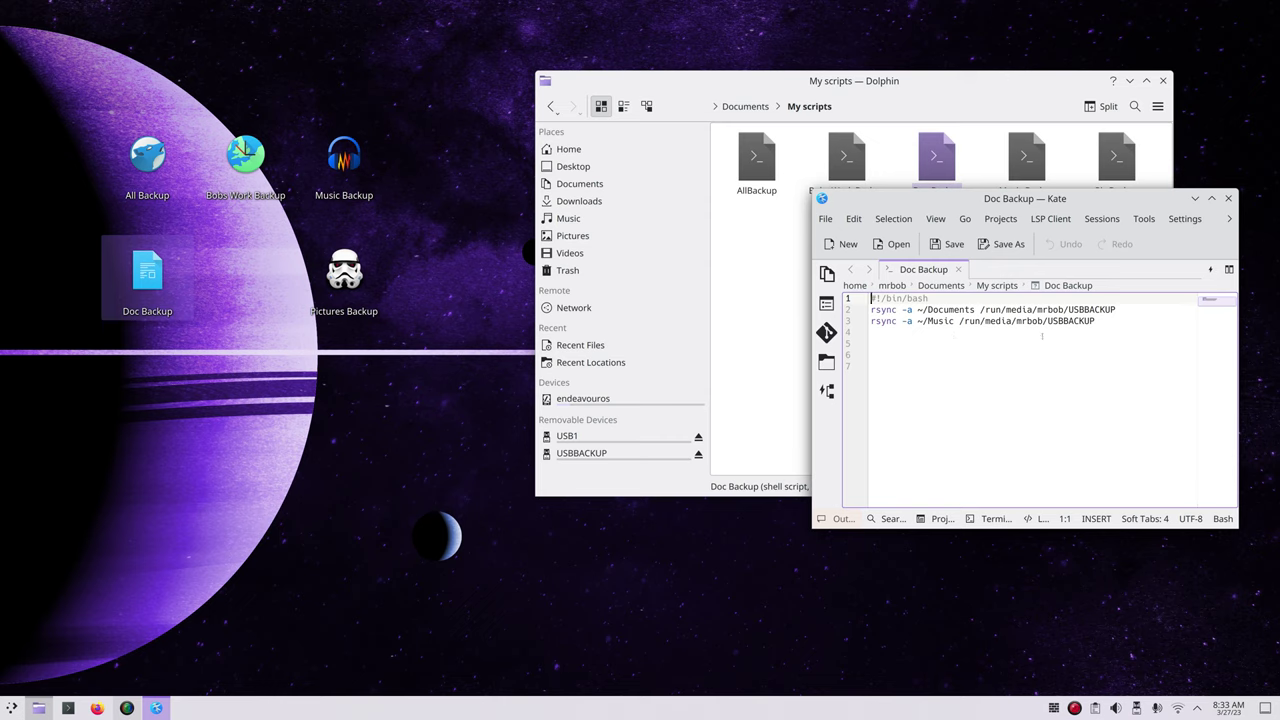
{"action": "left_click", "coordinate": [1228, 198]}
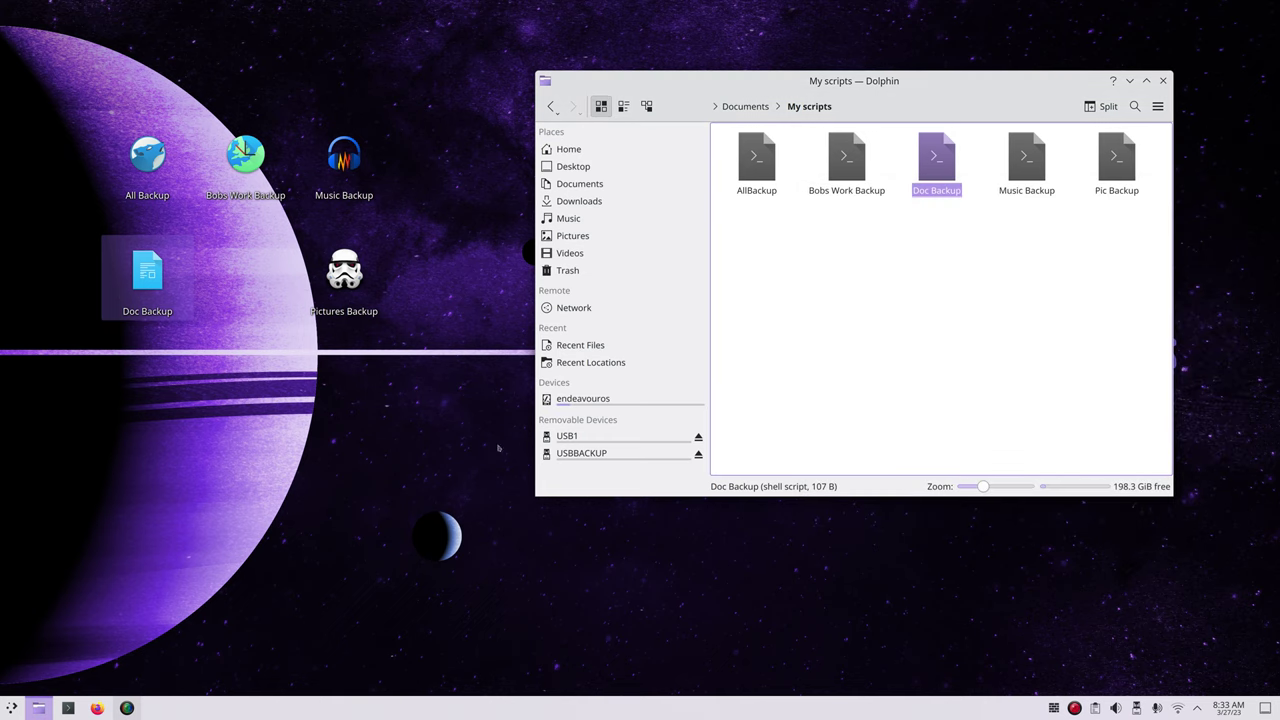
- Check the Music folder on the USBBACKUP drive, and run the Doc Backup desktop shortcut to copy the folders there
{"action": "left_click", "coordinate": [588, 453]}
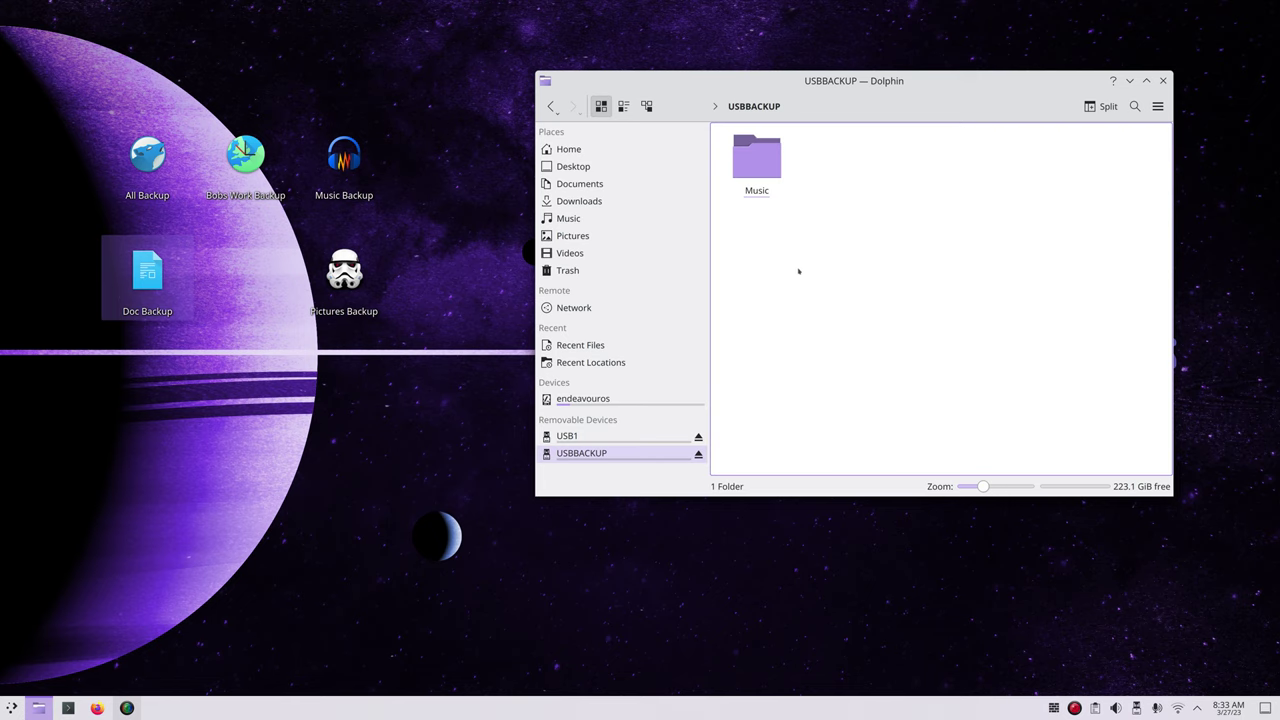
{"action": "left_click", "coordinate": [763, 160]}
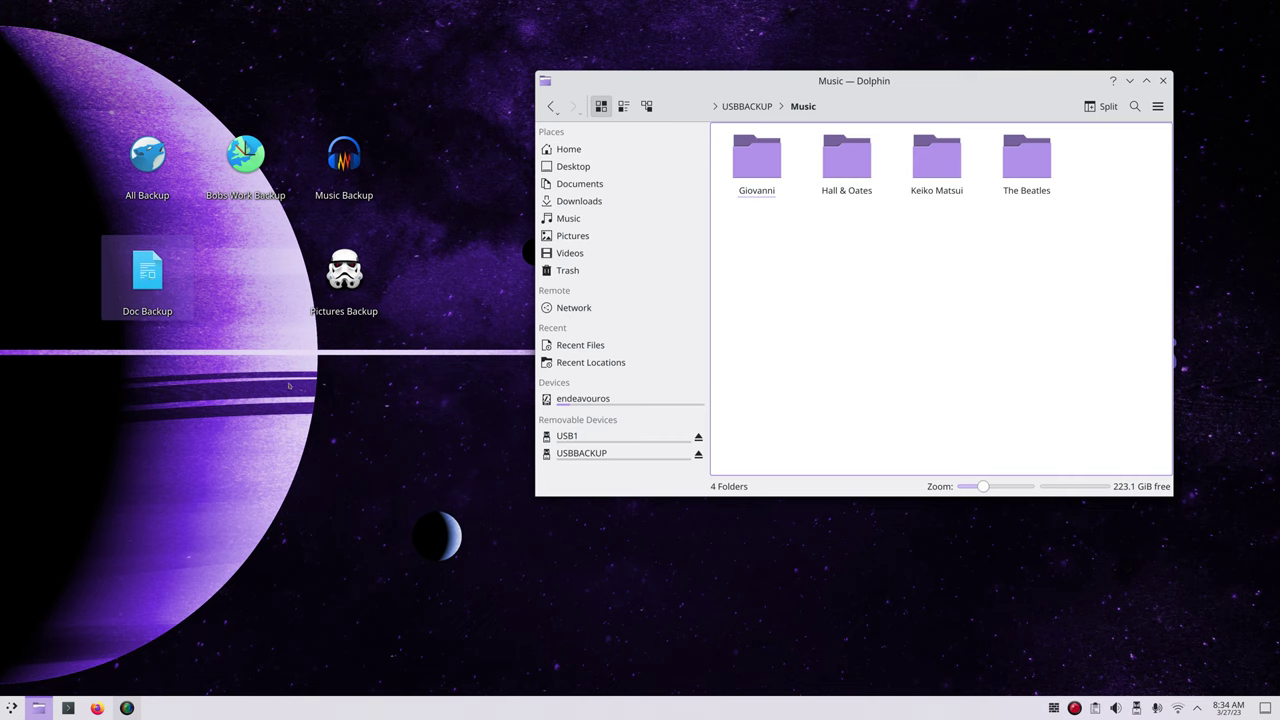
{"action": "left_click", "coordinate": [580, 454]}
{"action": "left_click", "coordinate": [148, 275]}
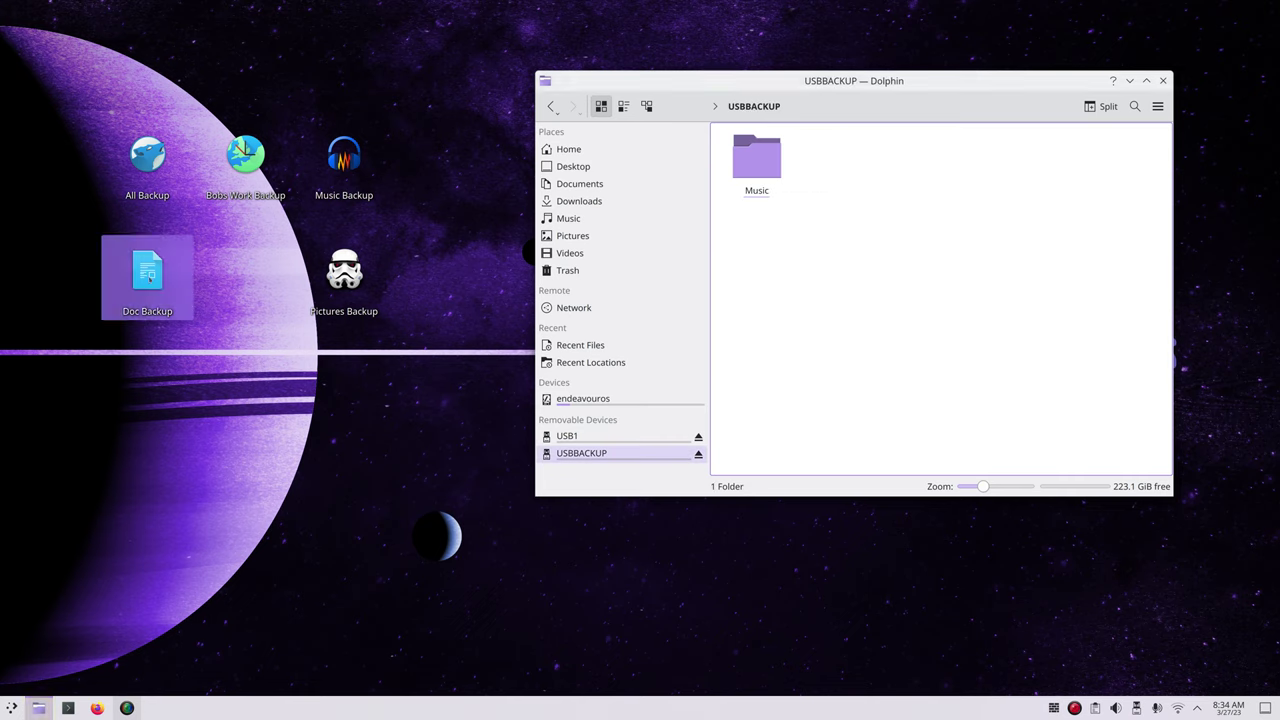
{"action": "left_click", "coordinate": [756, 257]}
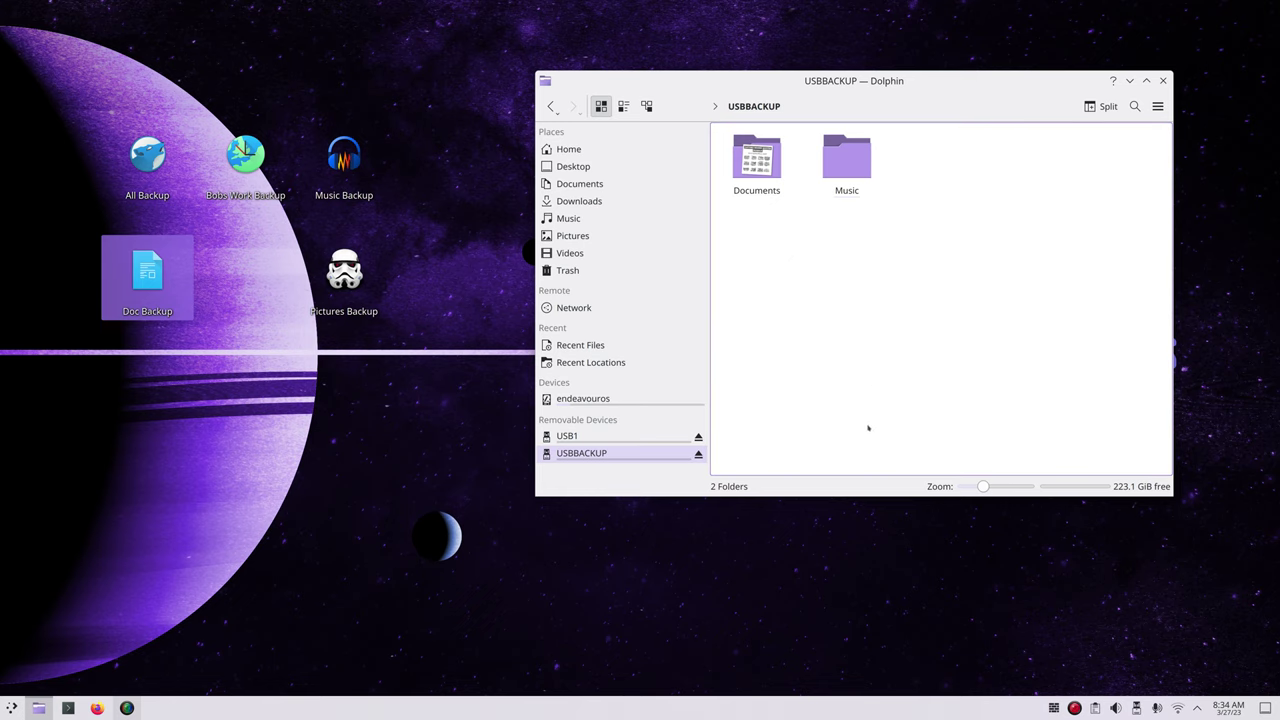
{"action": "left_click", "coordinate": [874, 368]}
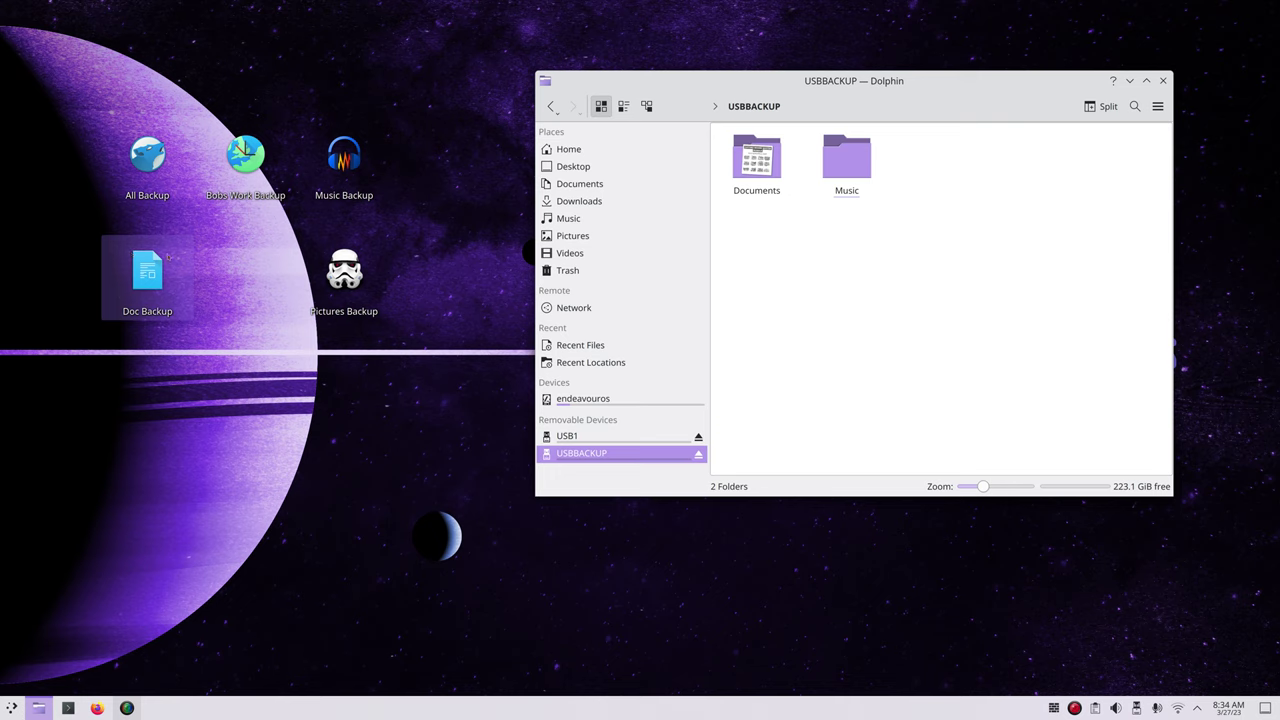
- Show the Documents/My scripts folder and inspect the script path in the Doc Backup shortcut's properties, closing the dialog
{"action": "left_click", "coordinate": [597, 186]}
{"action": "double_click", "coordinate": [757, 157]}
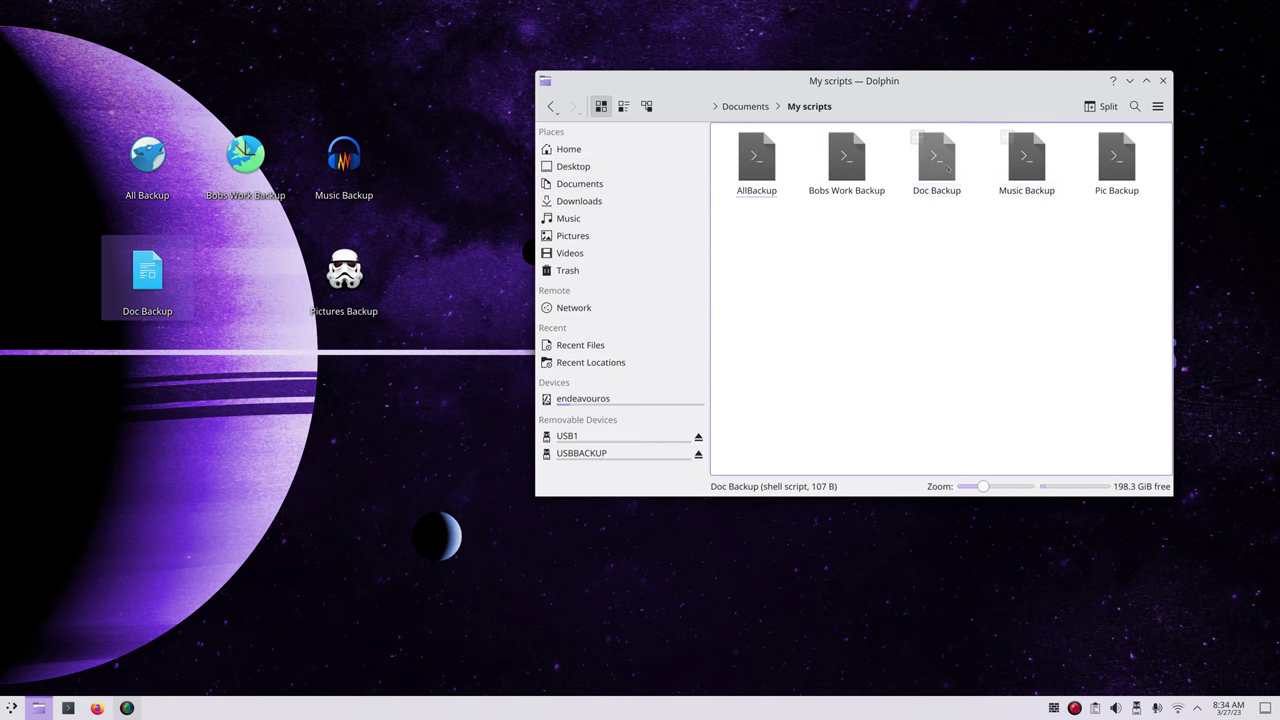
{"action": "right_click", "coordinate": [141, 273]}
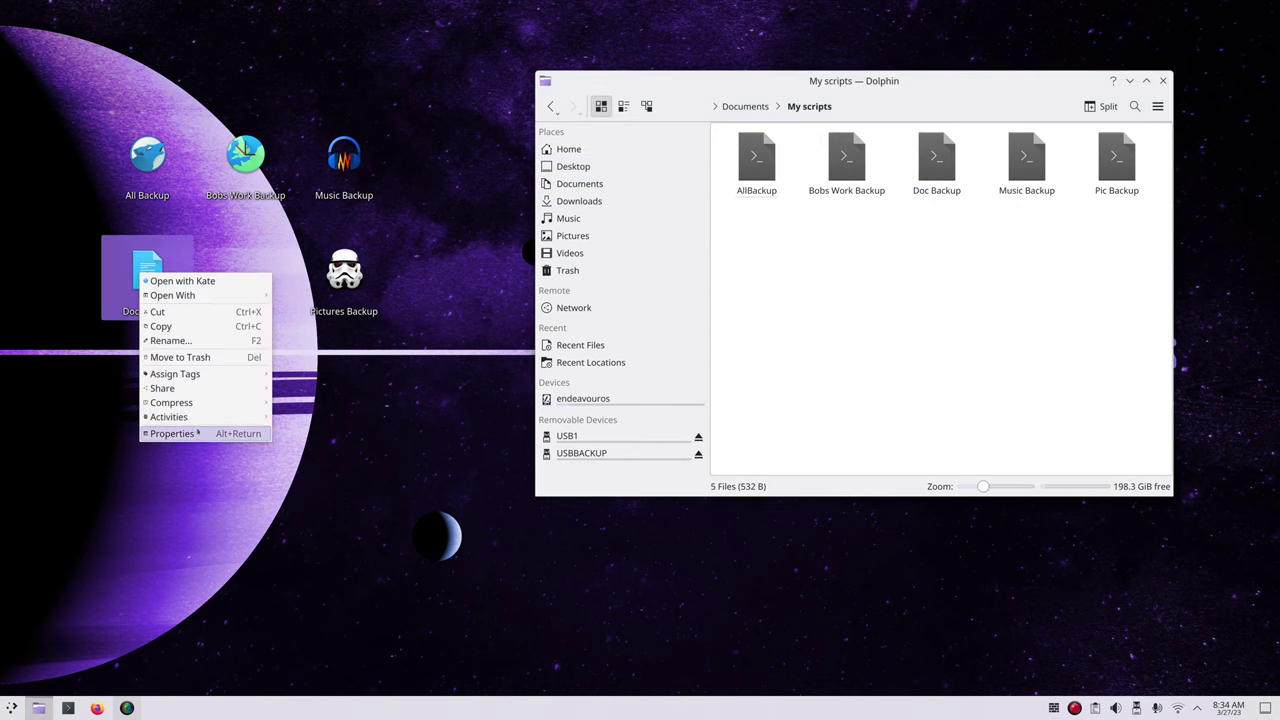
{"action": "left_click", "coordinate": [172, 433]}
{"action": "left_click", "coordinate": [627, 231]}
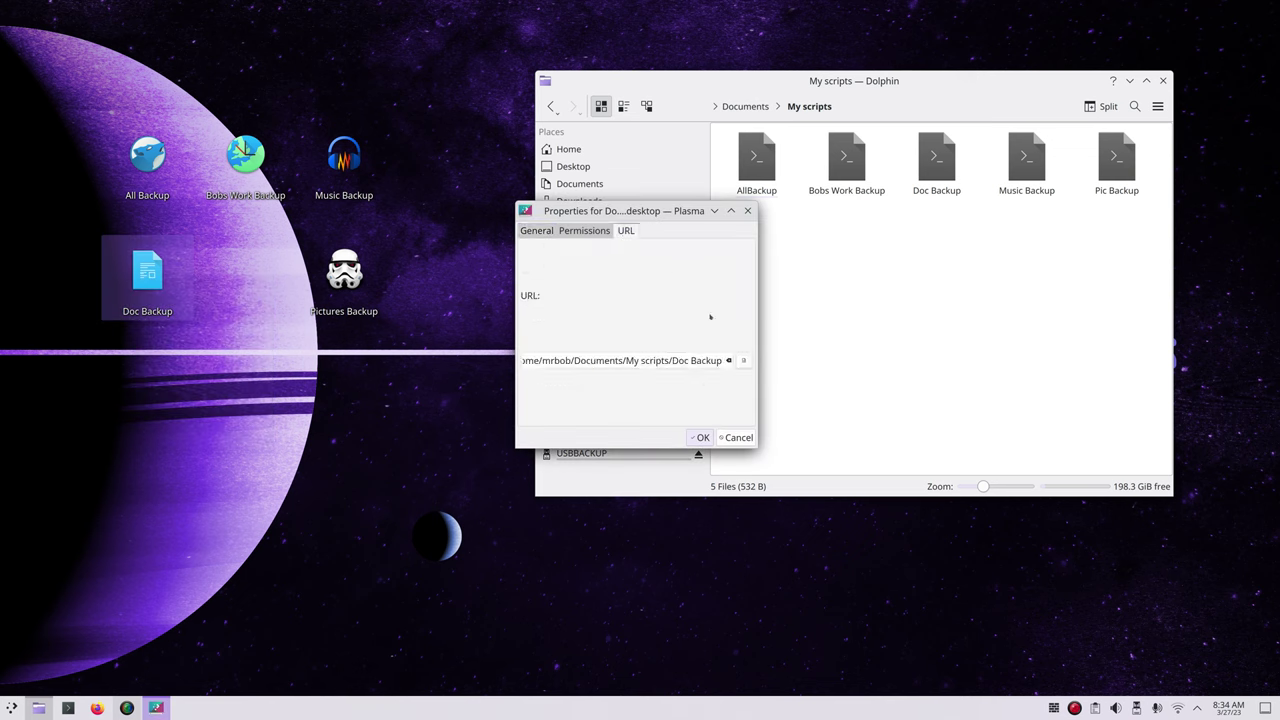
{"action": "left_click", "coordinate": [748, 211]}
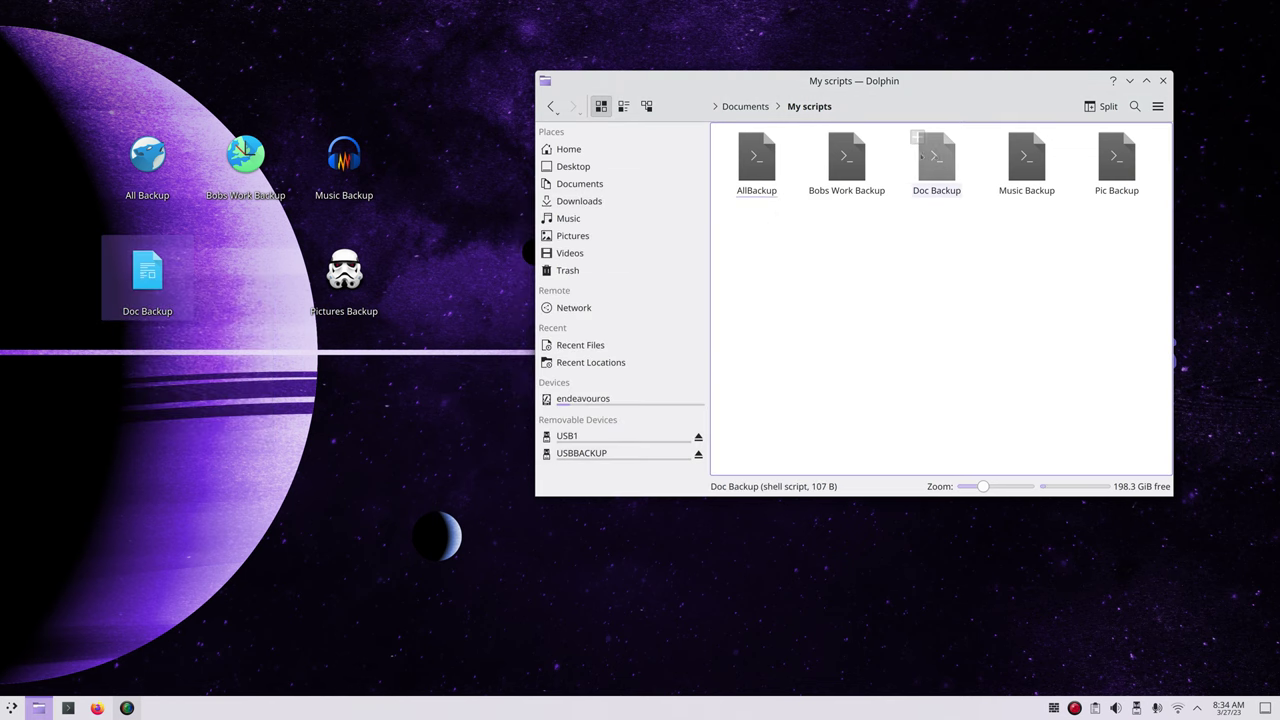
- Open the Doc Backup script for editing and copy its ~/Music rsync line onto line 4
{"action": "left_click", "coordinate": [936, 157]}
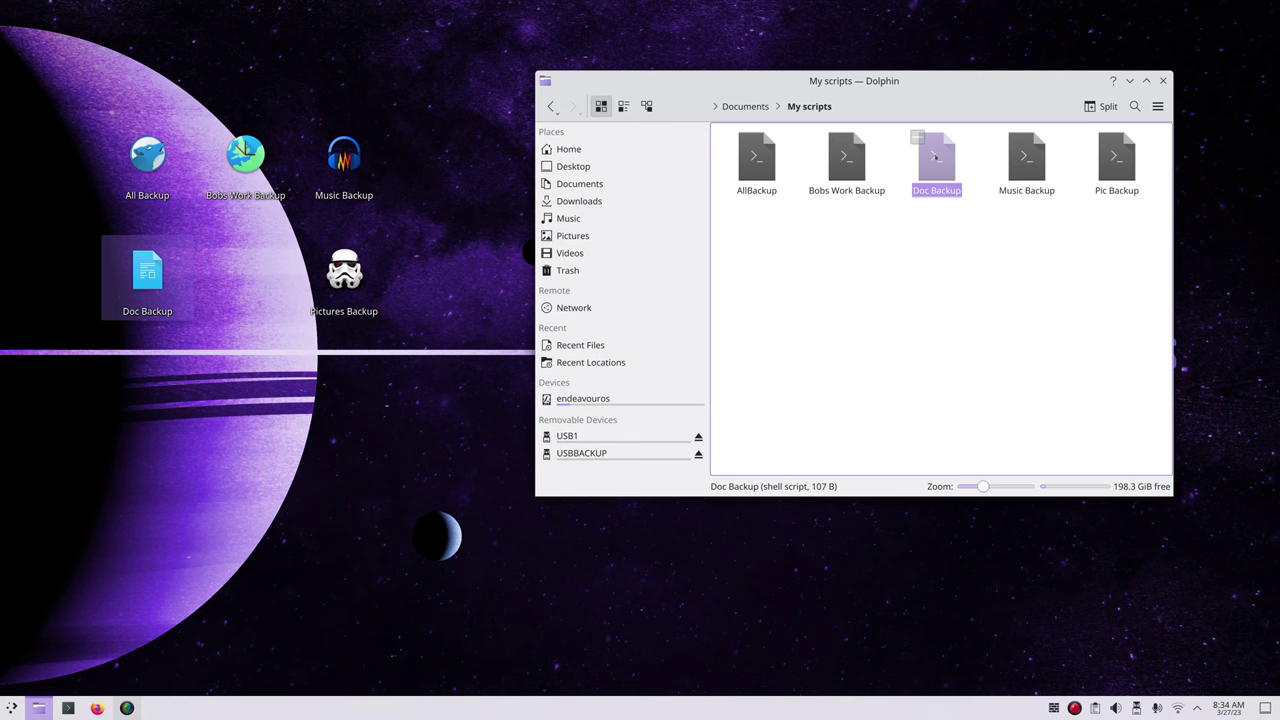
{"action": "double_click", "coordinate": [936, 157]}
{"action": "left_click", "coordinate": [795, 287]}
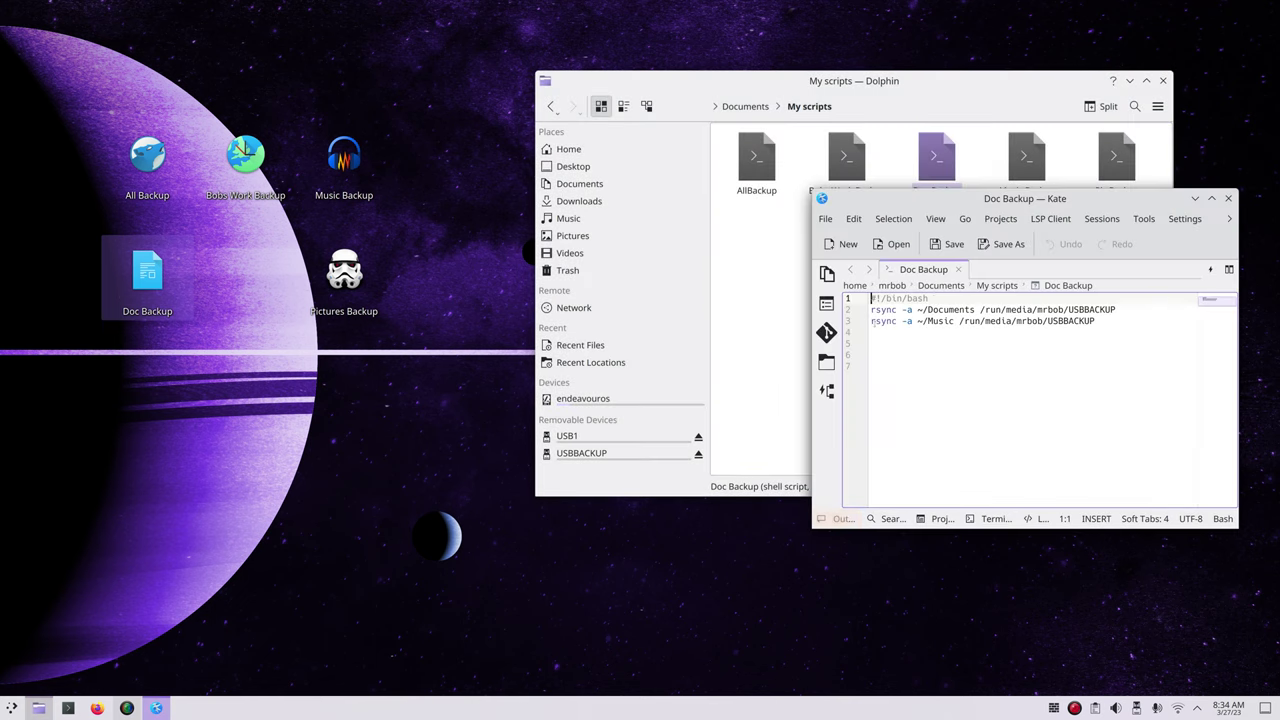
{"action": "left_click", "coordinate": [872, 321]}
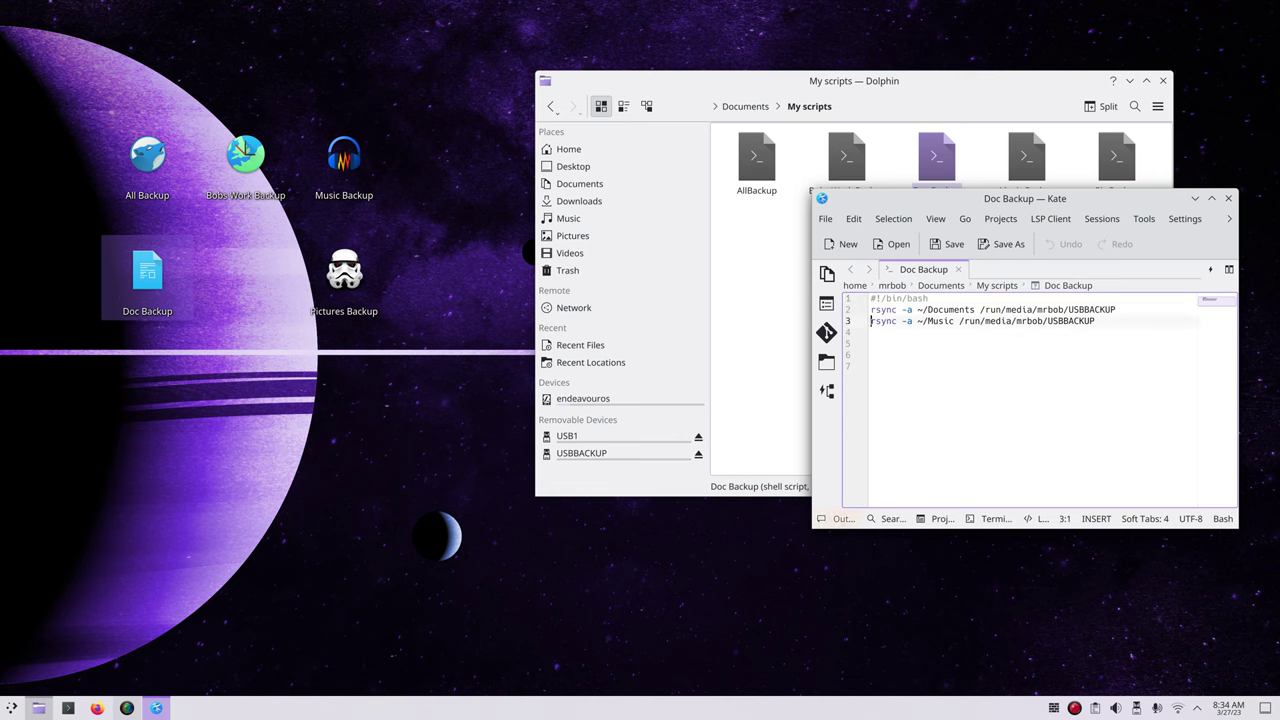
{"action": "left_click_drag", "start_coordinate": [872, 321], "coordinate": [1095, 325]}
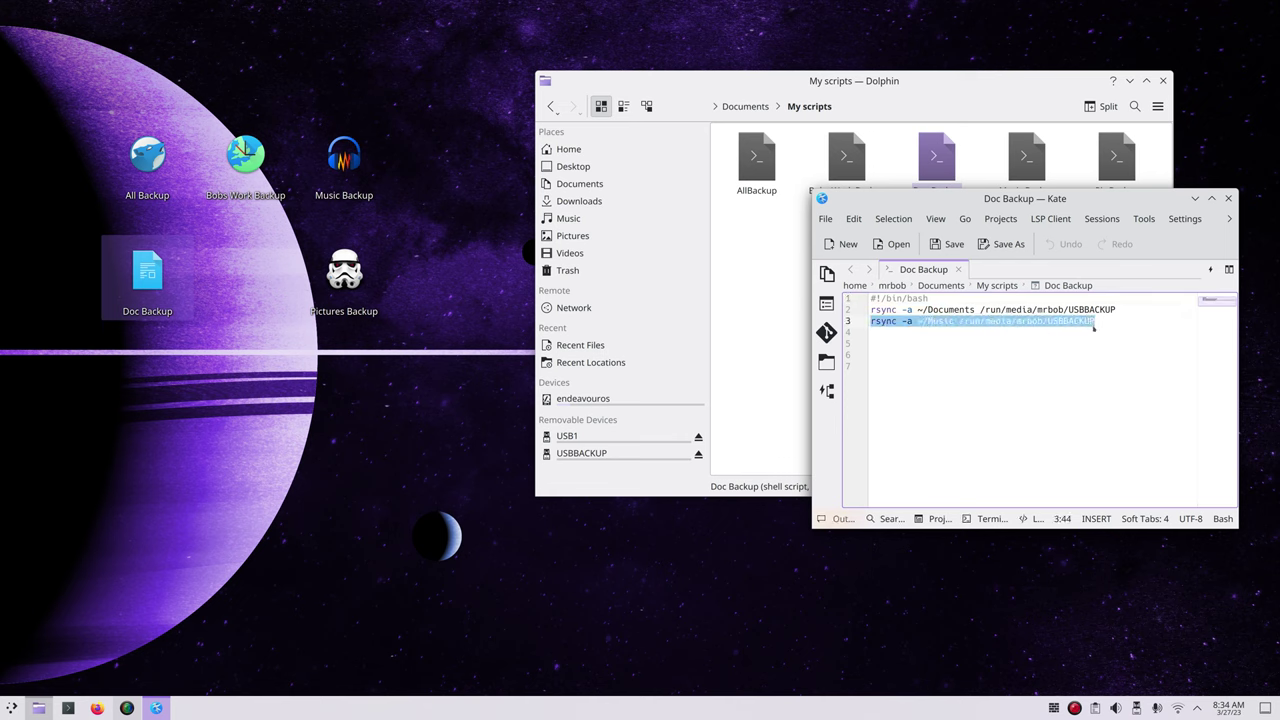
{"action": "right_click", "coordinate": [990, 323]}
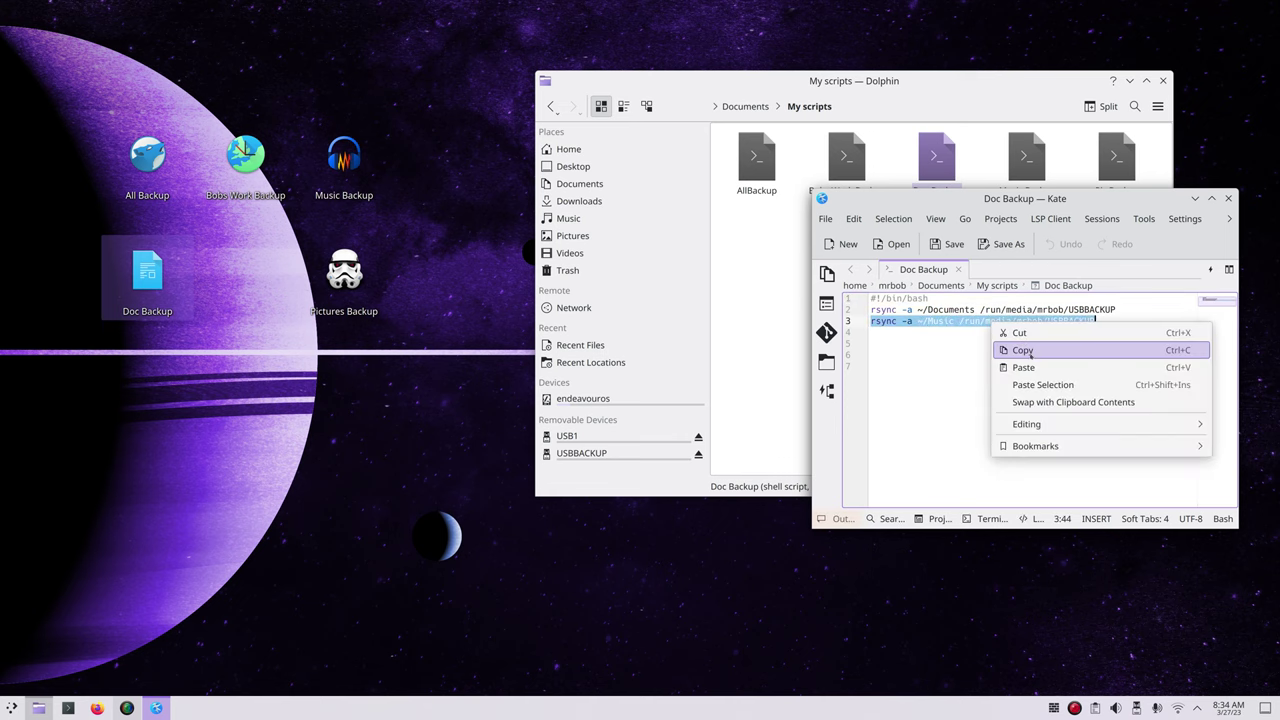
{"action": "left_click", "coordinate": [1012, 348]}
{"action": "left_click", "coordinate": [883, 334]}
{"action": "right_click", "coordinate": [883, 333]}
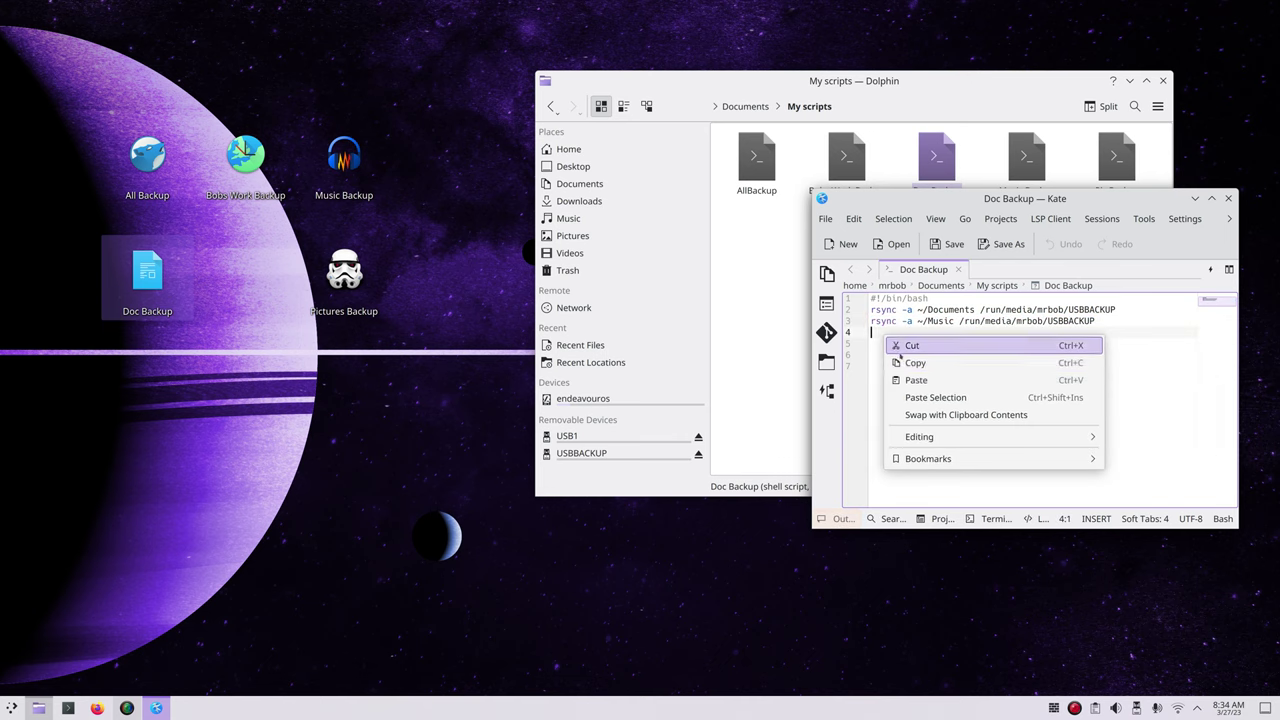
{"action": "left_click", "coordinate": [914, 374]}
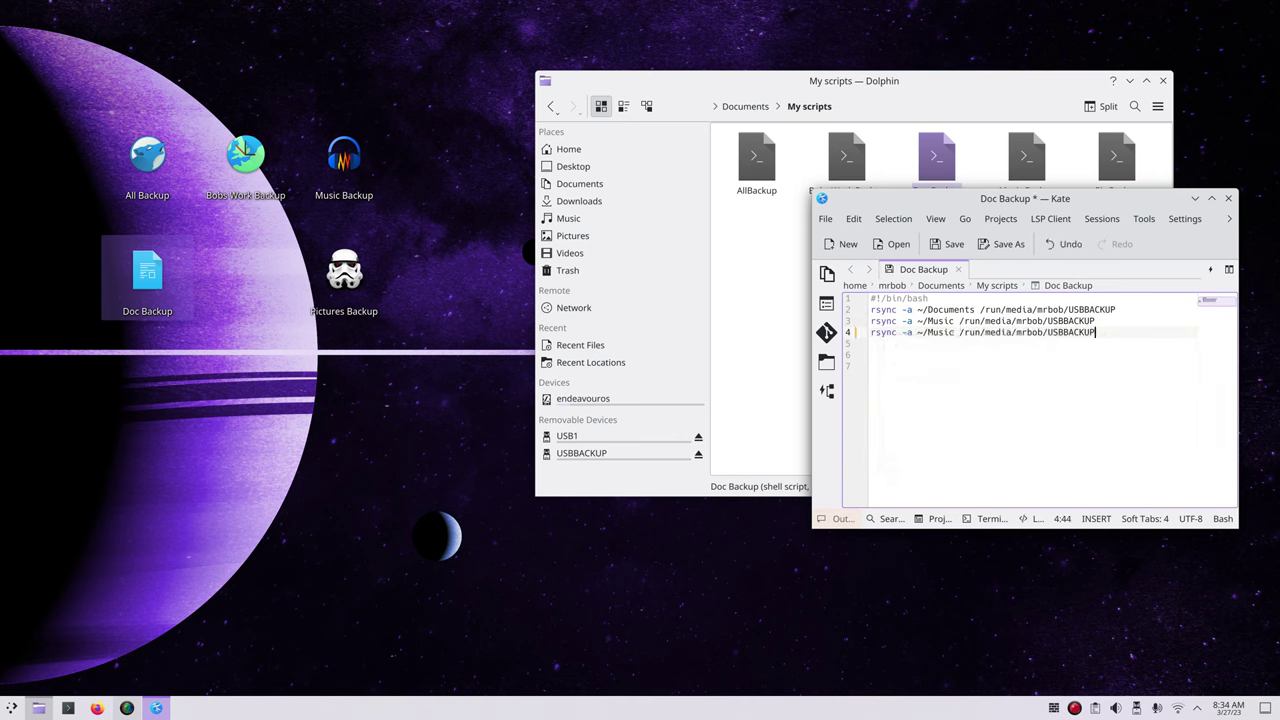
- Change the source folder in the rsync command on line 4 to ~/Pictures
{"action": "left_click", "coordinate": [956, 332]}
{"action": "key", "text": "BackSpace"}
{"action": "key", "text": "BackSpace"}
{"action": "key", "text": "BackSpace"}
{"action": "key", "text": "BackSpace"}
{"action": "key", "text": "BackSpace"}
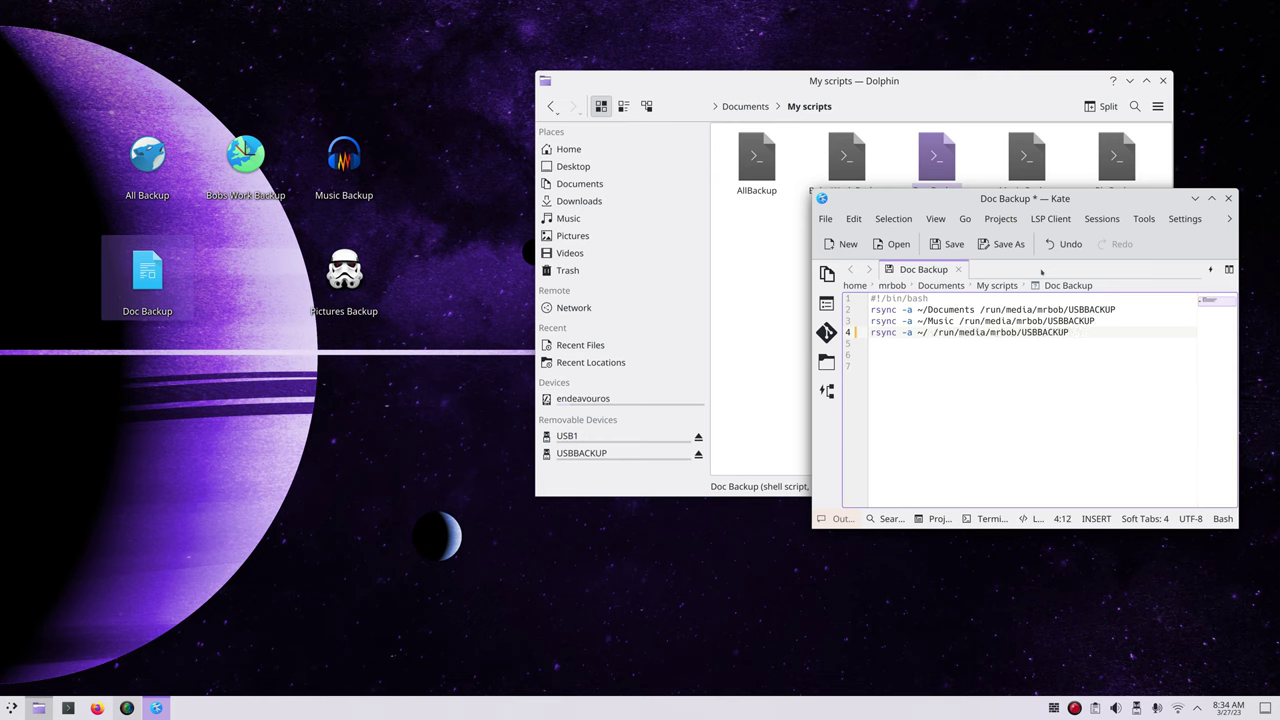
{"action": "type", "text": "Pictu"}
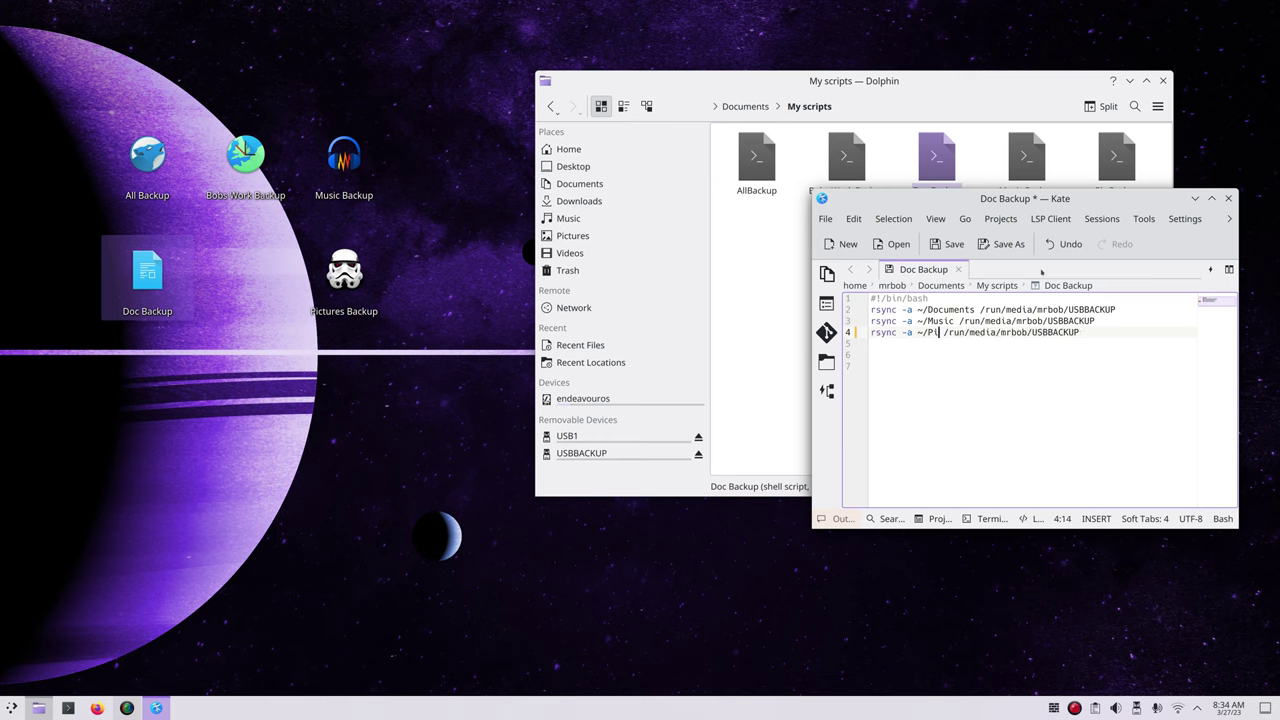
{"action": "type", "text": "res"}
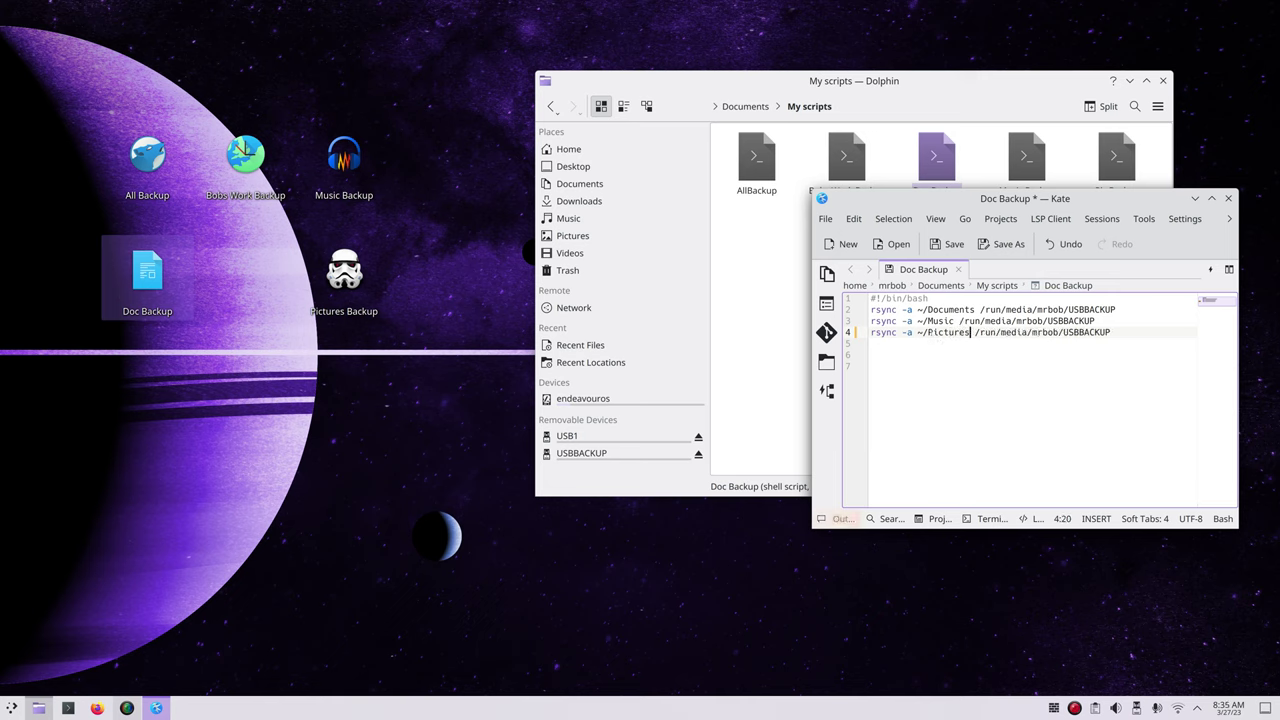
- Try a lowercase p for the Pictures folder name on line 4, and restore the capital P
{"action": "left_click", "coordinate": [932, 332]}
{"action": "key", "text": "BackSpace"}
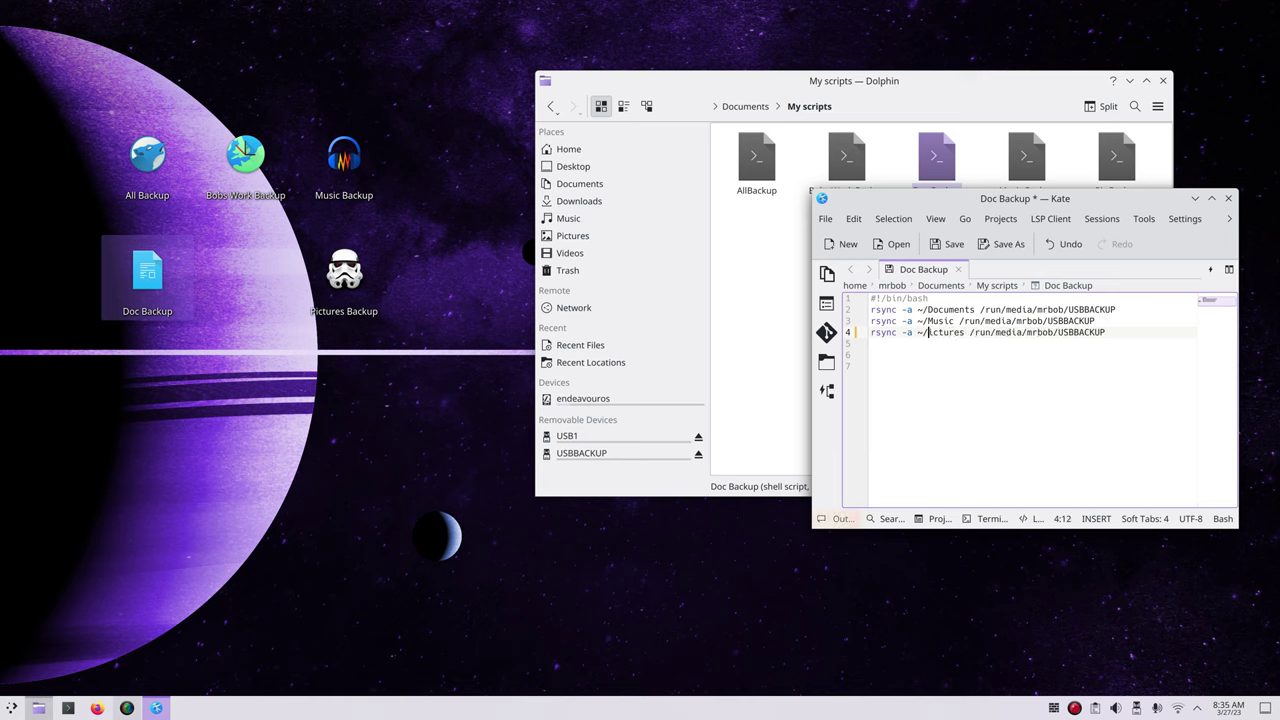
{"action": "type", "text": "p"}
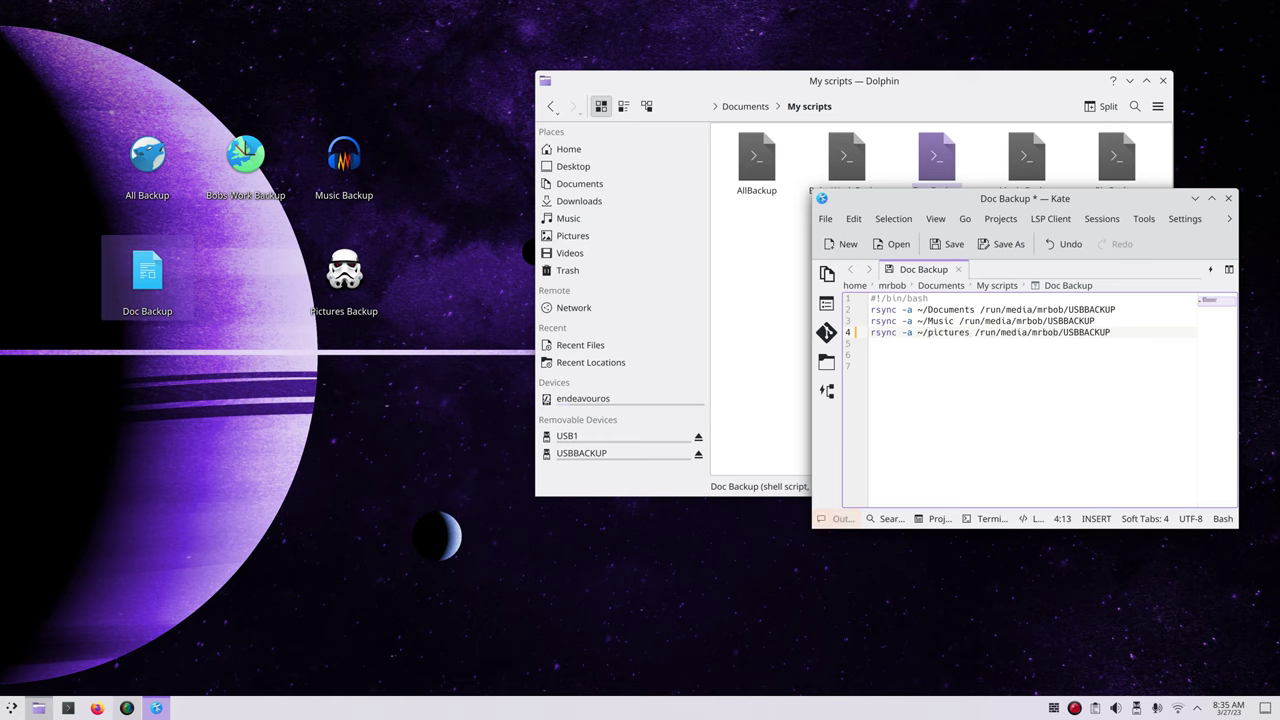
{"action": "key", "text": "BackSpace"}
{"action": "type", "text": "P"}
{"action": "left_click", "coordinate": [970, 332]}
{"action": "key", "text": "Delete"}
{"action": "key", "text": "Delete"}
{"action": "key", "text": "Delete"}
- Save the edited Doc Backup script and close the editor
{"action": "left_click", "coordinate": [950, 244]}
{"action": "left_click", "coordinate": [1228, 199]}
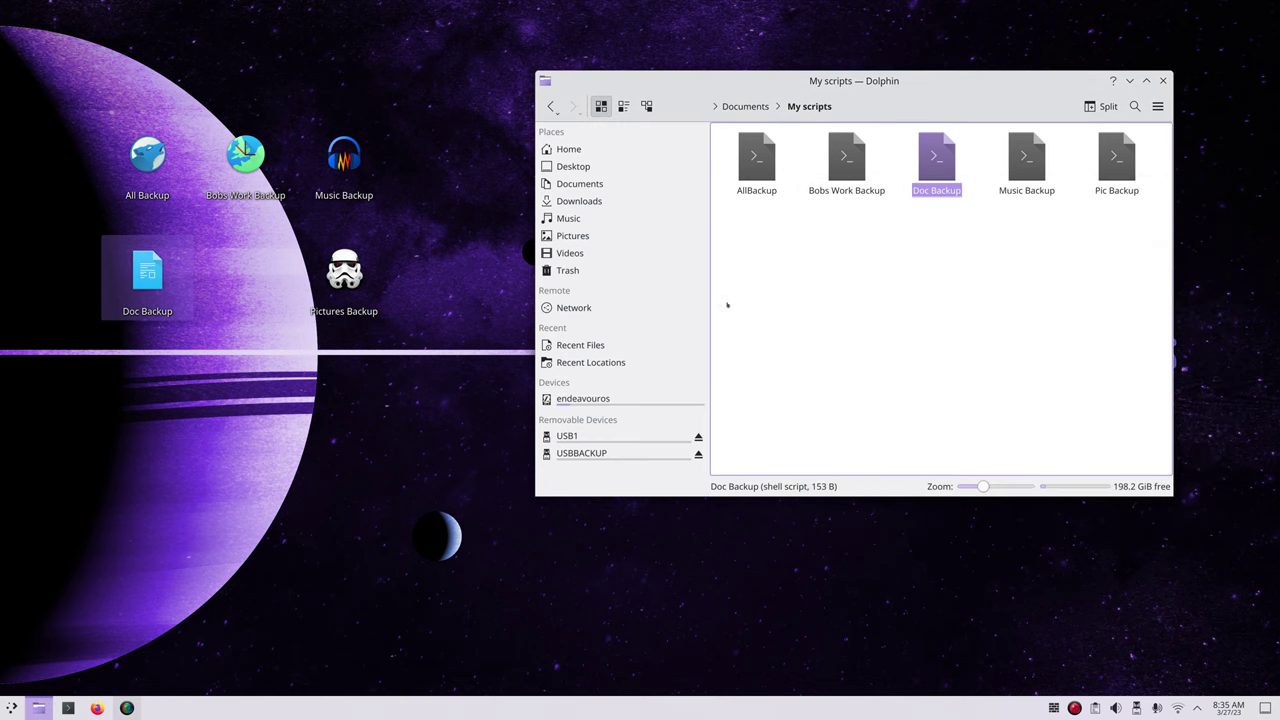
- Run the Doc Backup desktop shortcut and check the copied Pictures folder on the USBBACKUP drive
{"action": "left_click", "coordinate": [626, 452]}
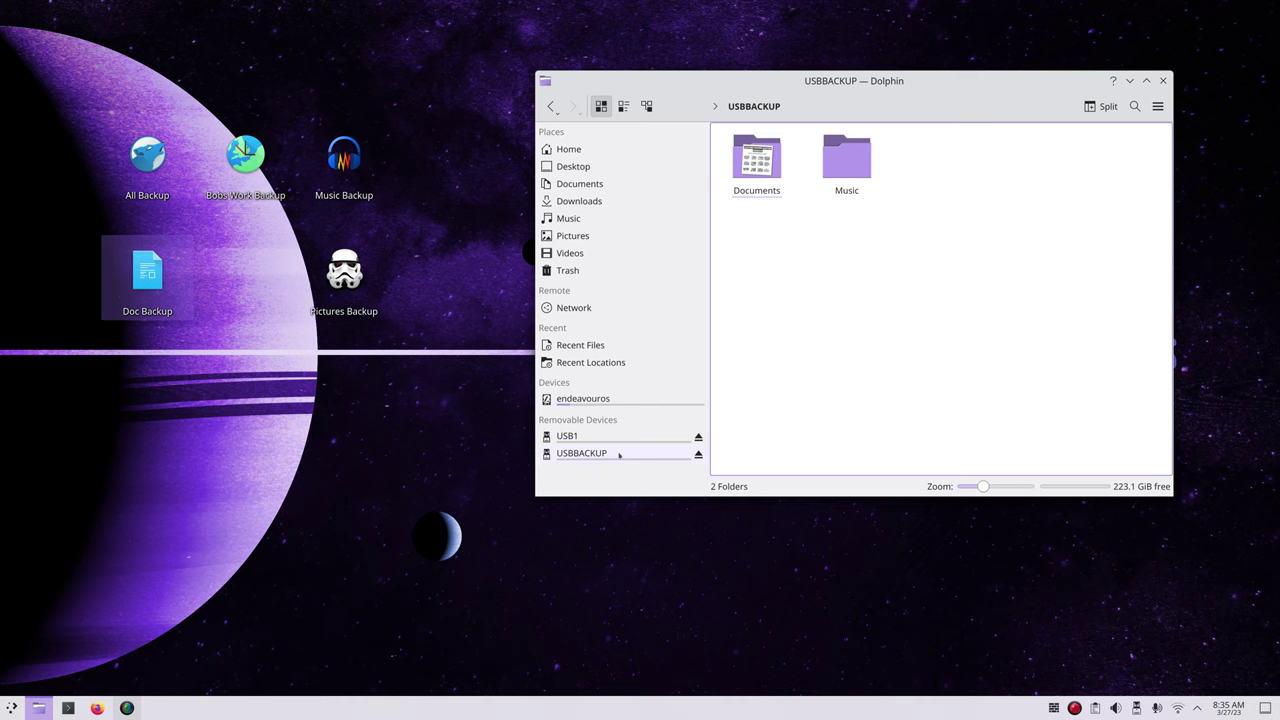
{"action": "double_click", "coordinate": [150, 277]}
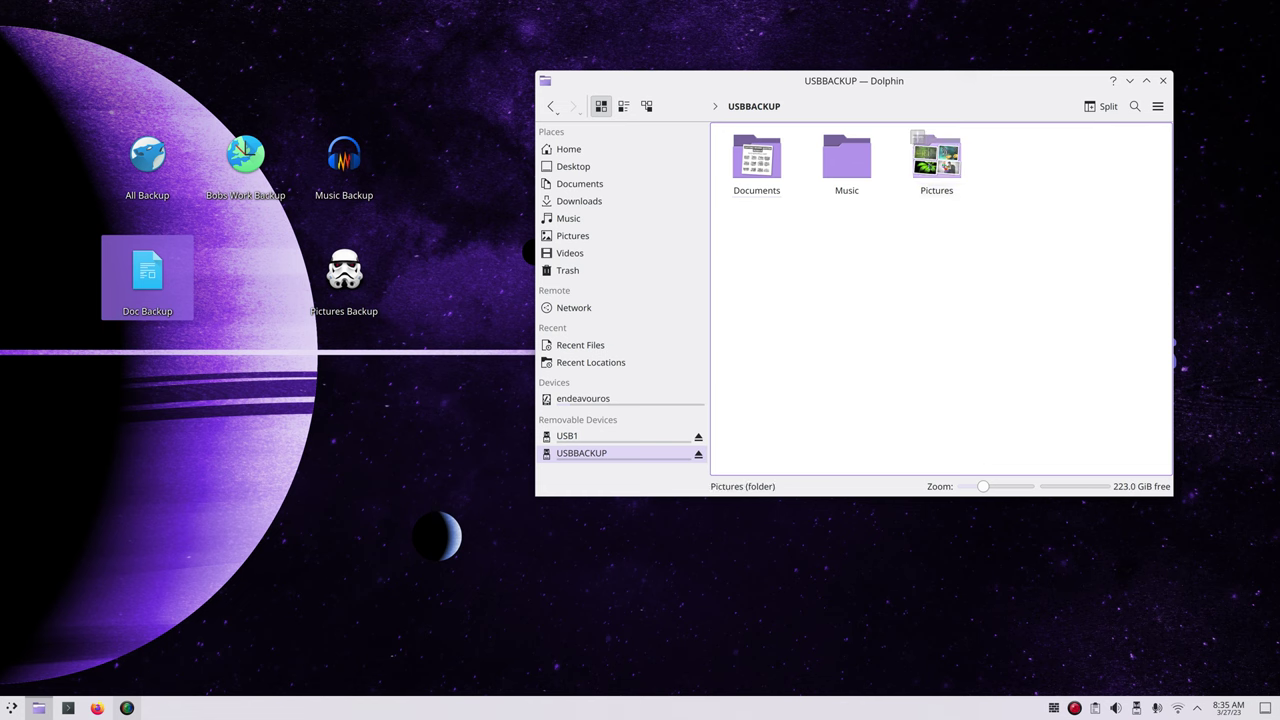
{"action": "left_click", "coordinate": [936, 157]}
{"action": "scroll", "coordinate": [987, 310], "scroll_direction": "down", "scroll_amount": 5}
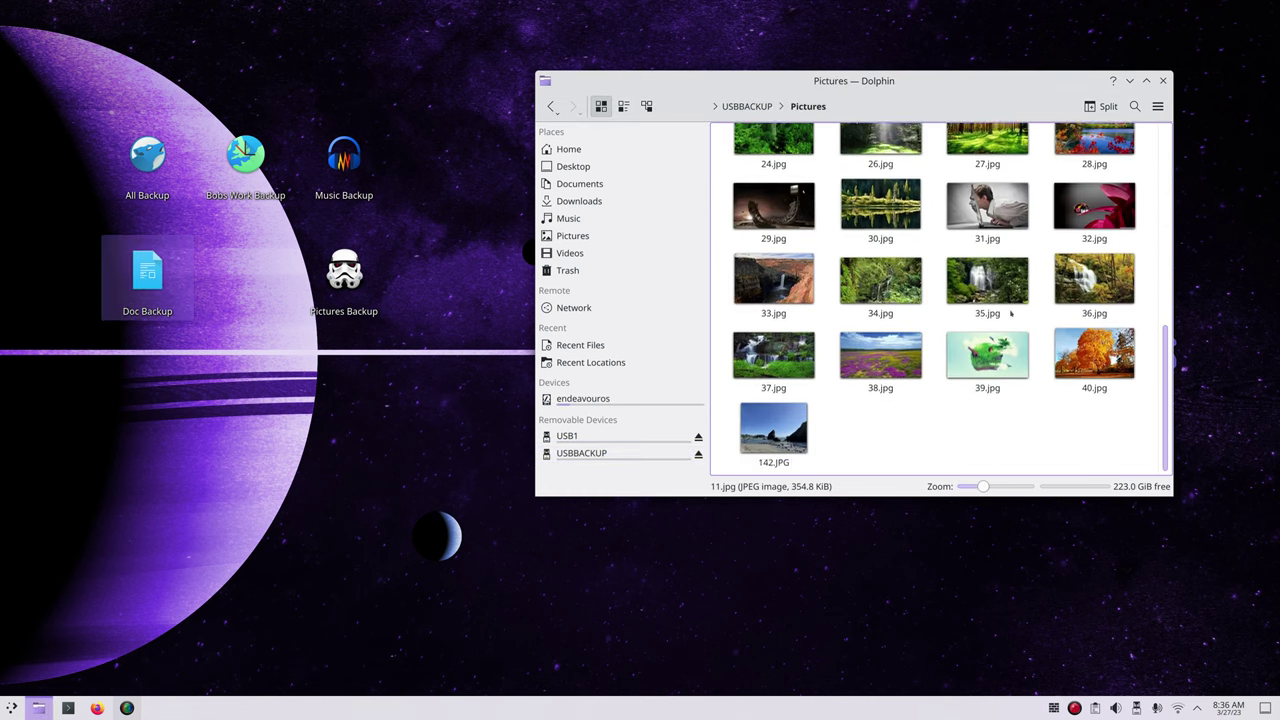
{"action": "scroll", "coordinate": [987, 310], "scroll_direction": "up", "scroll_amount": 5}
{"action": "key", "text": "alt+Left"}
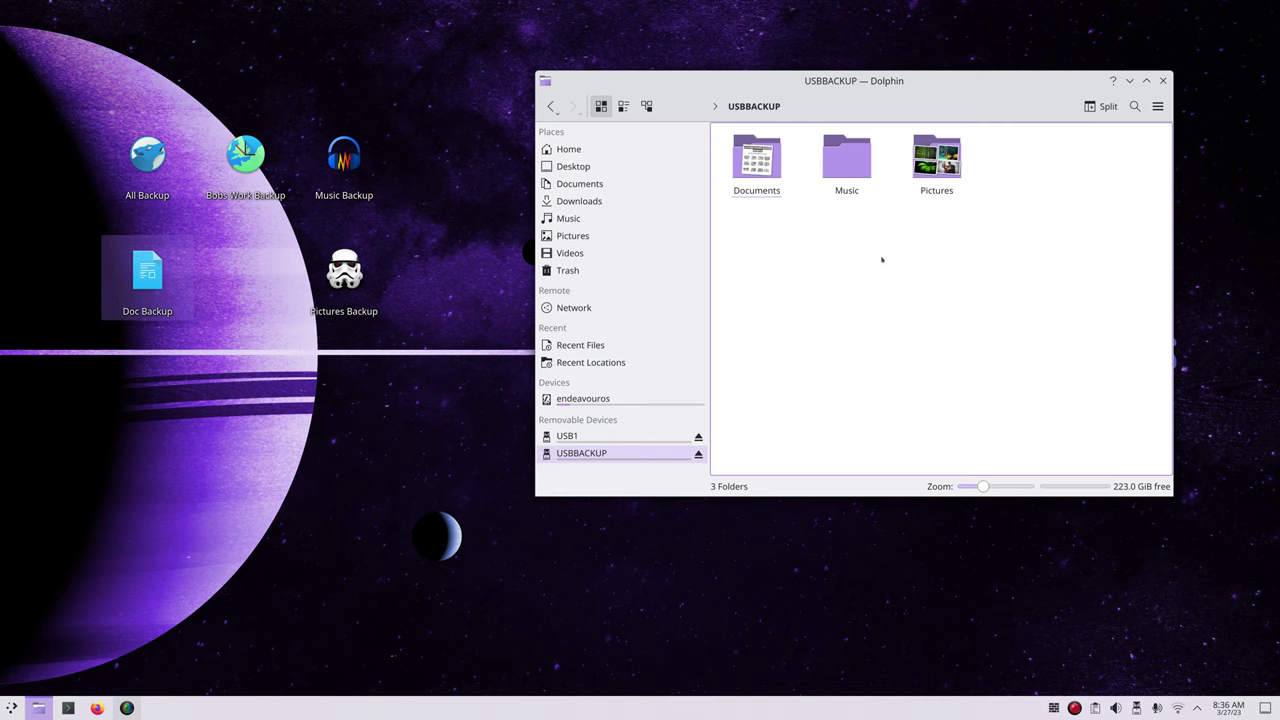
- Open the Music Backup script from Documents/My scripts to read its rsync command, and close it
{"action": "left_click", "coordinate": [580, 184]}
{"action": "left_click", "coordinate": [756, 157]}
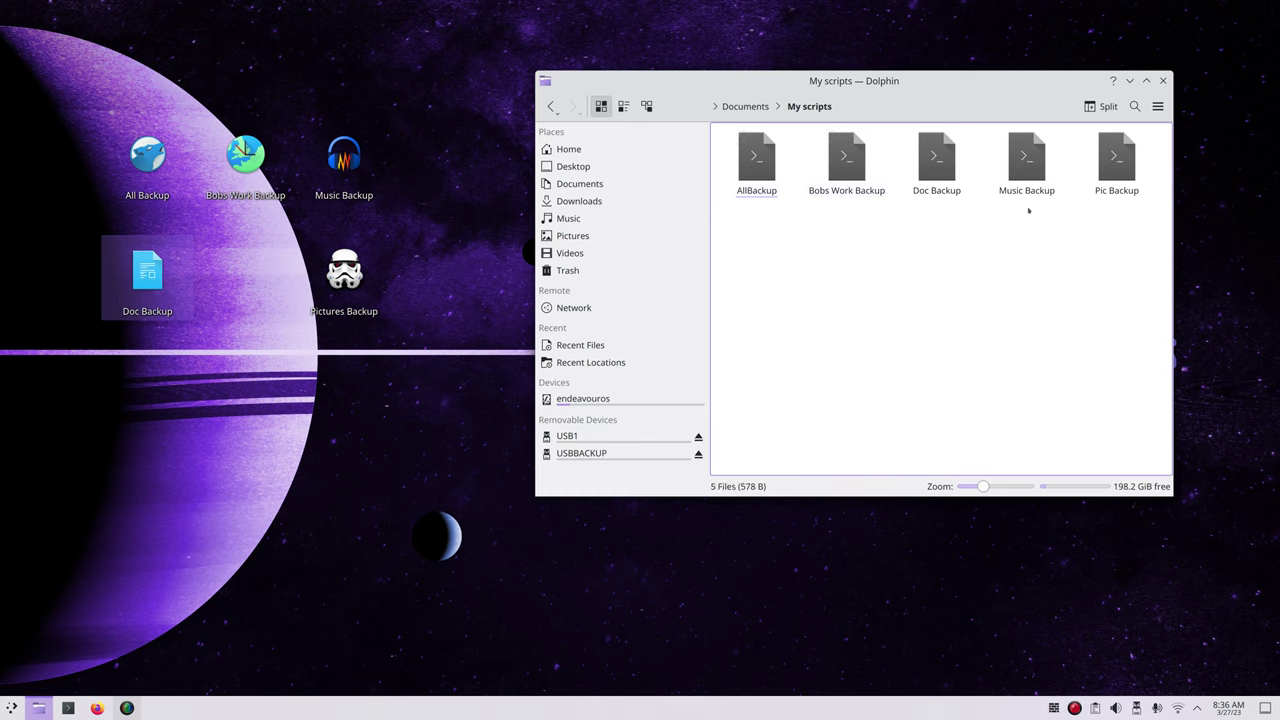
{"action": "left_click", "coordinate": [1026, 158]}
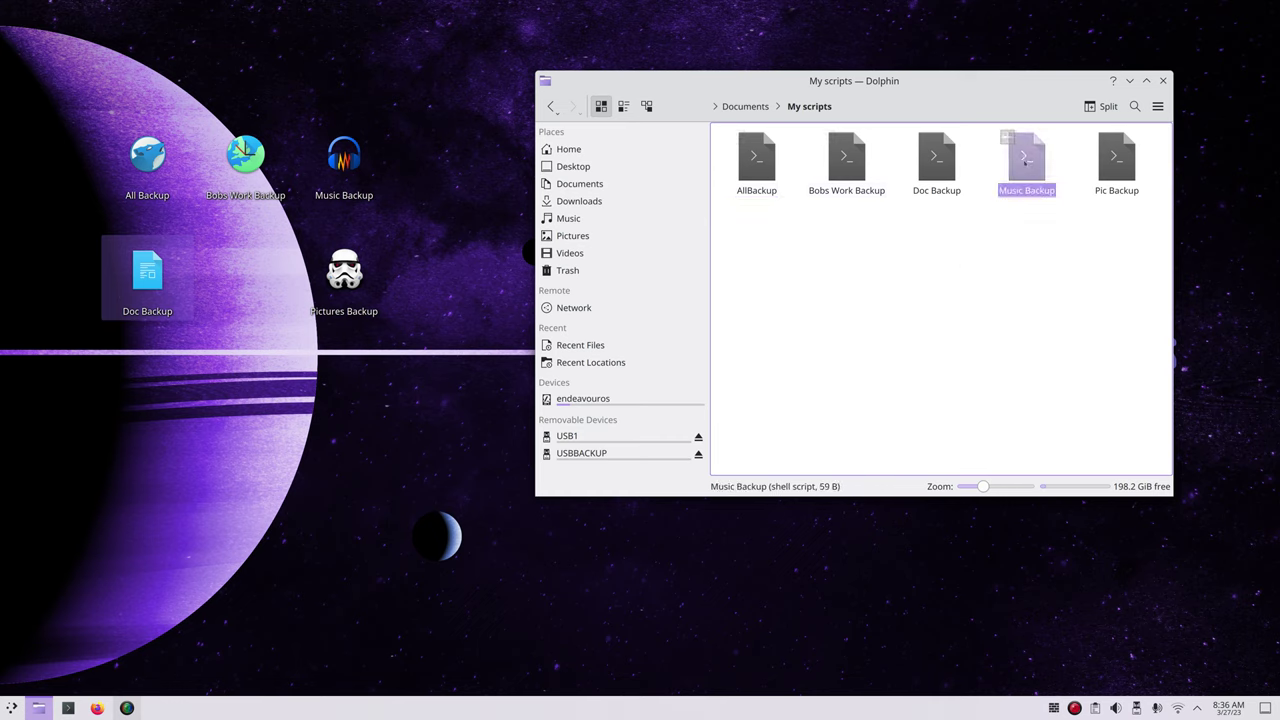
{"action": "left_click", "coordinate": [792, 285]}
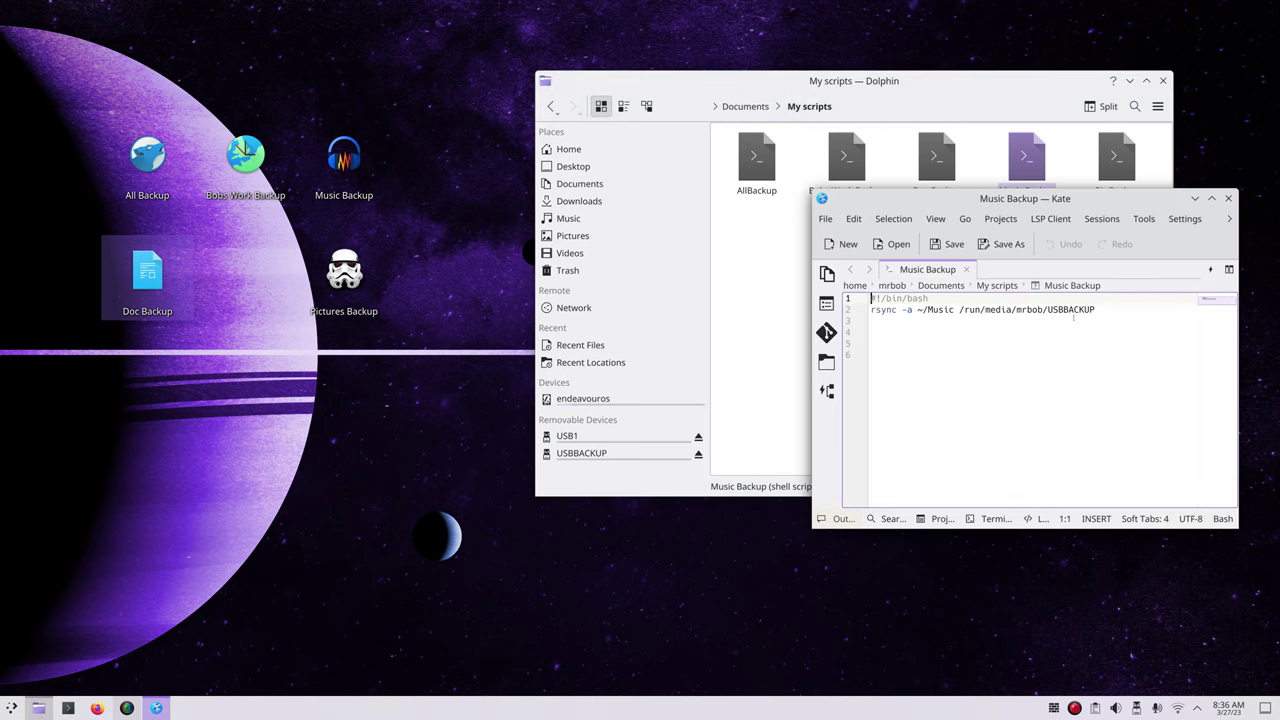
{"action": "left_click", "coordinate": [1228, 198]}
- Duplicate the Music Backup script within My scripts and name the copy Music BackupUSB1
{"action": "right_click", "coordinate": [1026, 158]}
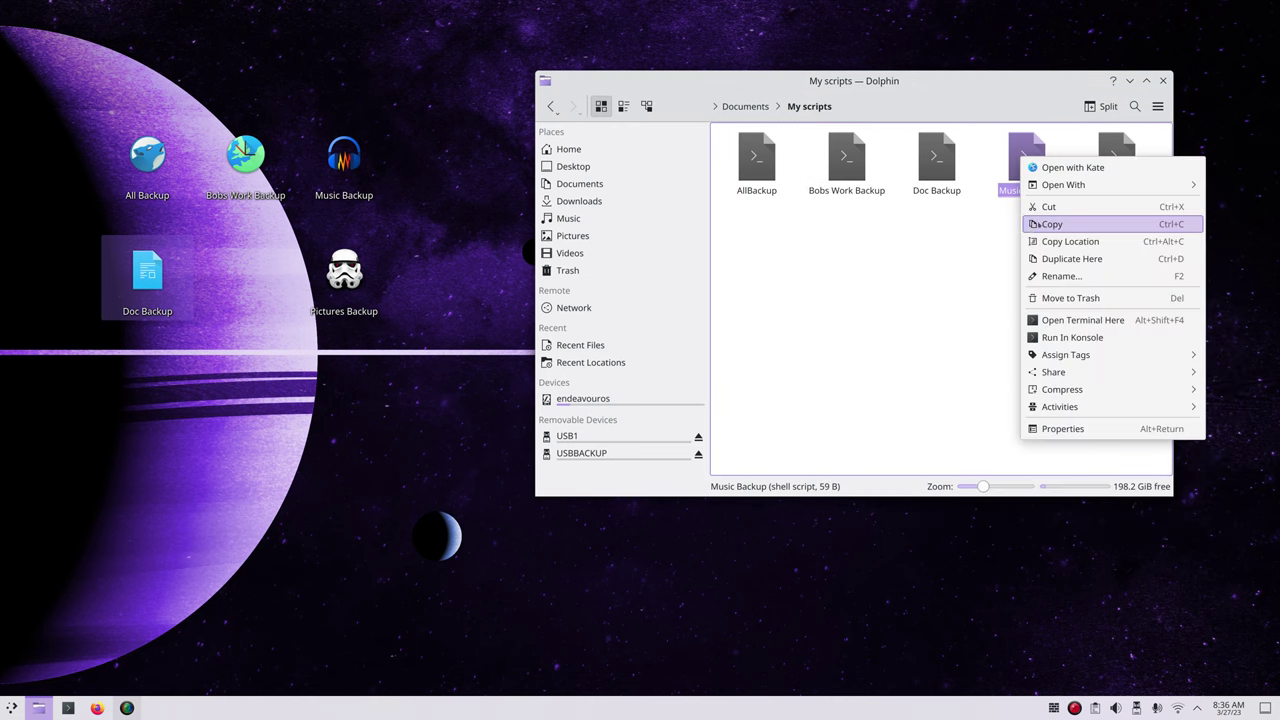
{"action": "left_click", "coordinate": [1060, 227]}
{"action": "right_click", "coordinate": [858, 287]}
{"action": "left_click", "coordinate": [905, 335]}
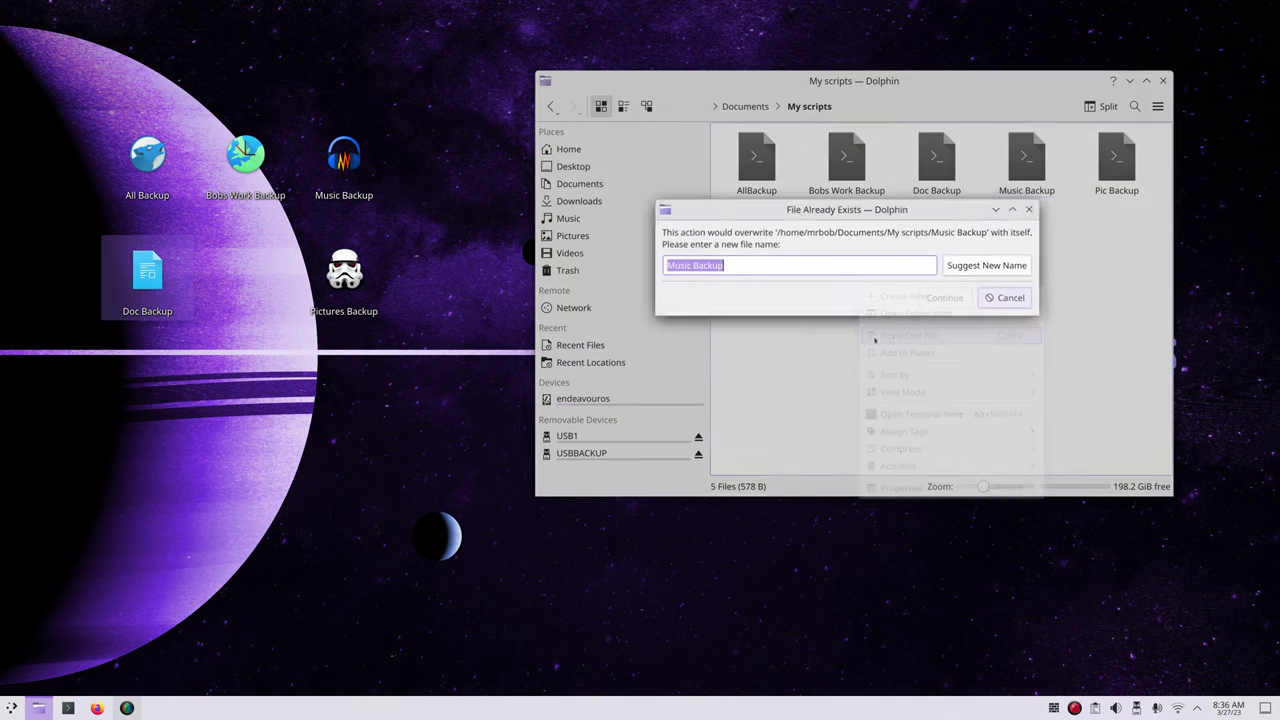
{"action": "left_click", "coordinate": [780, 270]}
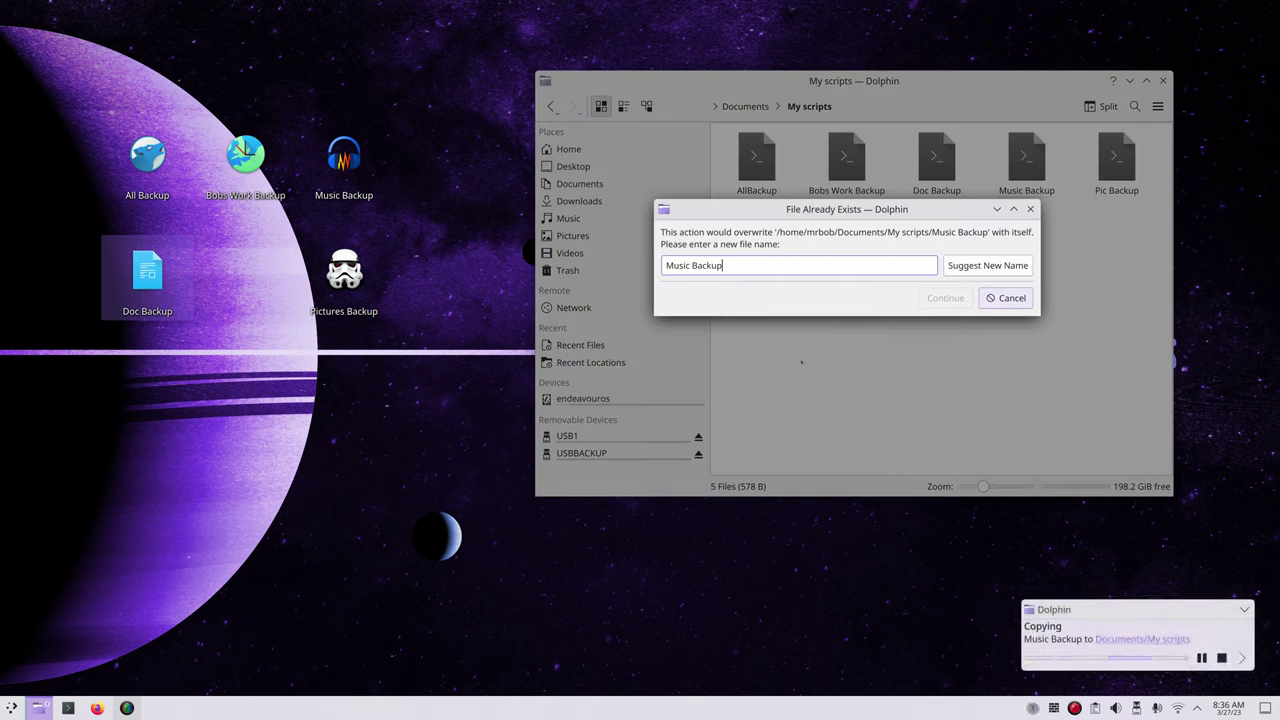
{"action": "type", "text": "sb1"}
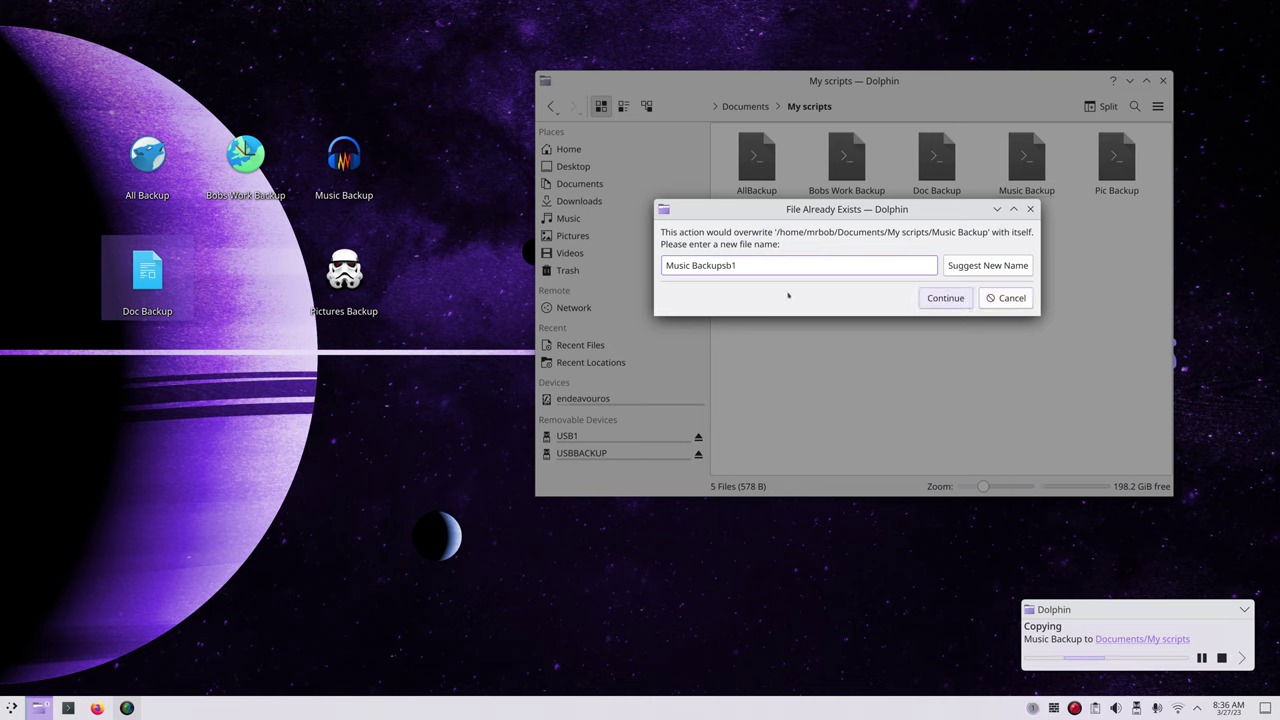
{"action": "key", "text": "BackSpace"}
{"action": "key", "text": "BackSpace"}
{"action": "key", "text": "BackSpace"}
{"action": "type", "text": "USB1"}
{"action": "left_click", "coordinate": [928, 298]}
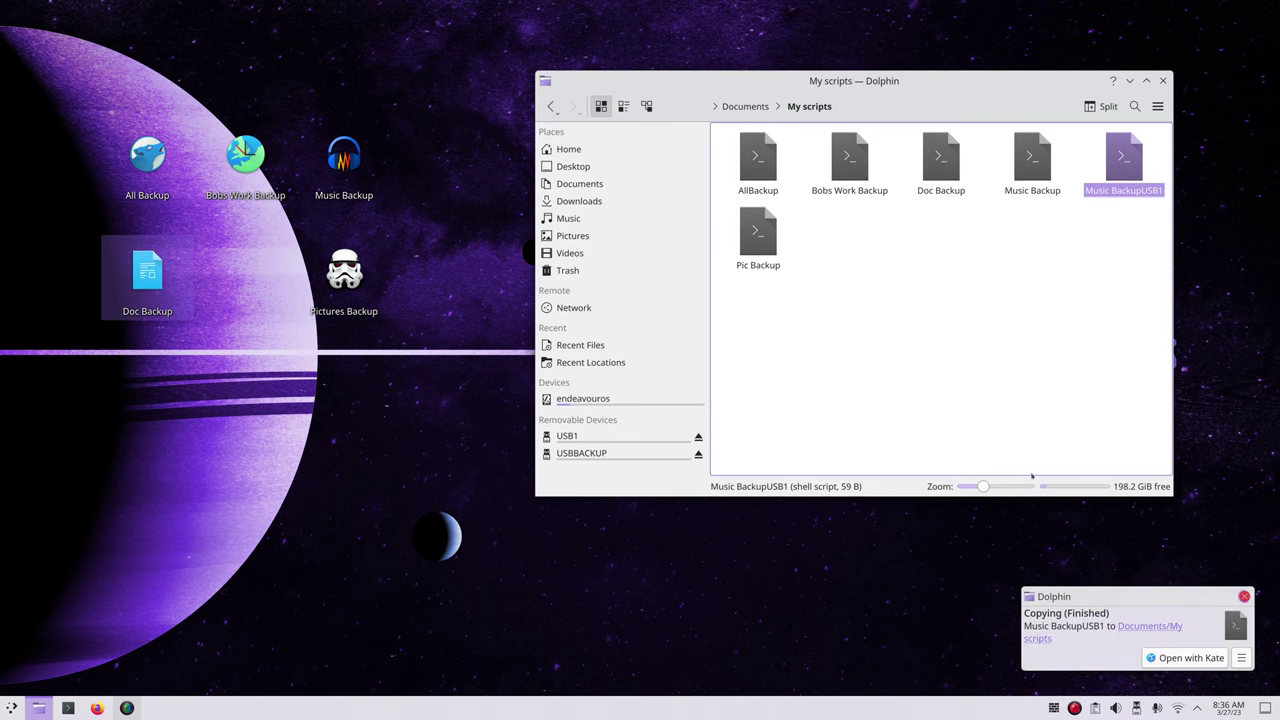
- Look at the contents of the USBBACKUP and USB1 drives before running the new script
{"action": "left_click", "coordinate": [640, 459]}
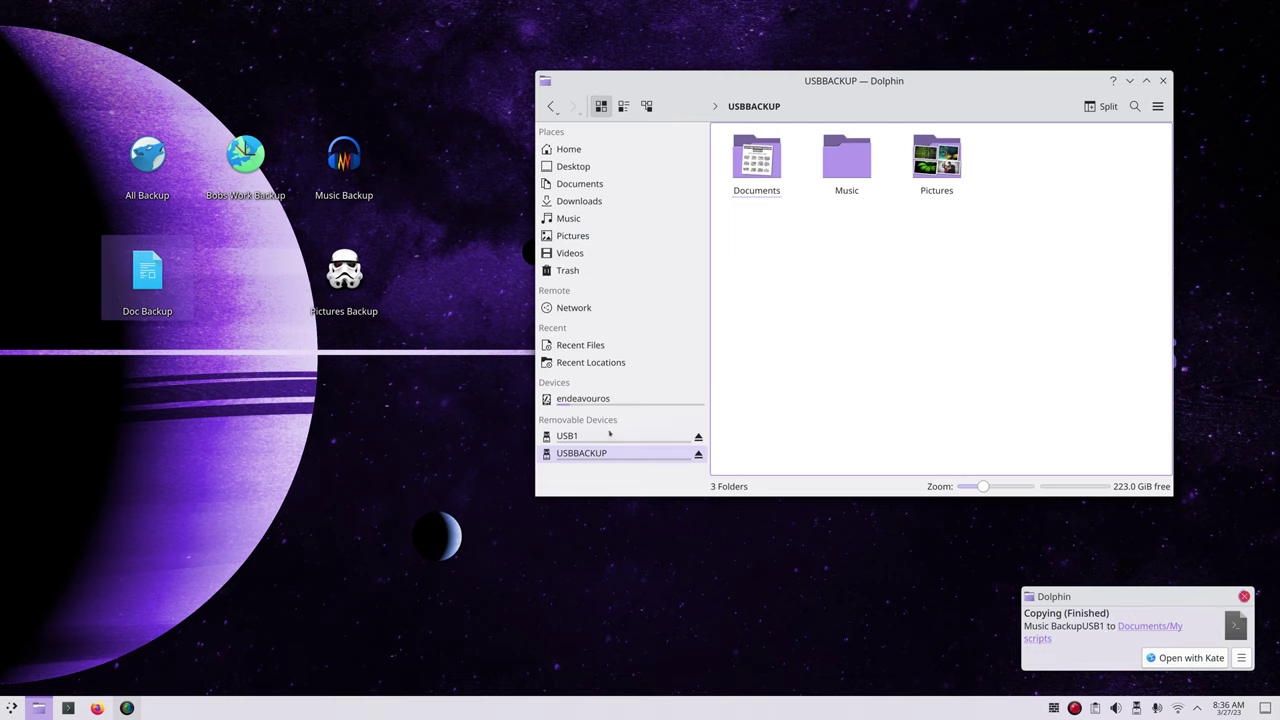
{"action": "left_click", "coordinate": [610, 436]}
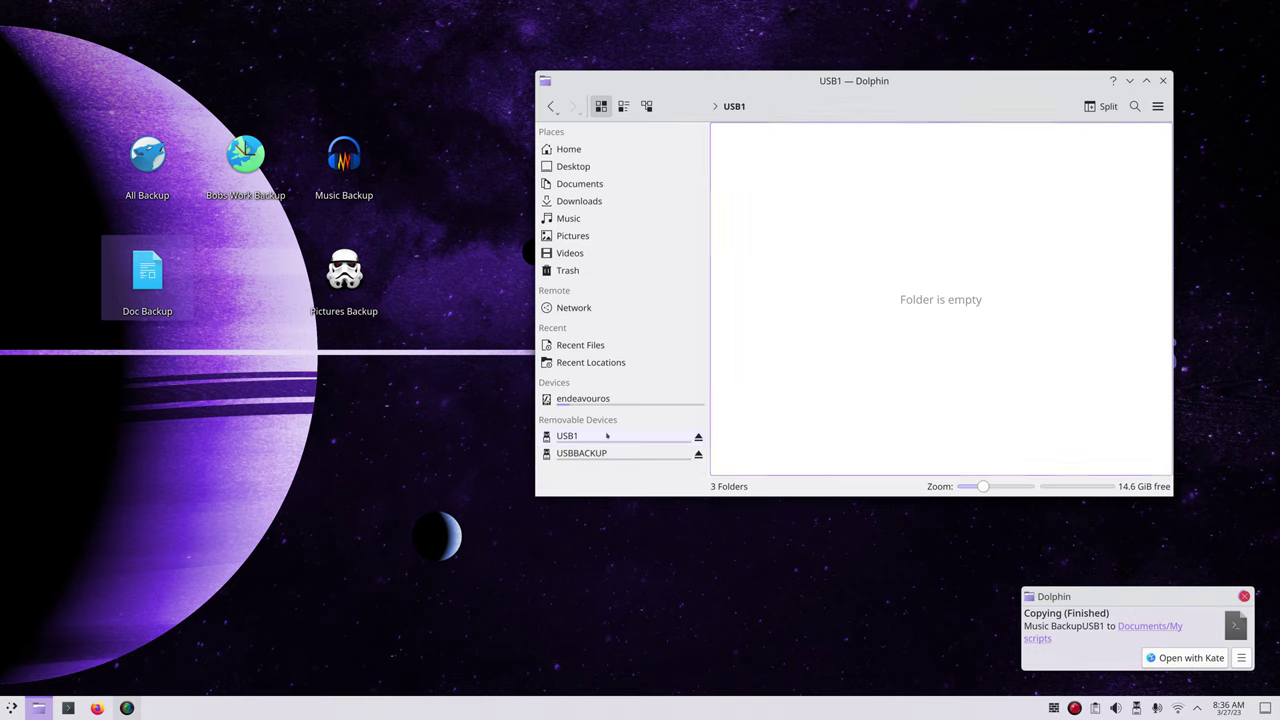
{"action": "left_click", "coordinate": [572, 185]}
{"action": "left_click", "coordinate": [605, 435]}
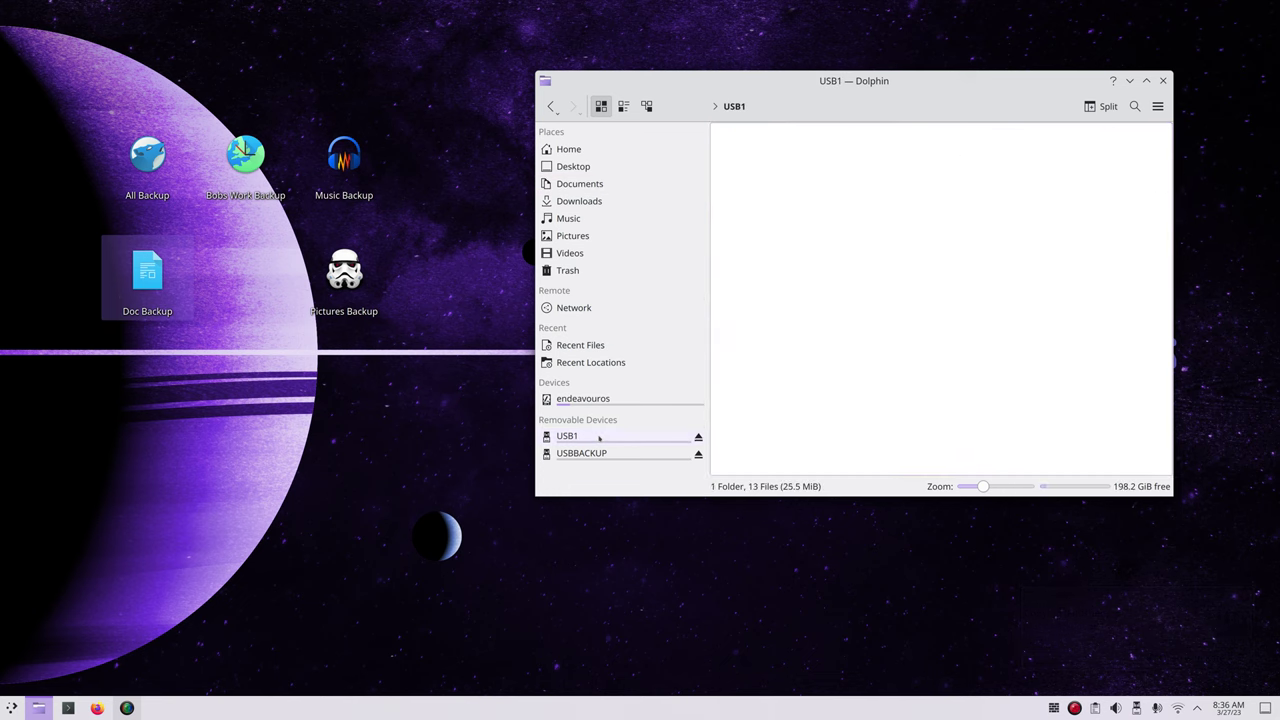
- Check in the permissions of Music BackupUSB1 in Documents/My scripts whether the script is executable, and leave them as they are
{"action": "left_click", "coordinate": [581, 183]}
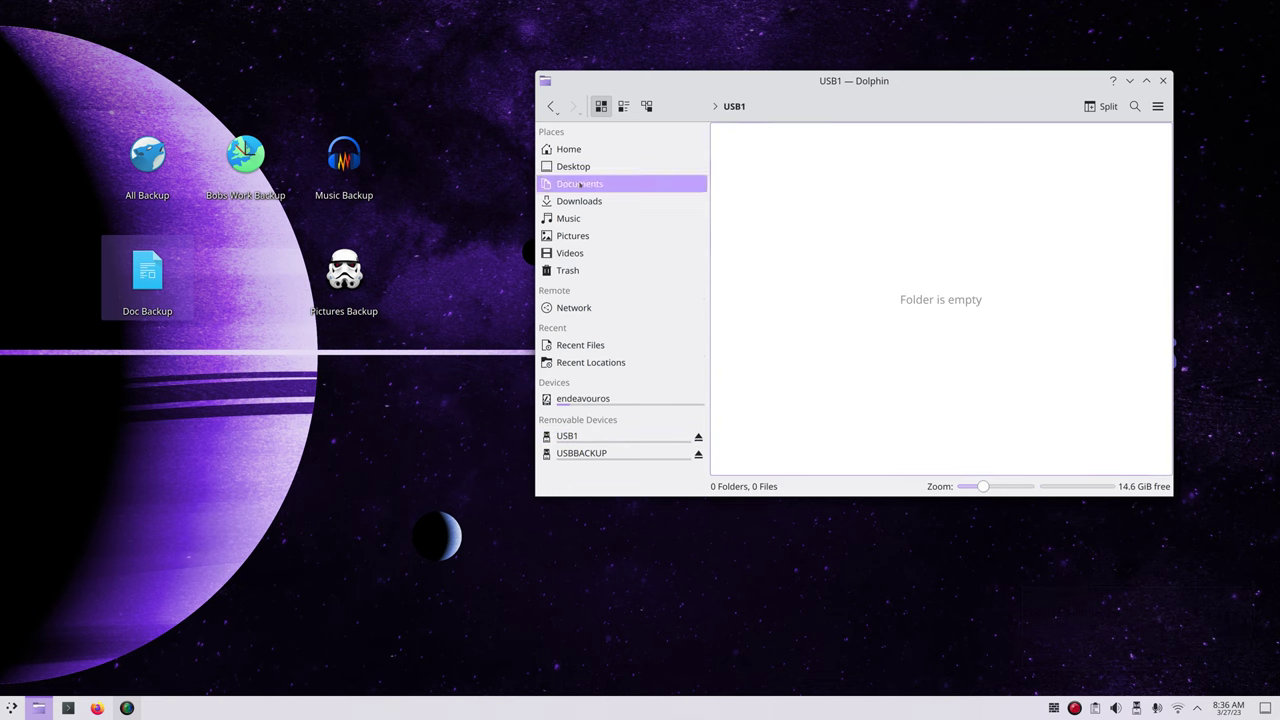
{"action": "left_click", "coordinate": [757, 155]}
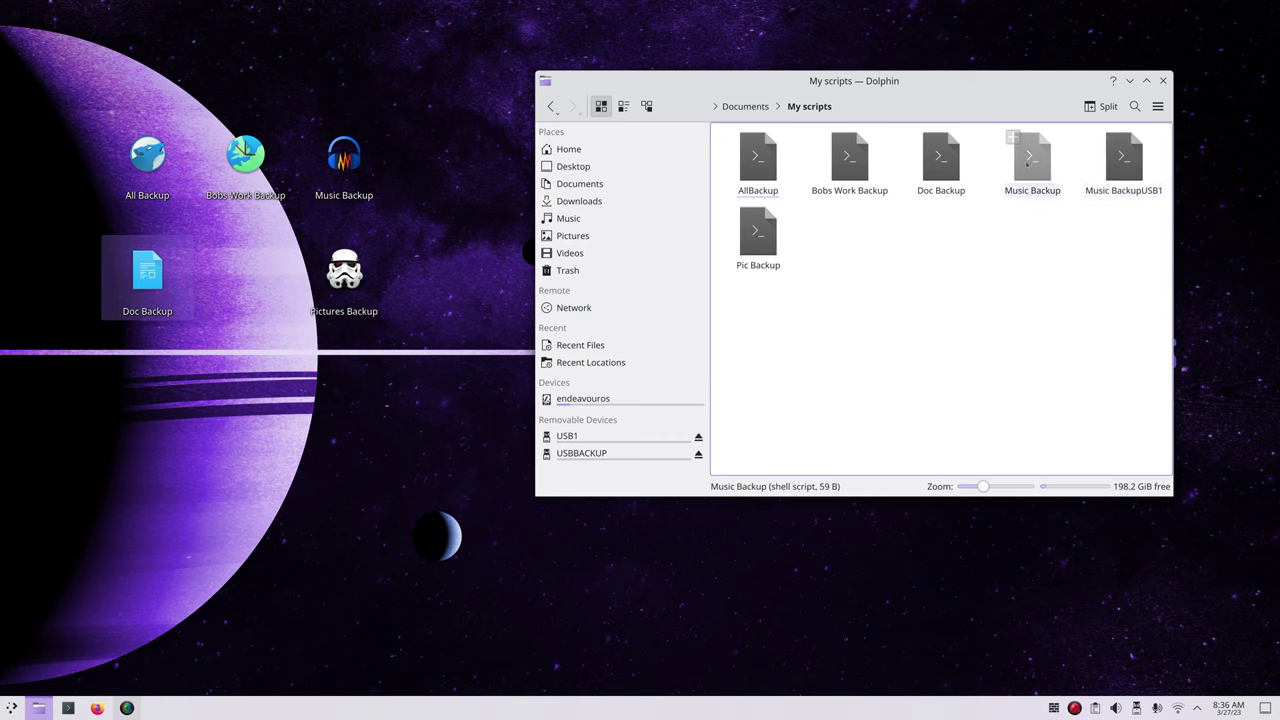
{"action": "right_click", "coordinate": [1126, 160]}
{"action": "left_click", "coordinate": [1135, 588]}
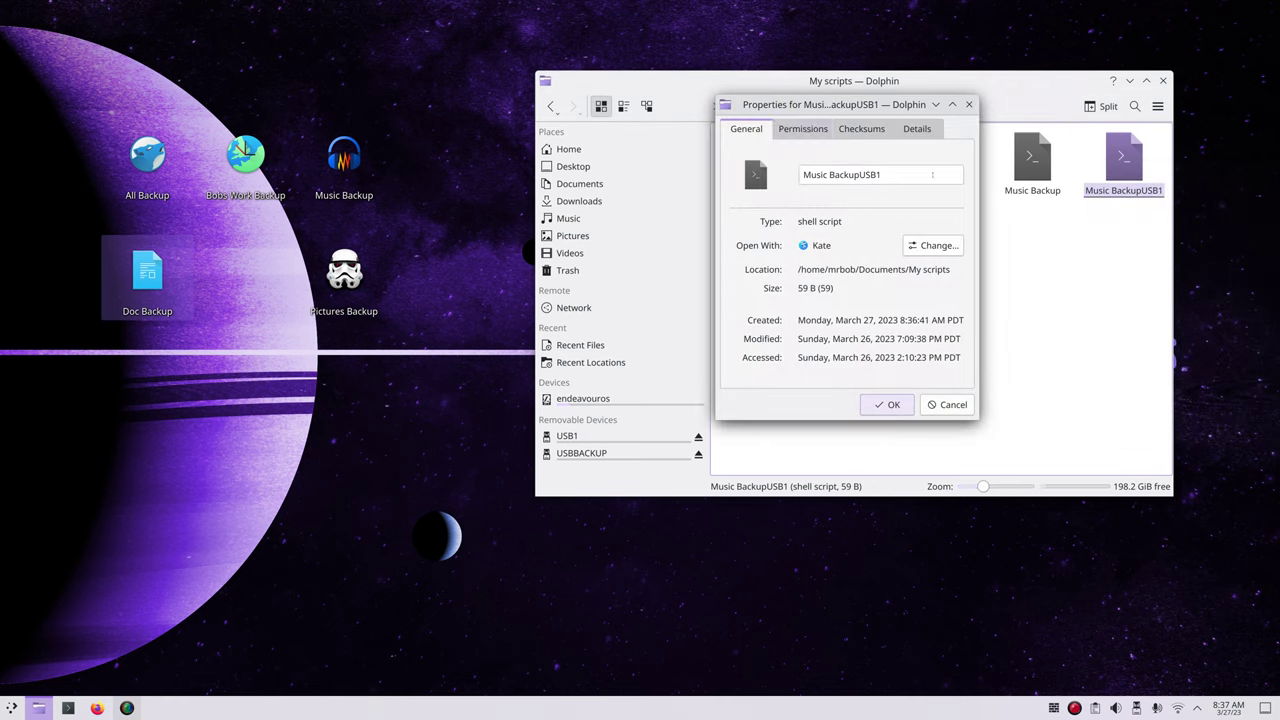
{"action": "left_click", "coordinate": [803, 128]}
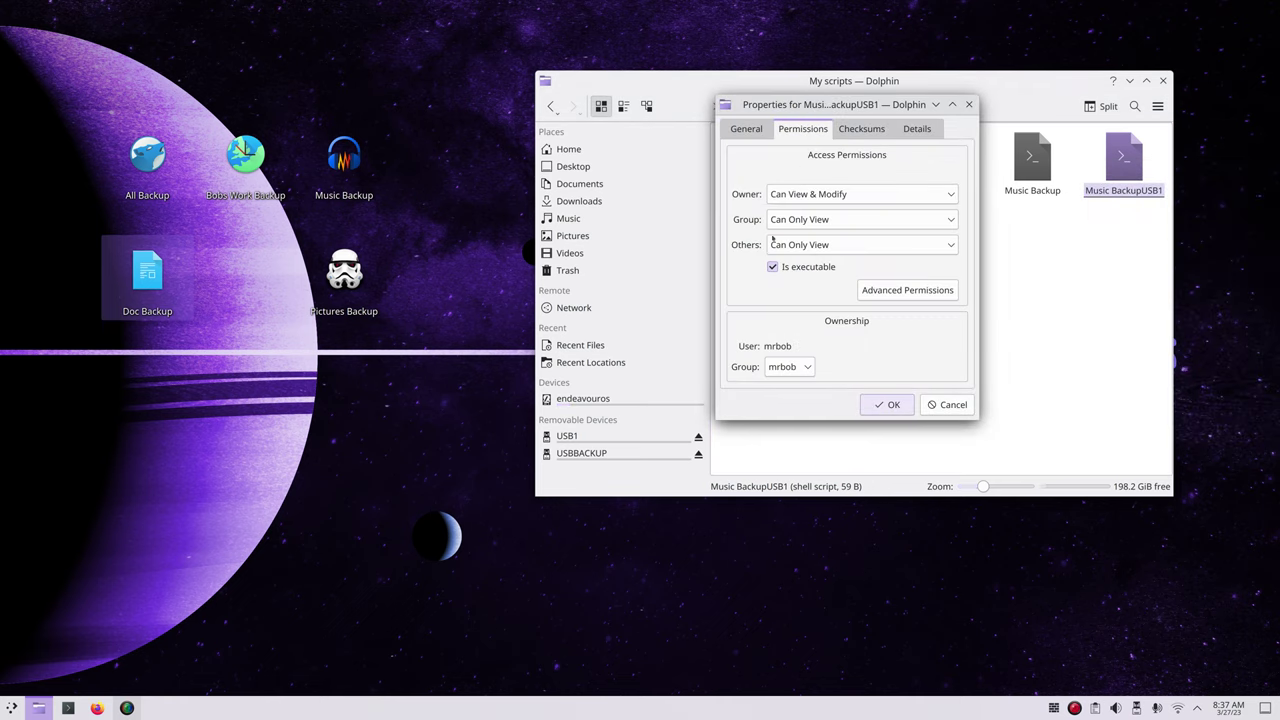
{"action": "left_click", "coordinate": [953, 404]}
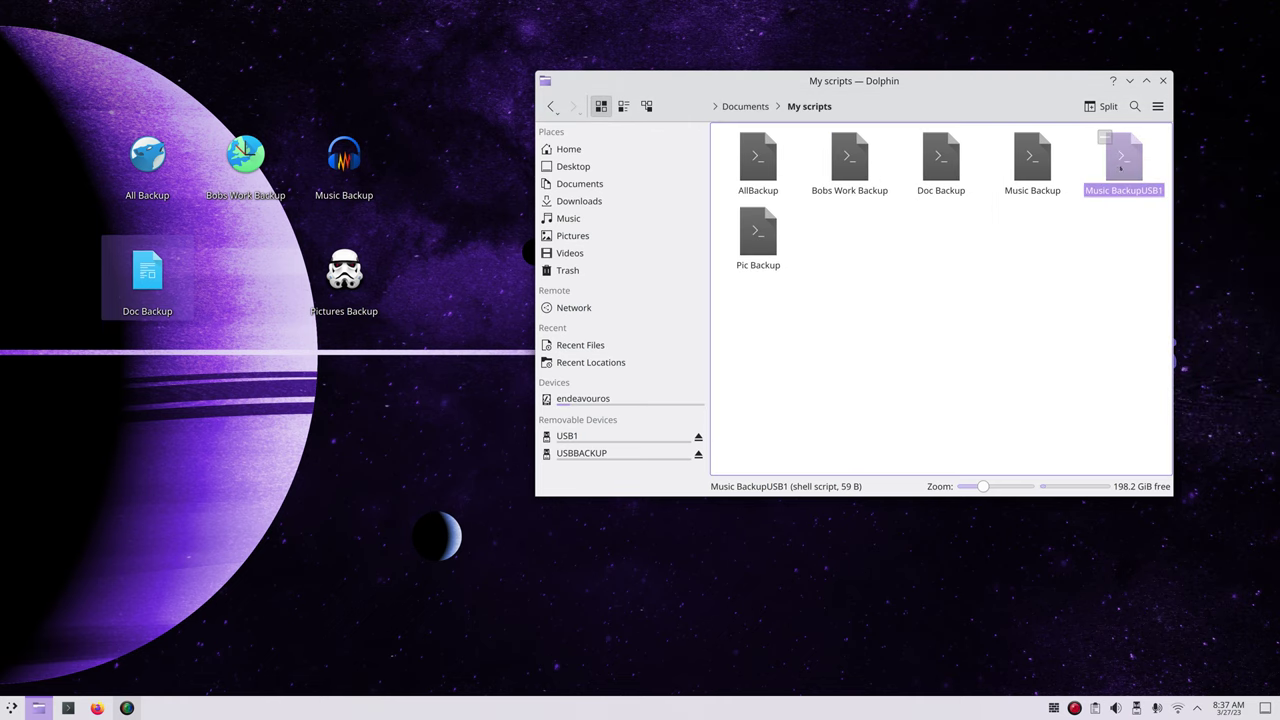
- Open the Music BackupUSB1 script, set the rsync destination drive to USB1, and save and close the script
{"action": "left_click", "coordinate": [1122, 168]}
{"action": "left_click", "coordinate": [790, 284]}
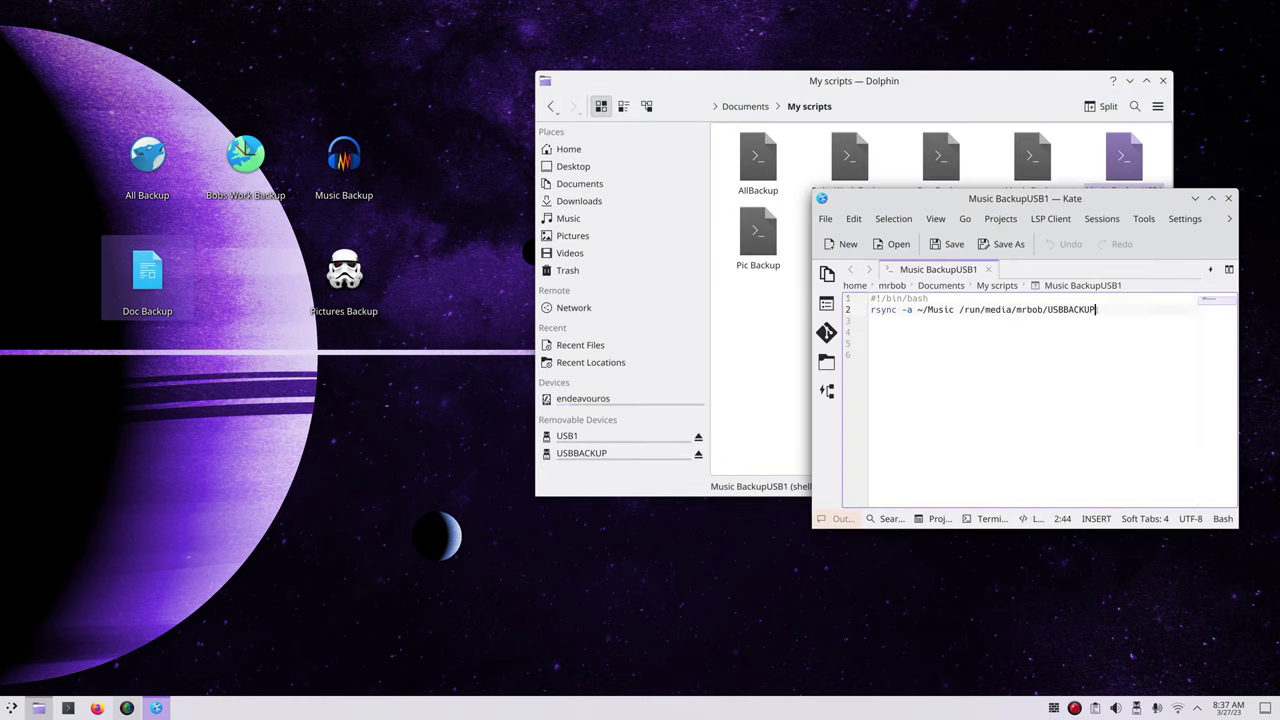
{"action": "key", "text": "BackSpace"}
{"action": "key", "text": "BackSpace"}
{"action": "key", "text": "BackSpace"}
{"action": "key", "text": "BackSpace"}
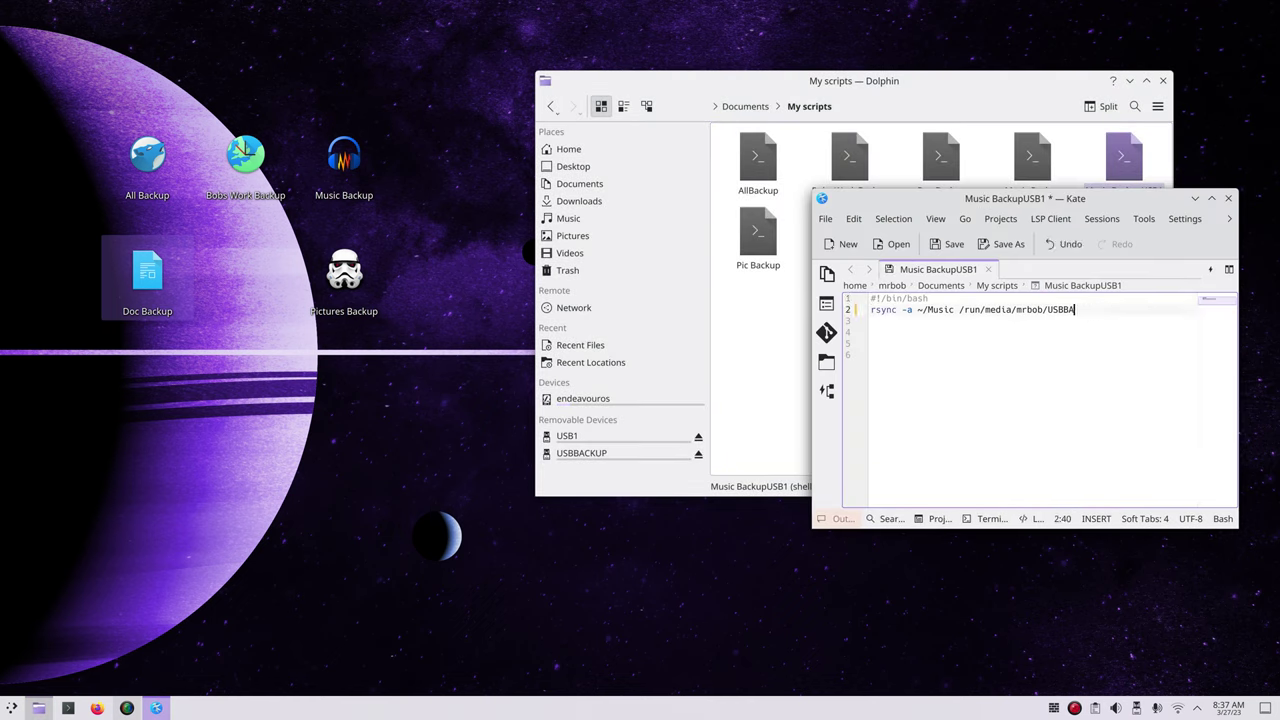
{"action": "key", "text": "BackSpace"}
{"action": "key", "text": "BackSpace"}
{"action": "type", "text": "1"}
{"action": "left_click", "coordinate": [950, 244]}
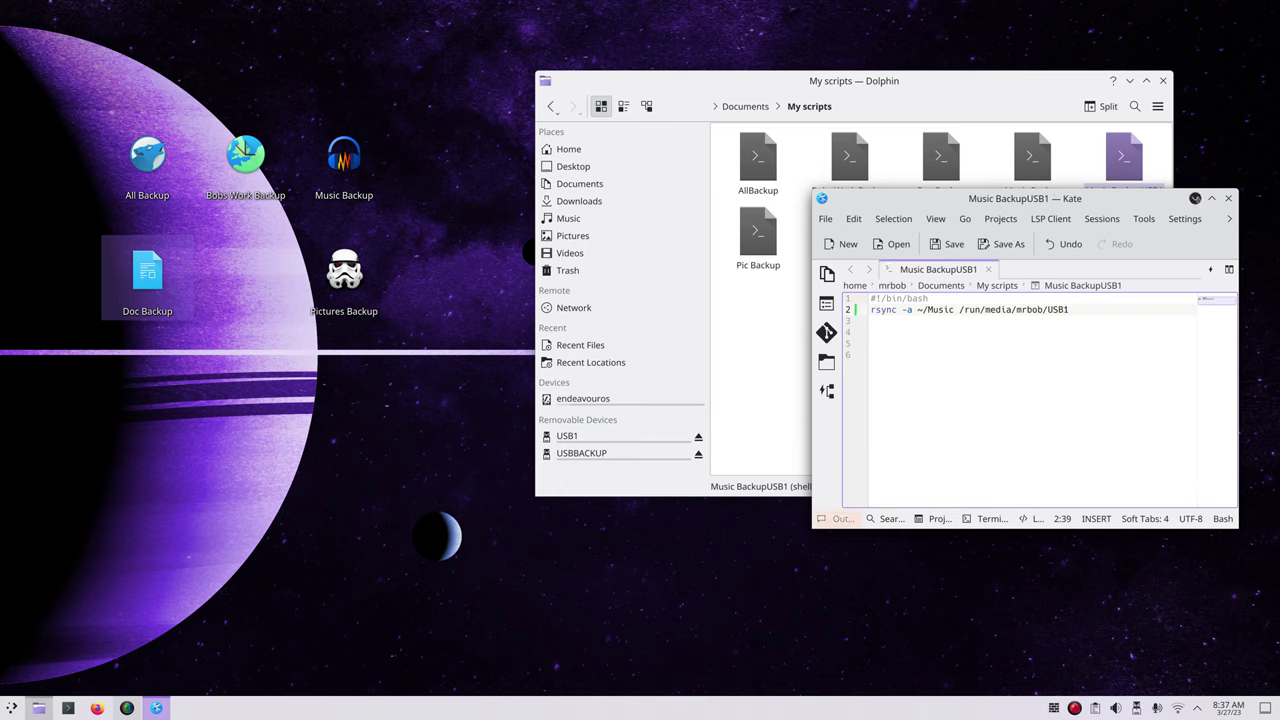
{"action": "left_click", "coordinate": [1228, 198]}
- Execute the Music BackupUSB1 script and inspect the Music folder copied to the USB1 drive
{"action": "left_click", "coordinate": [613, 441]}
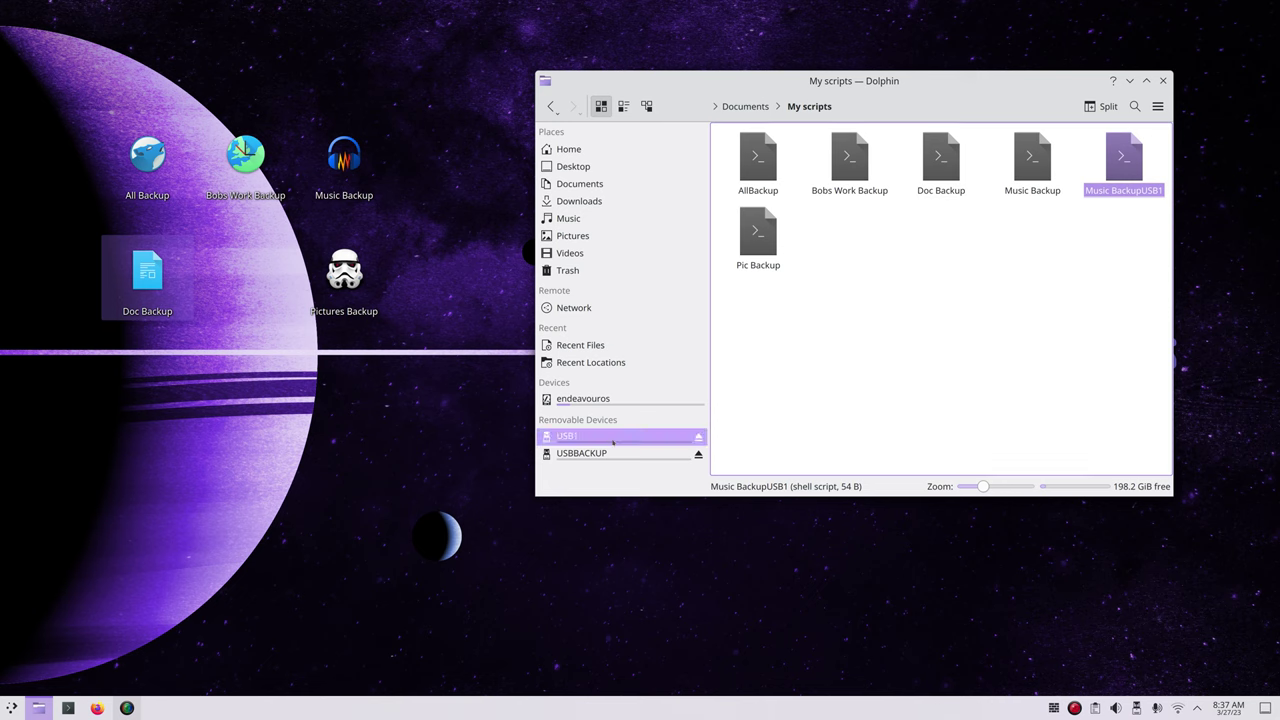
{"action": "left_click", "coordinate": [550, 106]}
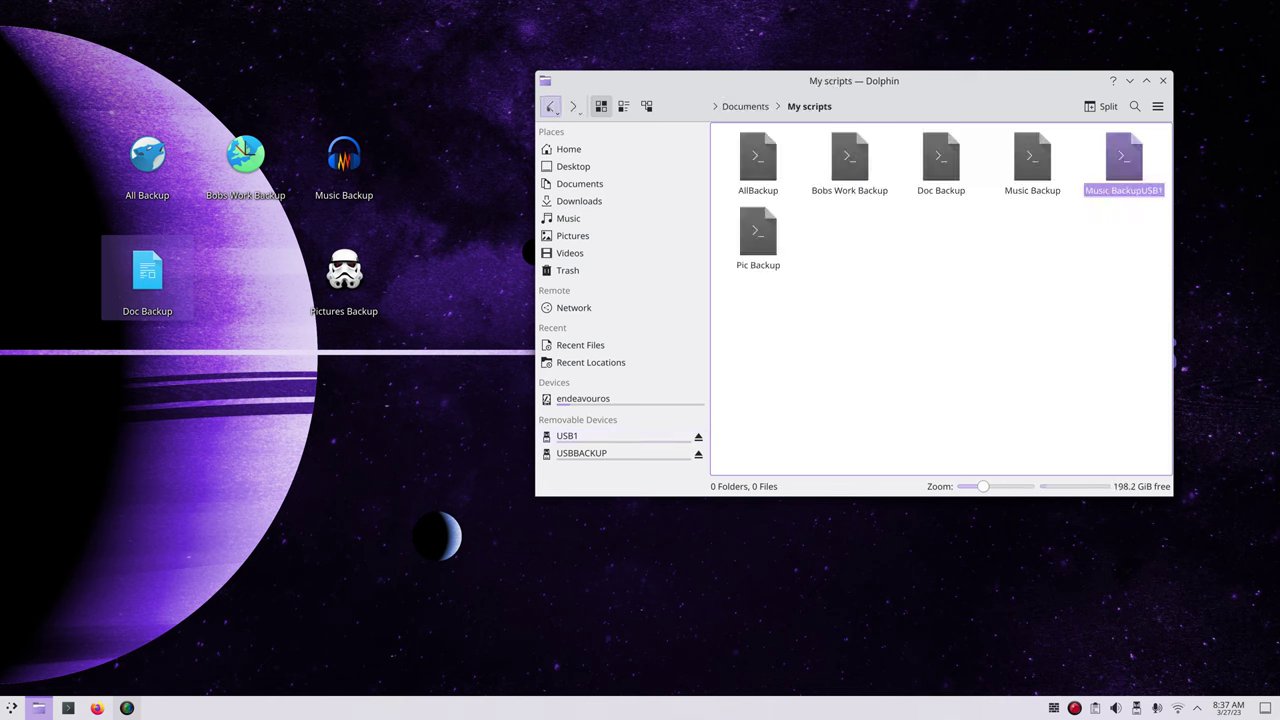
{"action": "left_click", "coordinate": [1120, 157]}
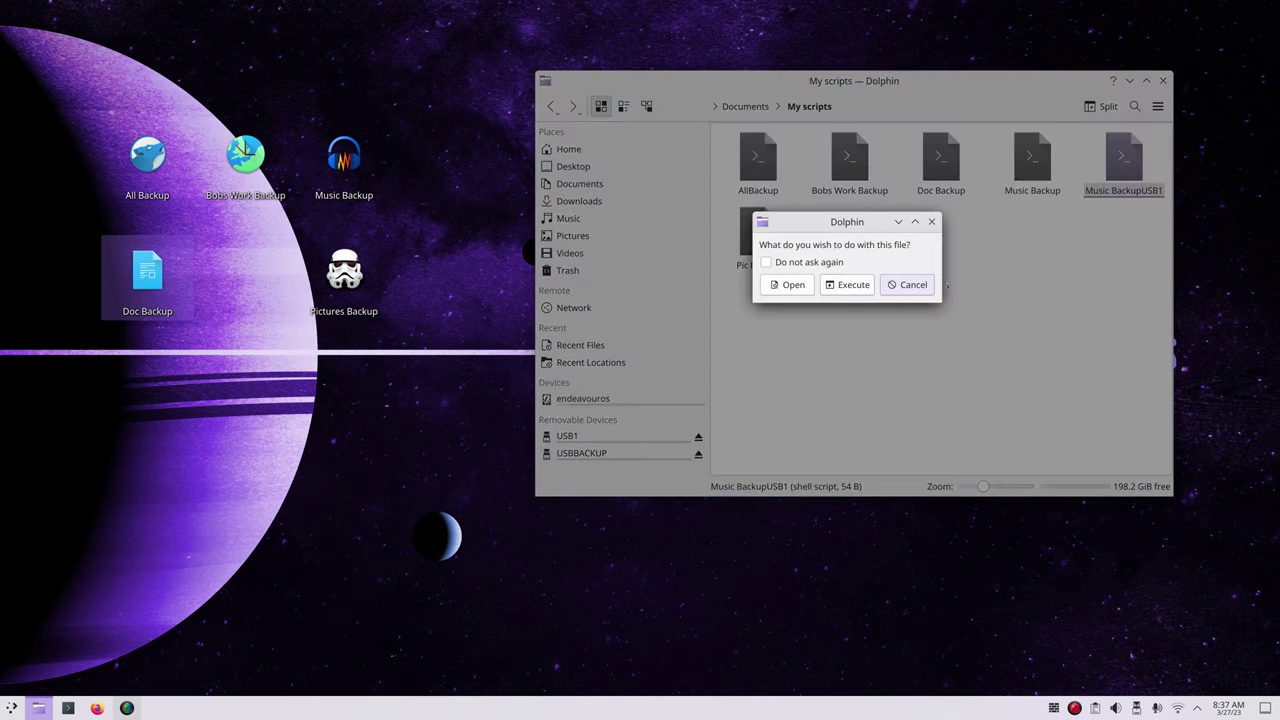
{"action": "left_click", "coordinate": [789, 284]}
{"action": "left_click", "coordinate": [607, 435]}
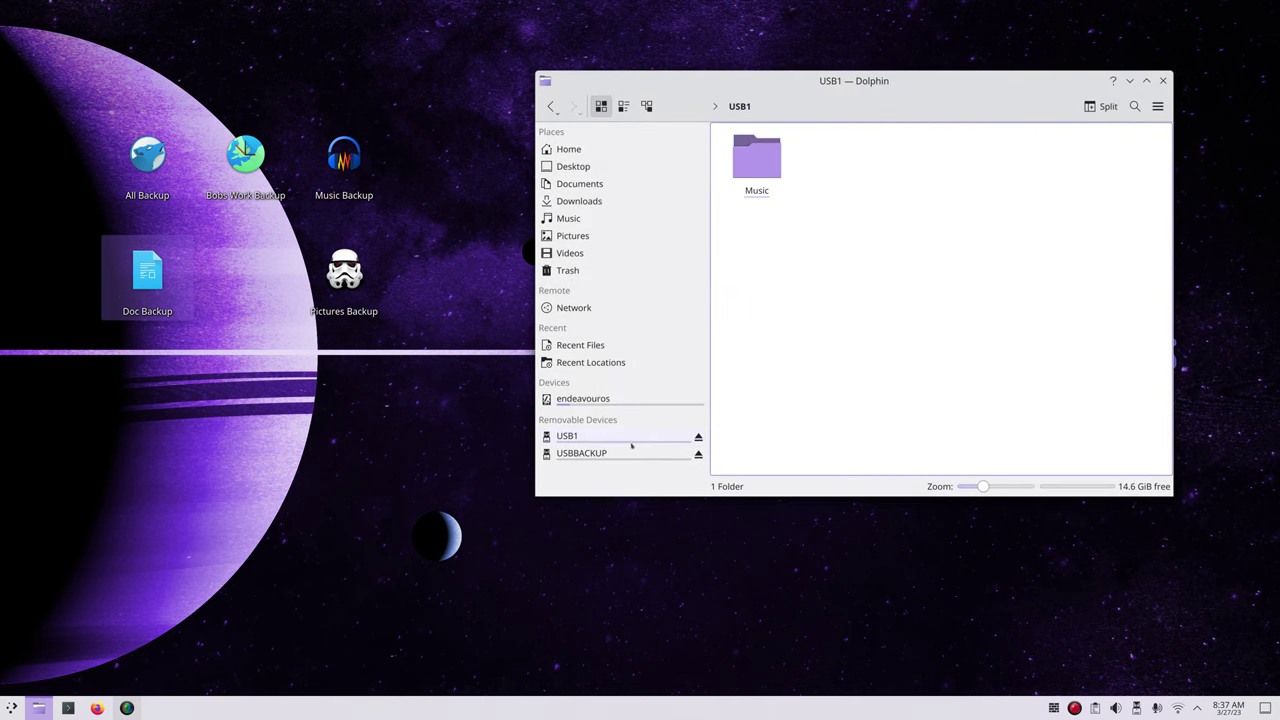
{"action": "left_click", "coordinate": [756, 165]}
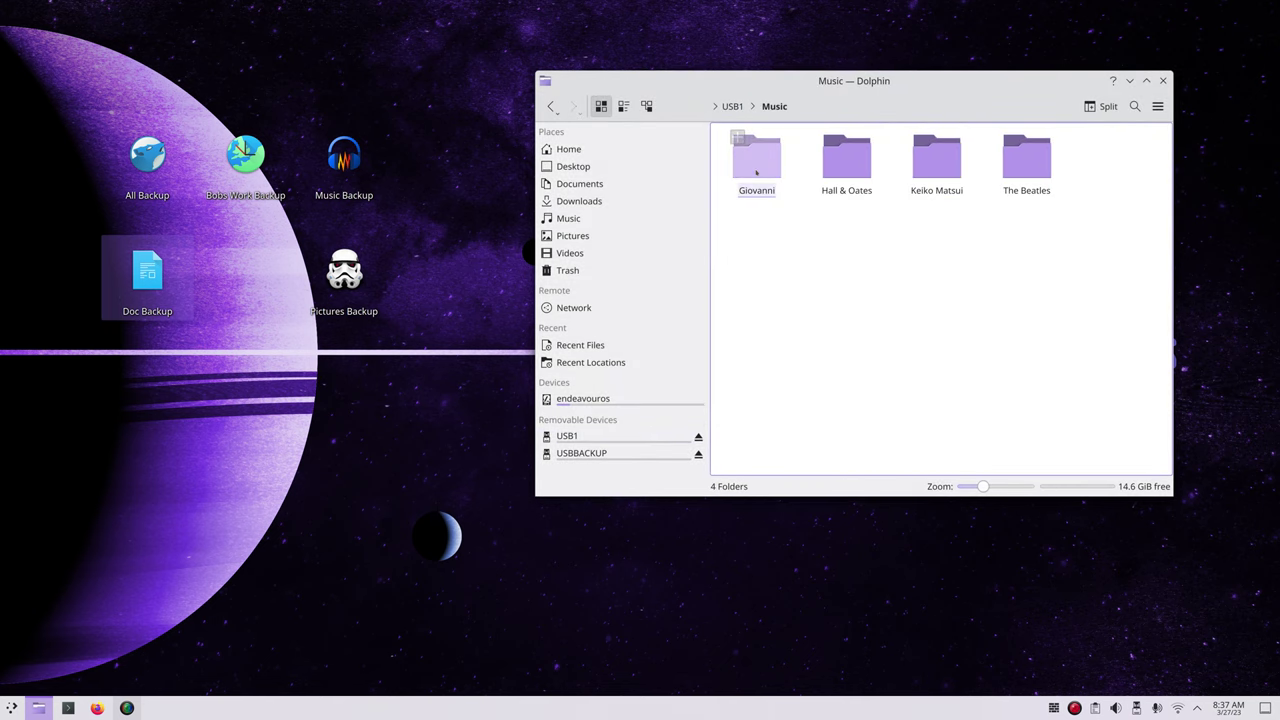
- Compare the contents of the Music folders on the USBBACKUP and USB1 drives
{"action": "left_click", "coordinate": [633, 455]}
{"action": "left_click", "coordinate": [846, 160]}
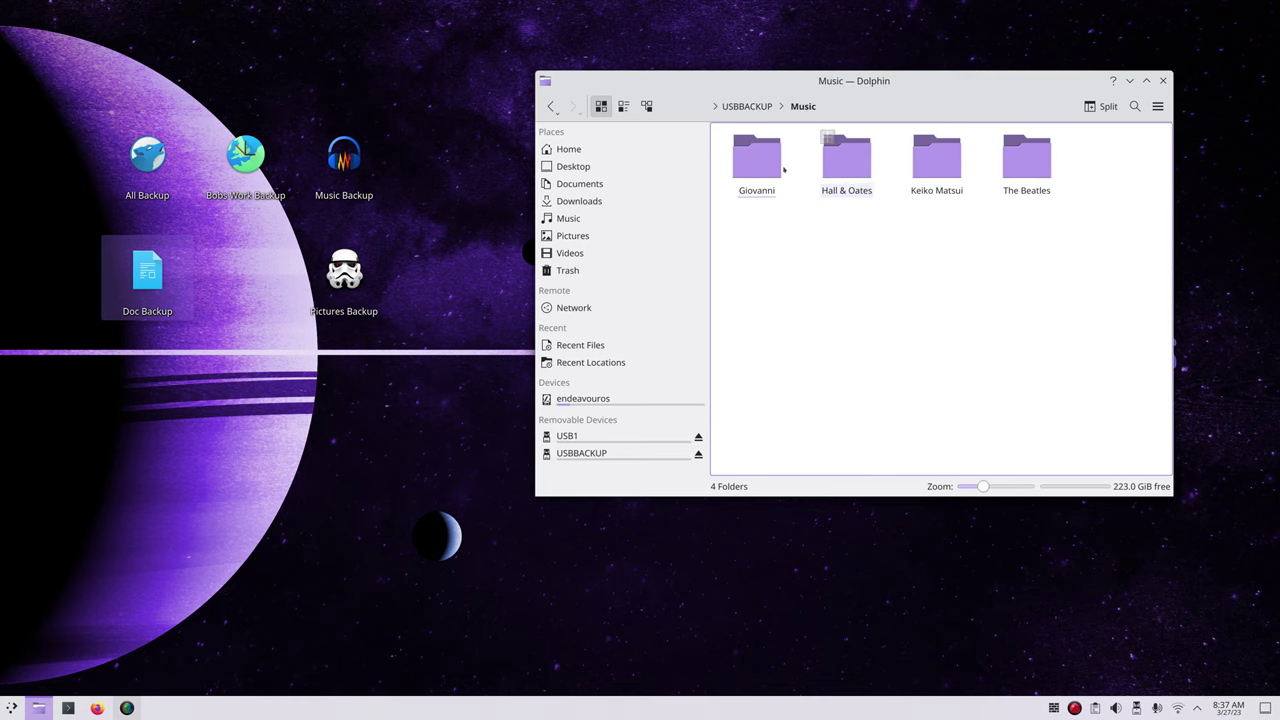
{"action": "left_click", "coordinate": [620, 436]}
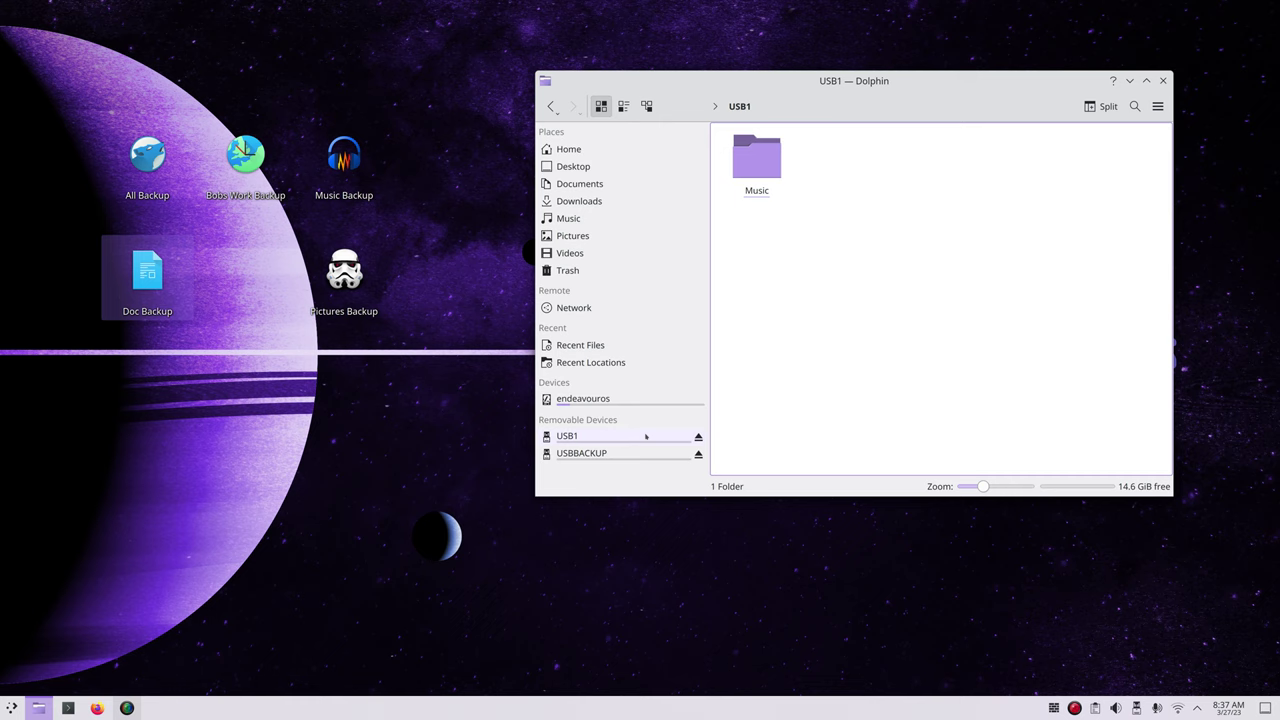
{"action": "left_click", "coordinate": [757, 160]}
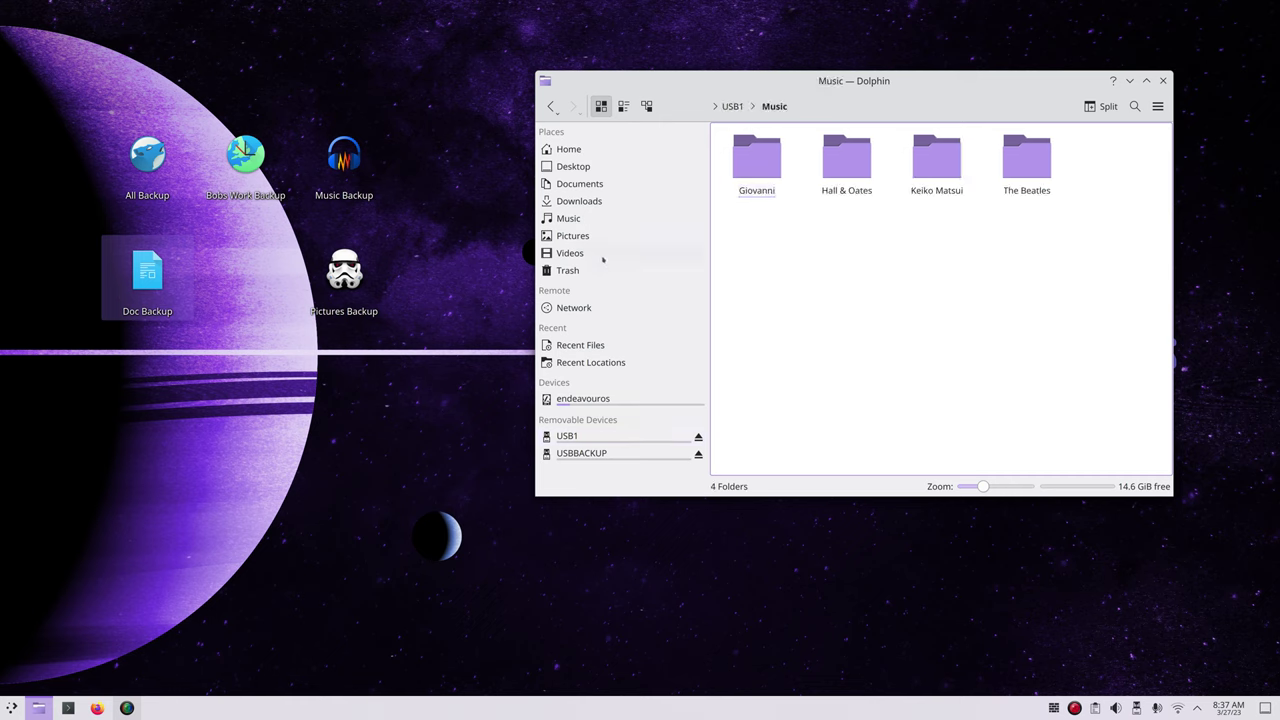
- Create a new folder named HelloWorld in the home Music folder
{"action": "left_click", "coordinate": [584, 220]}
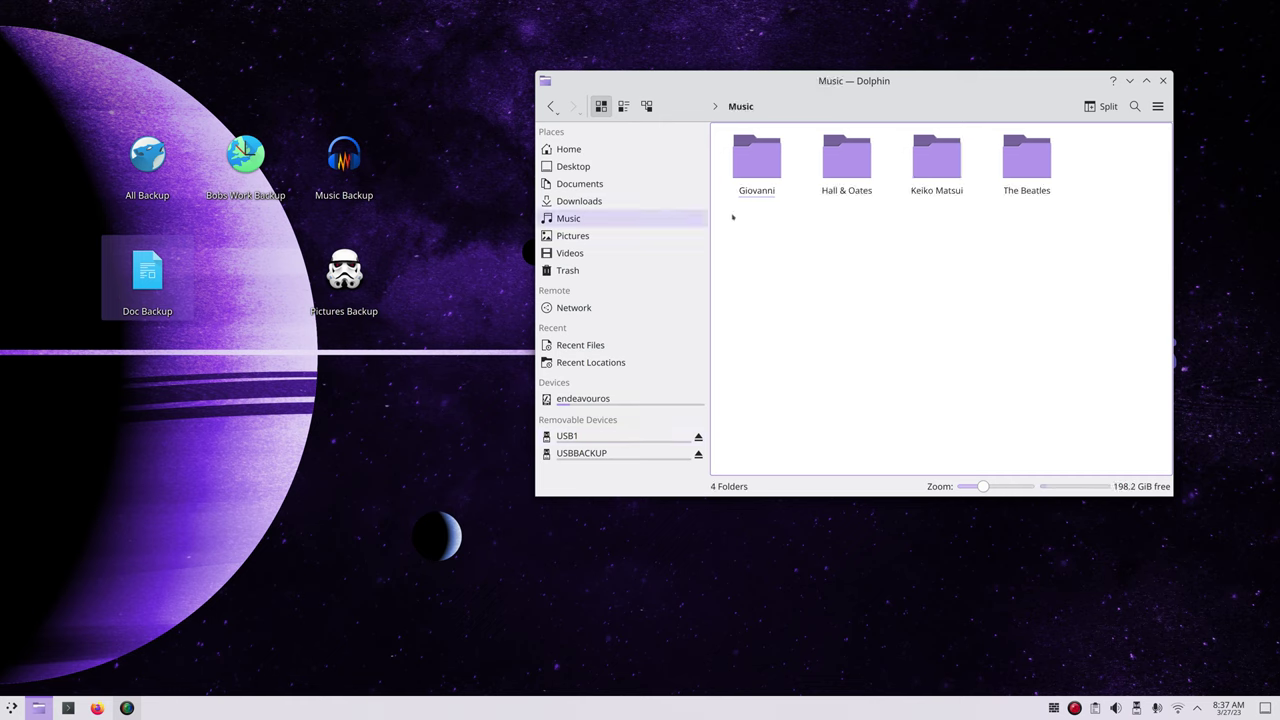
{"action": "right_click", "coordinate": [845, 234]}
{"action": "mouse_move", "coordinate": [900, 244]}
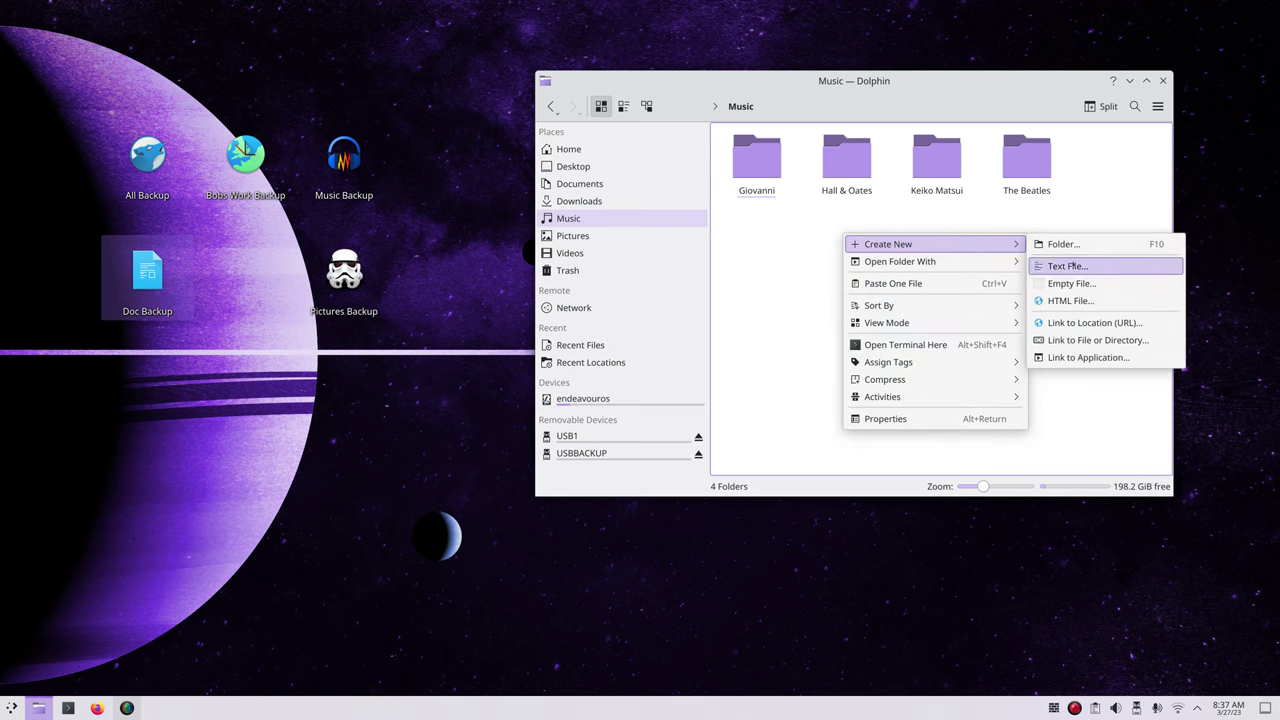
{"action": "left_click", "coordinate": [1062, 244]}
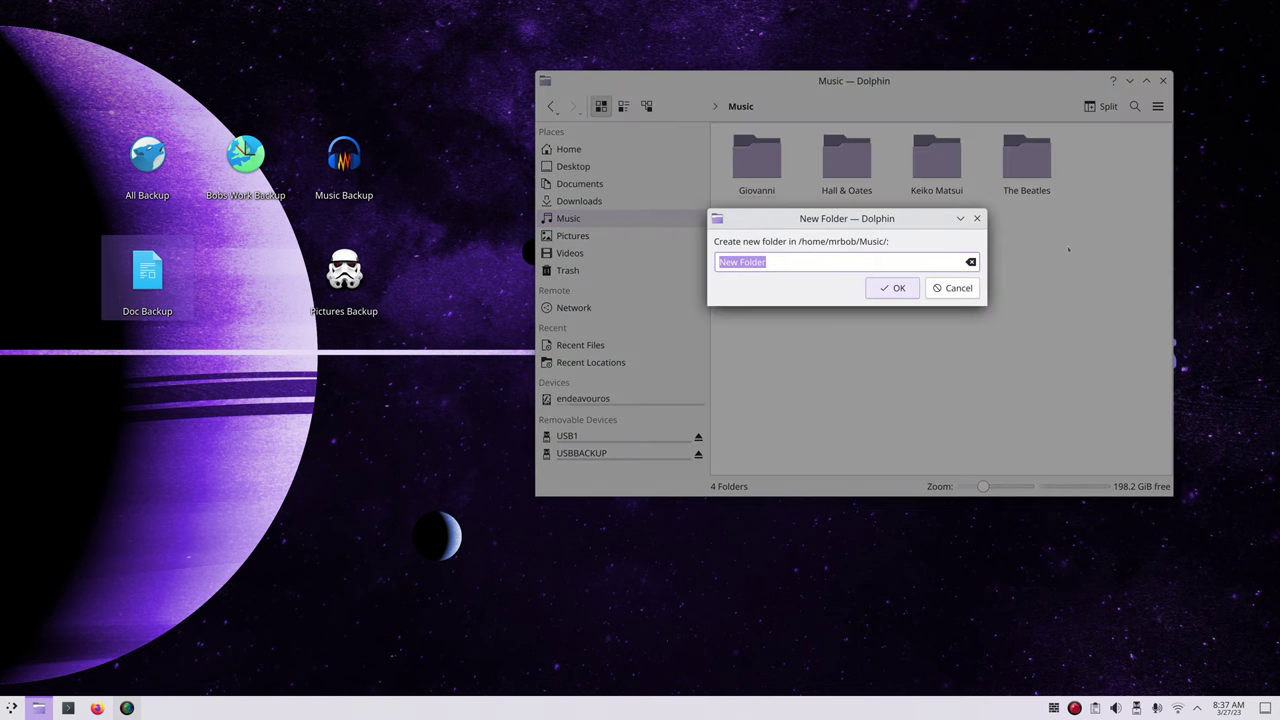
{"action": "type", "text": "HelloWorld"}
{"action": "left_click", "coordinate": [880, 294]}
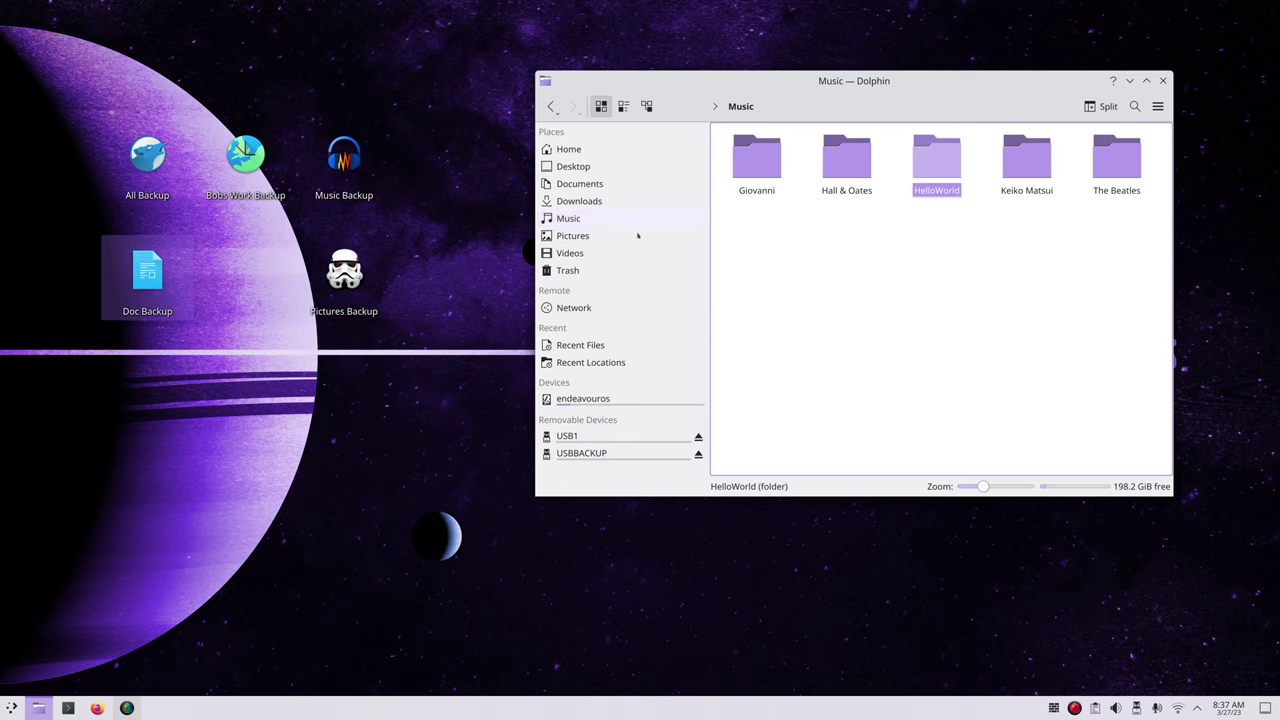
- Check the Music folders on USB1 and USBBACKUP for the HelloWorld folder
{"action": "left_click", "coordinate": [606, 437]}
{"action": "left_click", "coordinate": [756, 155]}
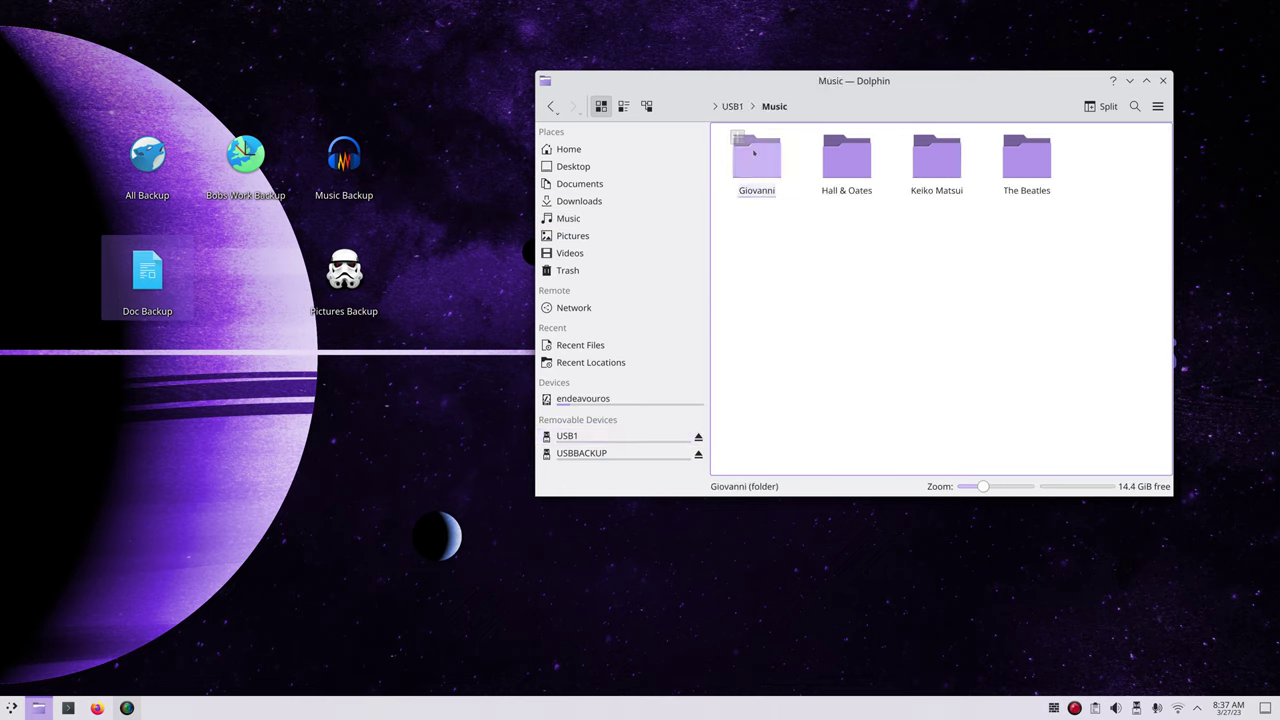
{"action": "left_click", "coordinate": [585, 453]}
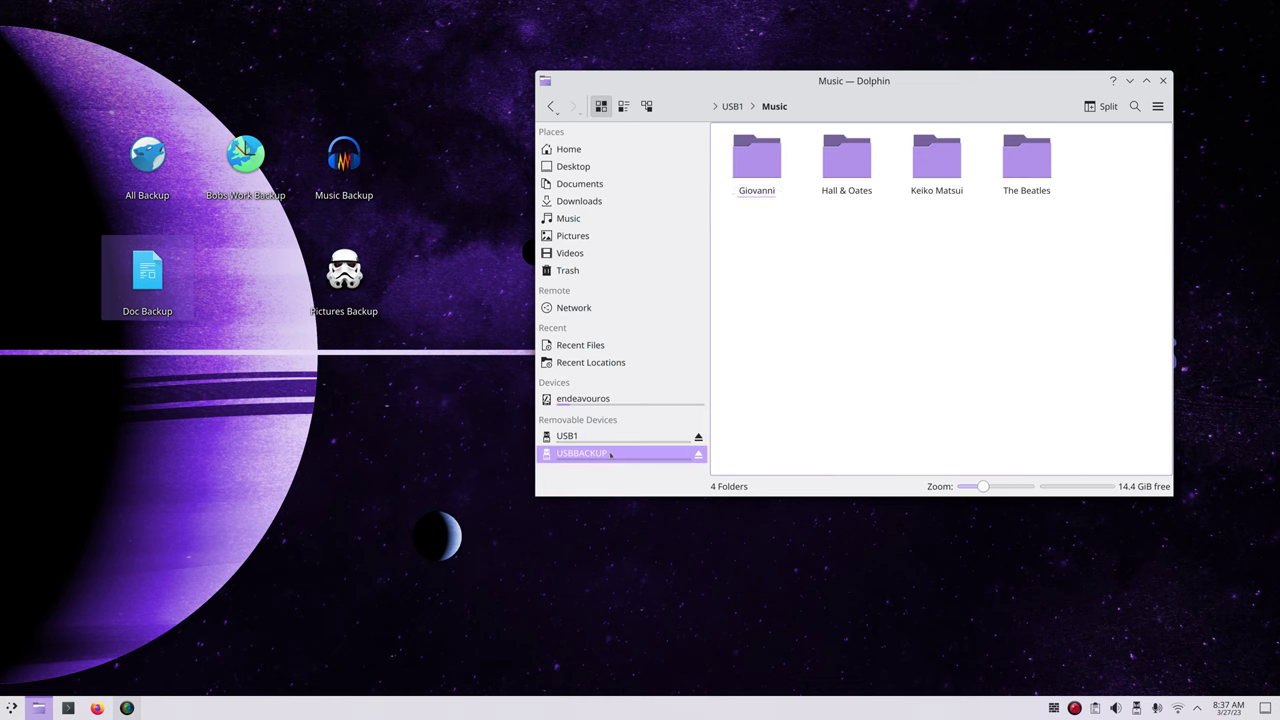
{"action": "left_click", "coordinate": [848, 167]}
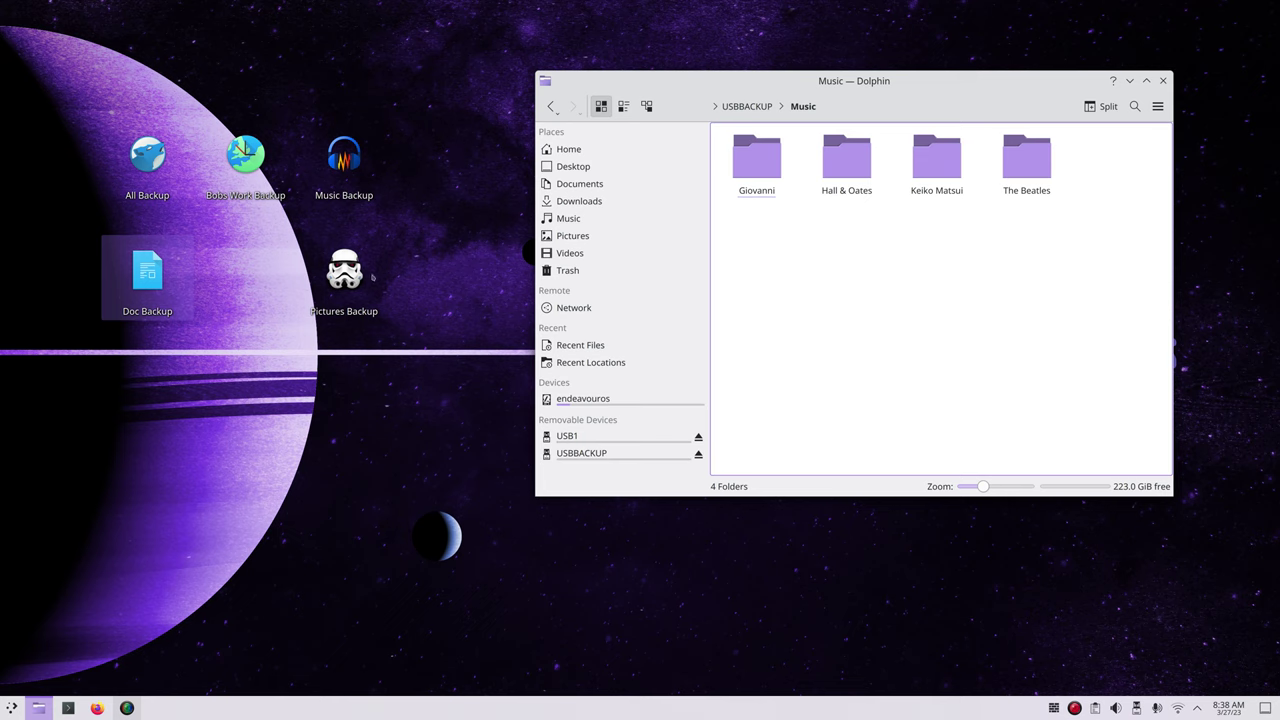
- Inspect which script the Music Backup desktop shortcut points to in its properties
{"action": "left_click", "coordinate": [631, 456]}
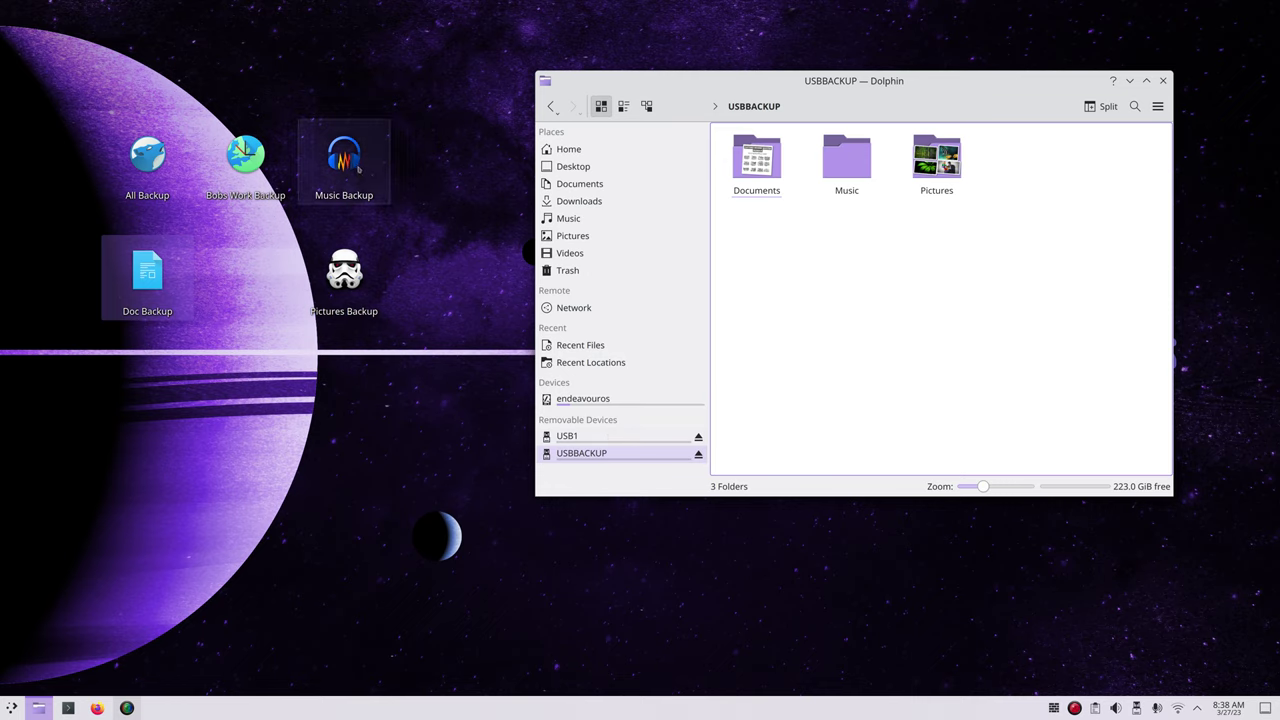
{"action": "right_click", "coordinate": [351, 164]}
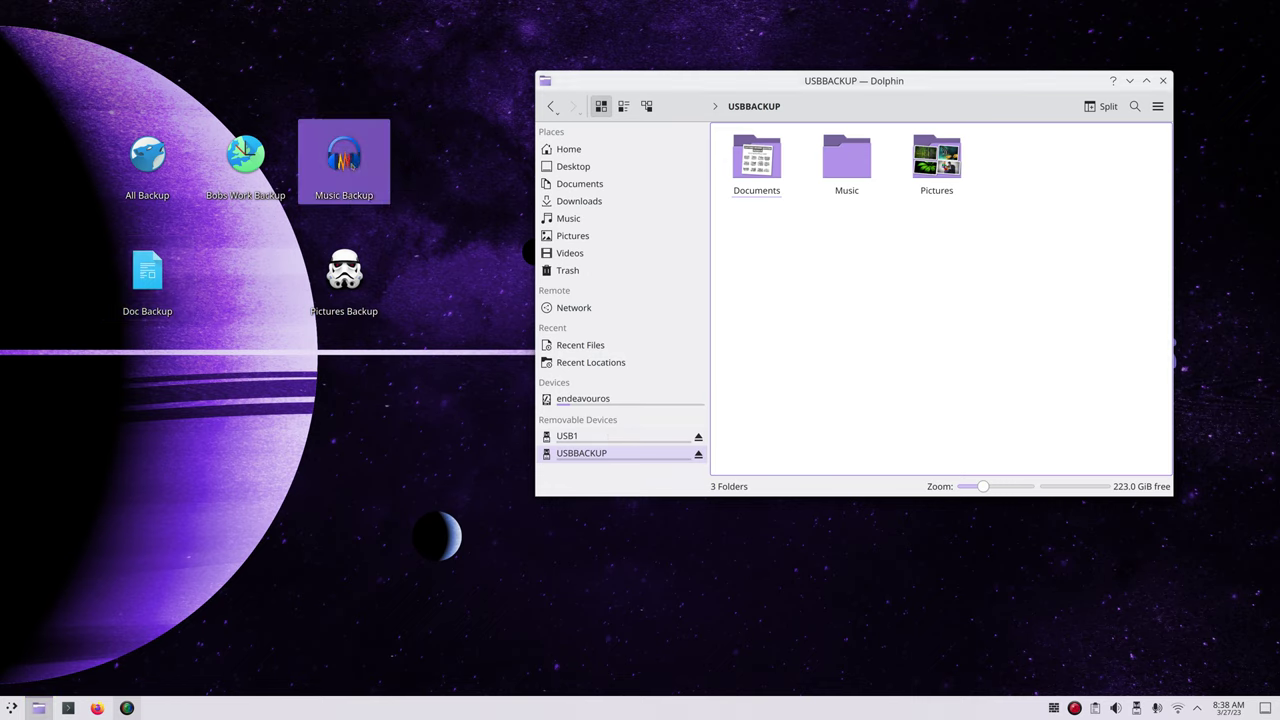
{"action": "left_click", "coordinate": [412, 325]}
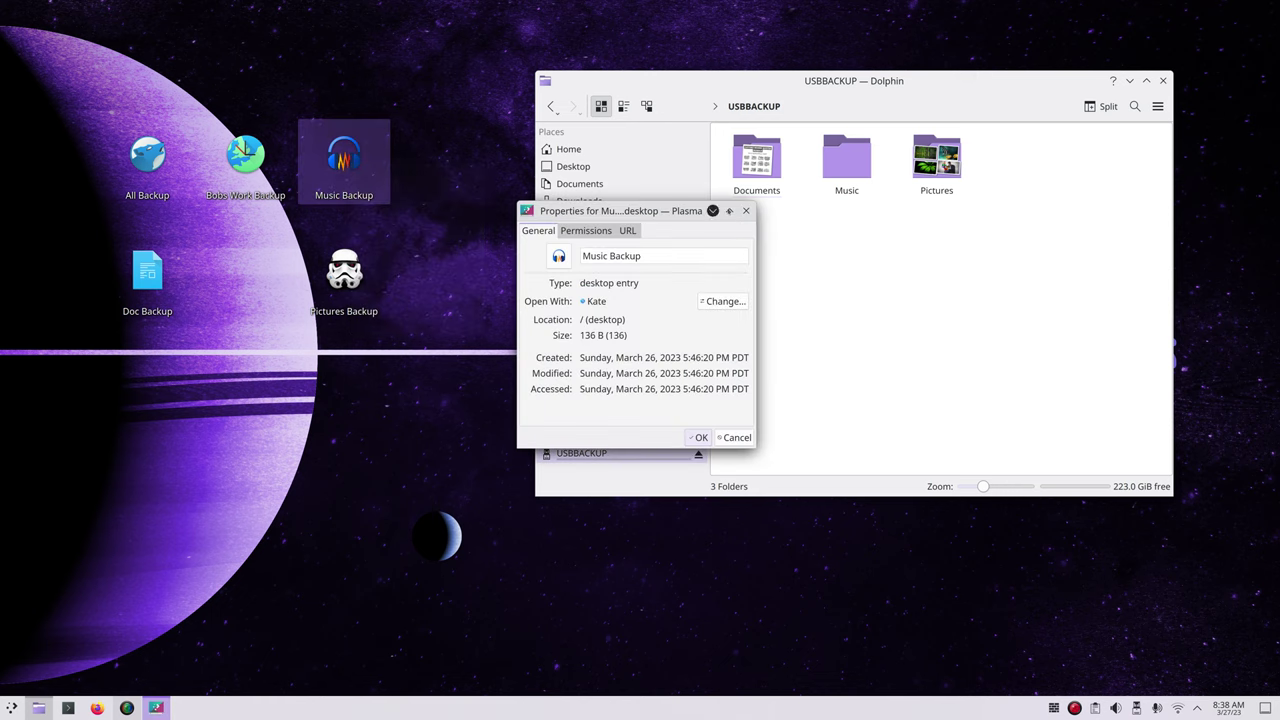
{"action": "left_click", "coordinate": [627, 230]}
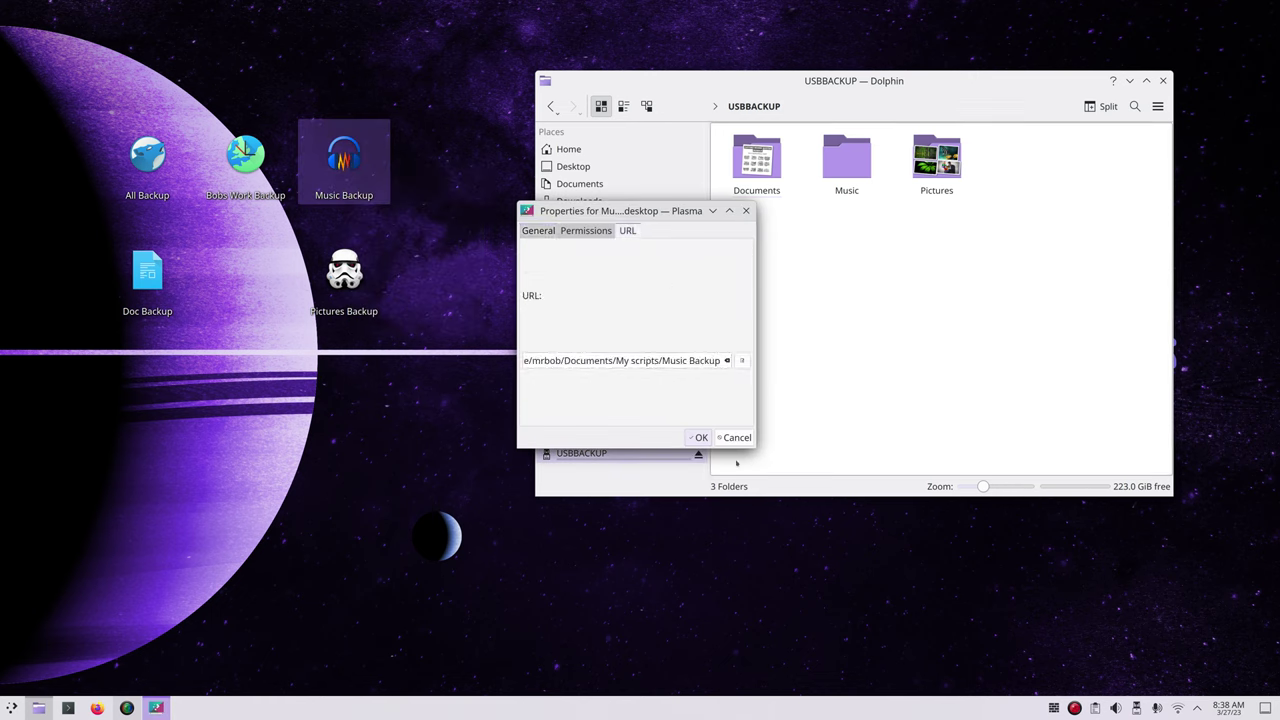
{"action": "left_click", "coordinate": [697, 437]}
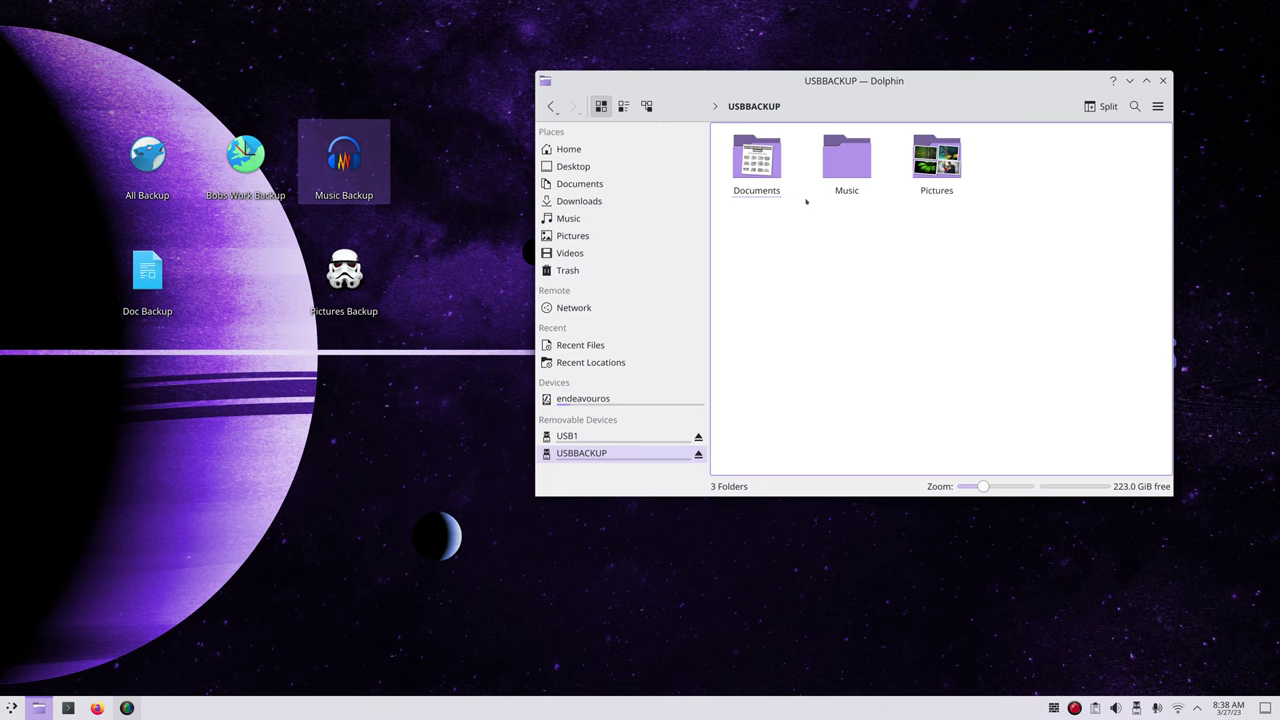
- Open the Music Backup script from Documents/My scripts for viewing, review its rsync command, and close it
{"action": "left_click", "coordinate": [563, 186]}
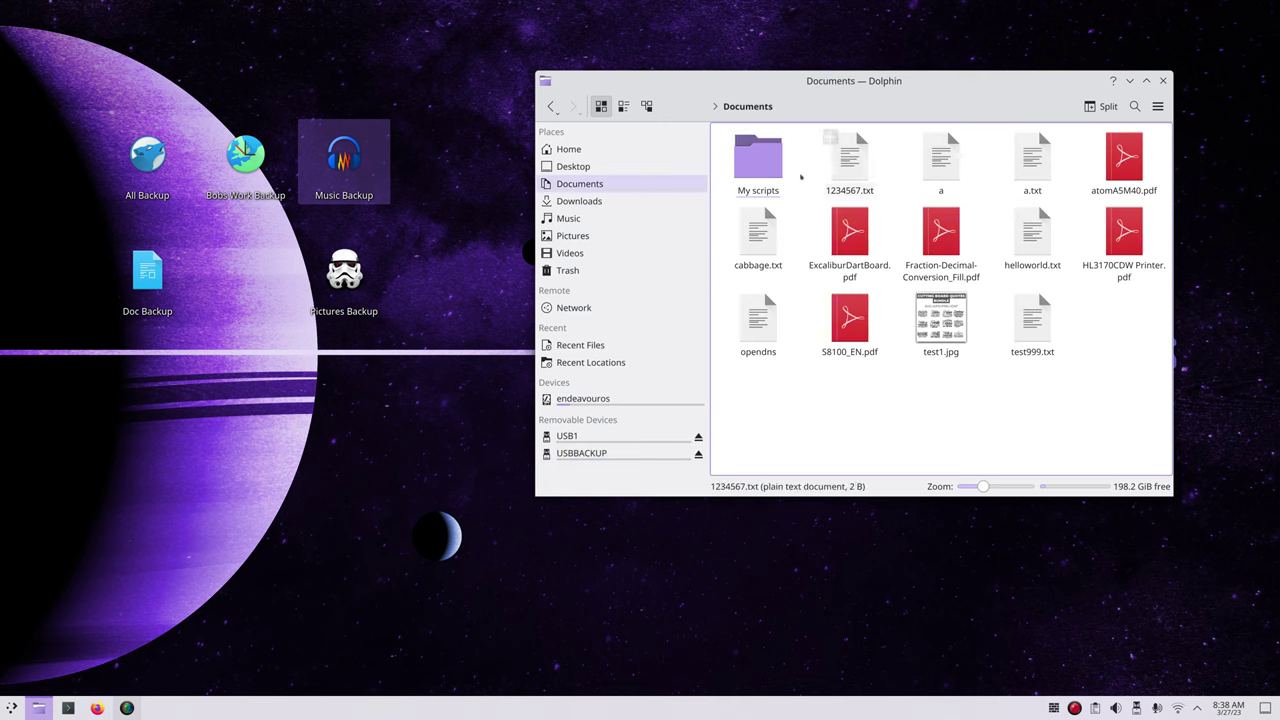
{"action": "left_click", "coordinate": [757, 157]}
{"action": "left_click", "coordinate": [1048, 170]}
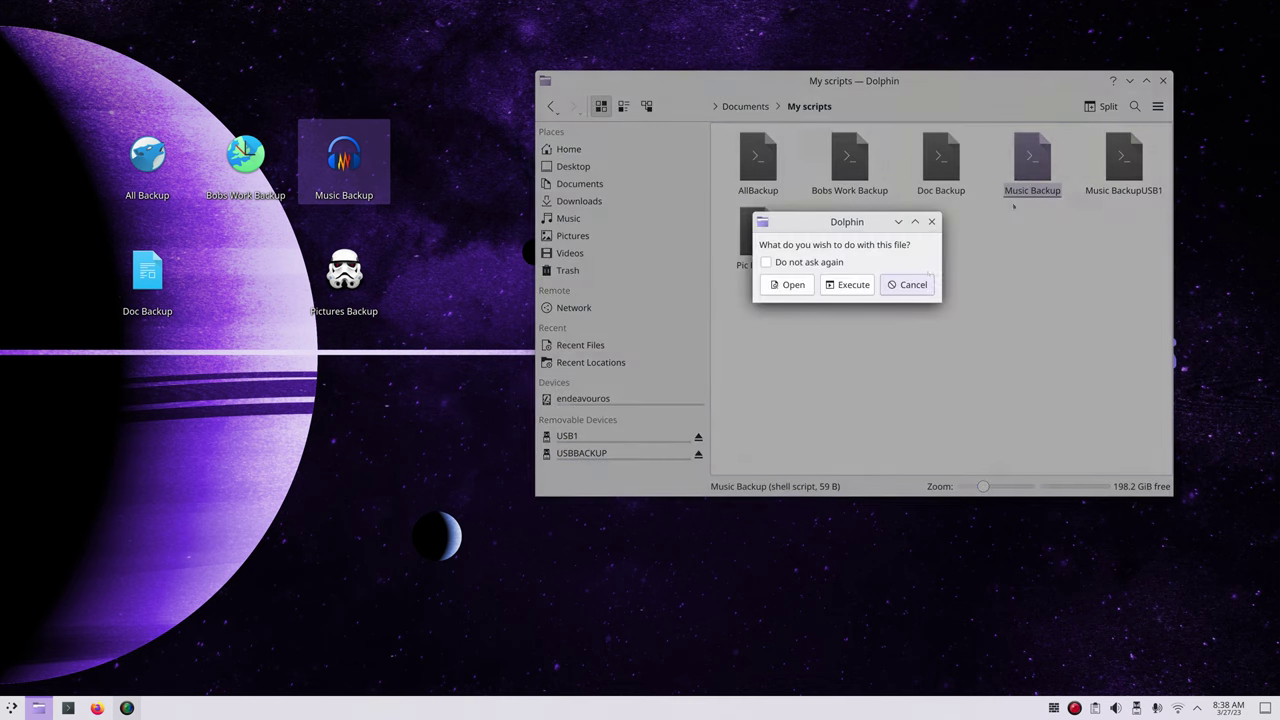
{"action": "left_click", "coordinate": [788, 285]}
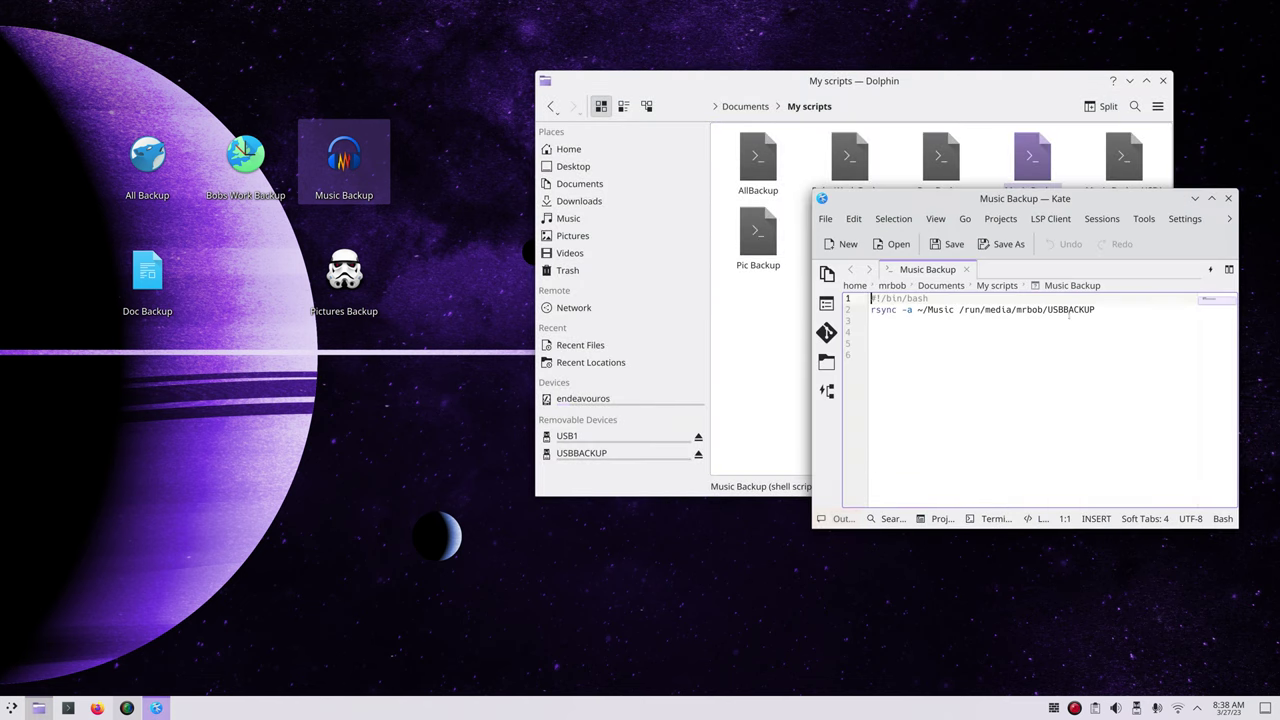
{"action": "left_click", "coordinate": [1228, 198]}
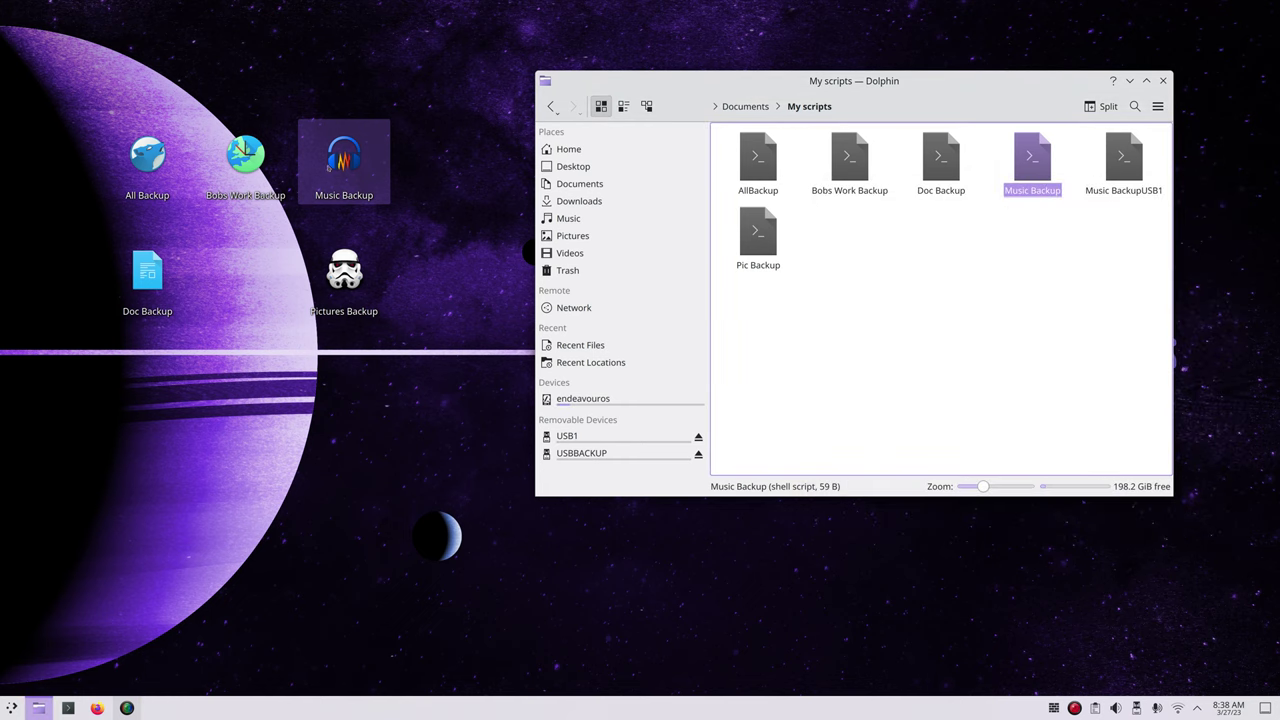
- Run the Music Backup desktop shortcut and check the Music folders on USBBACKUP and USB1 for HelloWorld
{"action": "left_click", "coordinate": [331, 165]}
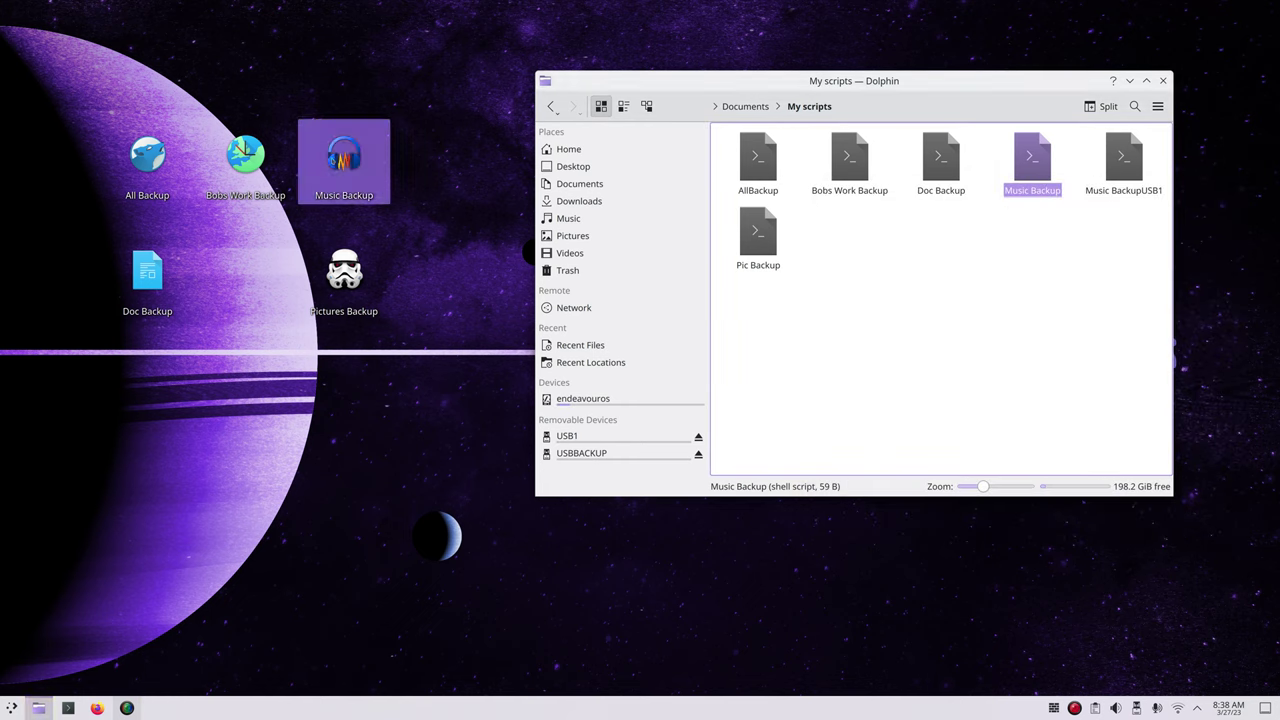
{"action": "left_click", "coordinate": [601, 455]}
{"action": "double_click", "coordinate": [834, 162]}
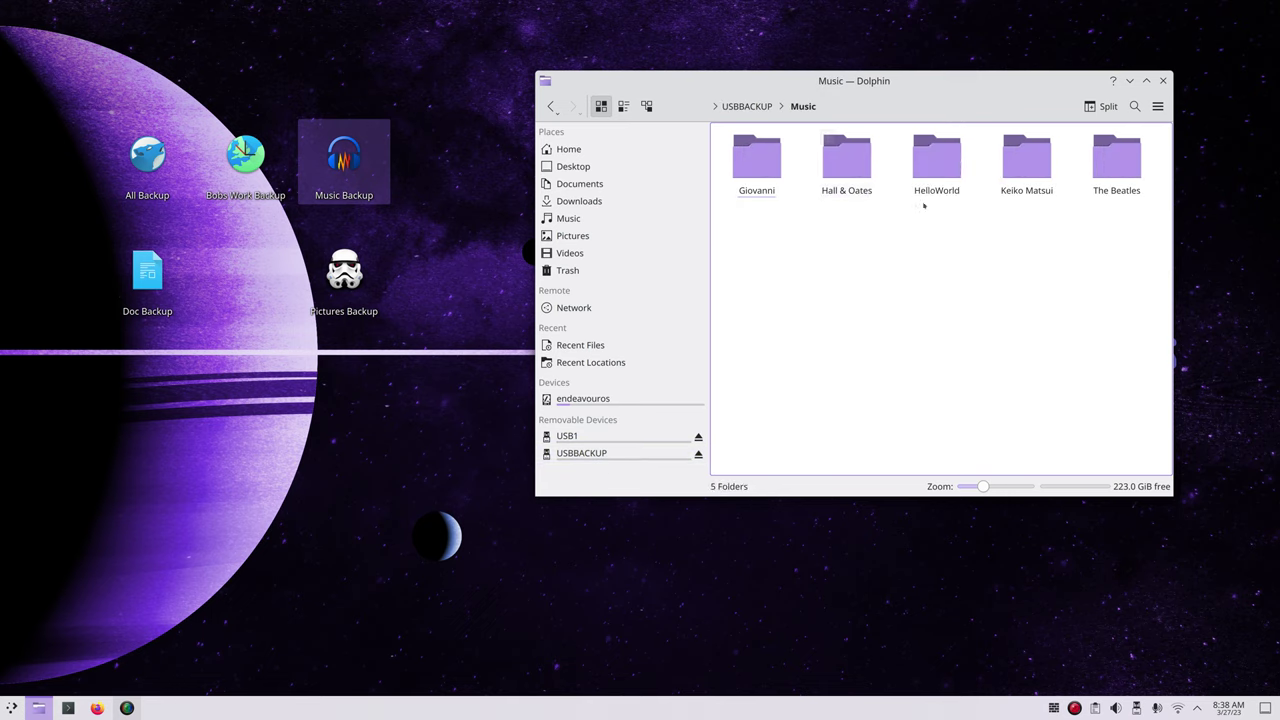
{"action": "left_click", "coordinate": [630, 436]}
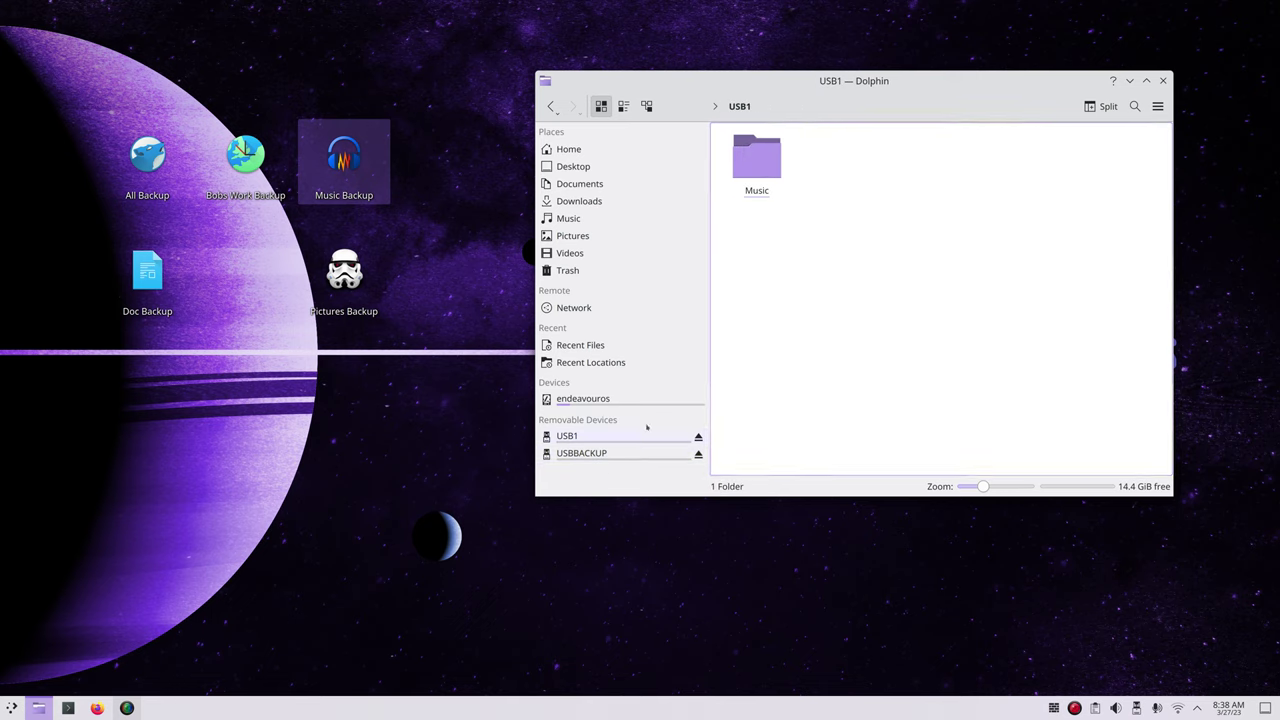
{"action": "double_click", "coordinate": [758, 158]}
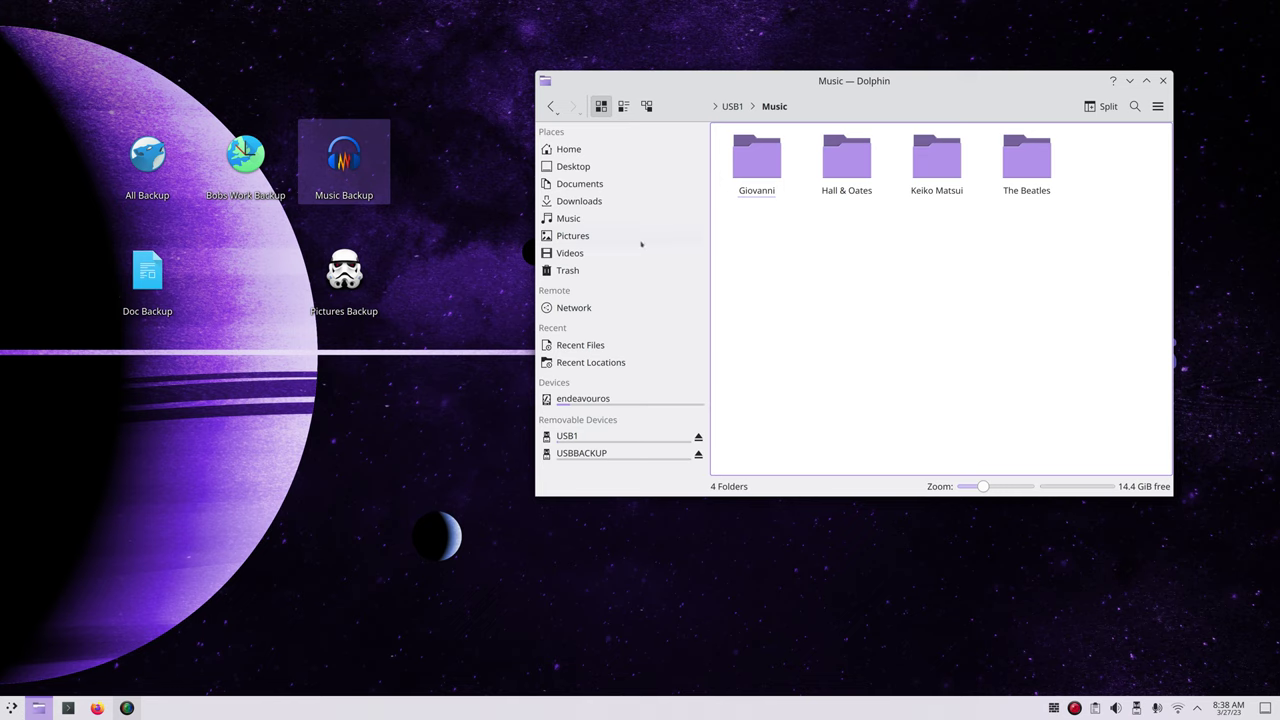
- Execute the Music BackupUSB1 script from Documents/My scripts and check the Music folder on the USB1 drive
{"action": "left_click", "coordinate": [596, 187]}
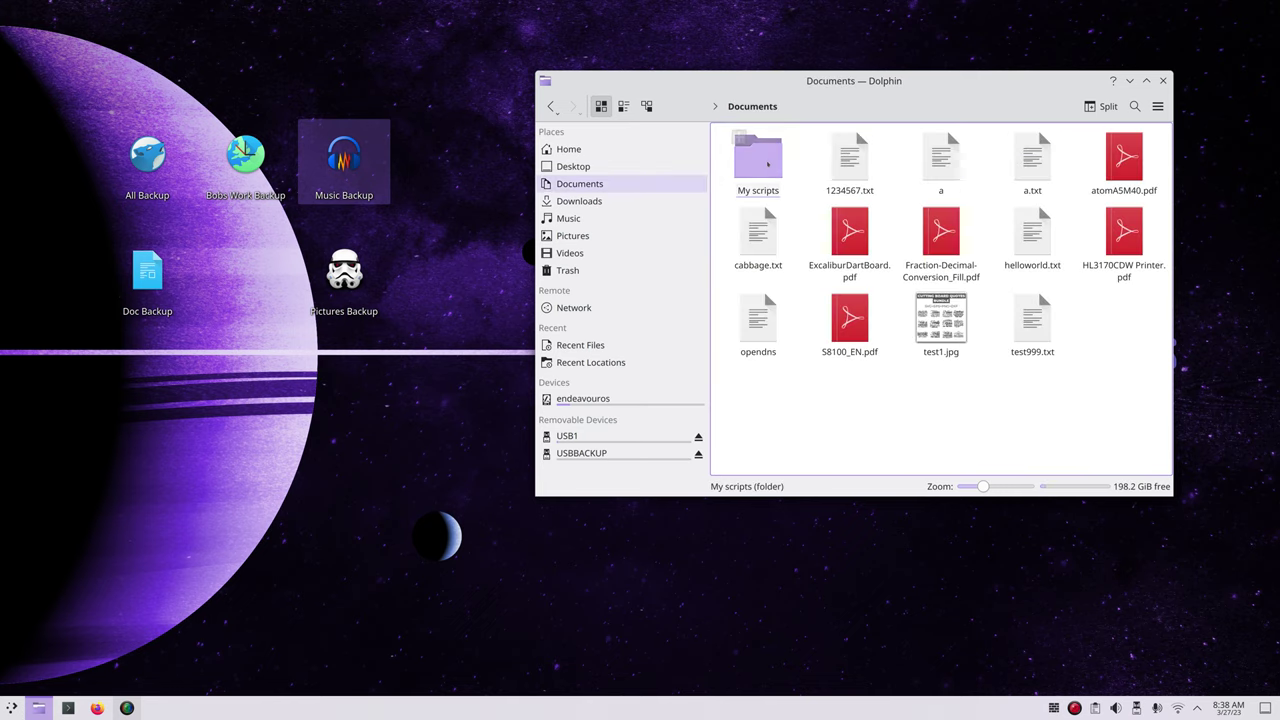
{"action": "double_click", "coordinate": [765, 160]}
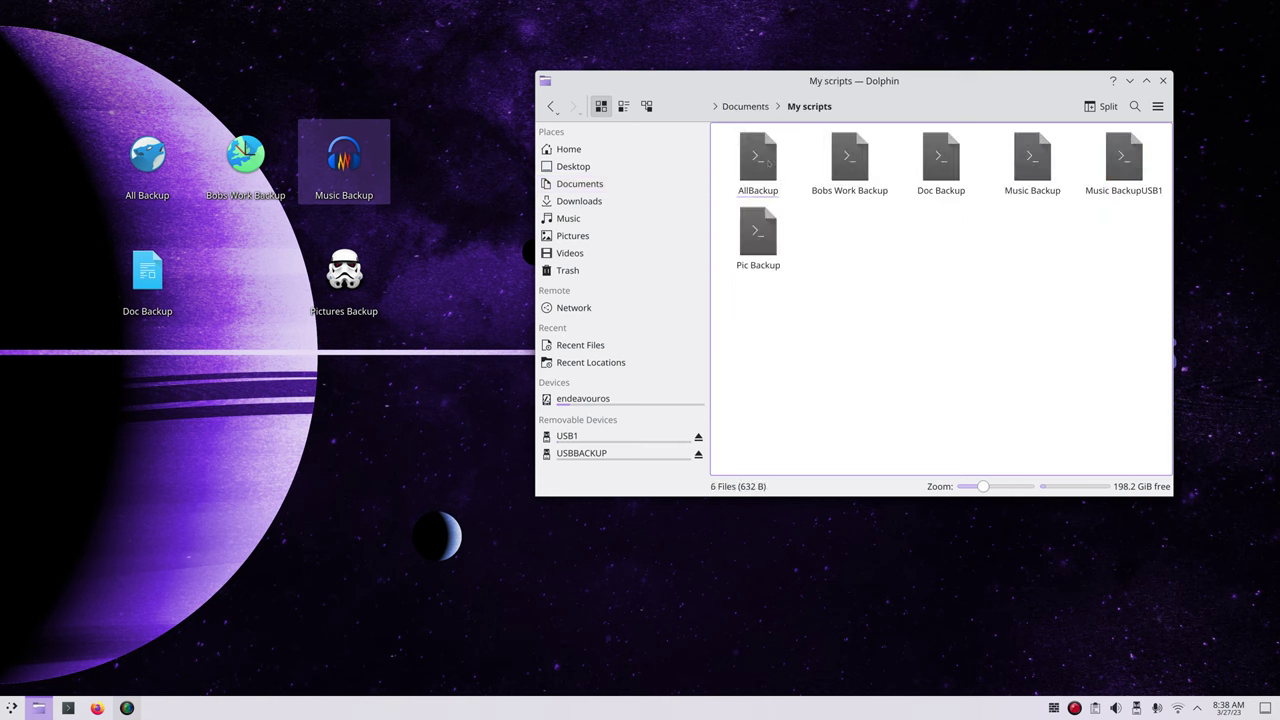
{"action": "left_click", "coordinate": [1122, 160]}
{"action": "left_click", "coordinate": [848, 284]}
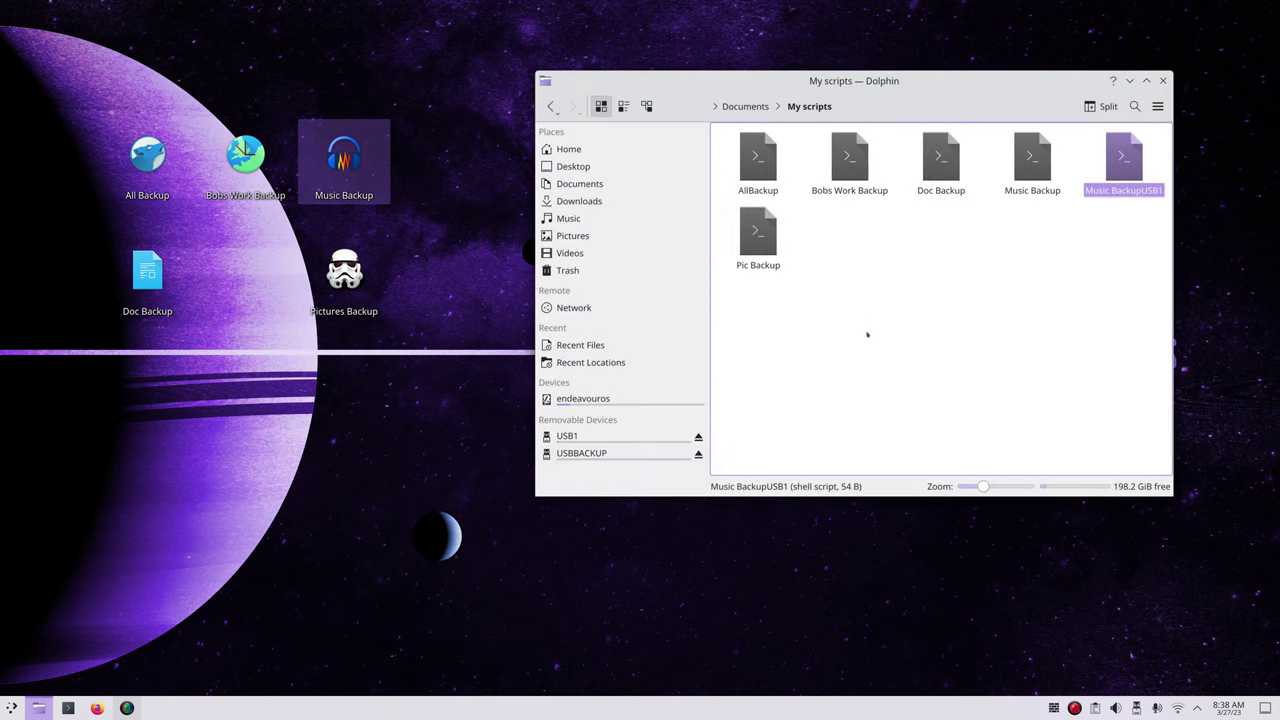
{"action": "left_click", "coordinate": [567, 436]}
{"action": "left_click", "coordinate": [757, 157]}
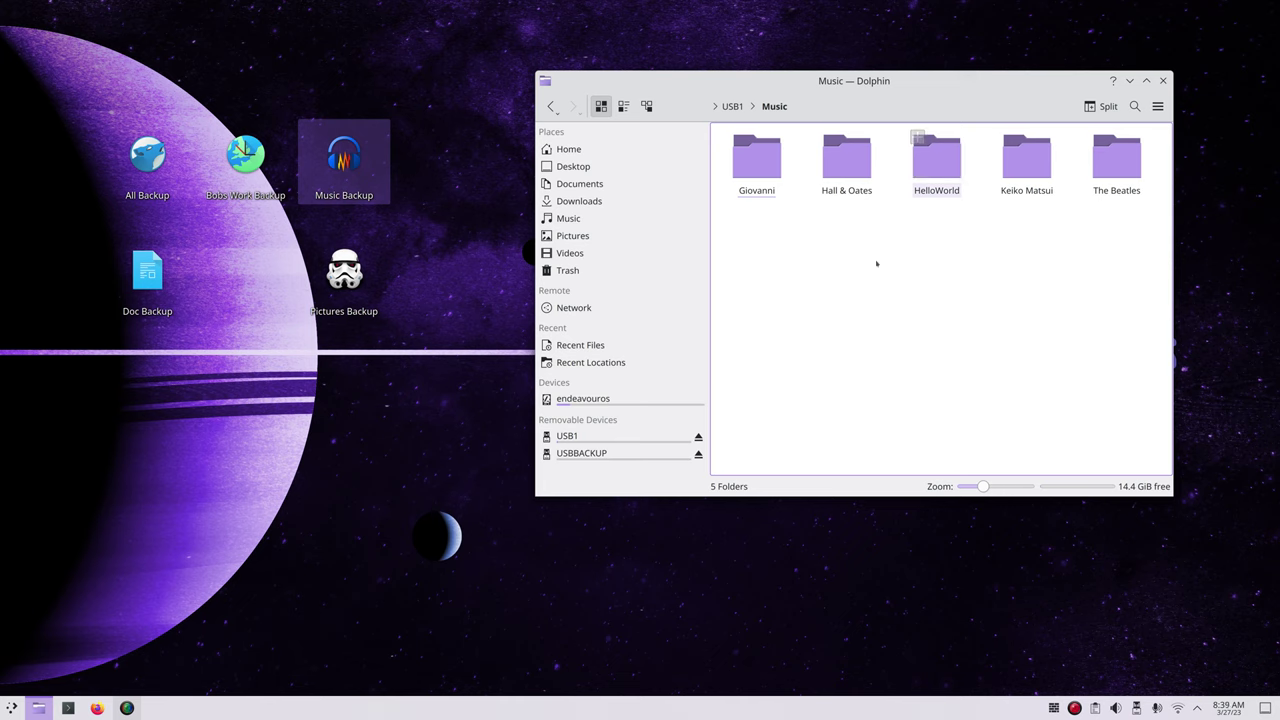
- Start a new desktop link to a location and name it "MusicBackup USB1"
{"action": "left_click", "coordinate": [575, 185]}
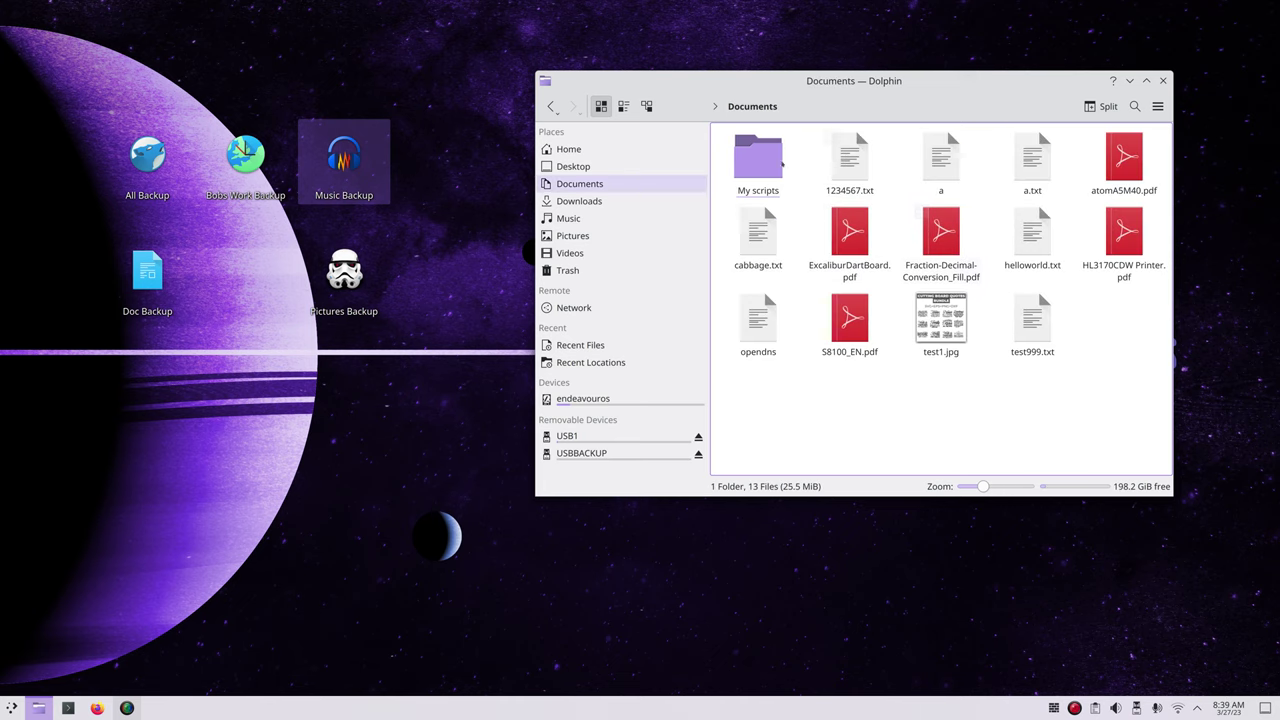
{"action": "left_click", "coordinate": [757, 157]}
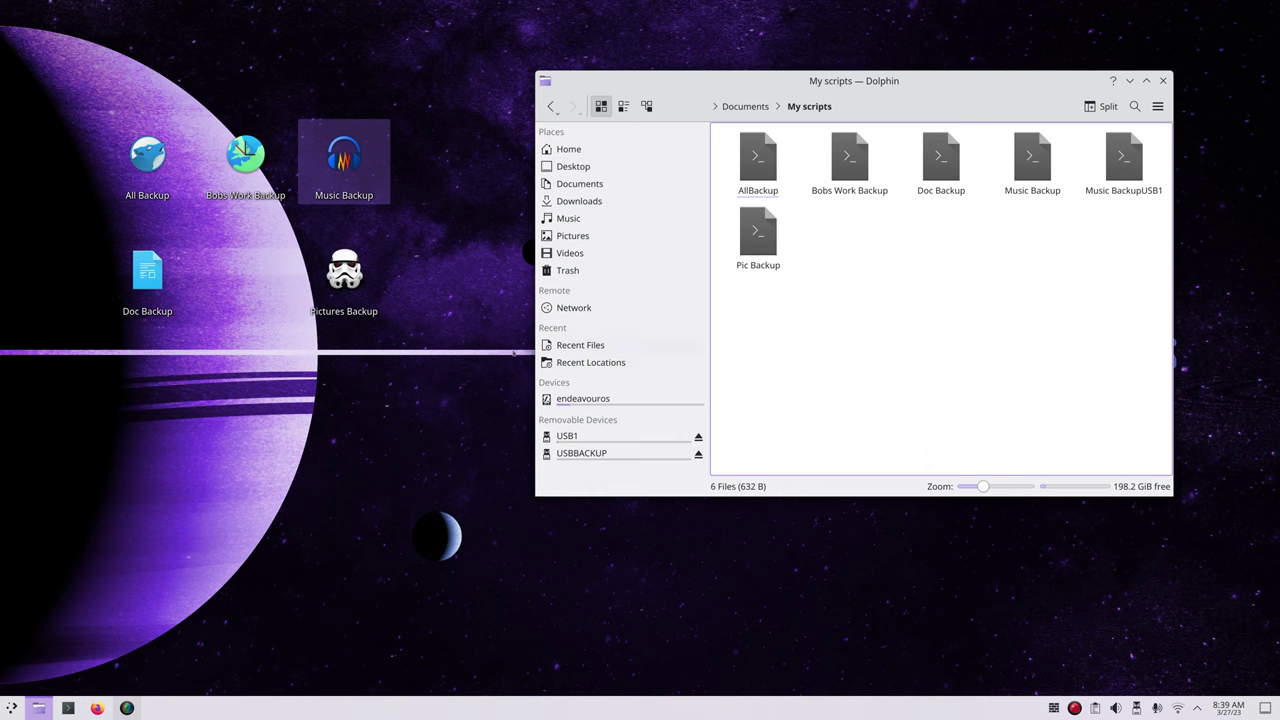
{"action": "right_click", "coordinate": [150, 396]}
{"action": "mouse_move", "coordinate": [240, 434]}
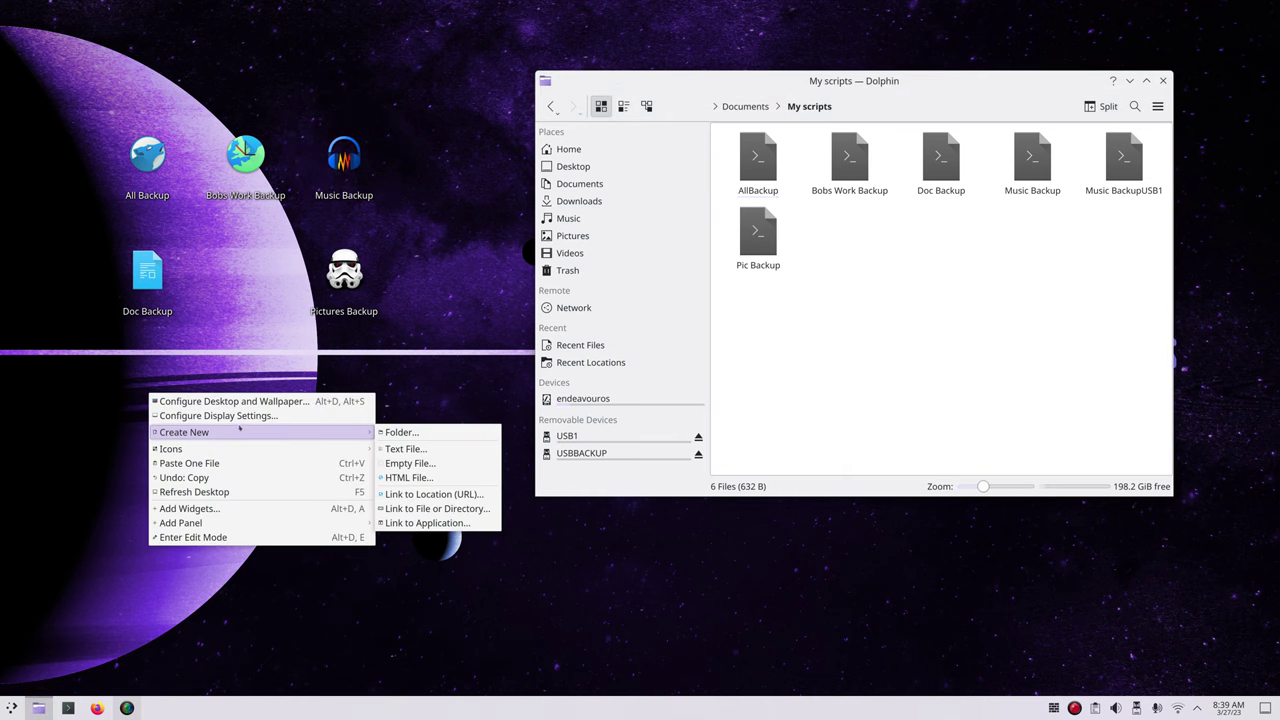
{"action": "left_click", "coordinate": [452, 495]}
{"action": "left_click_drag", "start_coordinate": [516, 293], "coordinate": [200, 379]}
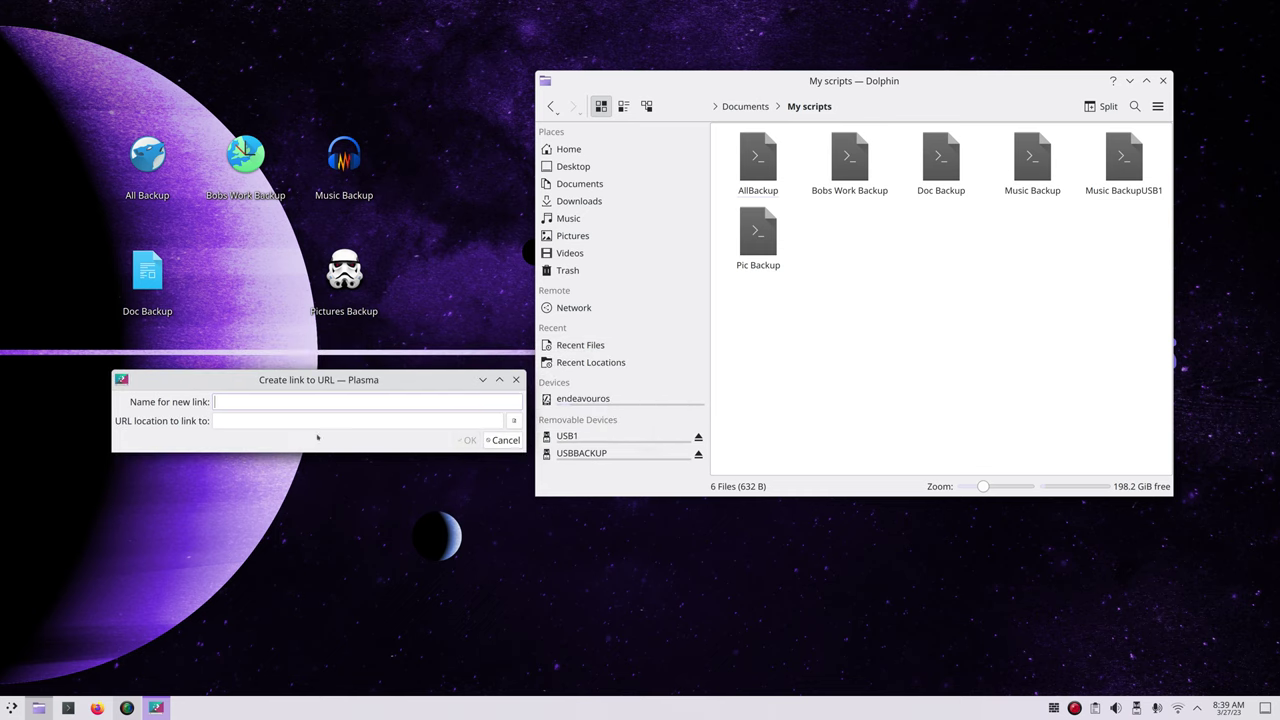
{"action": "type", "text": "MusicBackup USB1"}
- Point the new link to the Music BackupUSB1 script in Documents/My scripts and create it
{"action": "left_click", "coordinate": [514, 421]}
{"action": "left_click", "coordinate": [540, 438]}
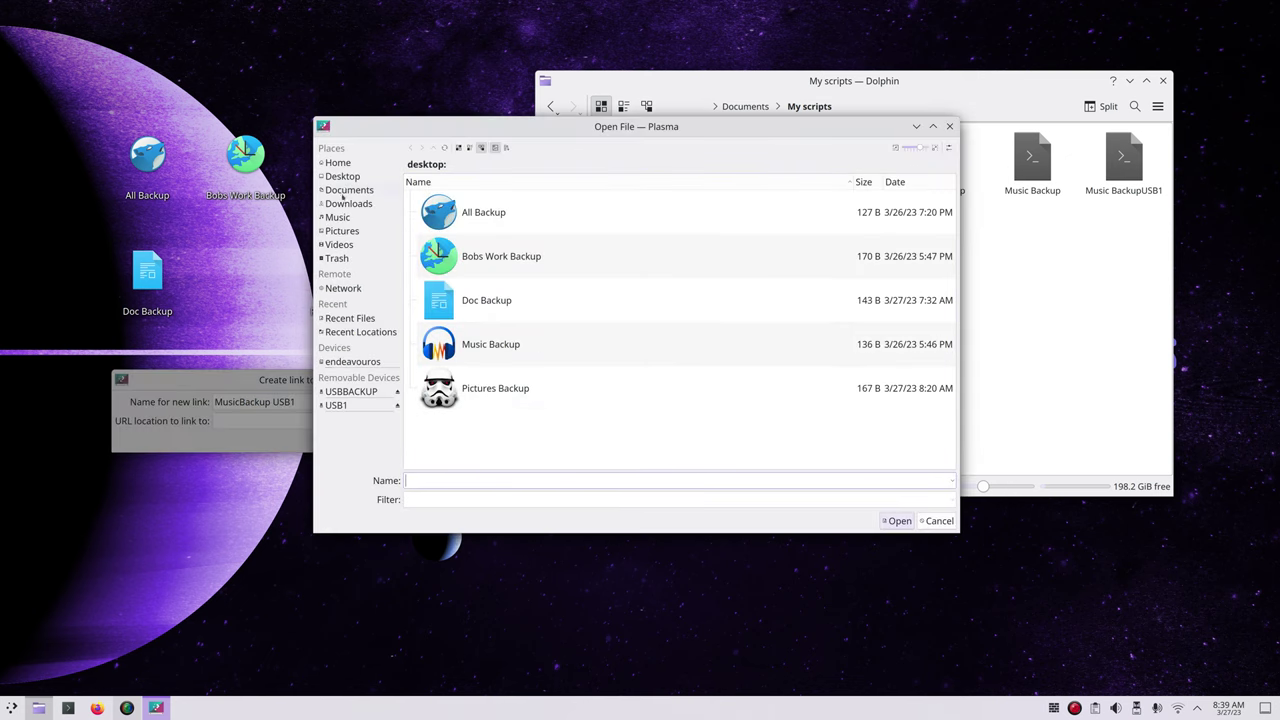
{"action": "left_click", "coordinate": [349, 189]}
{"action": "left_click", "coordinate": [411, 212]}
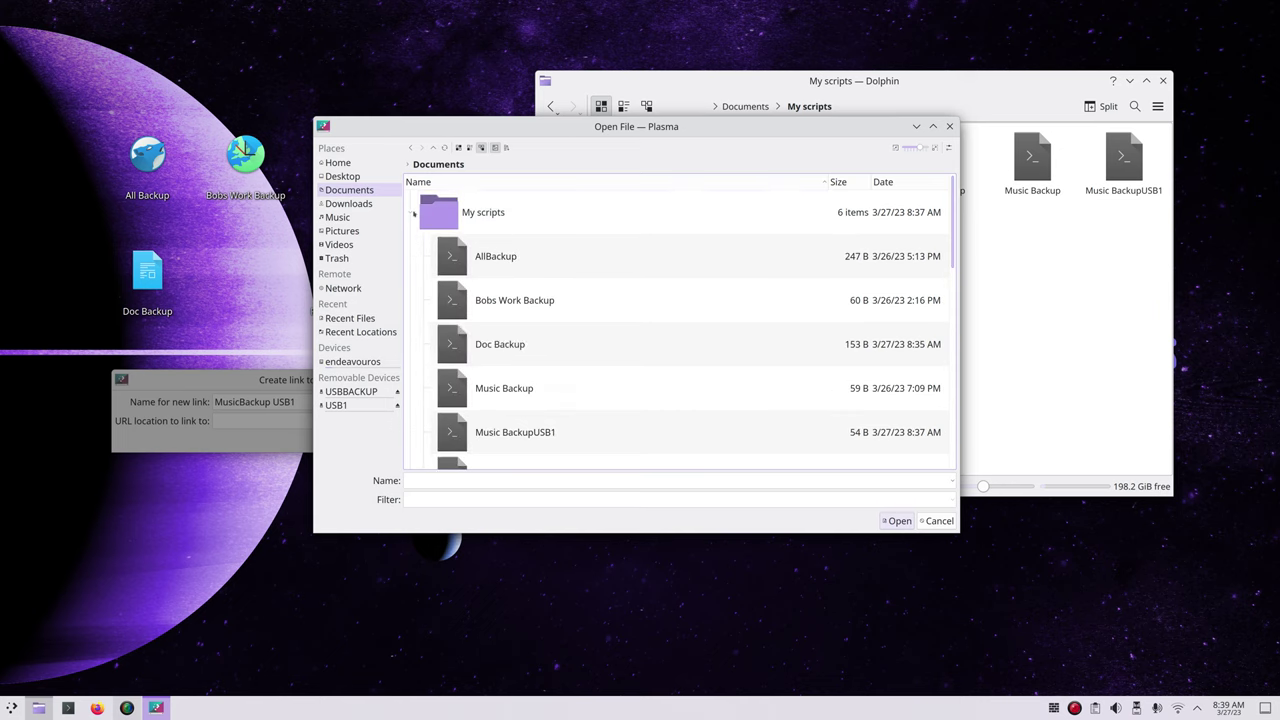
{"action": "left_click", "coordinate": [515, 460]}
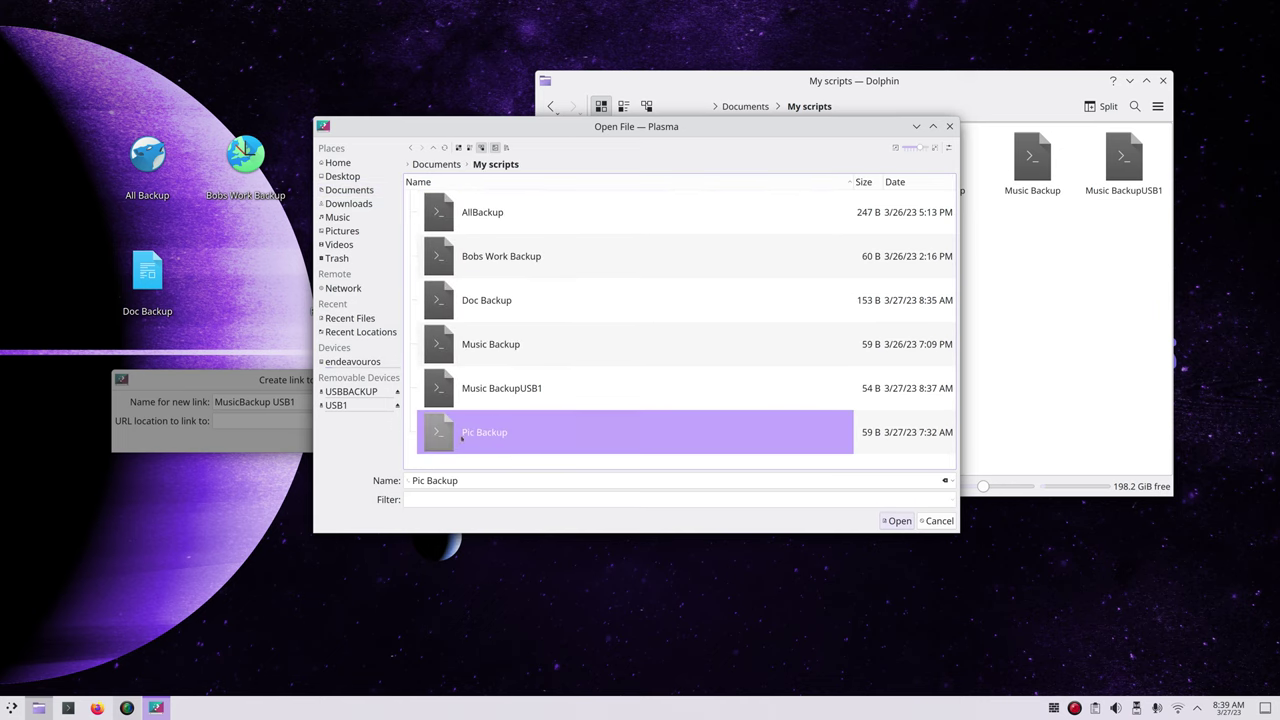
{"action": "left_click", "coordinate": [456, 388]}
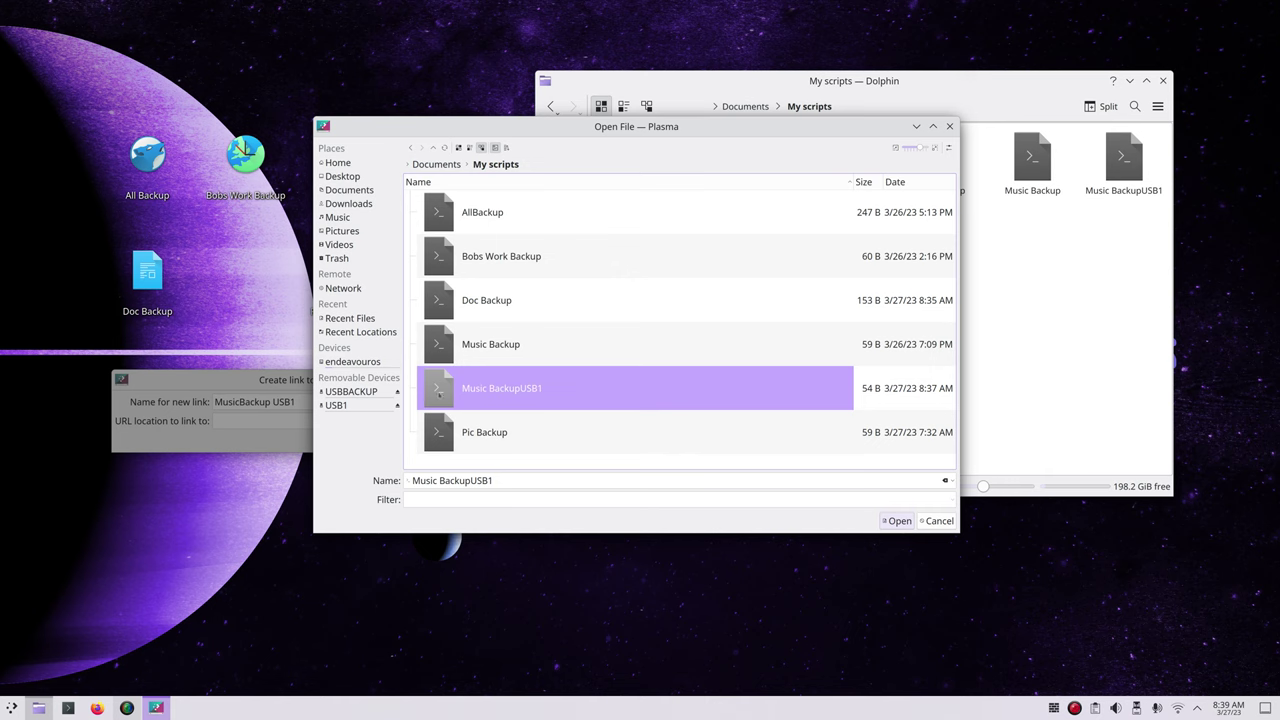
{"action": "left_click", "coordinate": [897, 520]}
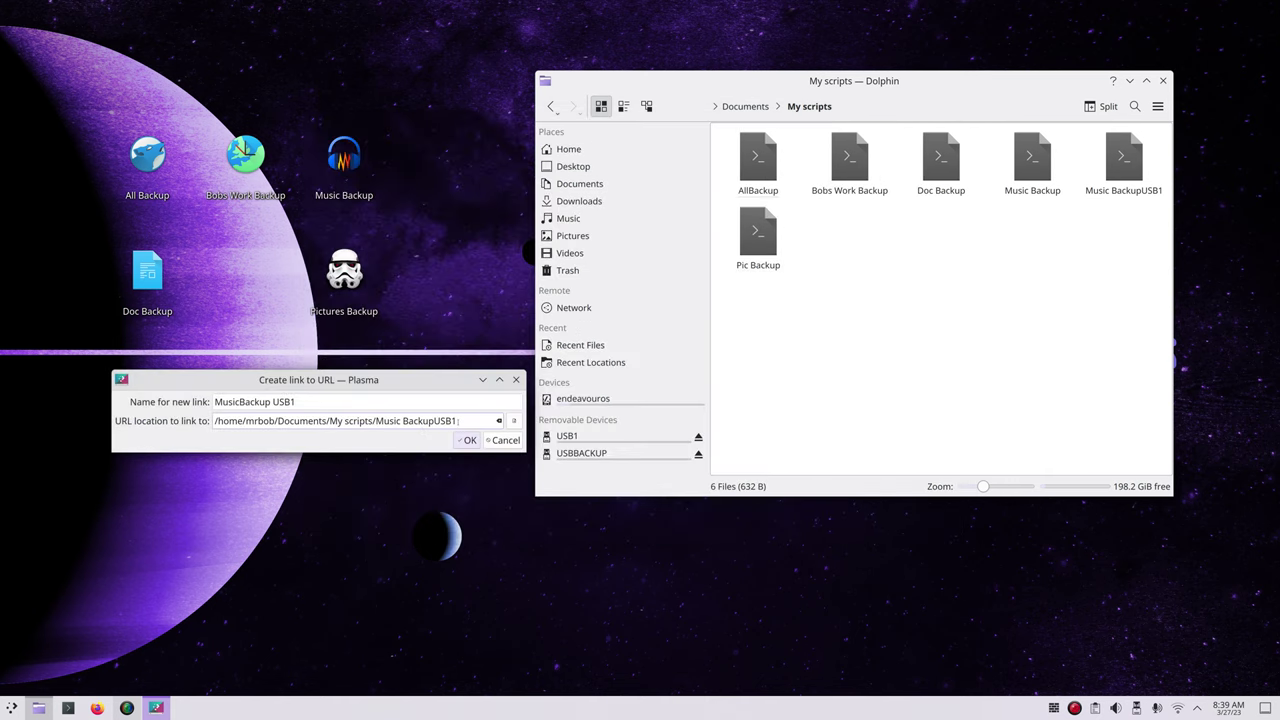
{"action": "left_click", "coordinate": [467, 441]}
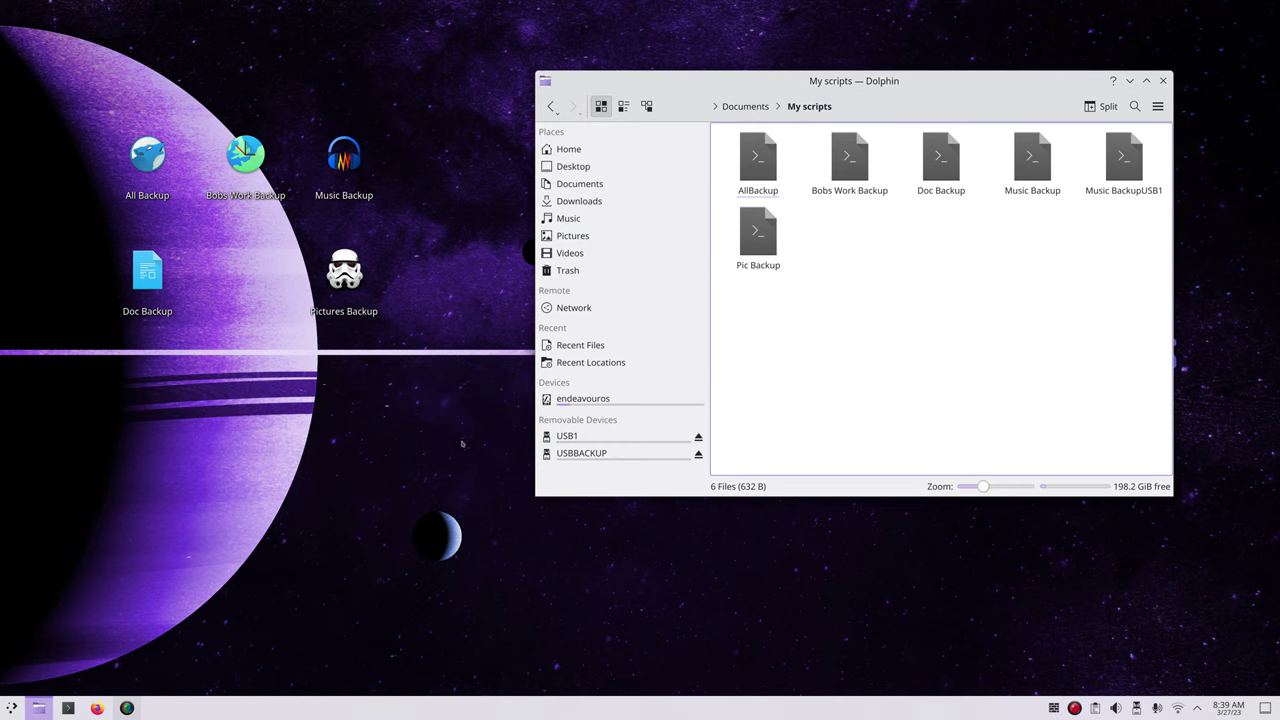
- Change the MusicBackup USB1 shortcut's icon to the orange "allig..." icon from the Applications set
{"action": "right_click", "coordinate": [242, 383]}
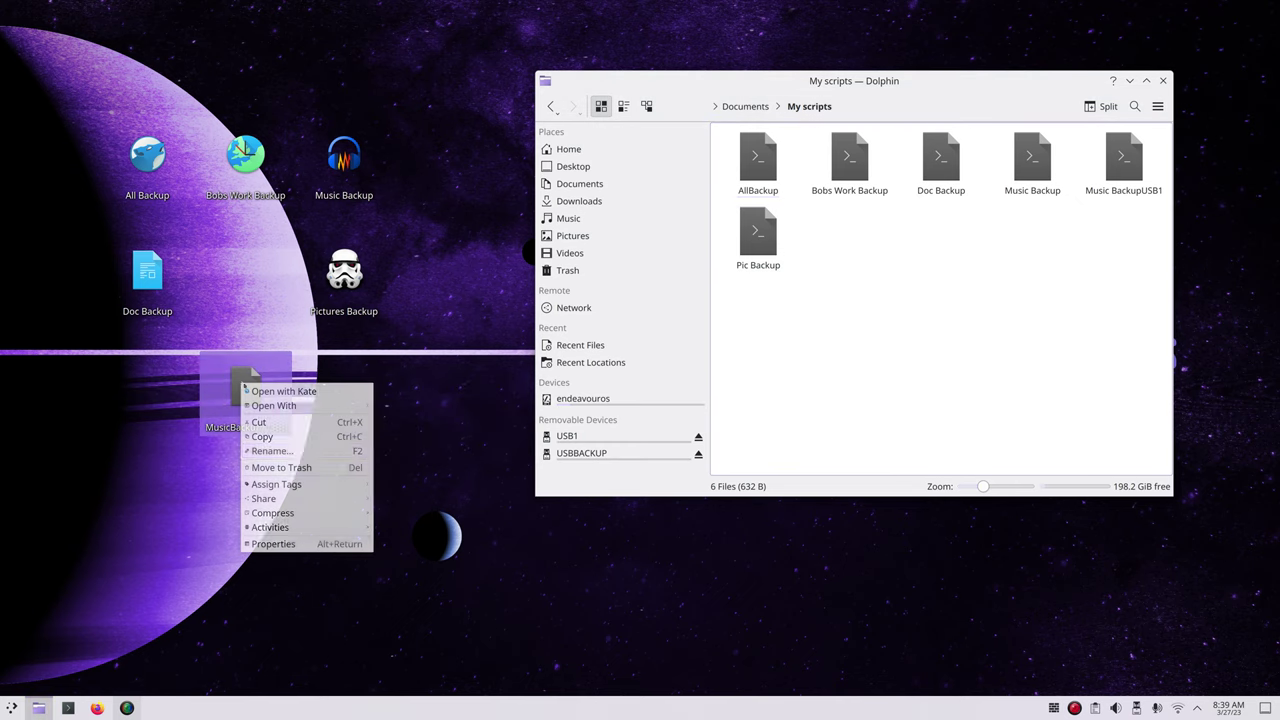
{"action": "left_click", "coordinate": [303, 546]}
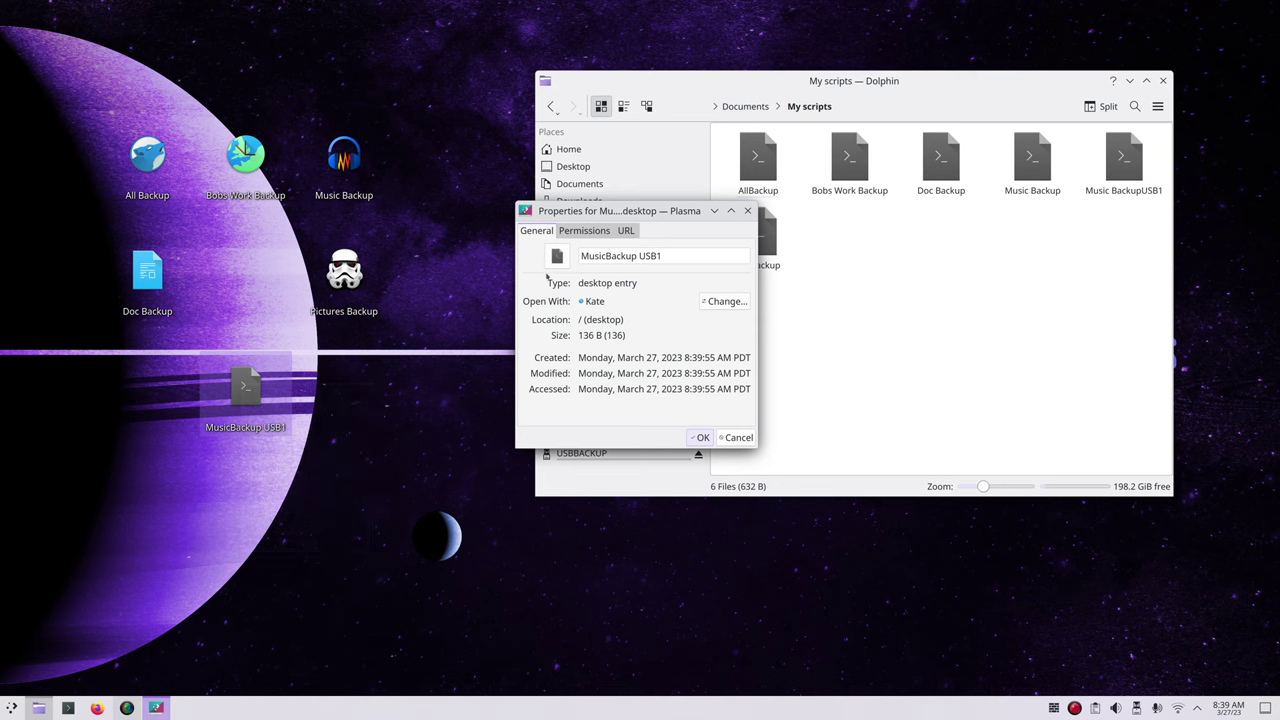
{"action": "left_click", "coordinate": [557, 256]}
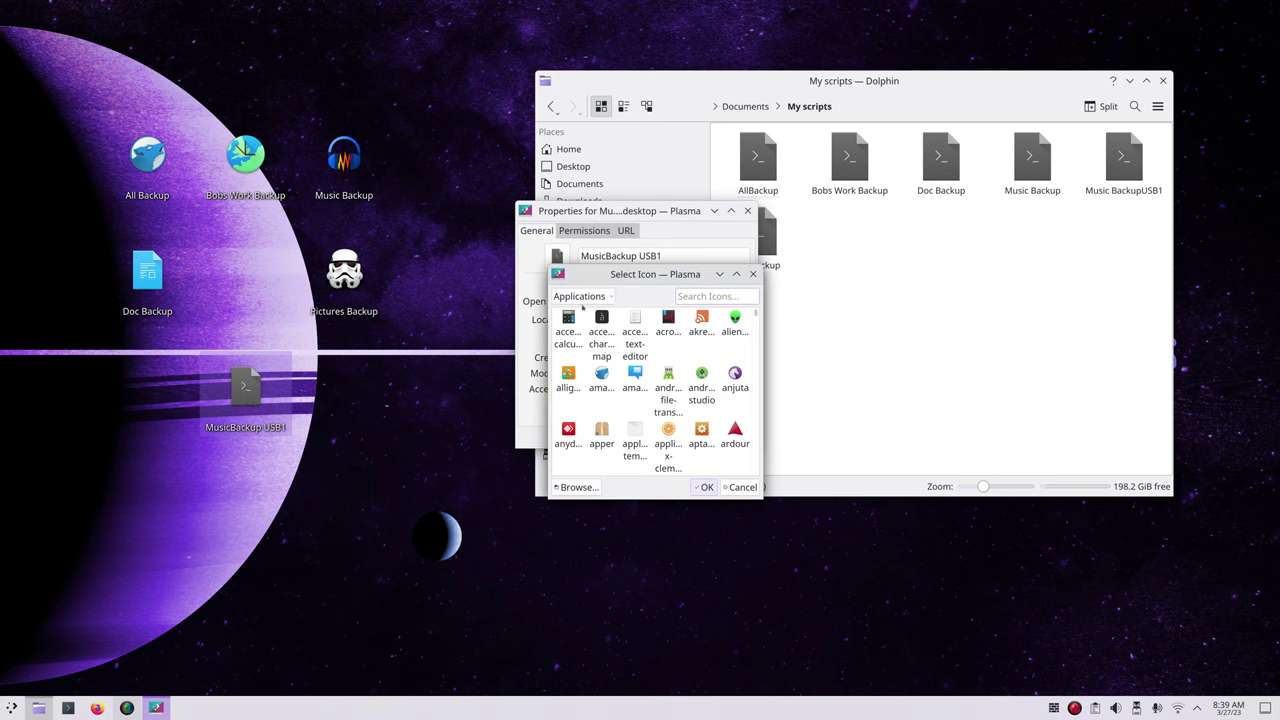
{"action": "left_click", "coordinate": [568, 380]}
{"action": "left_click", "coordinate": [703, 487]}
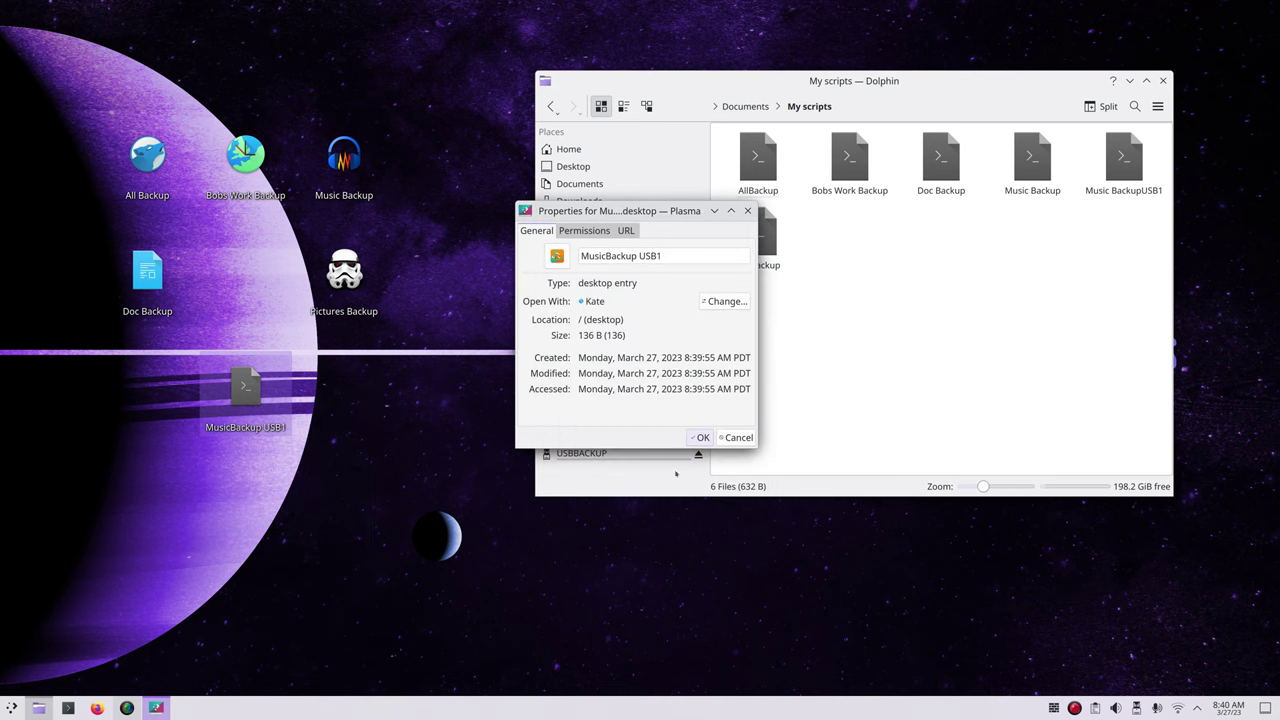
{"action": "left_click", "coordinate": [700, 438]}
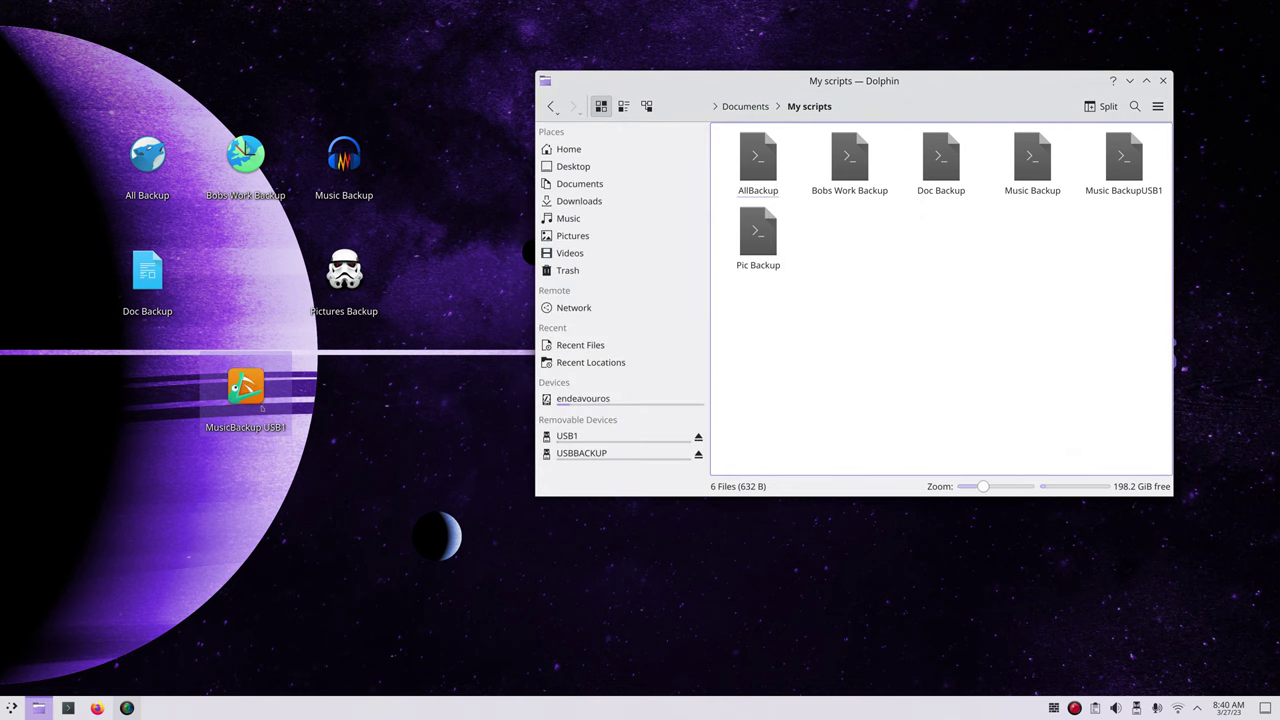
- Delete the Music folder from the USB1 drive
{"action": "left_click", "coordinate": [603, 436]}
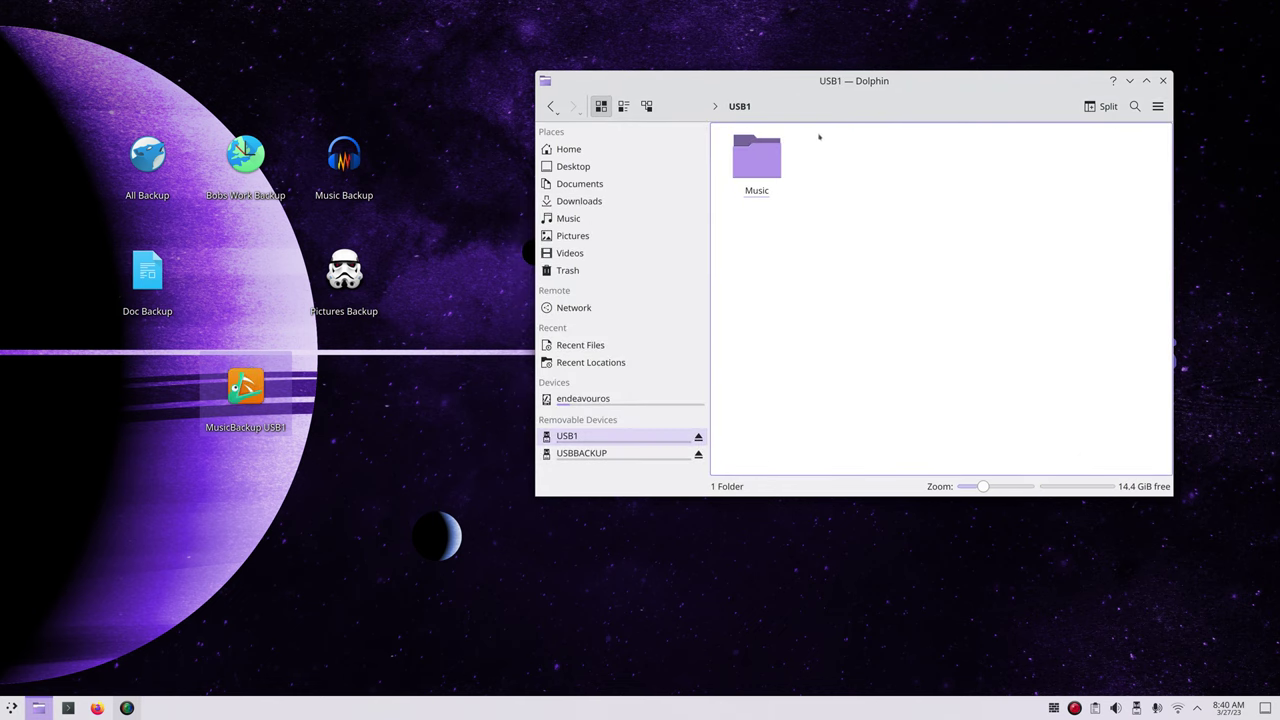
{"action": "left_click_drag", "start_coordinate": [819, 137], "coordinate": [726, 215]}
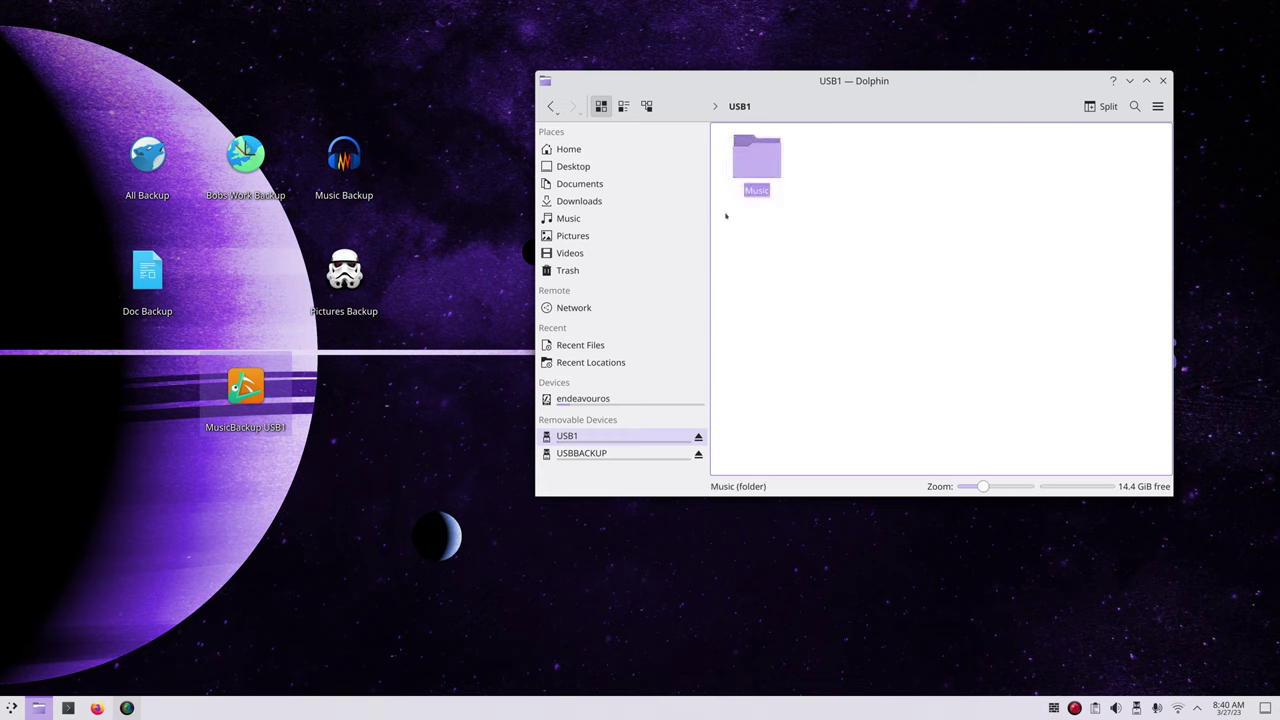
{"action": "key", "text": "Delete"}
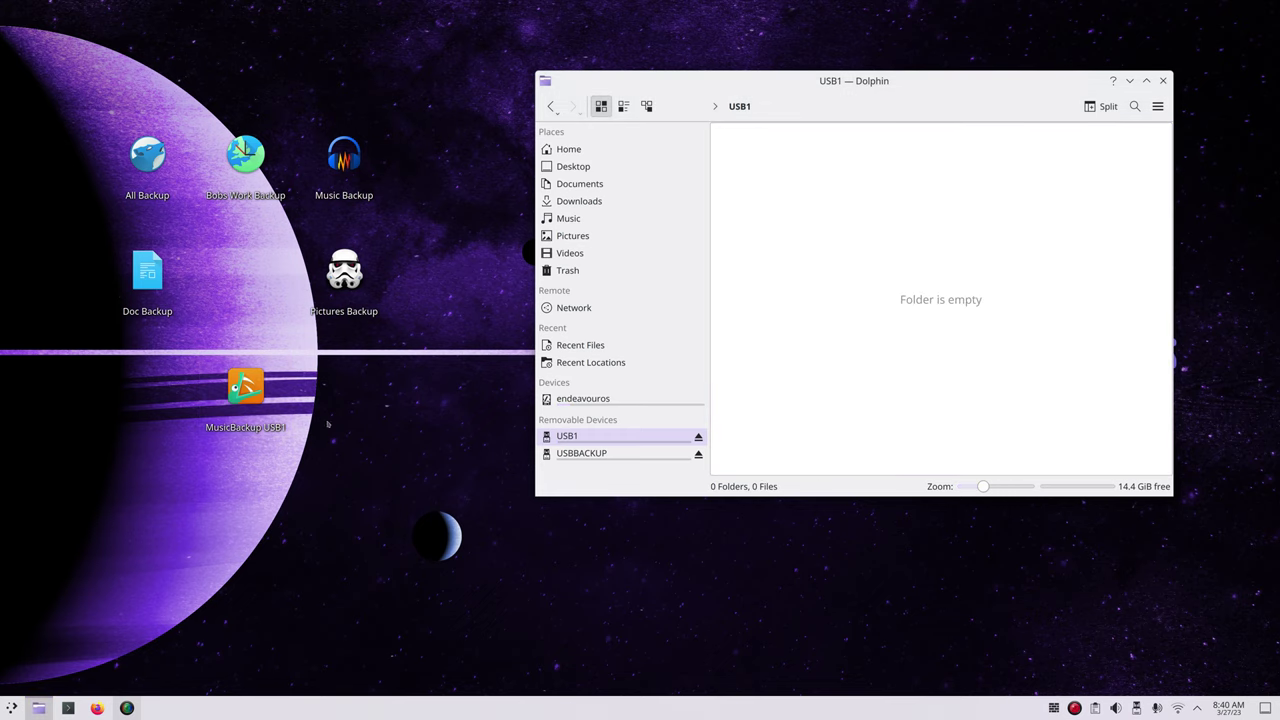
- Run the MusicBackup USB1 desktop shortcut to back up the Music folder to the USB1 drive
{"action": "left_click", "coordinate": [245, 388]}
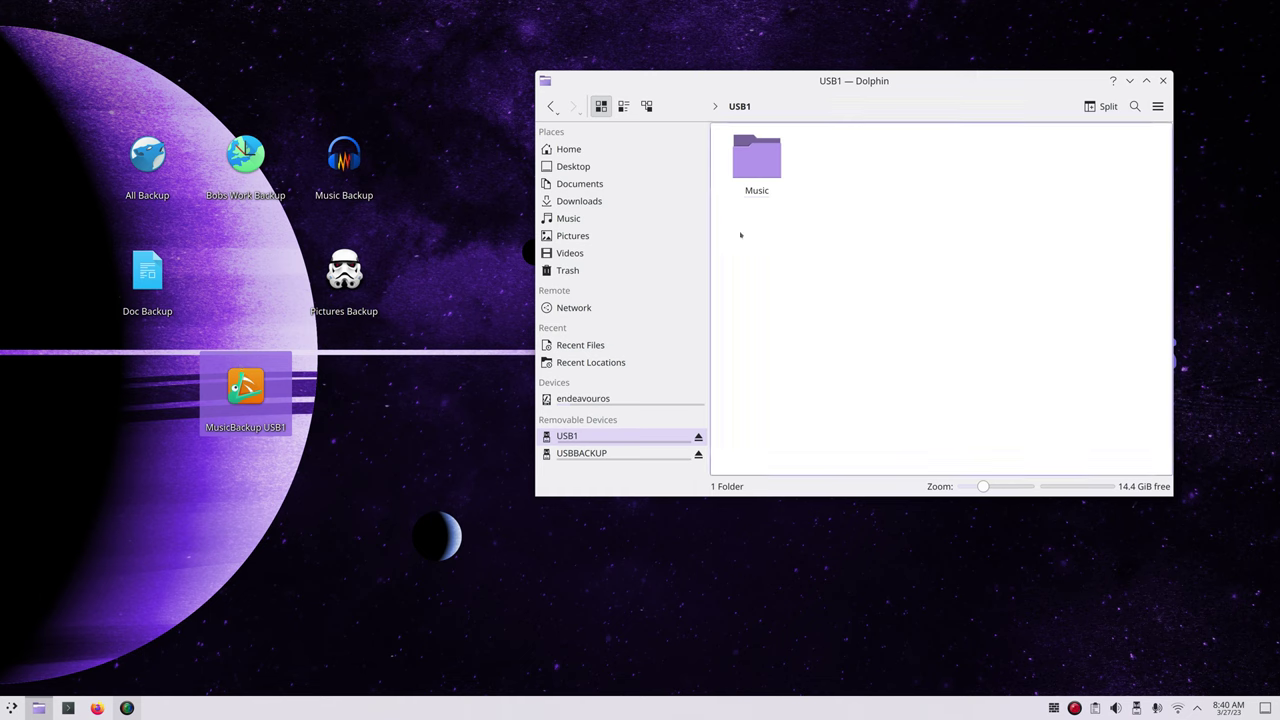
- Open the Music BackupUSB1 and Music Backup scripts from Documents/My scripts for viewing in the text editor
{"action": "left_click", "coordinate": [579, 183]}
{"action": "double_click", "coordinate": [755, 157]}
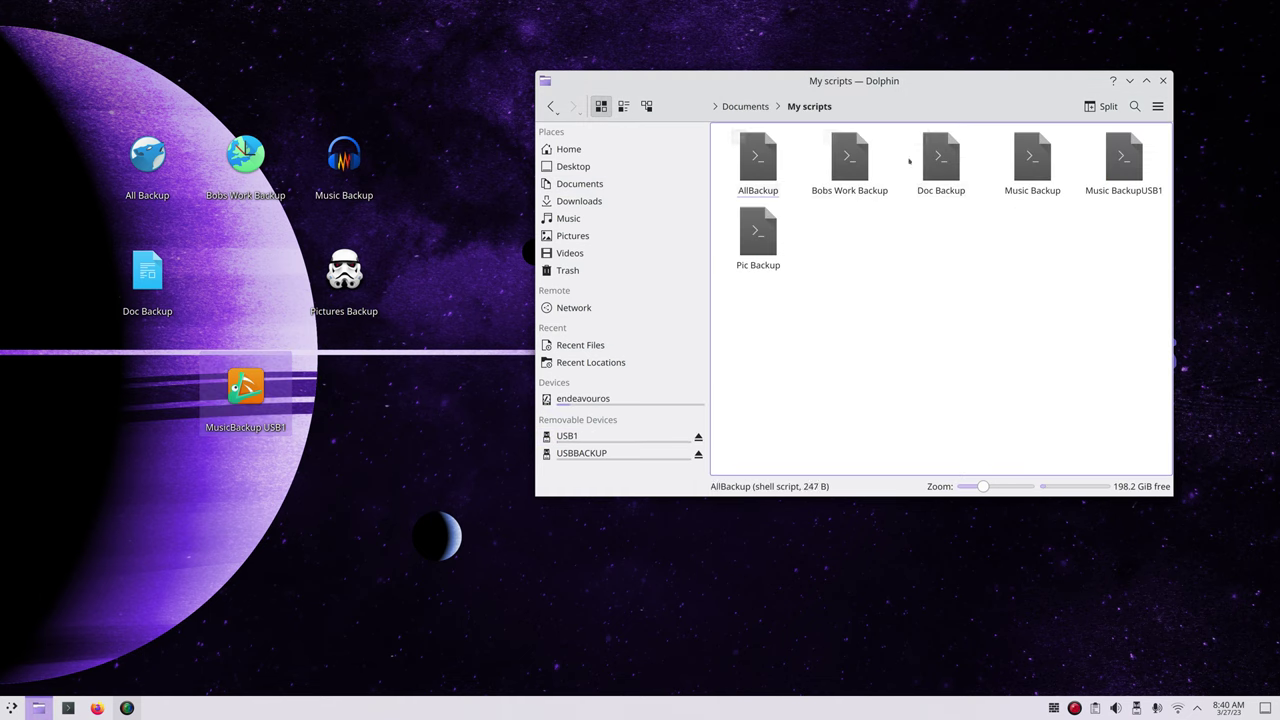
{"action": "double_click", "coordinate": [1123, 162]}
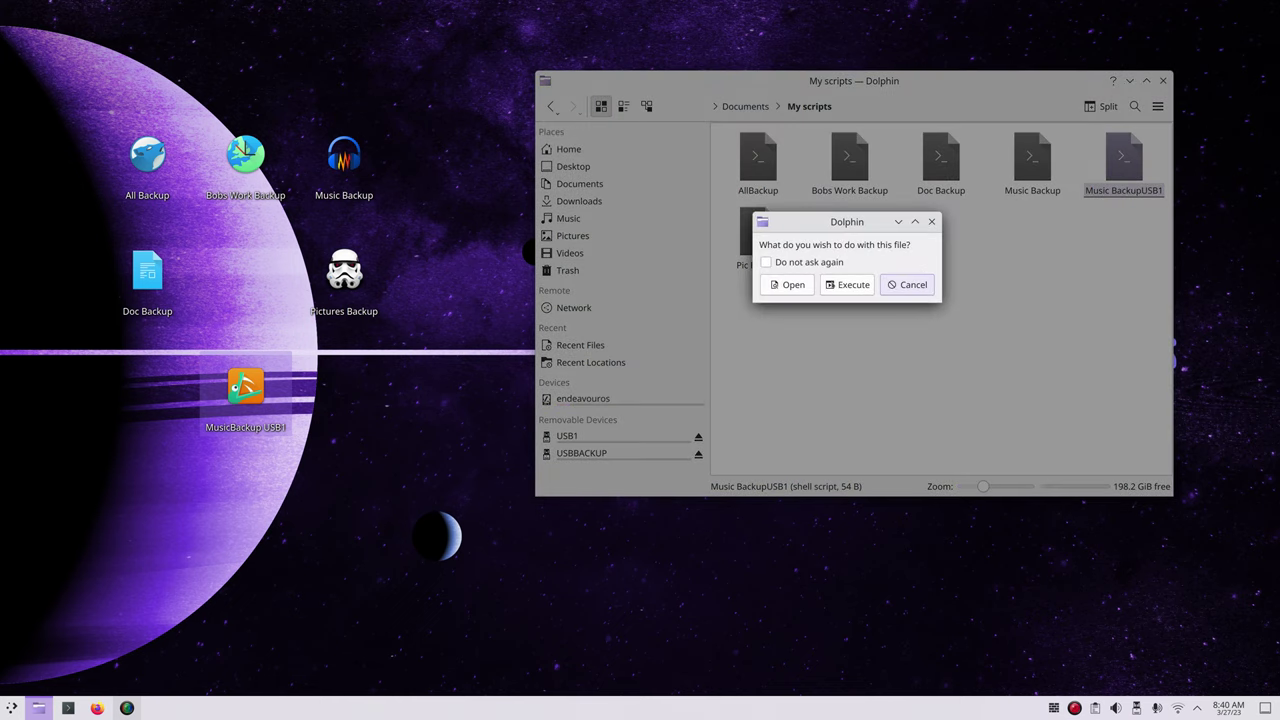
{"action": "left_click", "coordinate": [789, 284]}
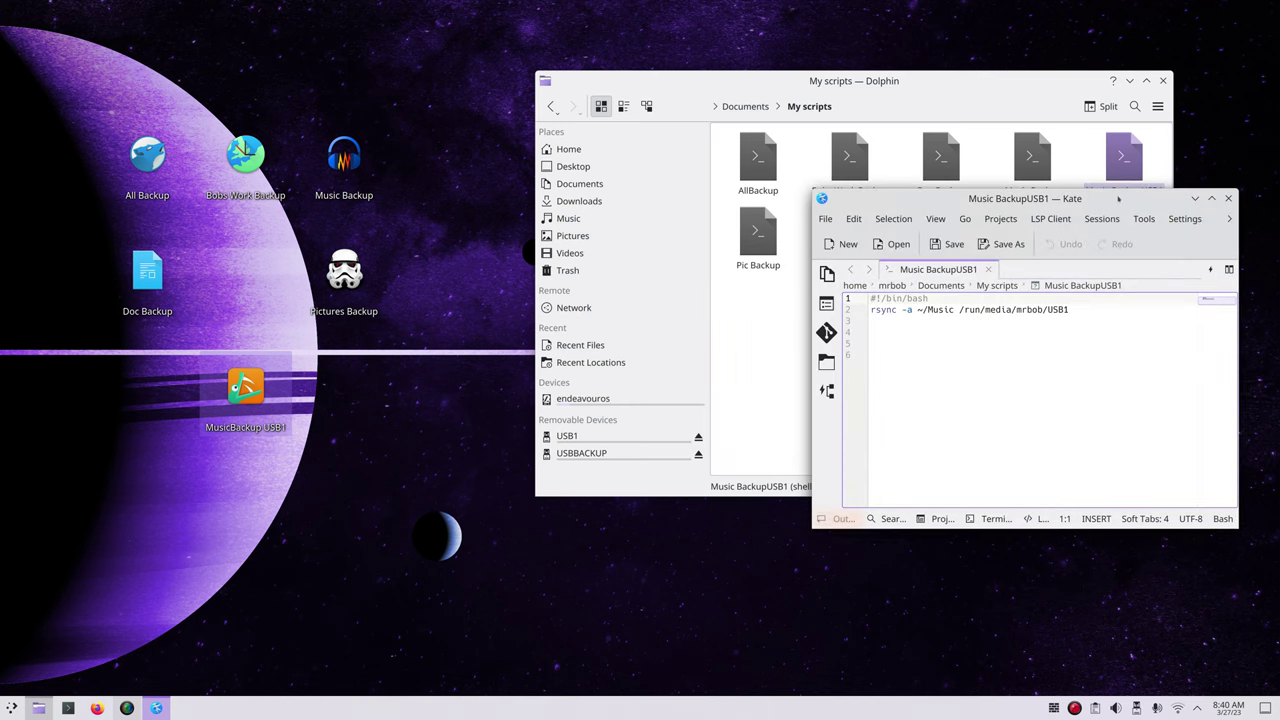
{"action": "left_click_drag", "start_coordinate": [1122, 197], "coordinate": [866, 232]}
{"action": "double_click", "coordinate": [1027, 186]}
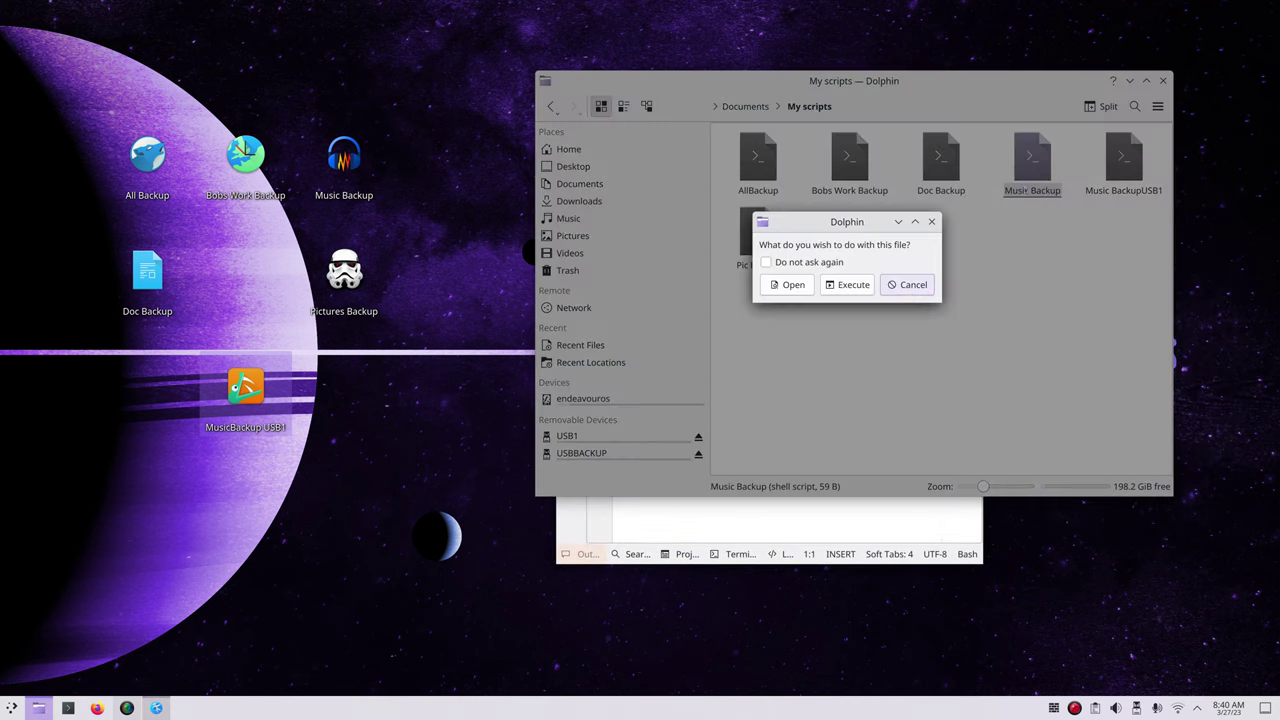
{"action": "left_click", "coordinate": [773, 285]}
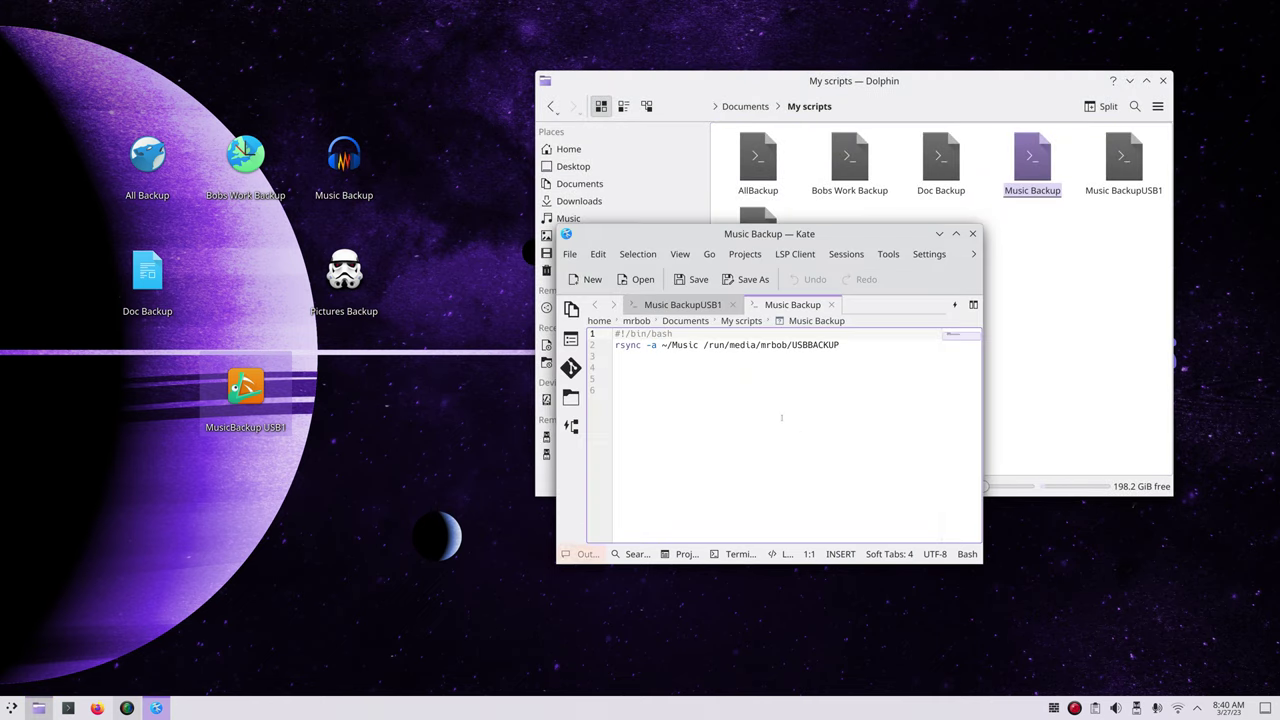
- Compare the rsync destinations in the Music BackupUSB1 and Music Backup scripts, and close the editor
{"action": "left_click", "coordinate": [683, 304]}
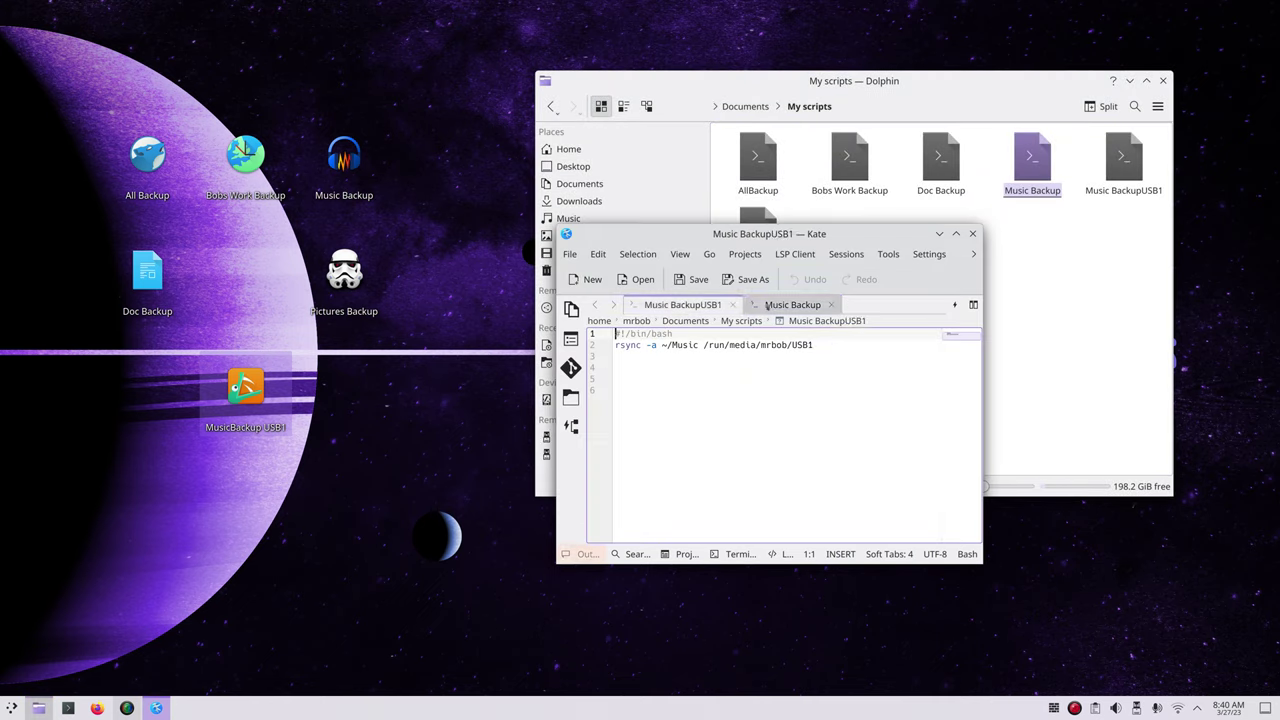
{"action": "left_click", "coordinate": [771, 305]}
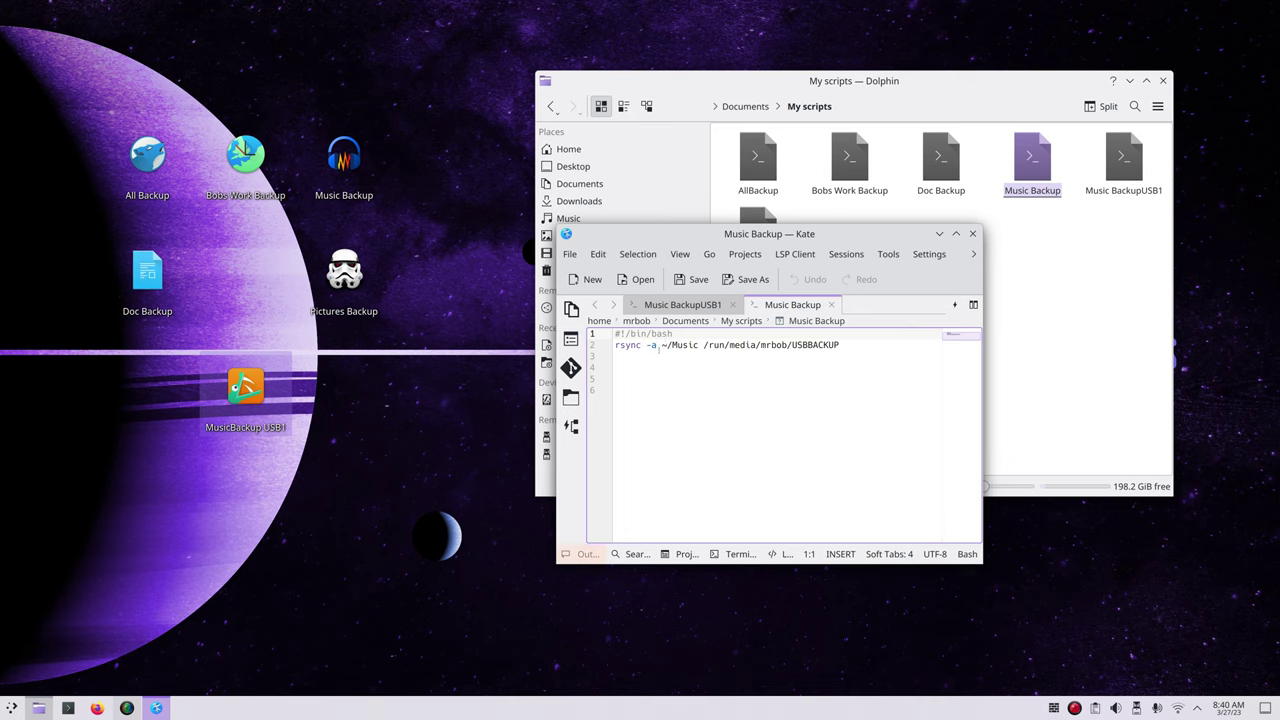
{"action": "left_click", "coordinate": [688, 305]}
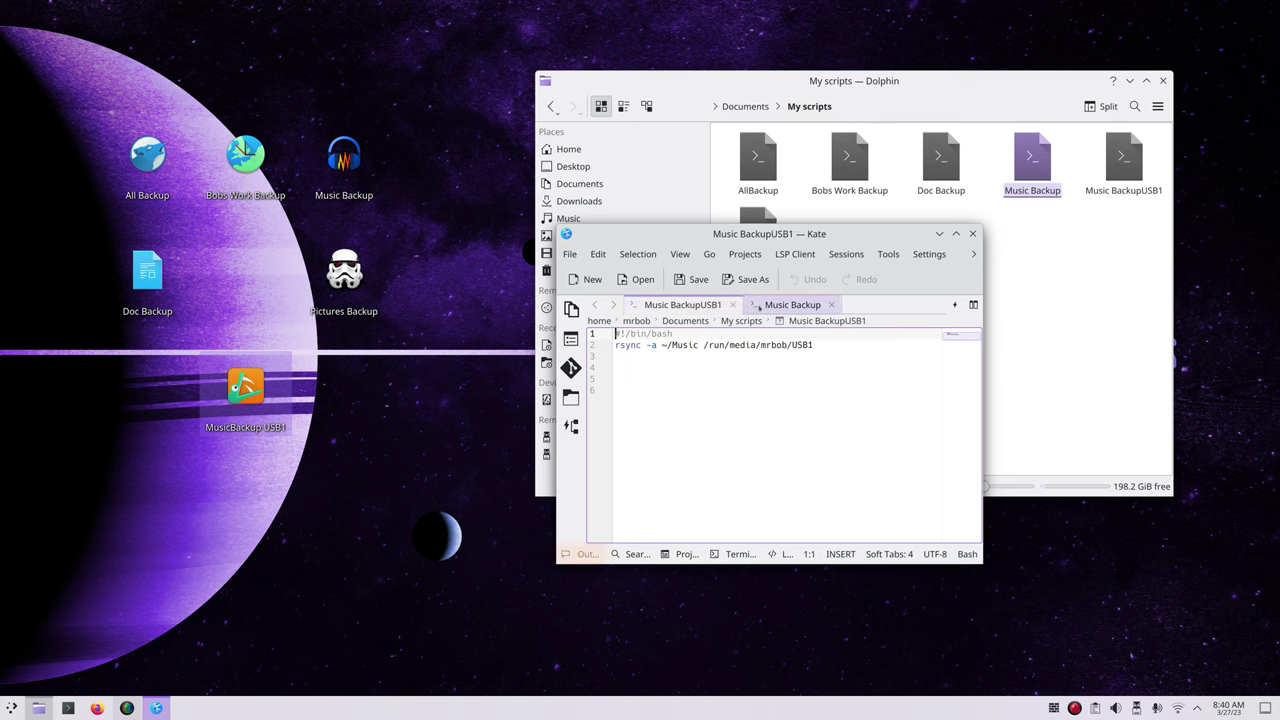
{"action": "left_click", "coordinate": [762, 309]}
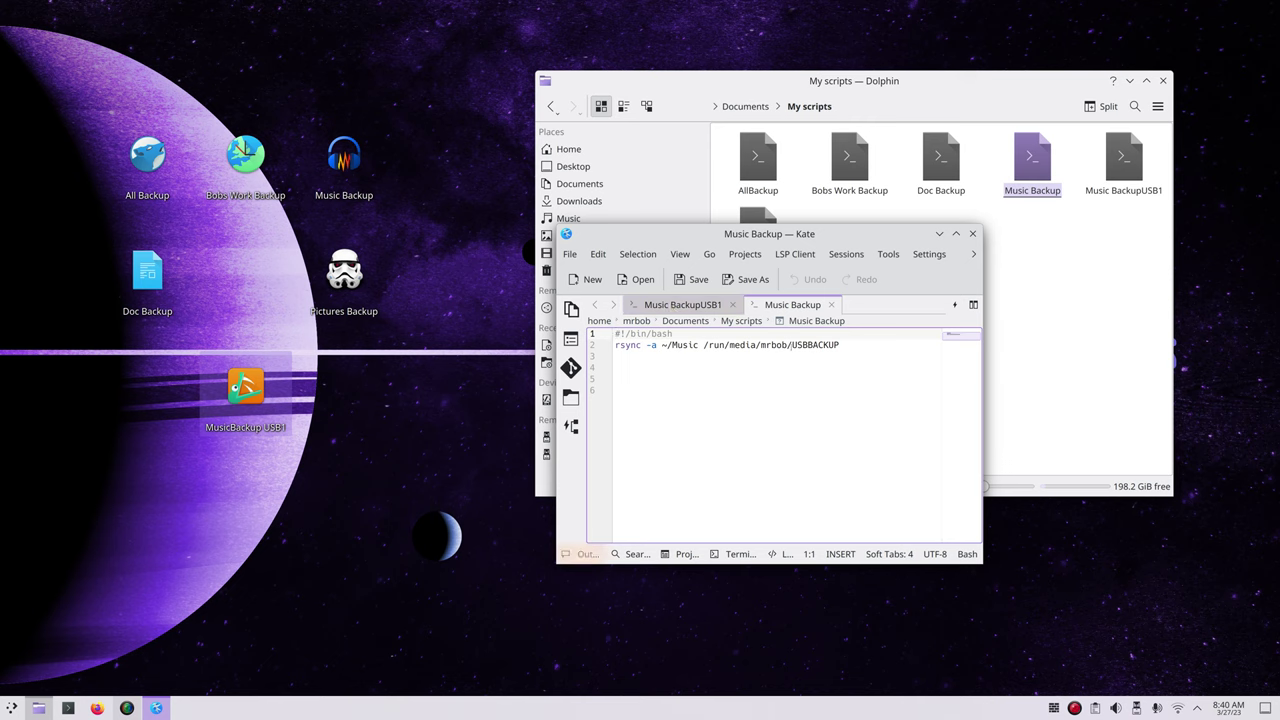
{"action": "double_click", "coordinate": [843, 345]}
{"action": "left_click", "coordinate": [686, 306]}
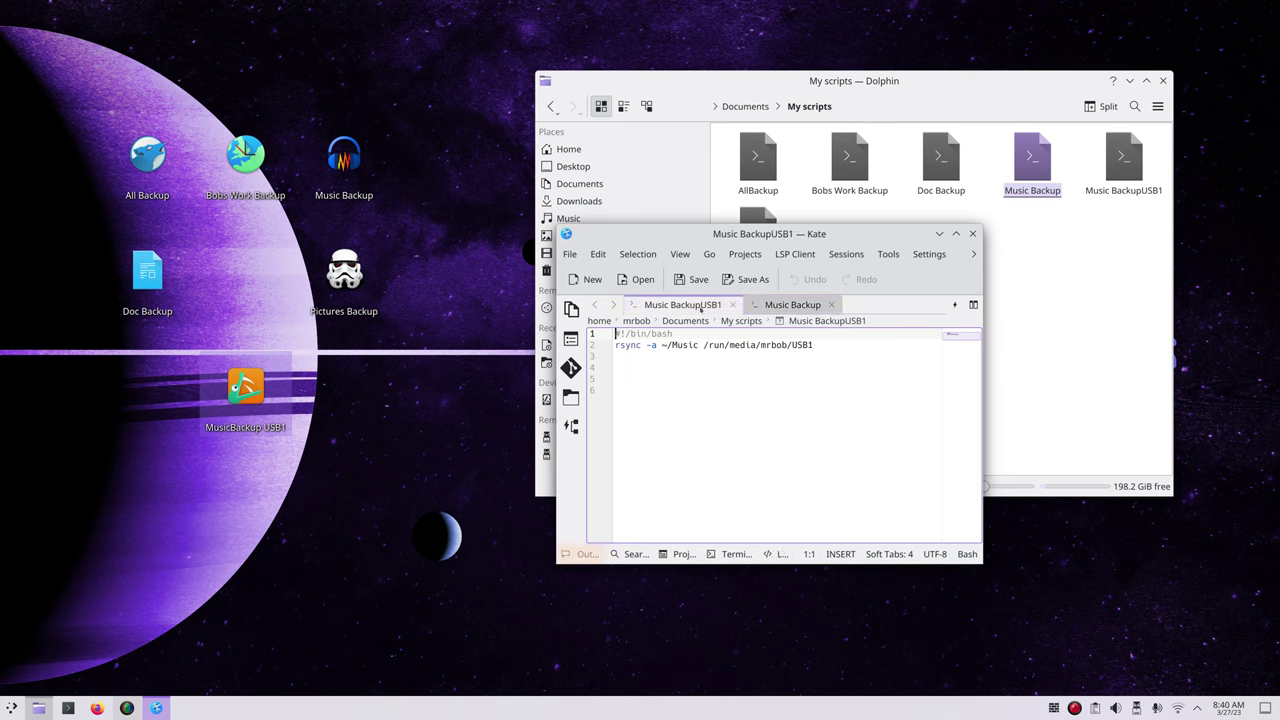
{"action": "left_click", "coordinate": [790, 305]}
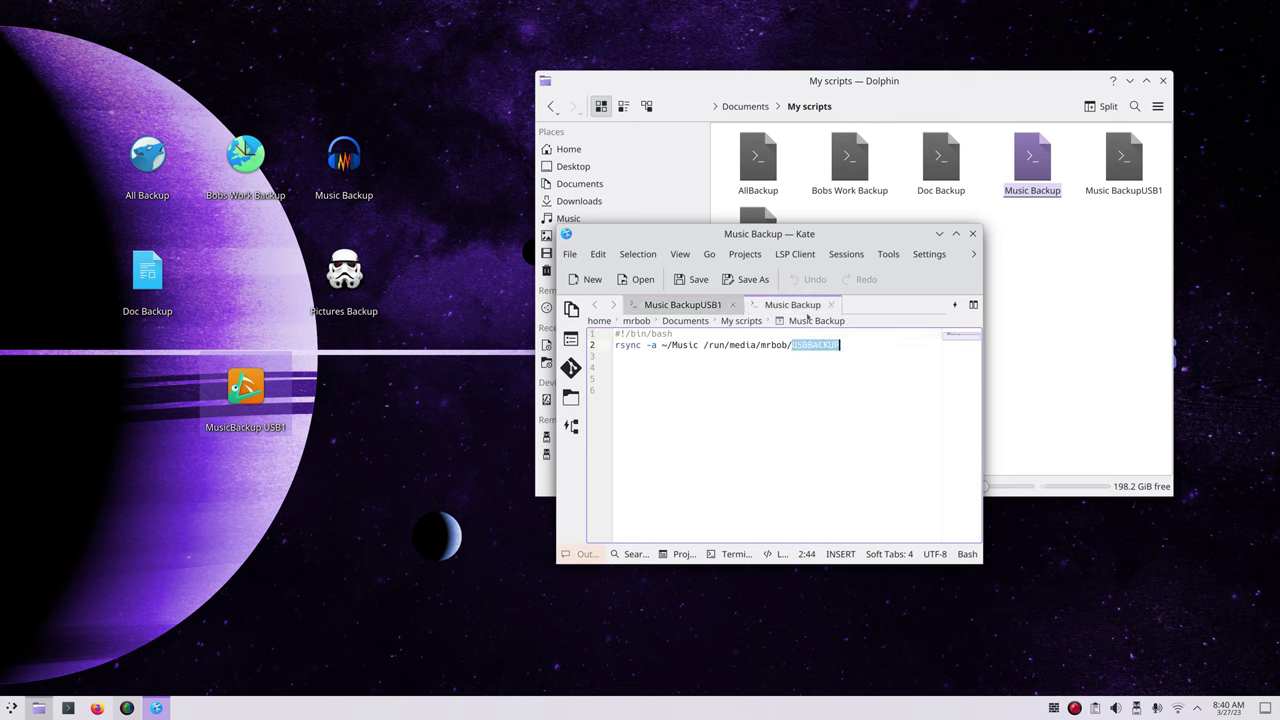
{"action": "left_click_drag", "start_coordinate": [700, 233], "coordinate": [885, 230]}
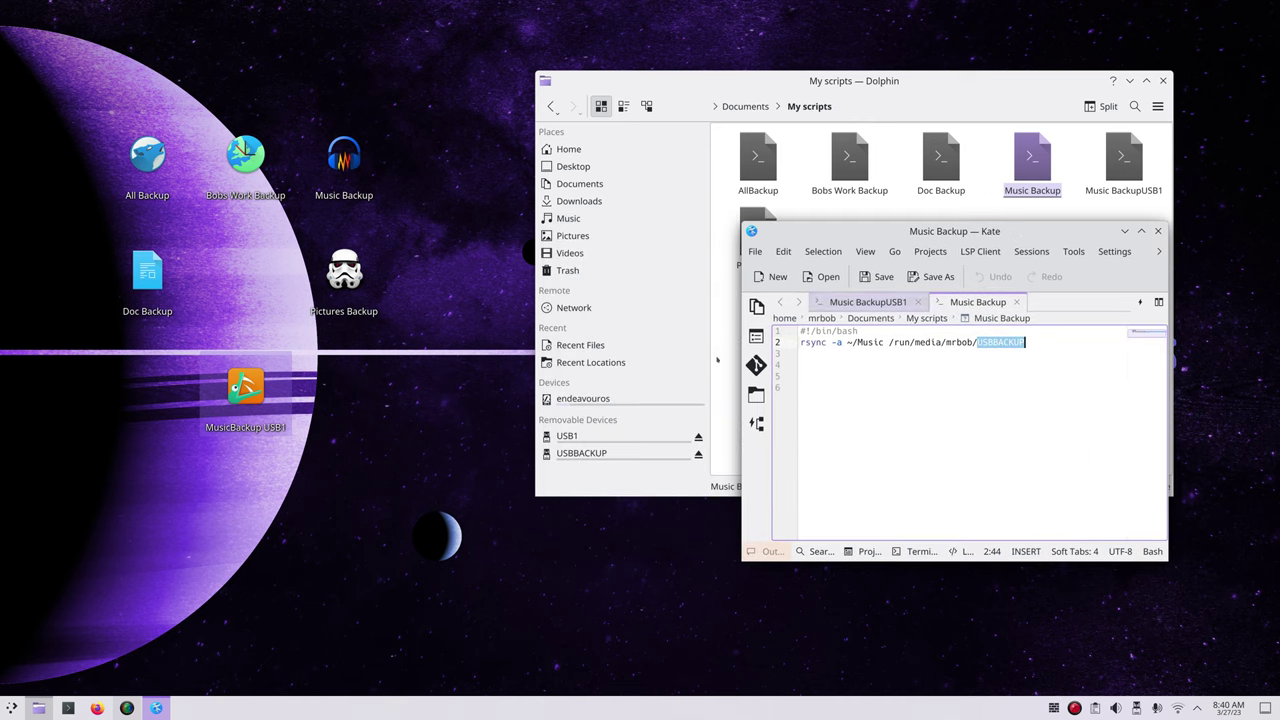
{"action": "left_click", "coordinate": [1158, 231]}
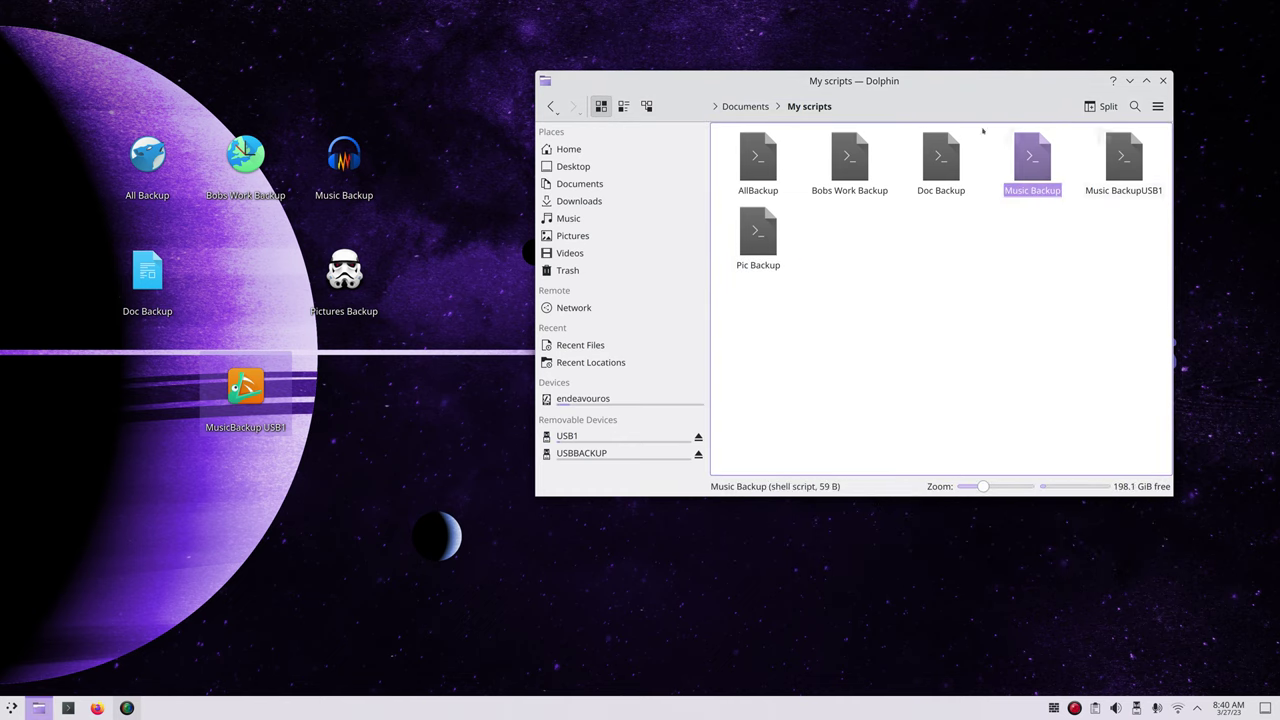
- Open the AllBackup script and examine its rsync line for the Downloads folder
{"action": "left_click", "coordinate": [757, 163]}
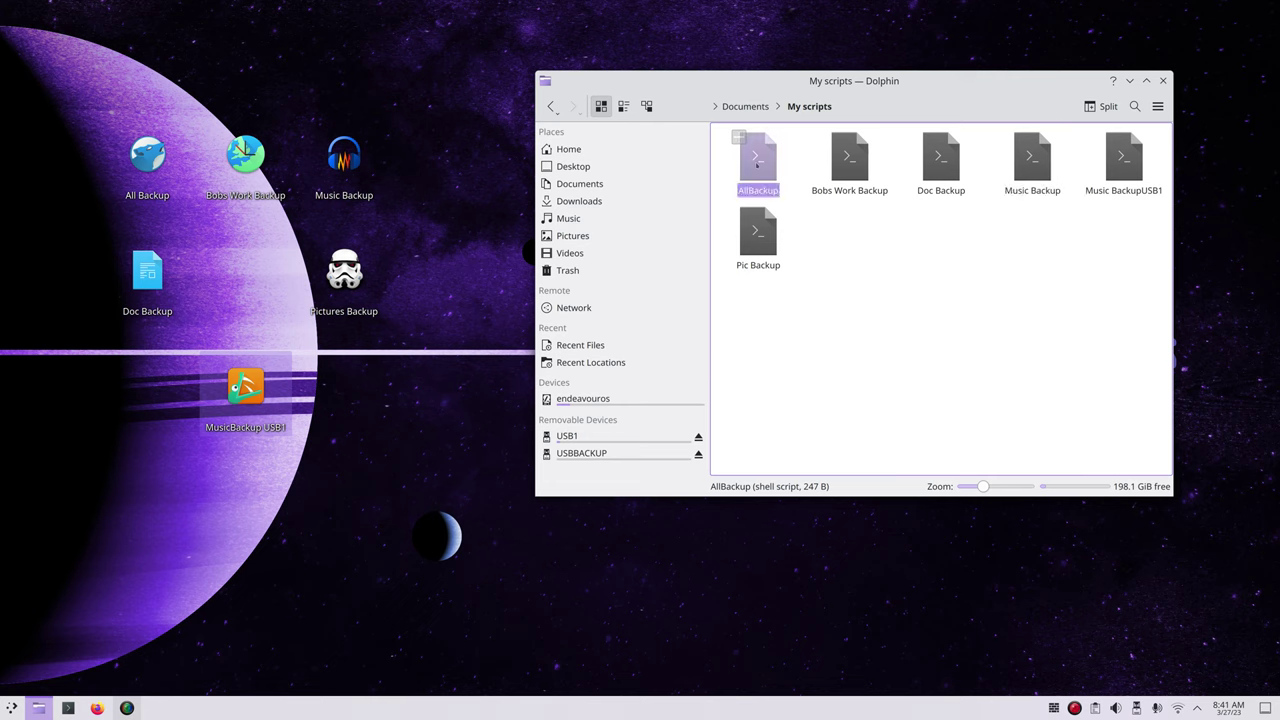
{"action": "left_click", "coordinate": [852, 286]}
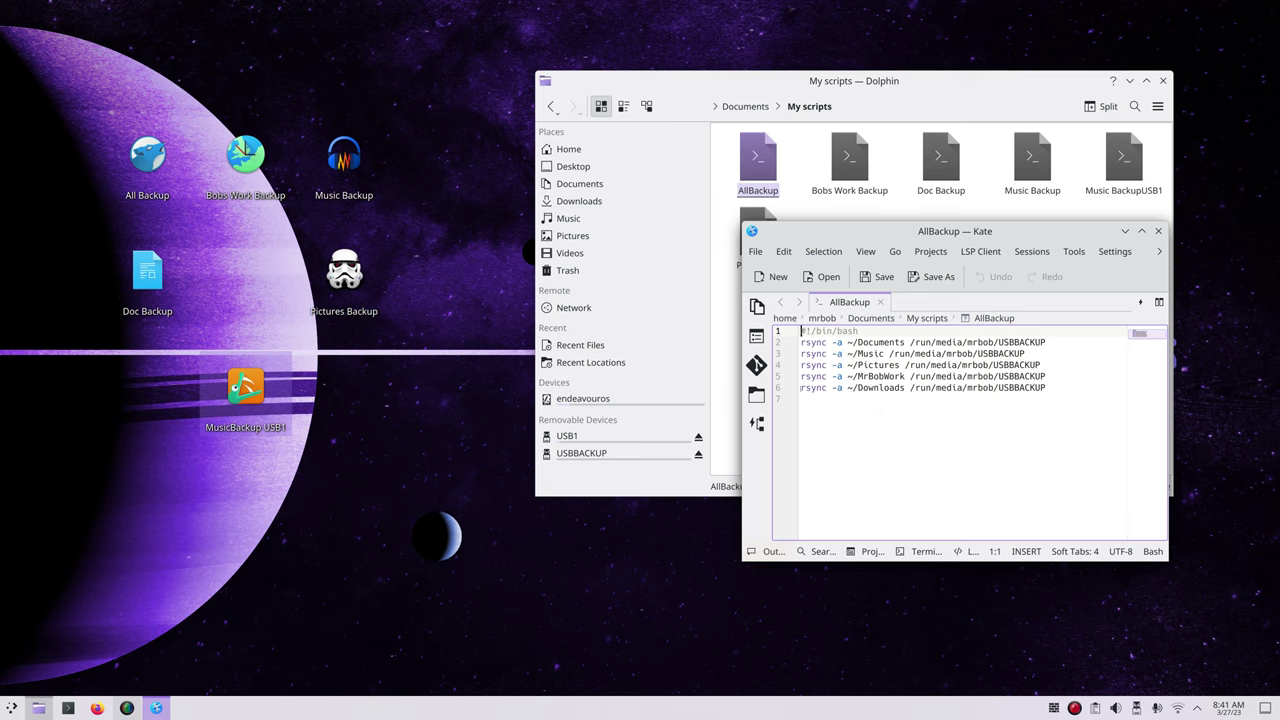
{"action": "left_click_drag", "start_coordinate": [801, 387], "coordinate": [1046, 388]}
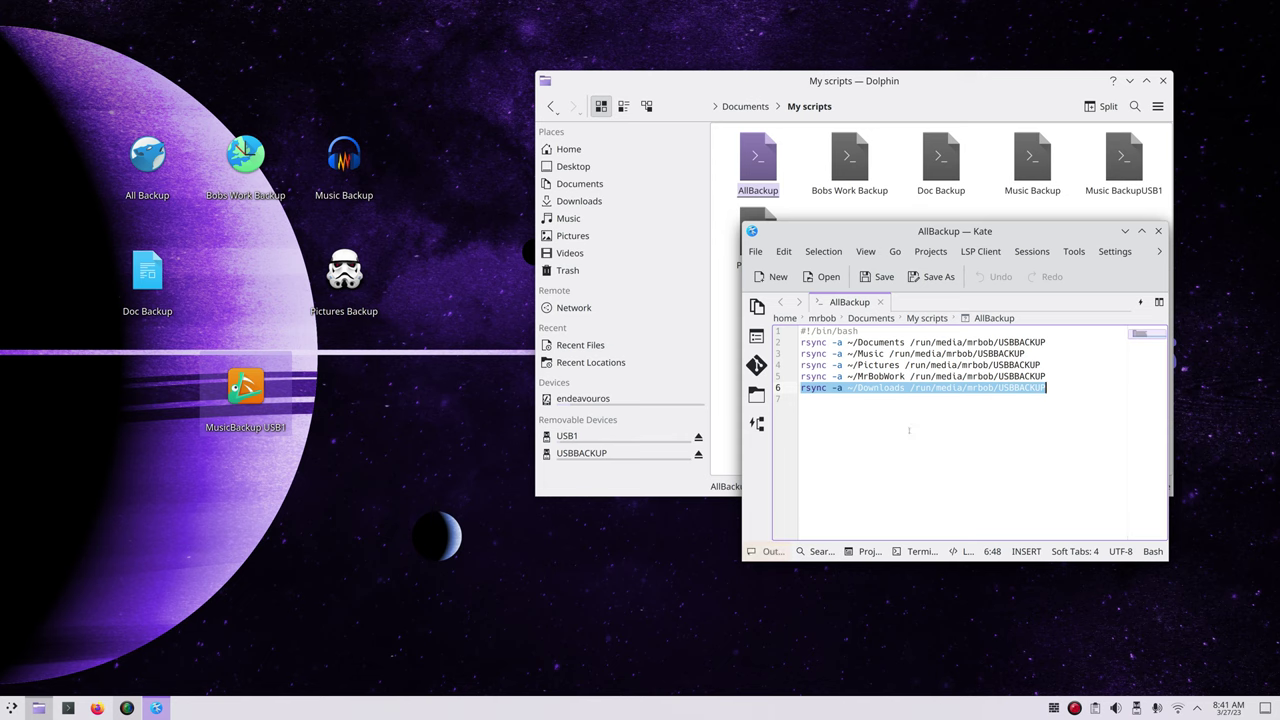
{"action": "left_click", "coordinate": [1038, 394]}
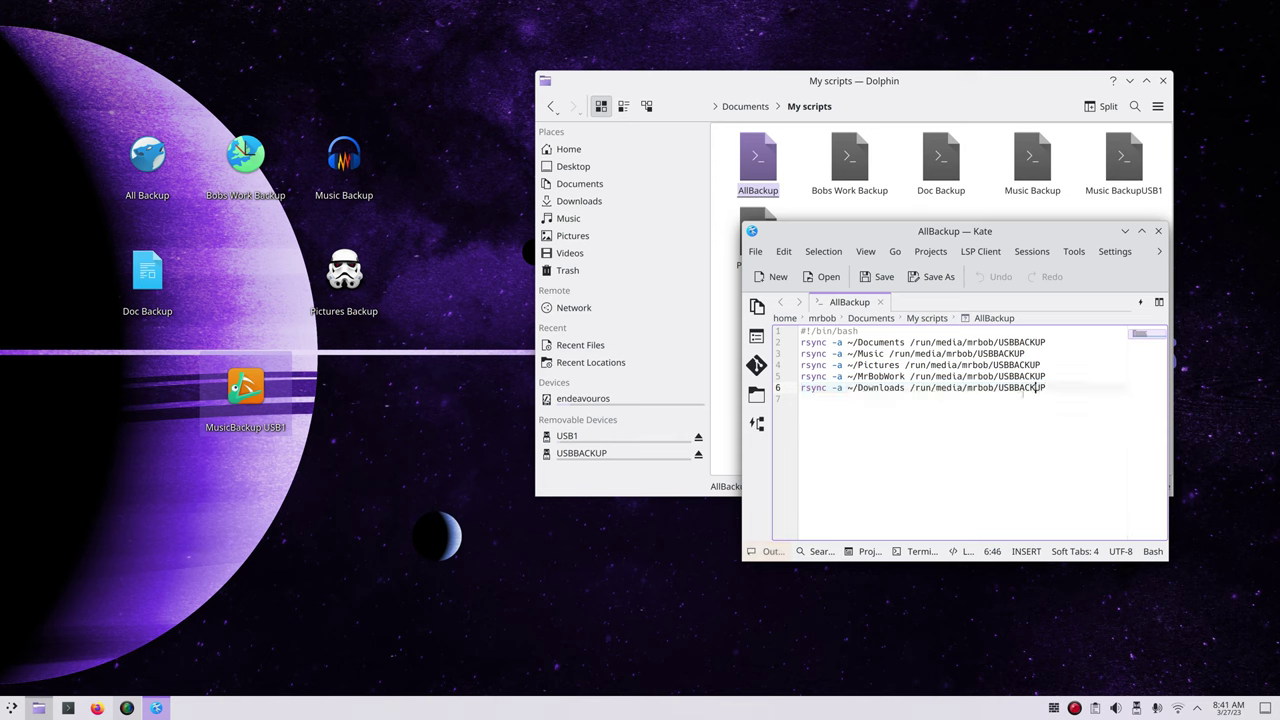
- Delete the Downloads rsync line from the AllBackup script and close the file, discarding the change
{"action": "left_click", "coordinate": [807, 388]}
{"action": "left_click_drag", "start_coordinate": [807, 388], "coordinate": [1050, 391]}
{"action": "key", "text": "Delete"}
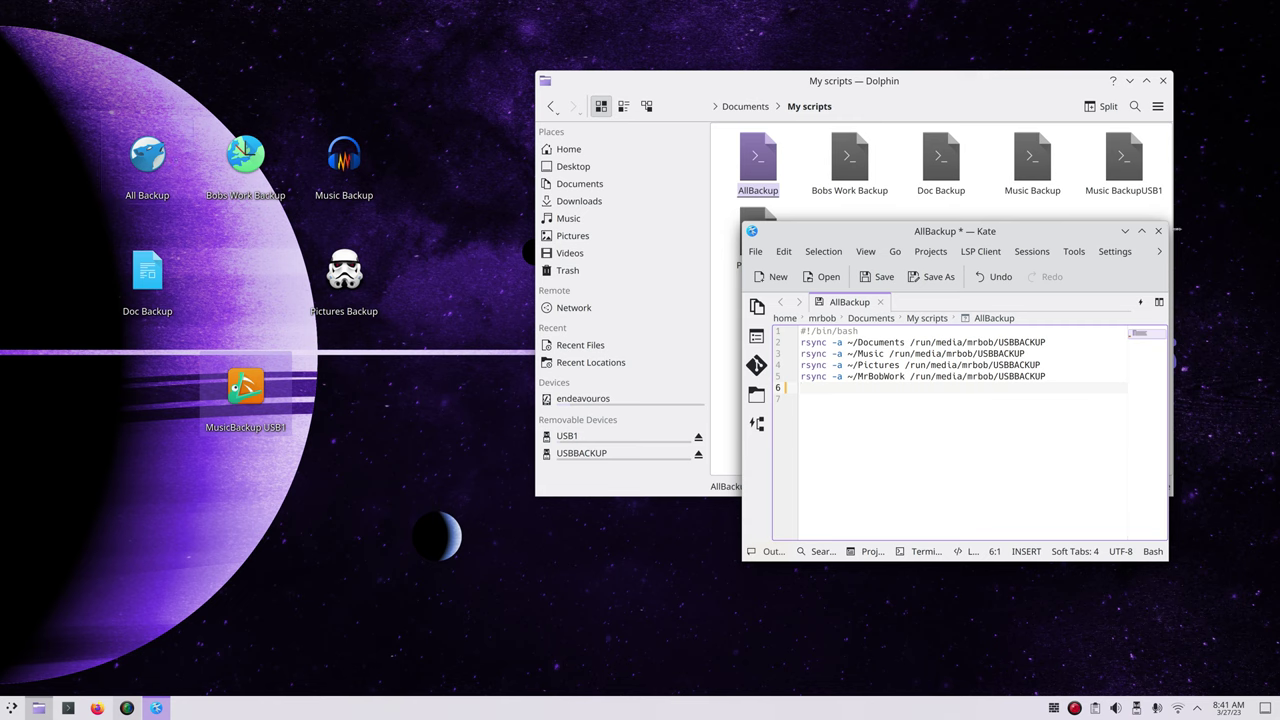
{"action": "left_click", "coordinate": [1158, 231]}
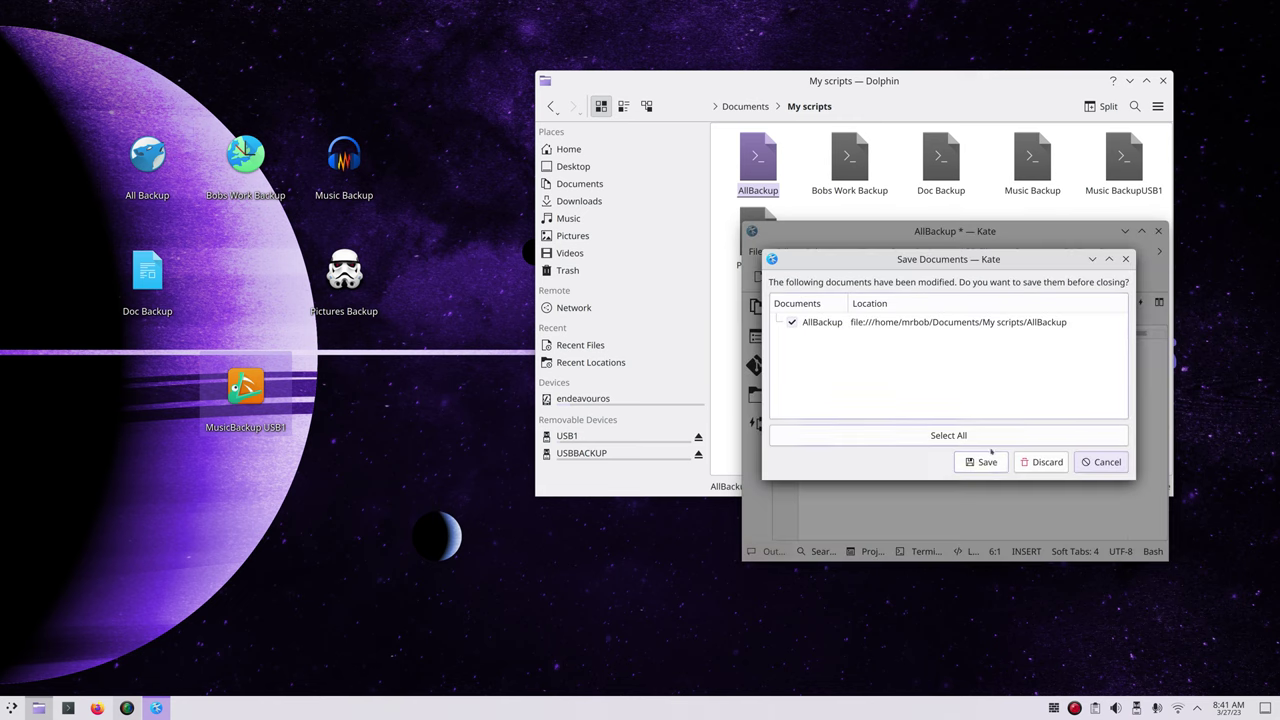
{"action": "left_click", "coordinate": [1041, 460]}
{"action": "left_click", "coordinate": [1041, 393]}
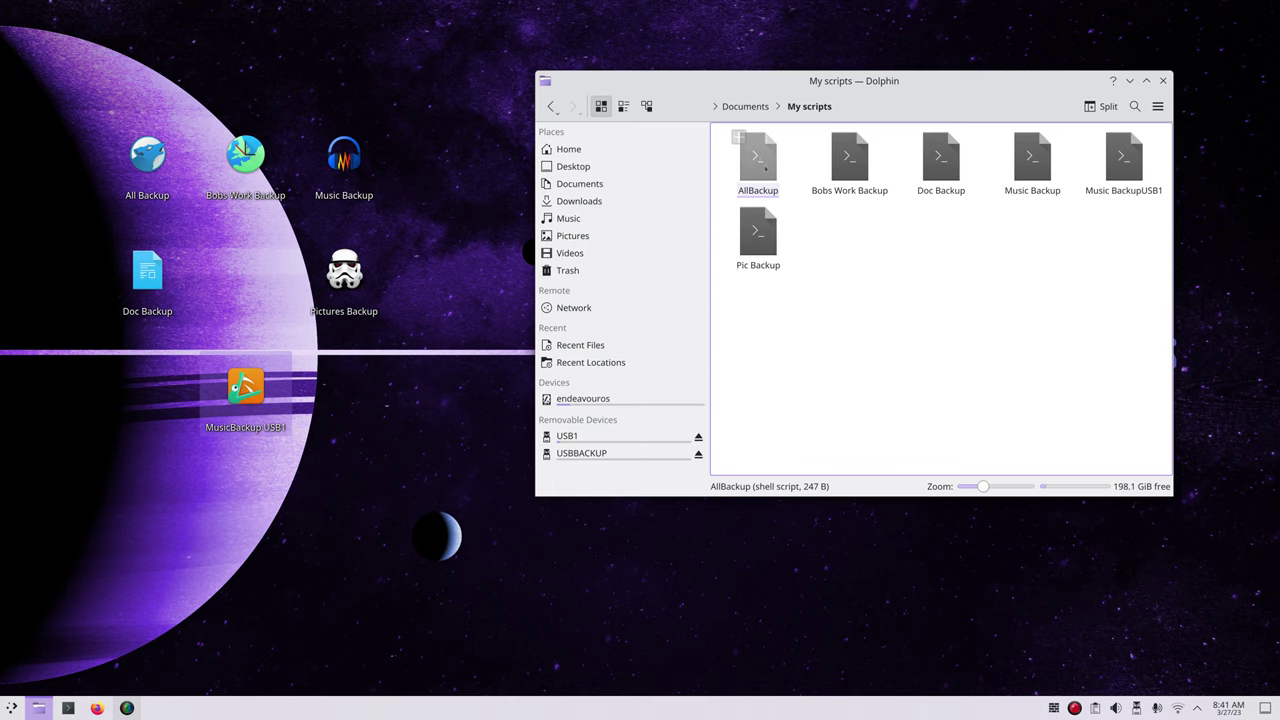
- Open the Doc Backup script to review its rsync lines and close it
{"action": "left_click", "coordinate": [941, 157]}
{"action": "left_click", "coordinate": [786, 285]}
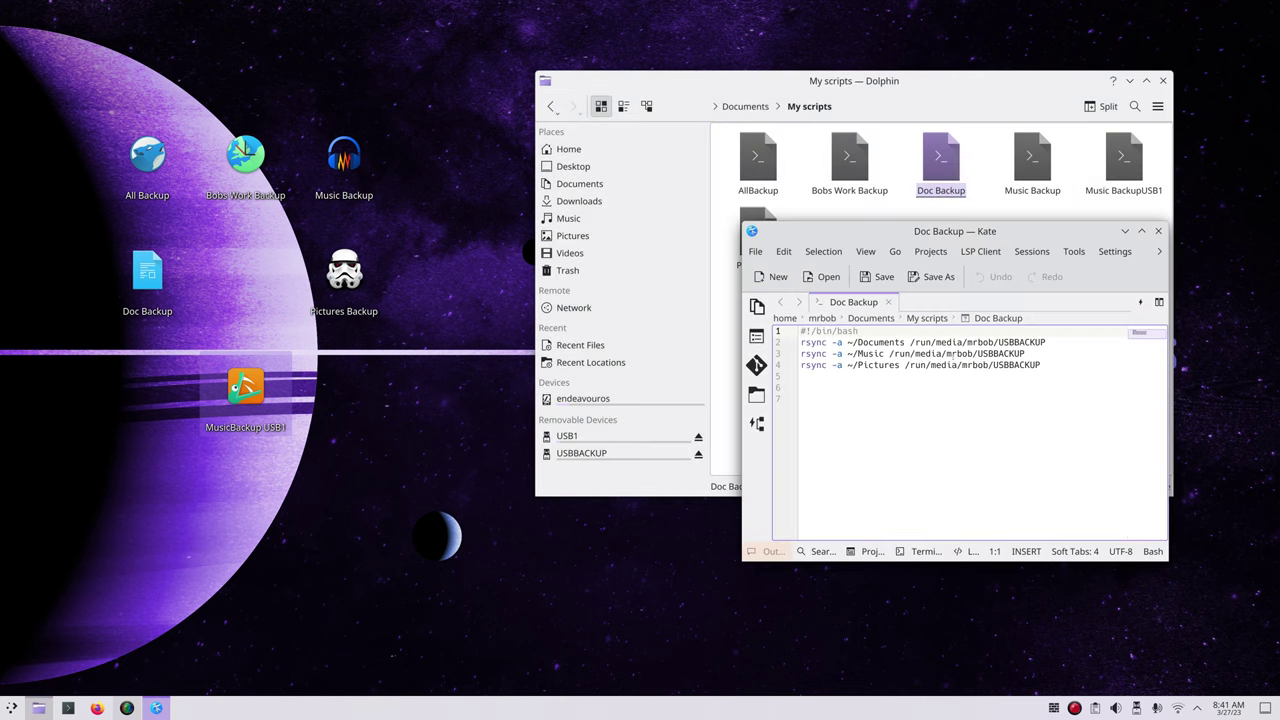
{"action": "left_click", "coordinate": [1158, 231]}
- Open the Music Backup script to review its source folder and destination drive, and close it
{"action": "left_click", "coordinate": [1032, 157]}
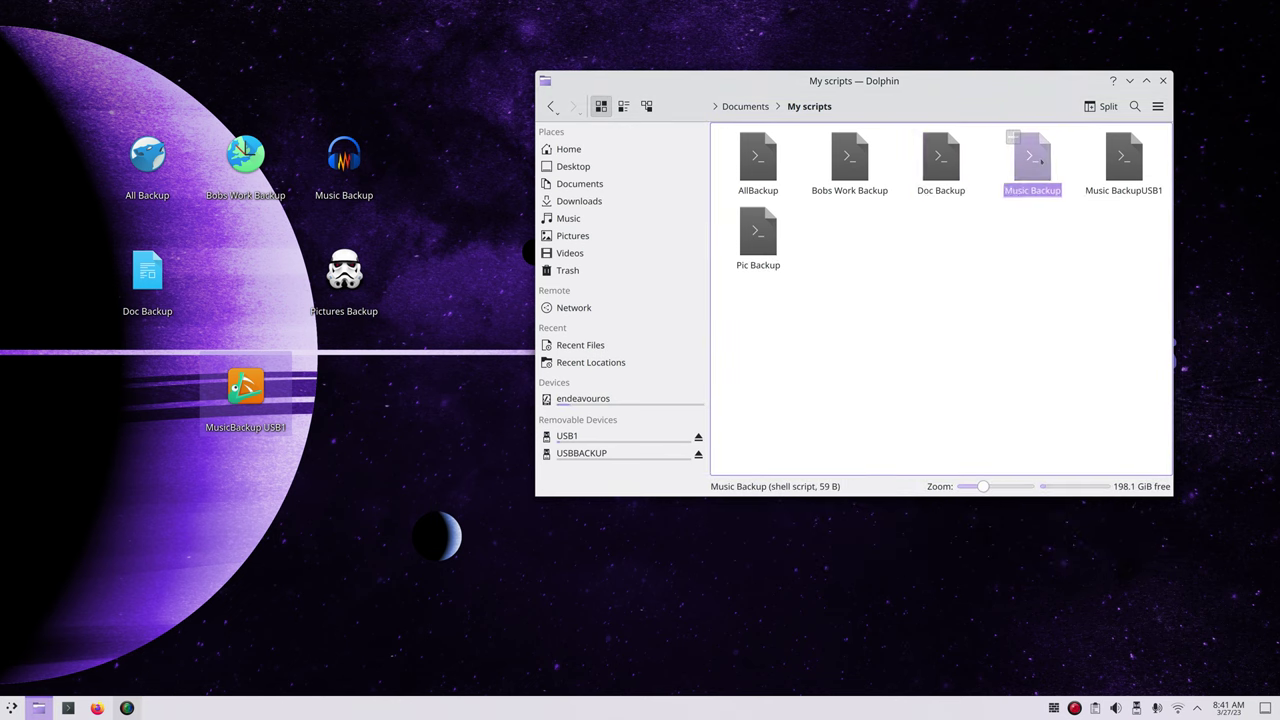
{"action": "left_click", "coordinate": [786, 285]}
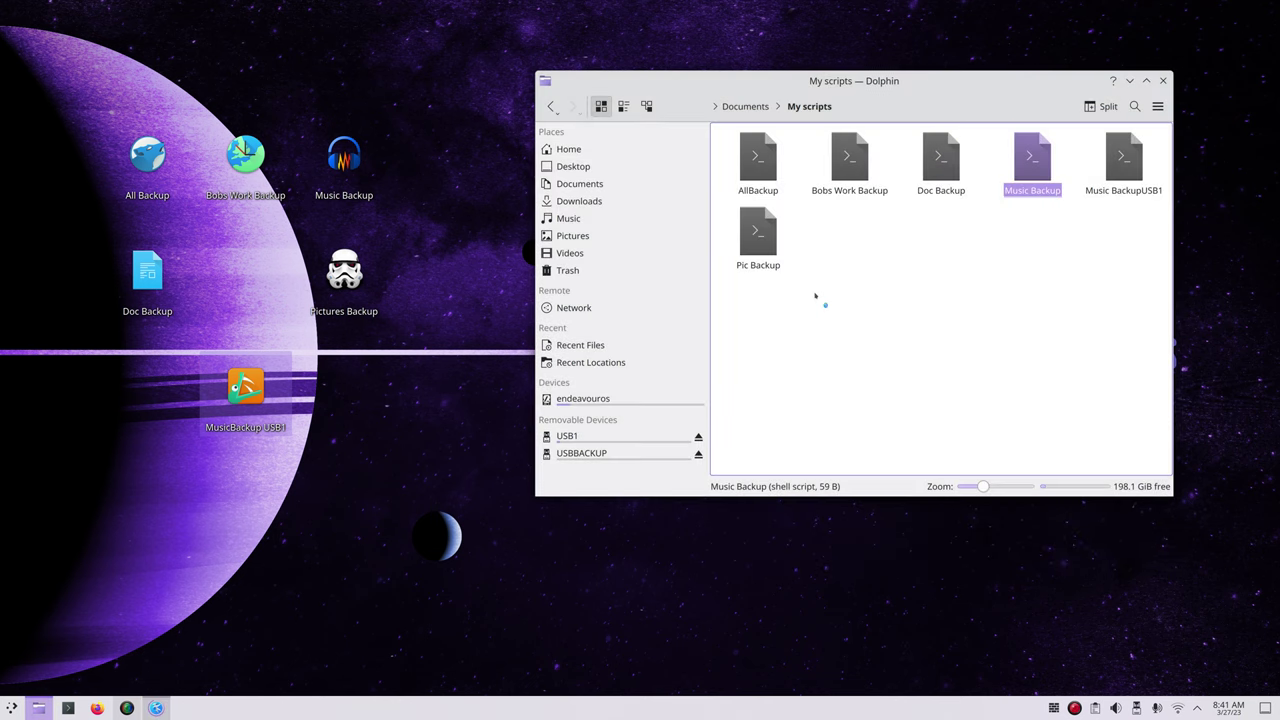
{"action": "left_click", "coordinate": [1158, 231]}
{"action": "double_click", "coordinate": [1030, 155]}
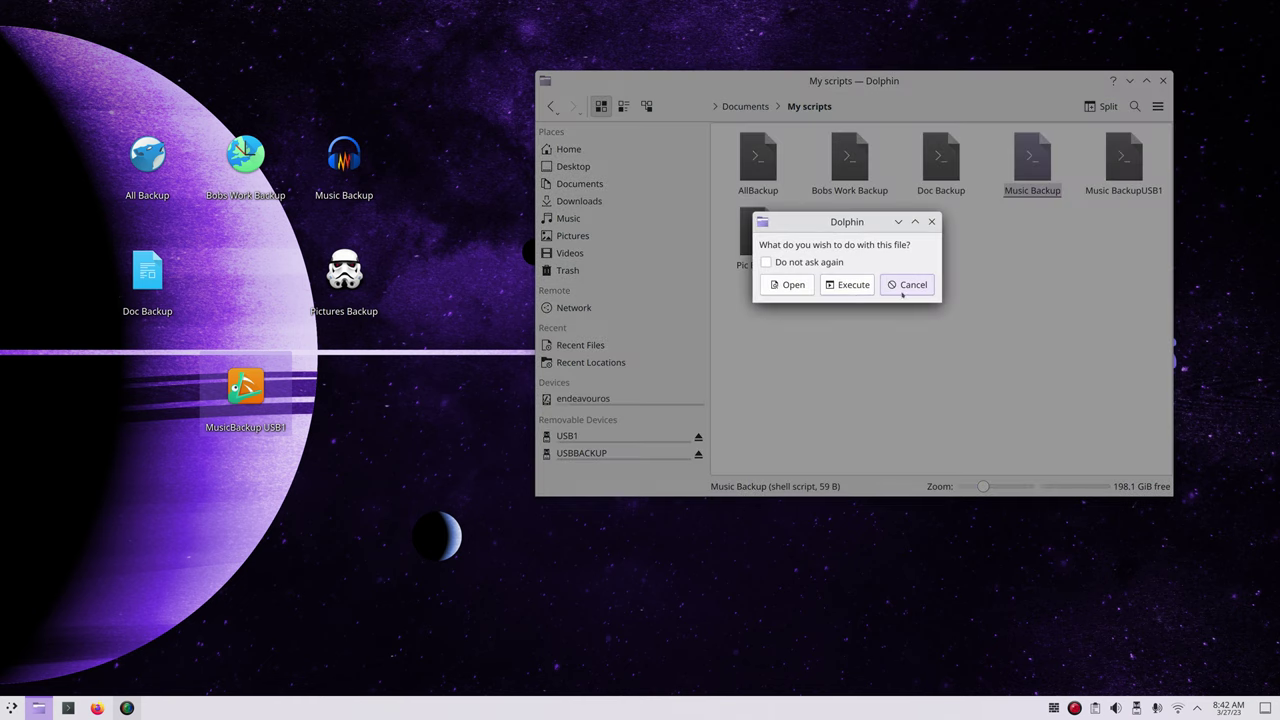
{"action": "left_click", "coordinate": [792, 286]}
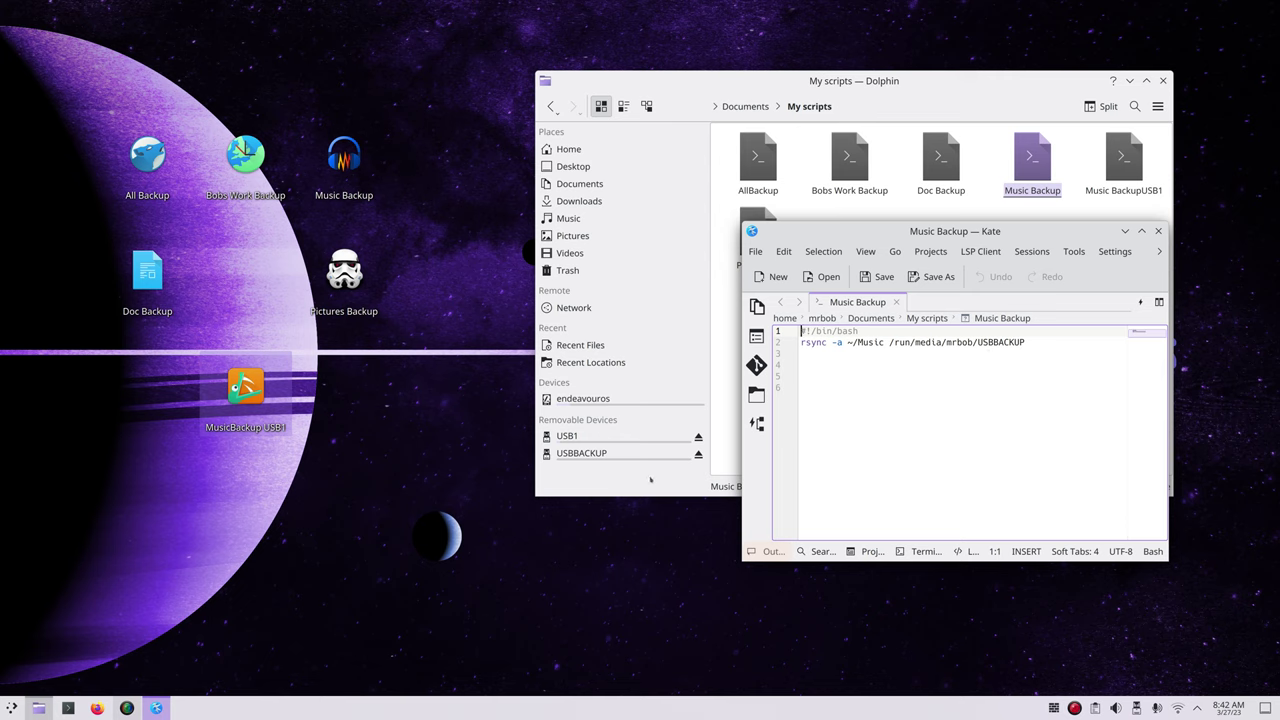
{"action": "left_click", "coordinate": [1158, 231]}
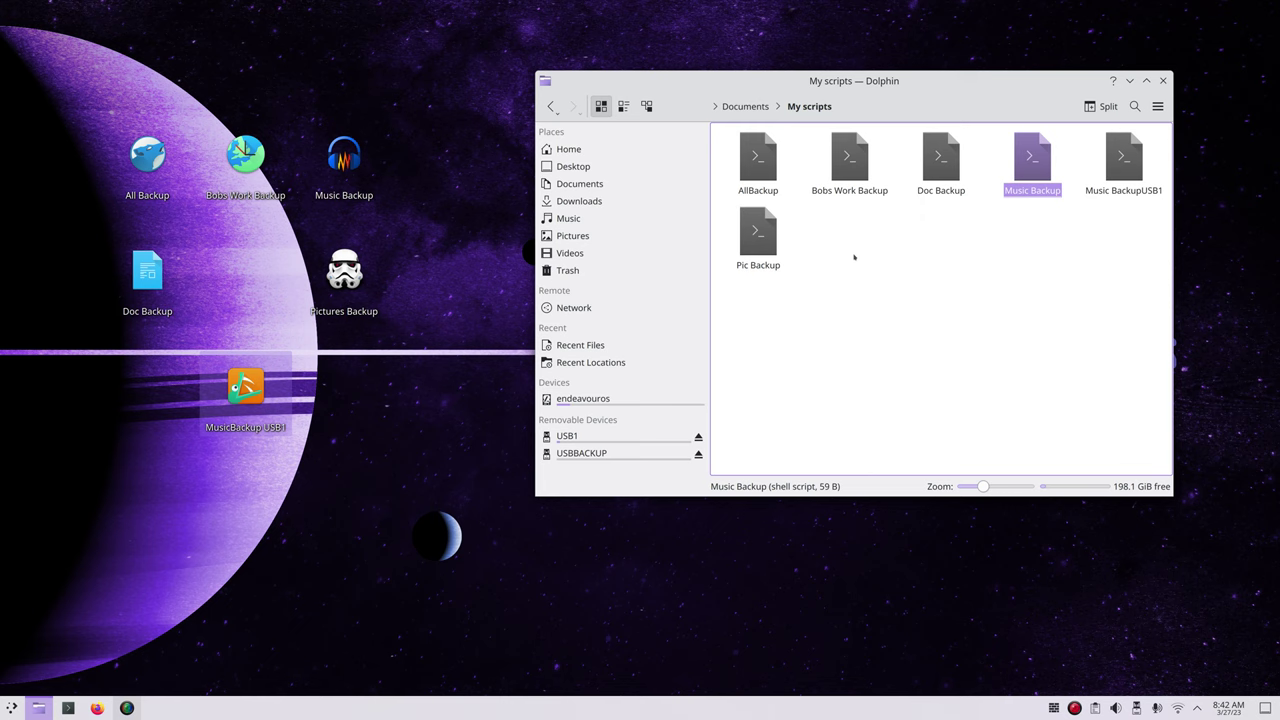
- Create a new text file named "test1" in the My scripts folder
{"action": "right_click", "coordinate": [860, 252]}
{"action": "mouse_move", "coordinate": [930, 260]}
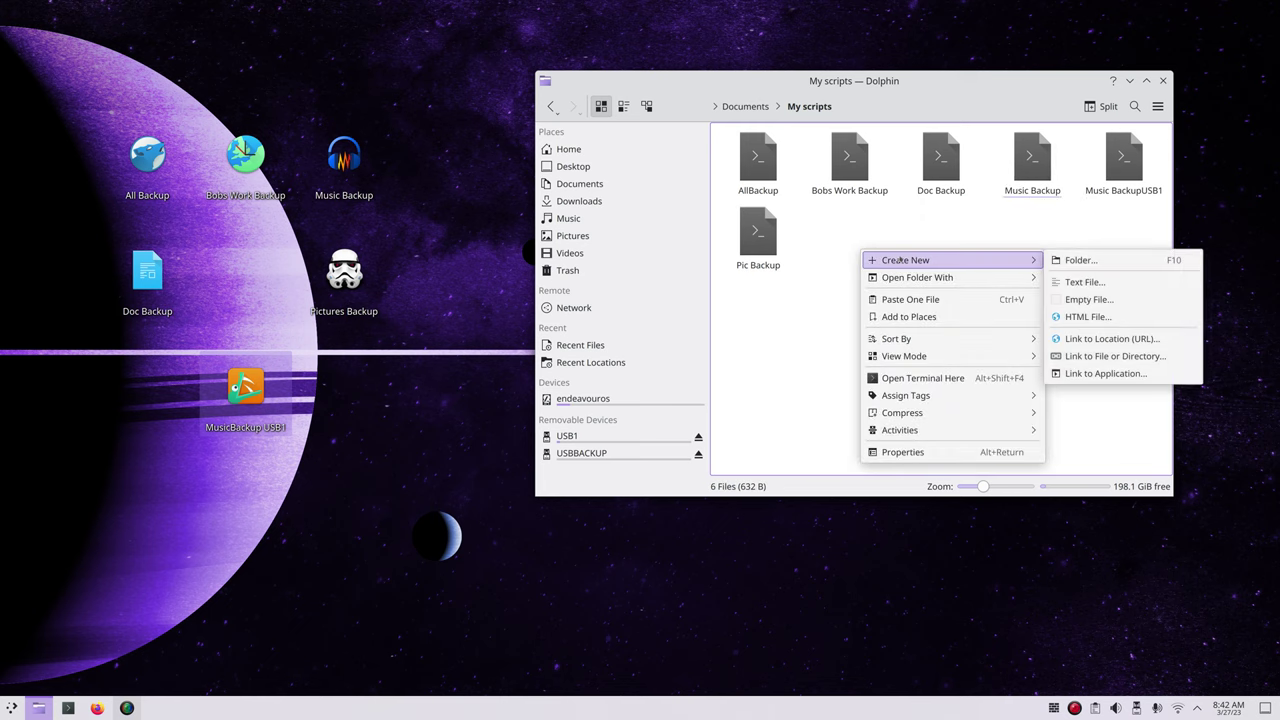
{"action": "left_click", "coordinate": [1090, 284]}
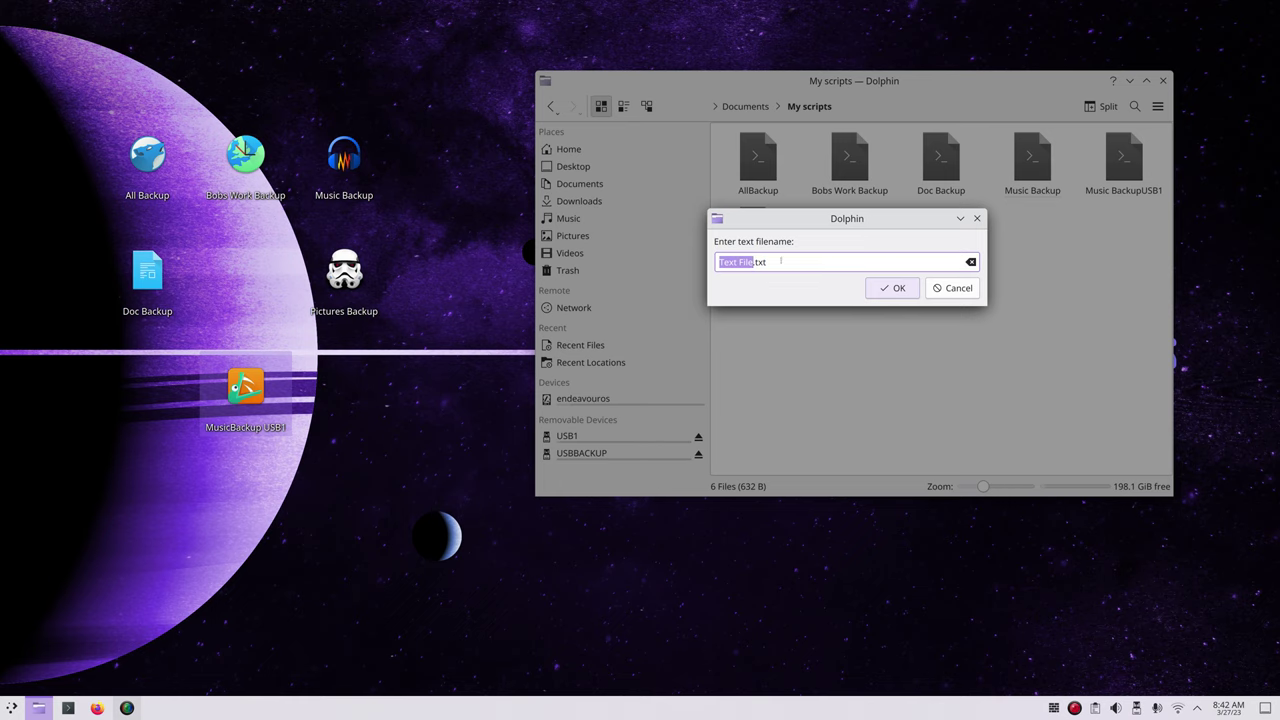
{"action": "key", "text": "ctrl+a"}
{"action": "type", "text": "test1"}
{"action": "left_click", "coordinate": [885, 289]}
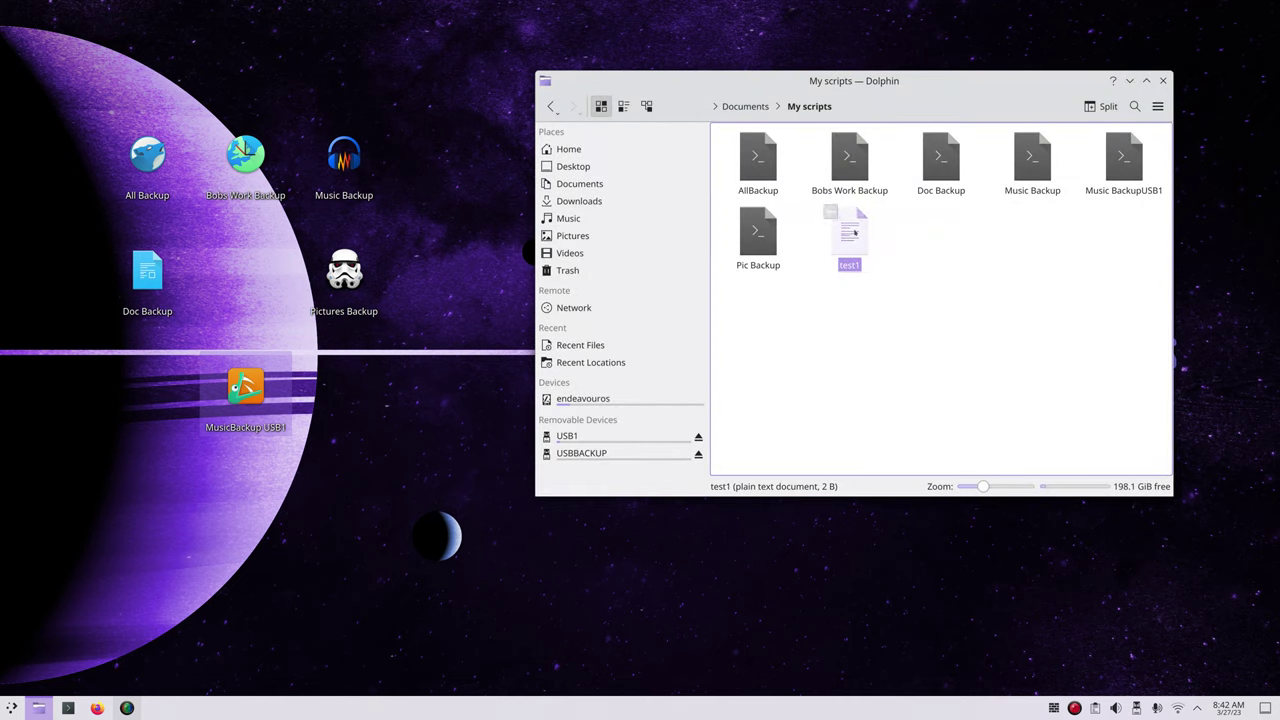
- Open test1 in the text editor and enter "#!/bin/bash" as its first line
{"action": "double_click", "coordinate": [849, 231]}
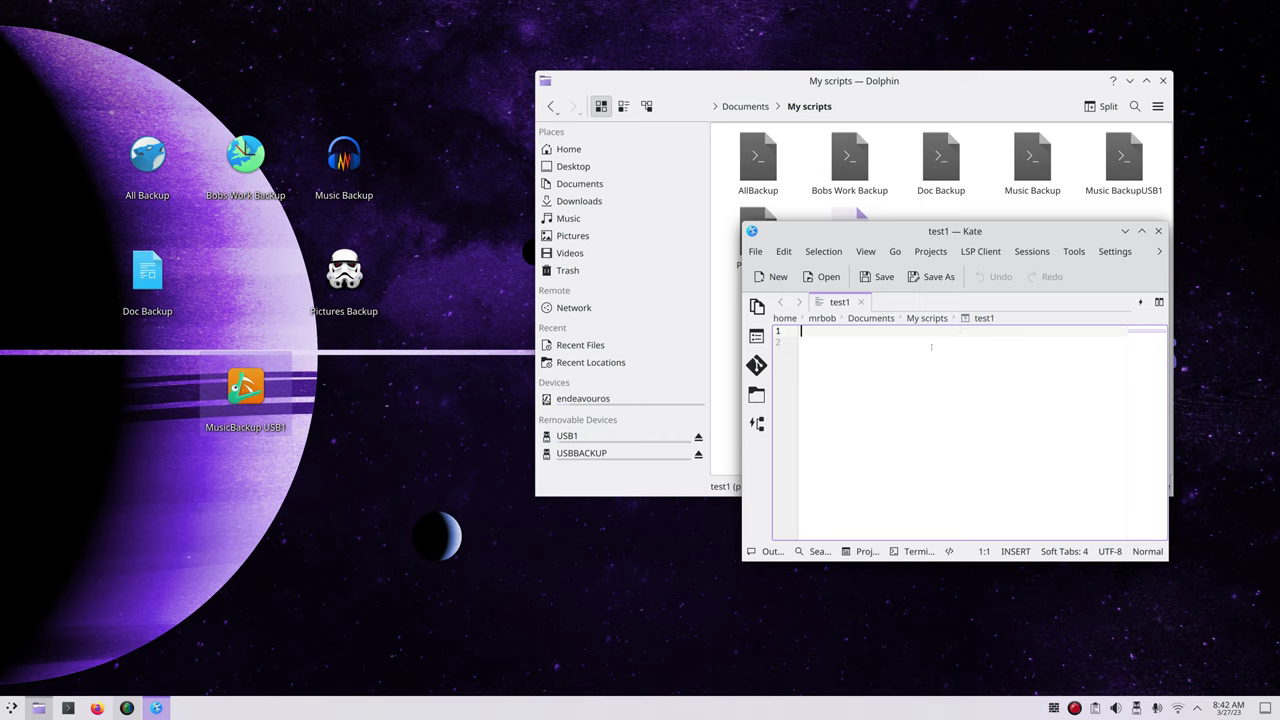
{"action": "type", "text": "#!/bin"}
{"action": "key", "text": "BackSpace"}
{"action": "type", "text": "nn"}
{"action": "key", "text": "BackSpace"}
{"action": "type", "text": "/bash"}
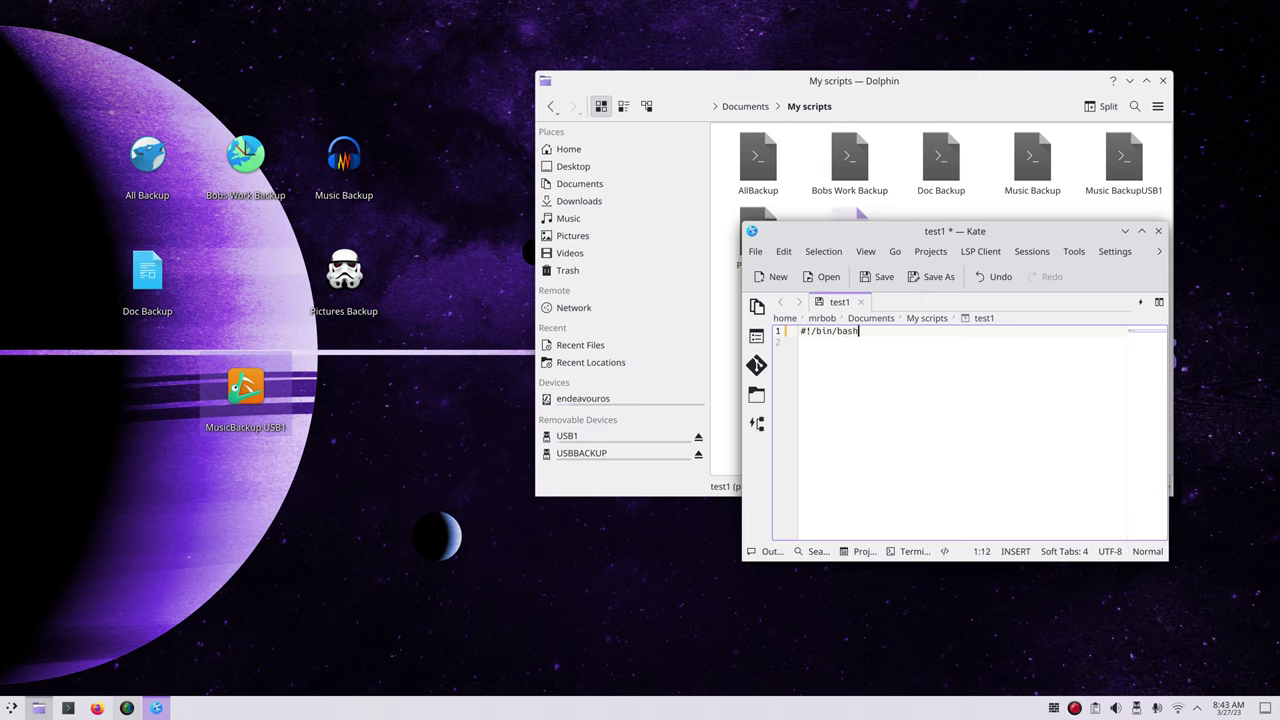
{"action": "key", "text": "Return"}
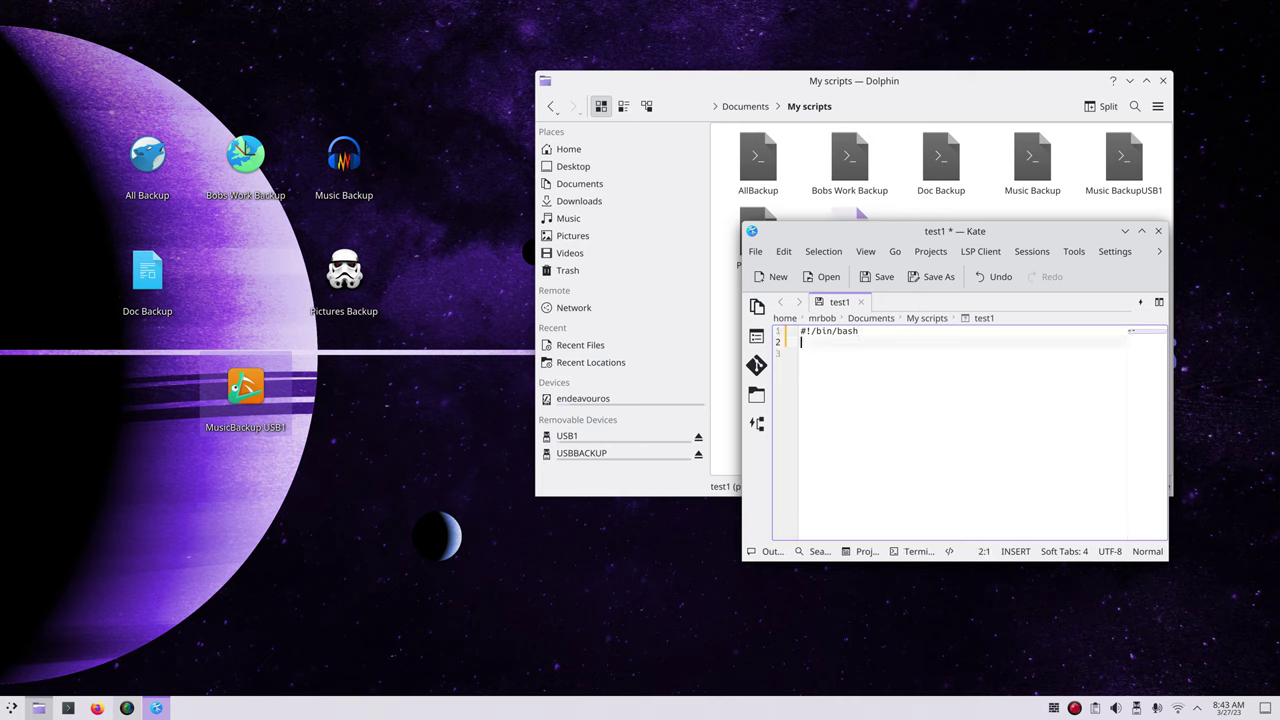
- Begin the second line of test1 with "rsync -a ~/Documents"
{"action": "type", "text": "rsync -a ~"}
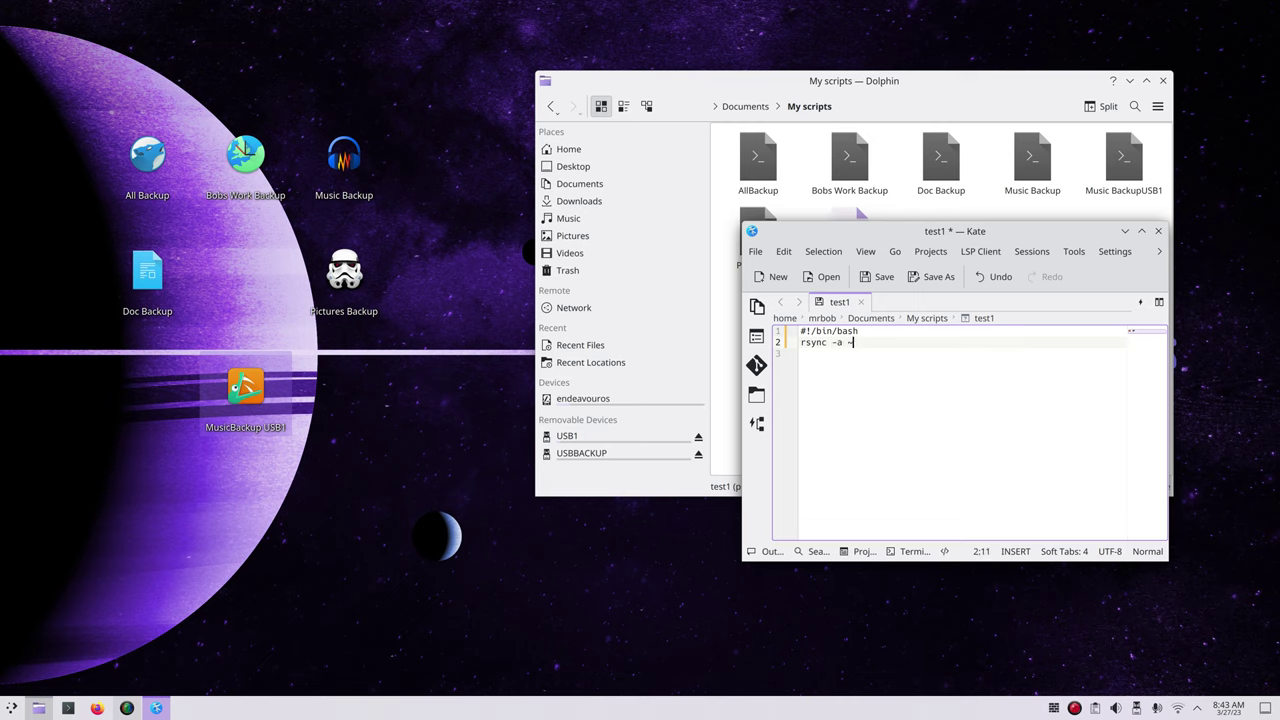
{"action": "type", "text": "/"}
{"action": "type", "text": "Documents"}
- Open the USB1 drive's properties, copy its location path and close the properties
{"action": "left_click", "coordinate": [600, 438]}
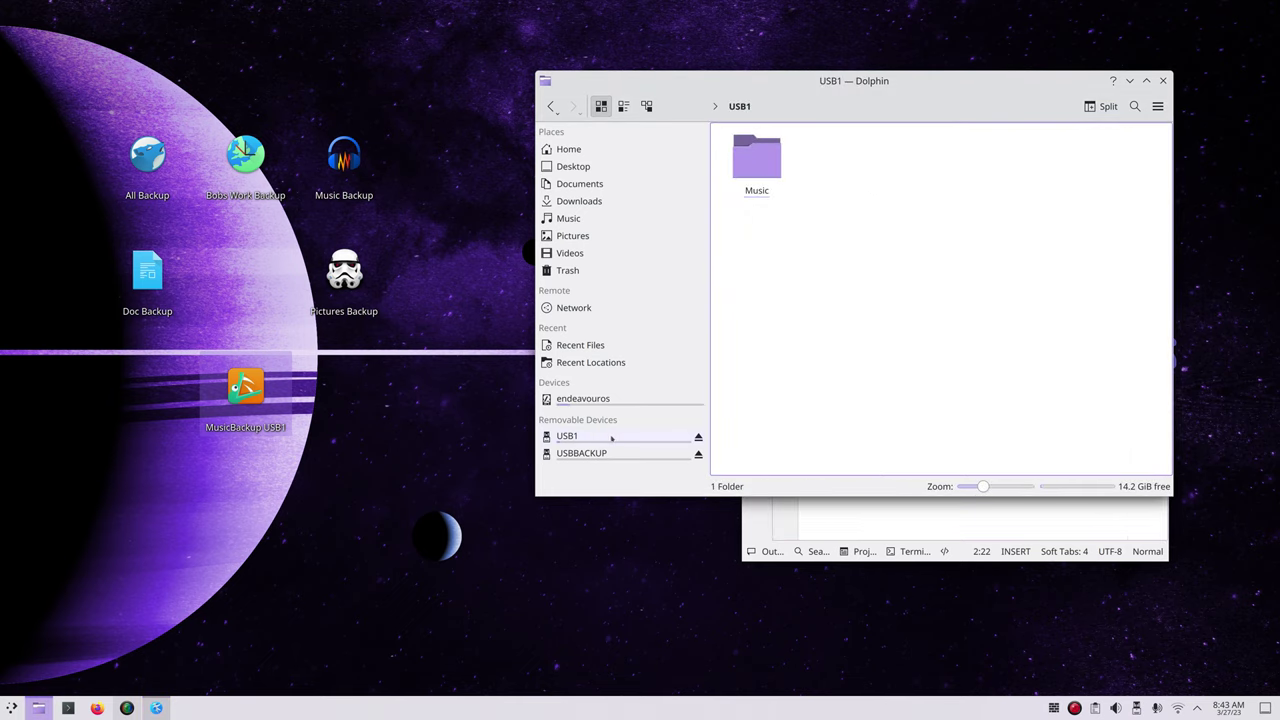
{"action": "left_click", "coordinate": [611, 438]}
{"action": "right_click", "coordinate": [611, 438]}
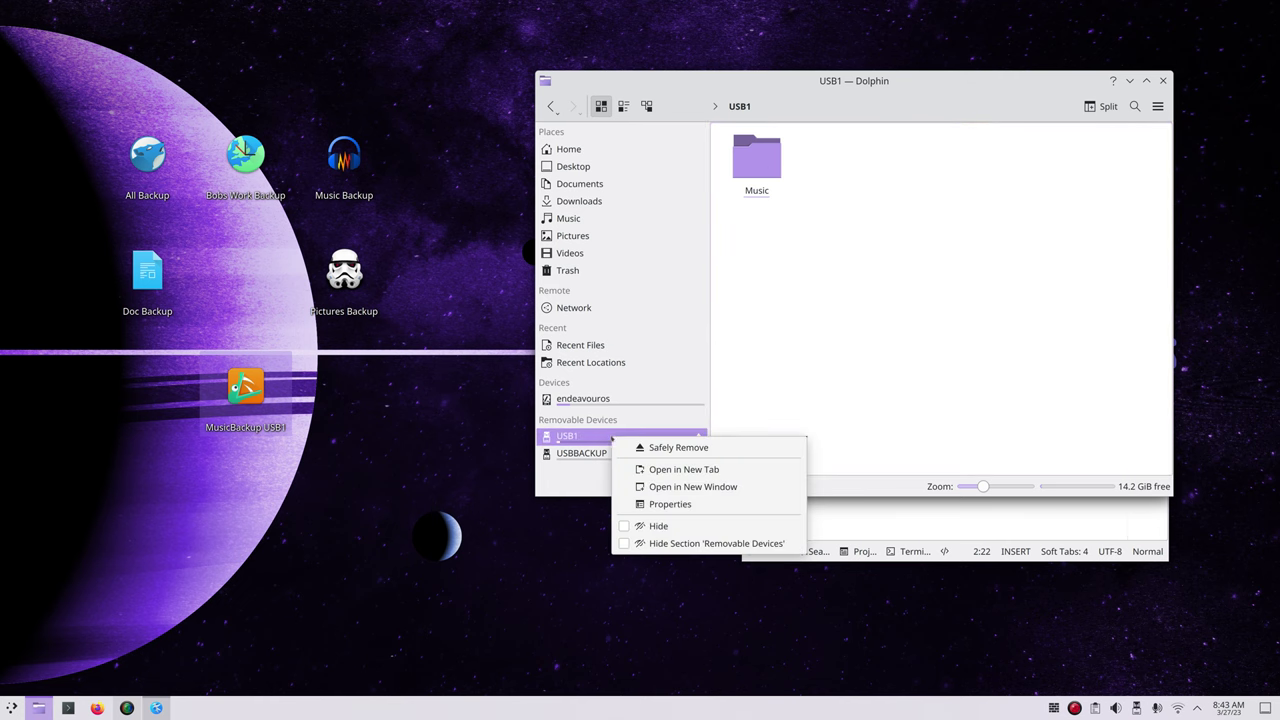
{"action": "left_click", "coordinate": [680, 503]}
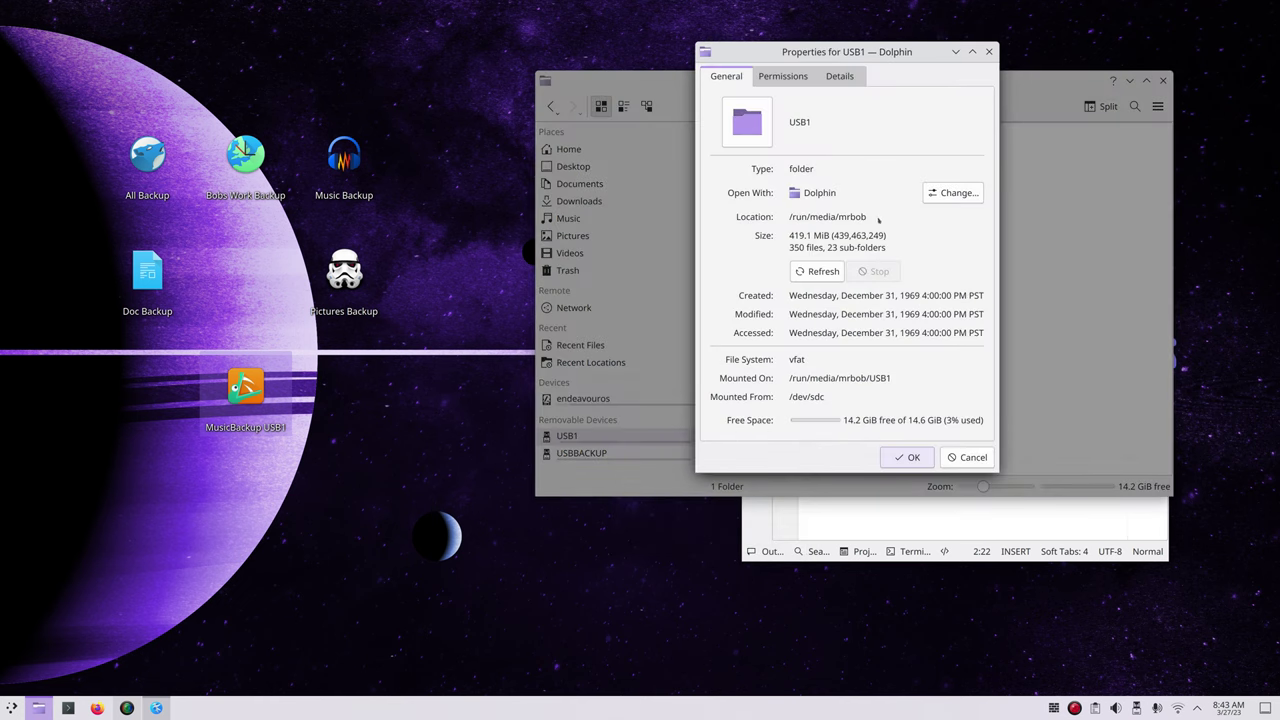
{"action": "left_click_drag", "start_coordinate": [869, 216], "coordinate": [787, 216]}
{"action": "right_click", "coordinate": [818, 216]}
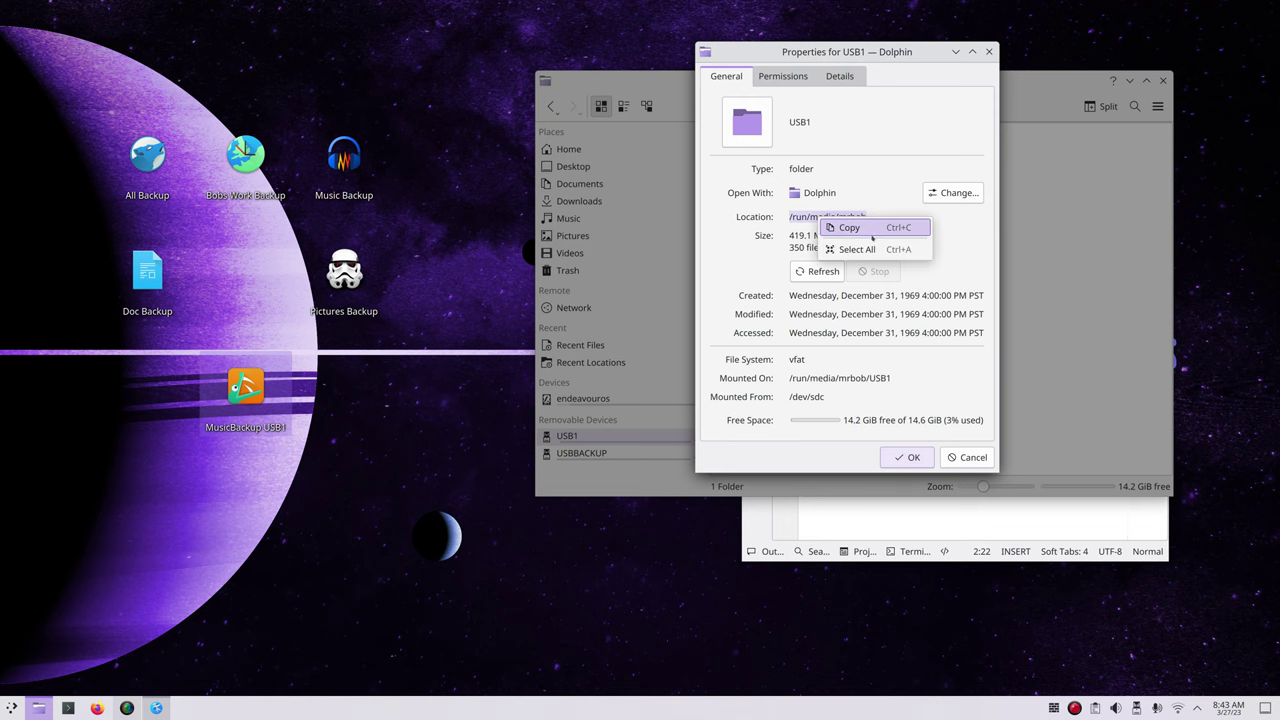
{"action": "left_click", "coordinate": [846, 229]}
{"action": "left_click", "coordinate": [989, 51]}
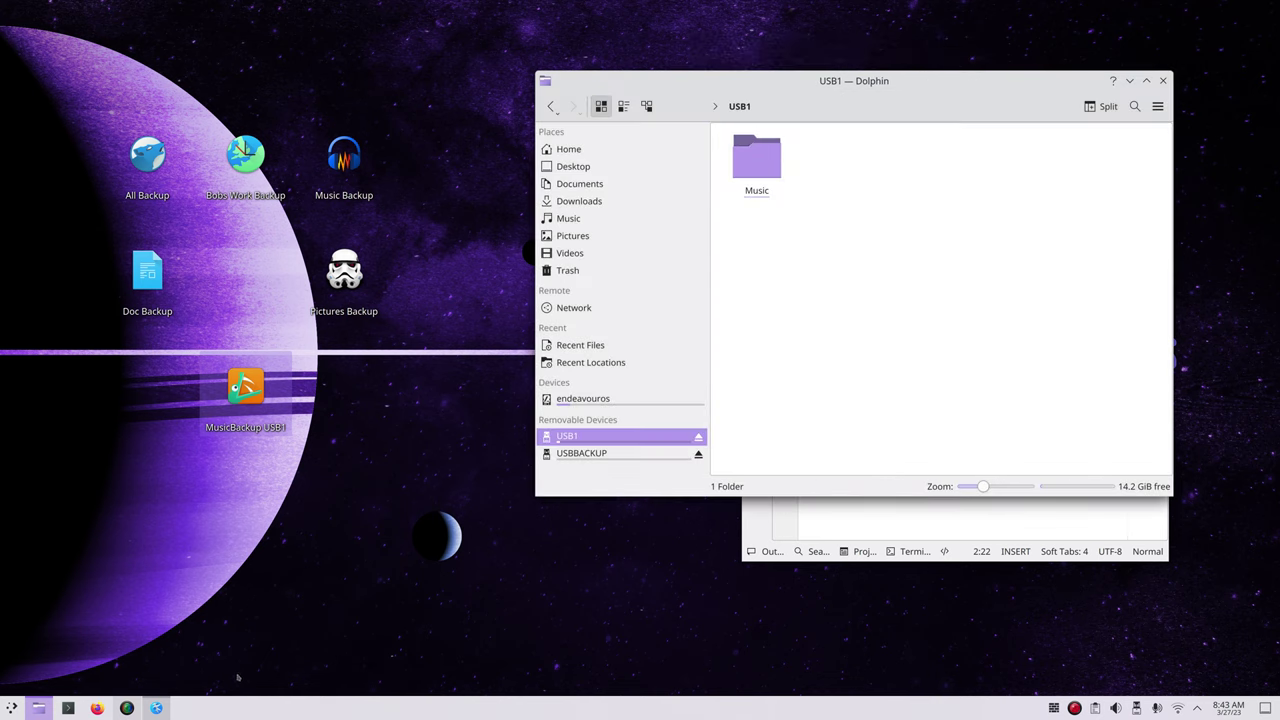
- Paste the copied location as the destination on test1's rsync line, append "/USB1", and save and close the script
{"action": "left_click", "coordinate": [156, 708]}
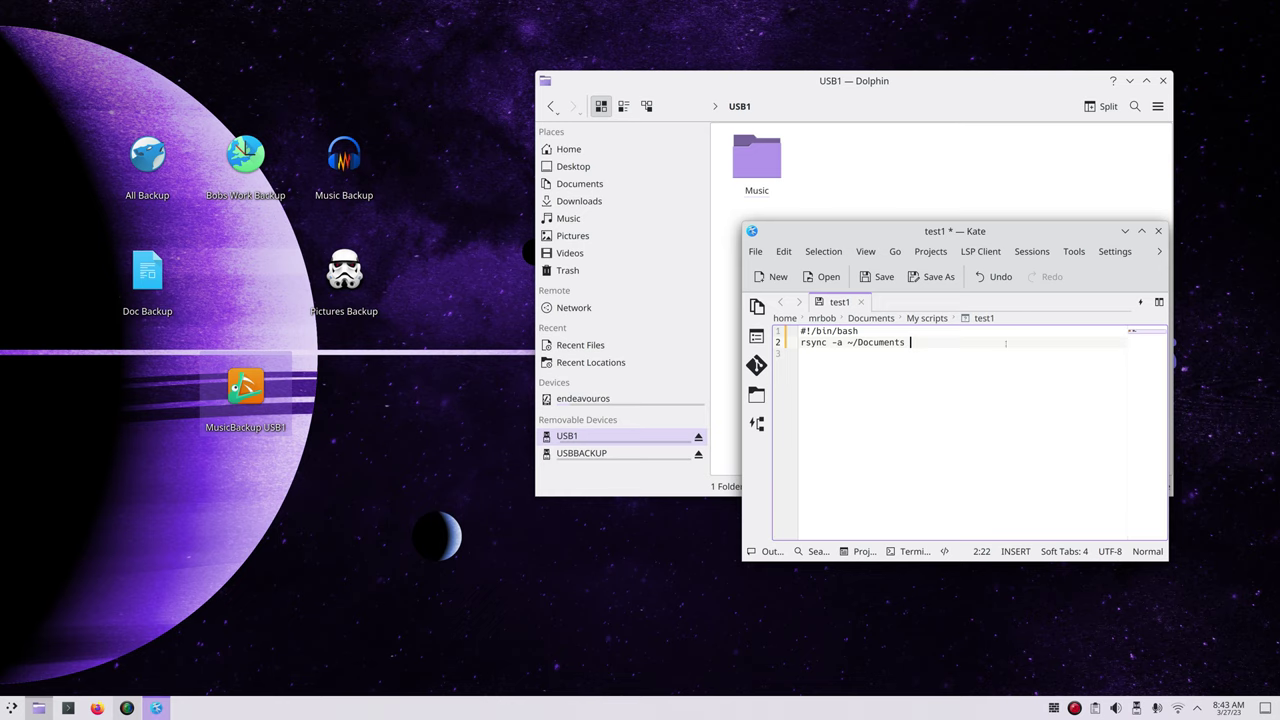
{"action": "right_click", "coordinate": [920, 343]}
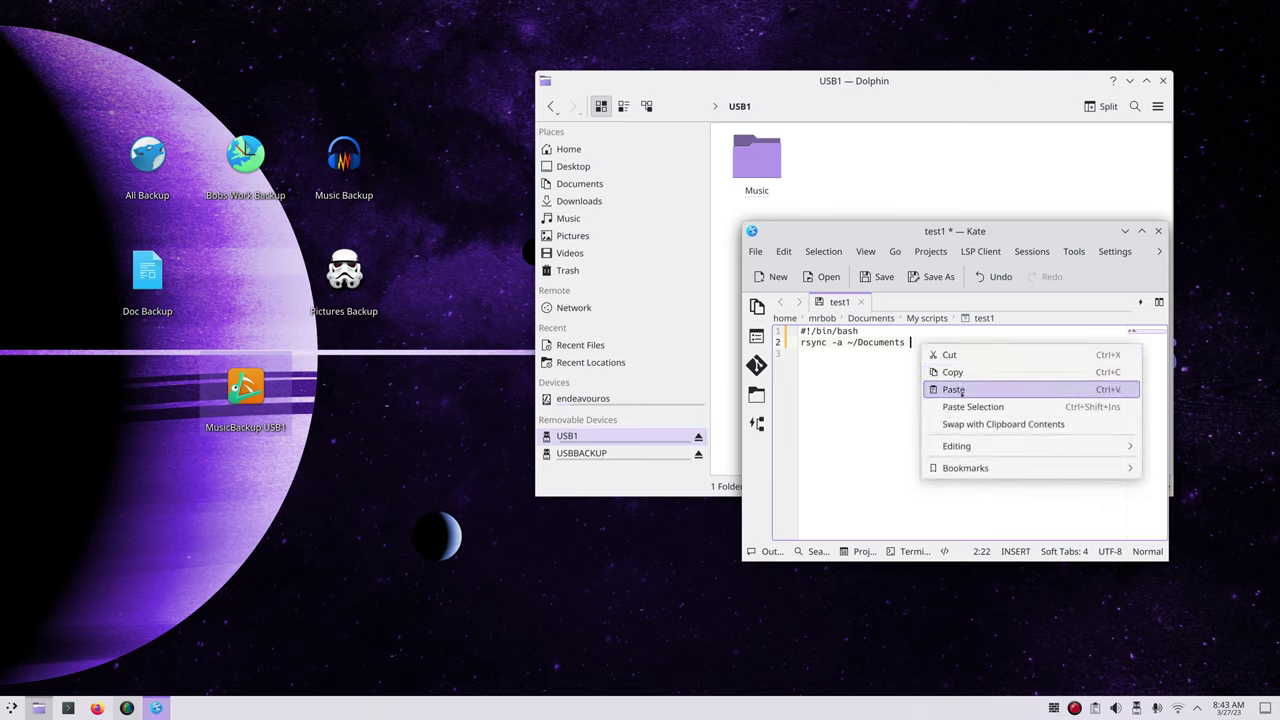
{"action": "left_click", "coordinate": [955, 390]}
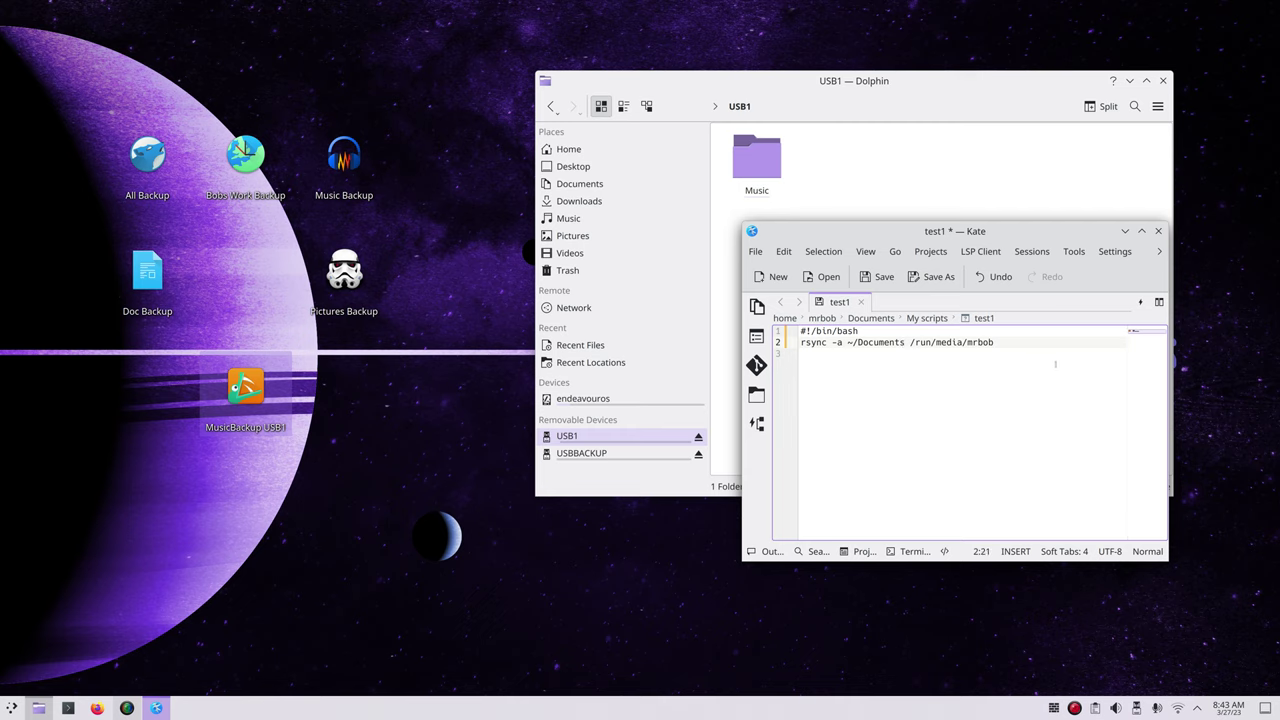
{"action": "key", "text": "Delete"}
{"action": "key", "text": "End"}
{"action": "type", "text": "/"}
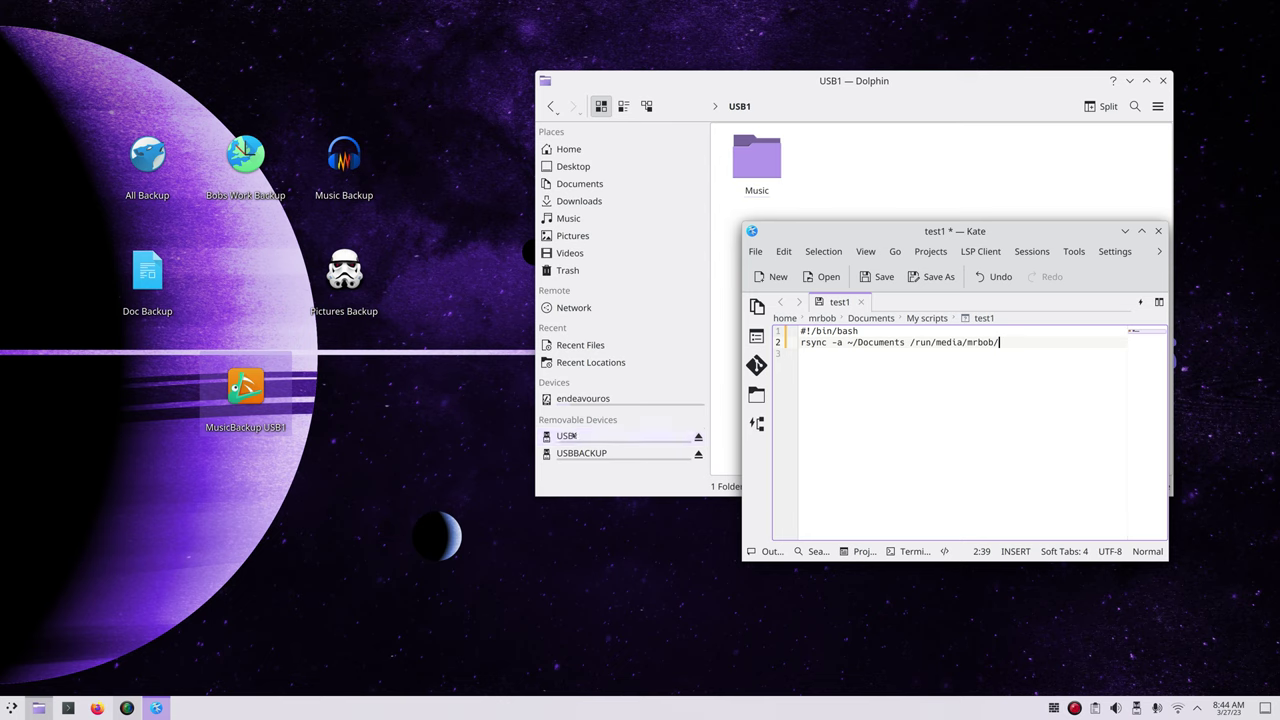
{"action": "type", "text": "US"}
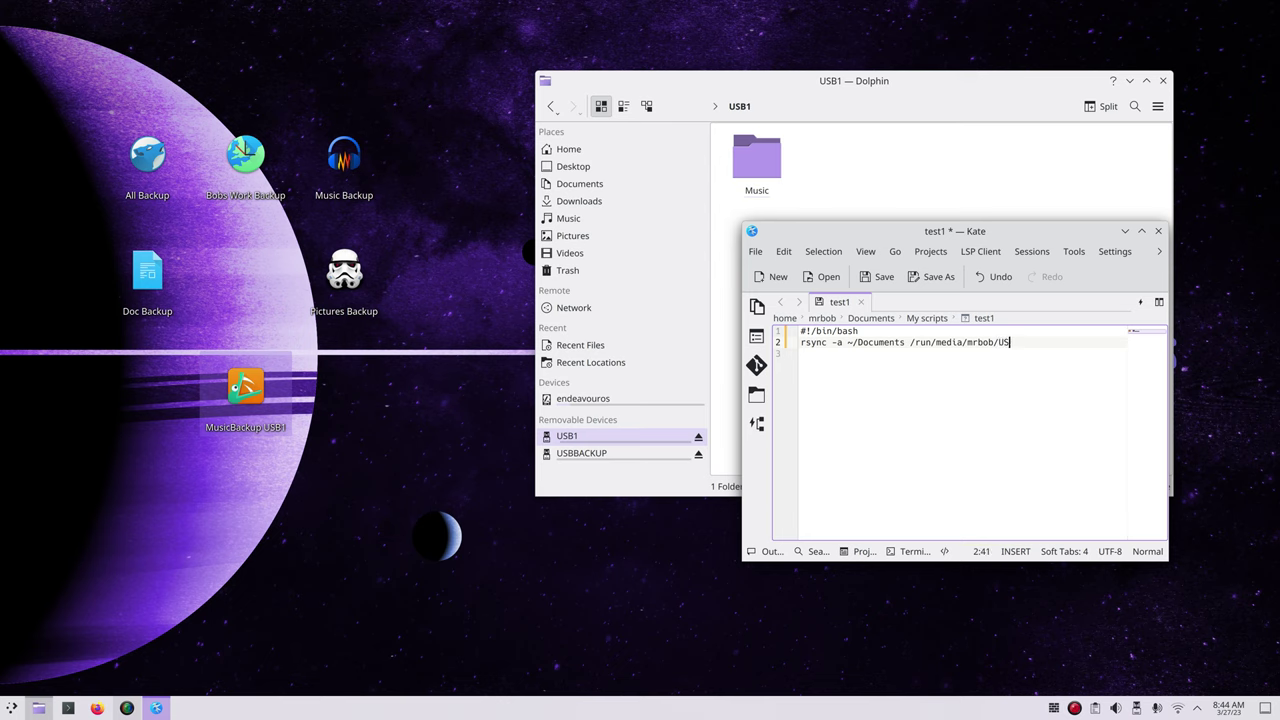
{"action": "type", "text": "B1"}
{"action": "left_click", "coordinate": [884, 278]}
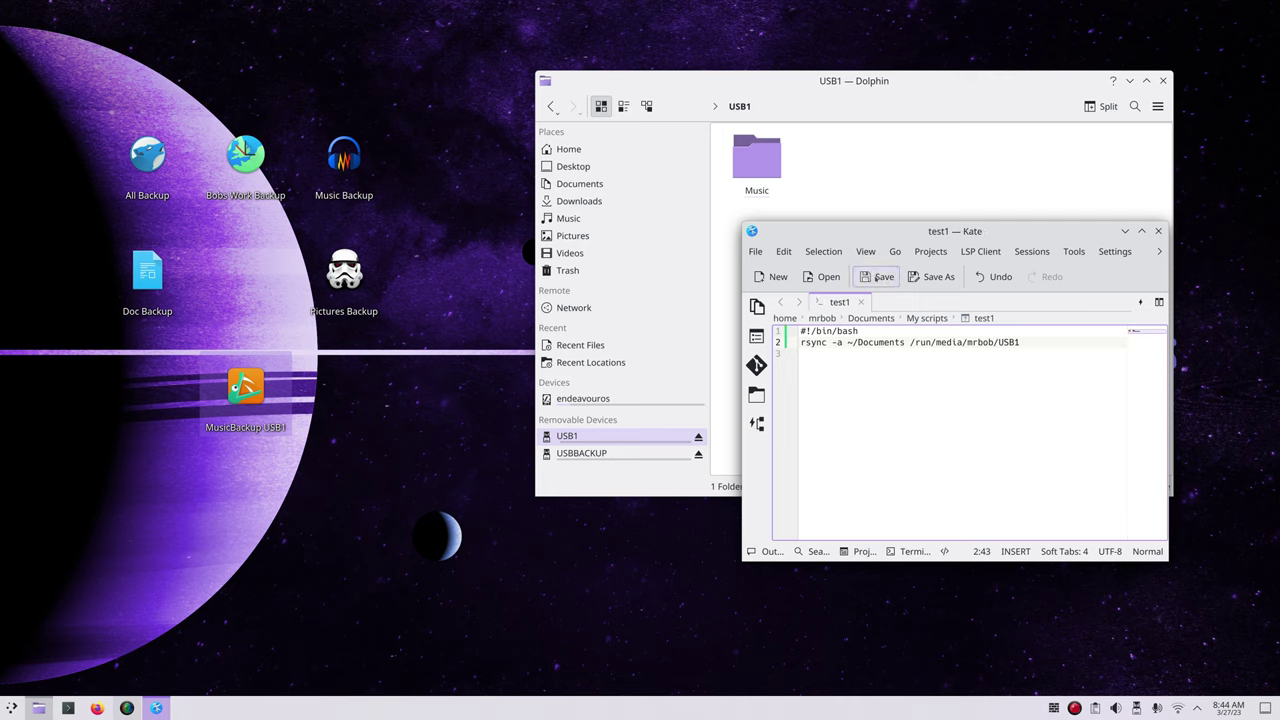
{"action": "left_click", "coordinate": [1158, 231]}
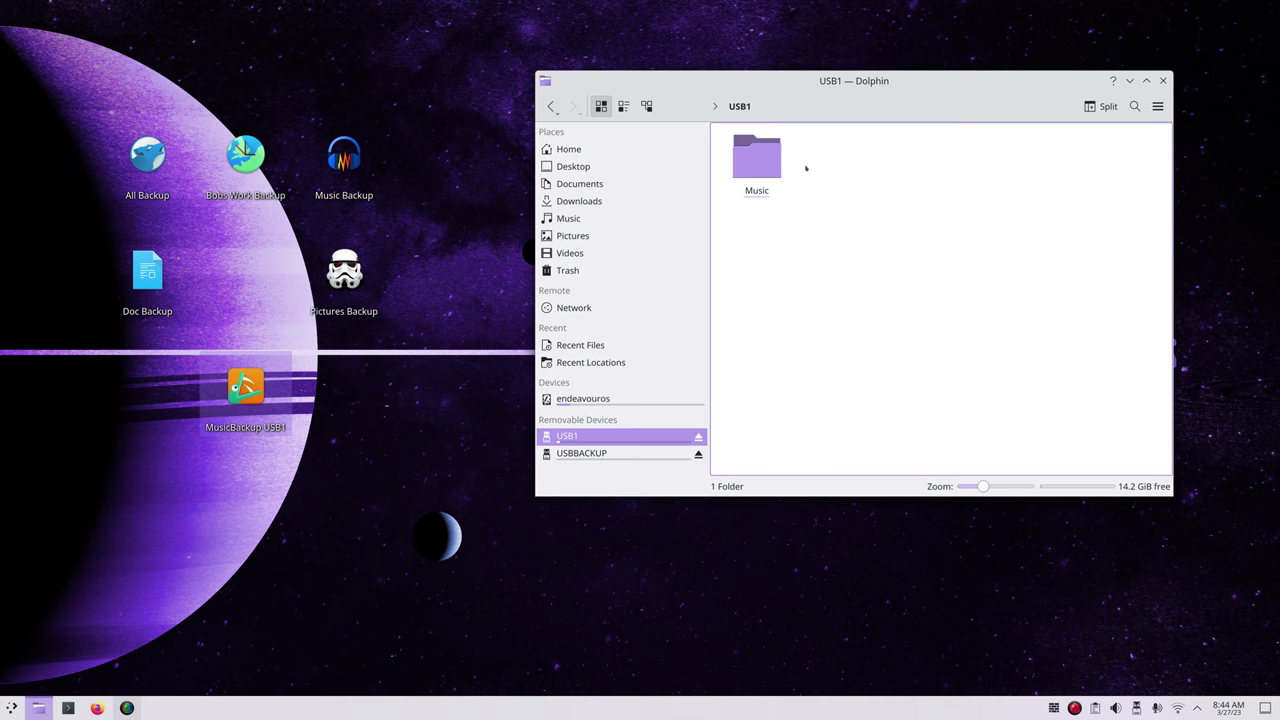
- Make the test1 file in Documents/My scripts executable through its permissions
{"action": "left_click", "coordinate": [603, 186]}
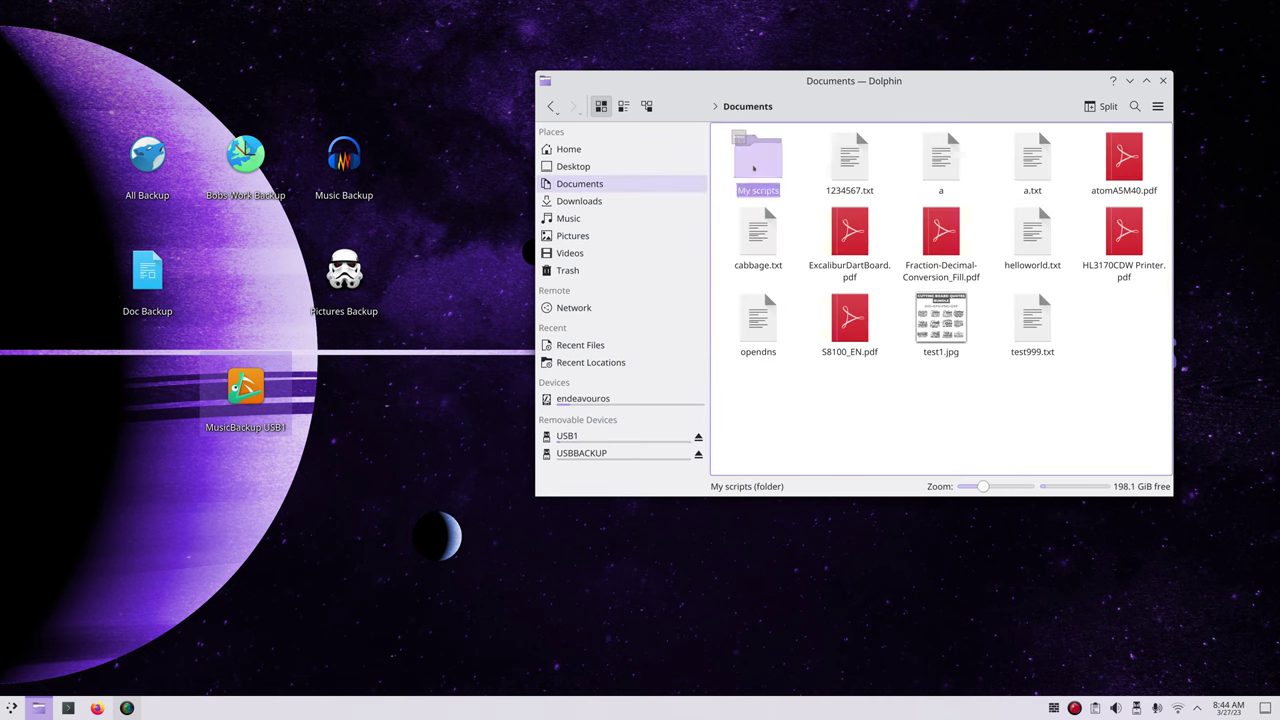
{"action": "left_click", "coordinate": [757, 157]}
{"action": "right_click", "coordinate": [850, 232]}
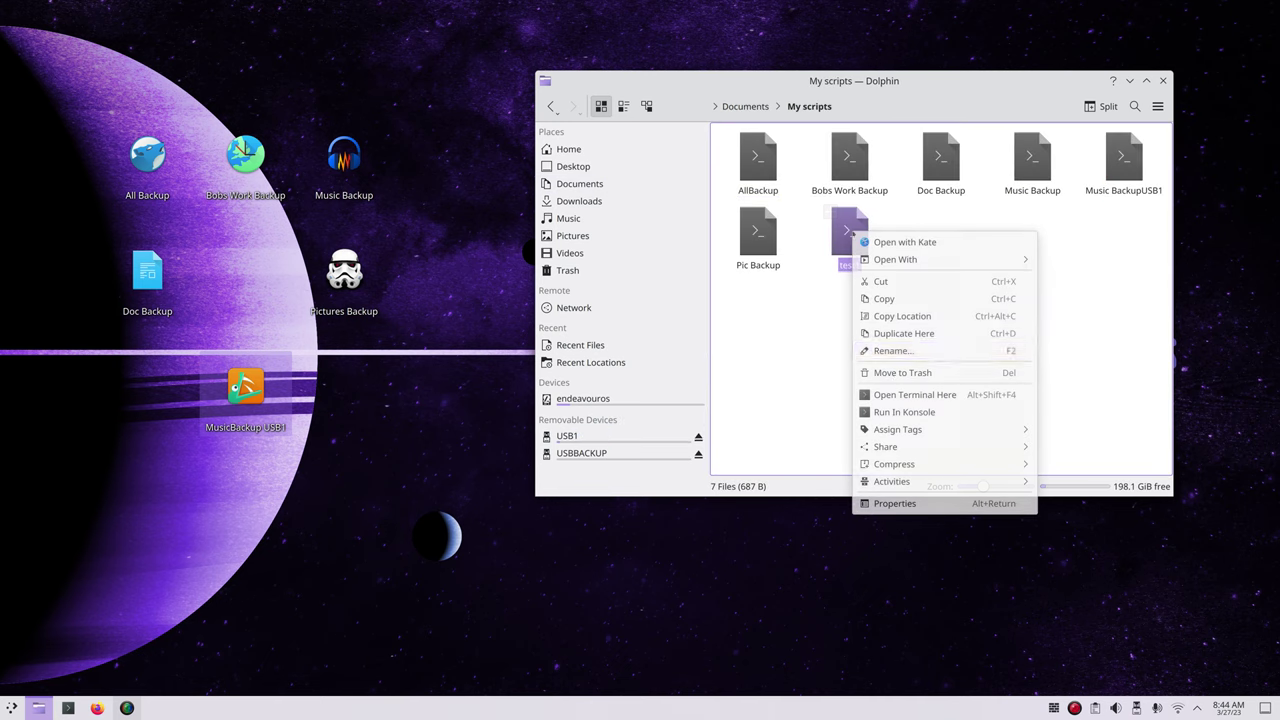
{"action": "left_click", "coordinate": [880, 505]}
{"action": "left_click", "coordinate": [803, 128]}
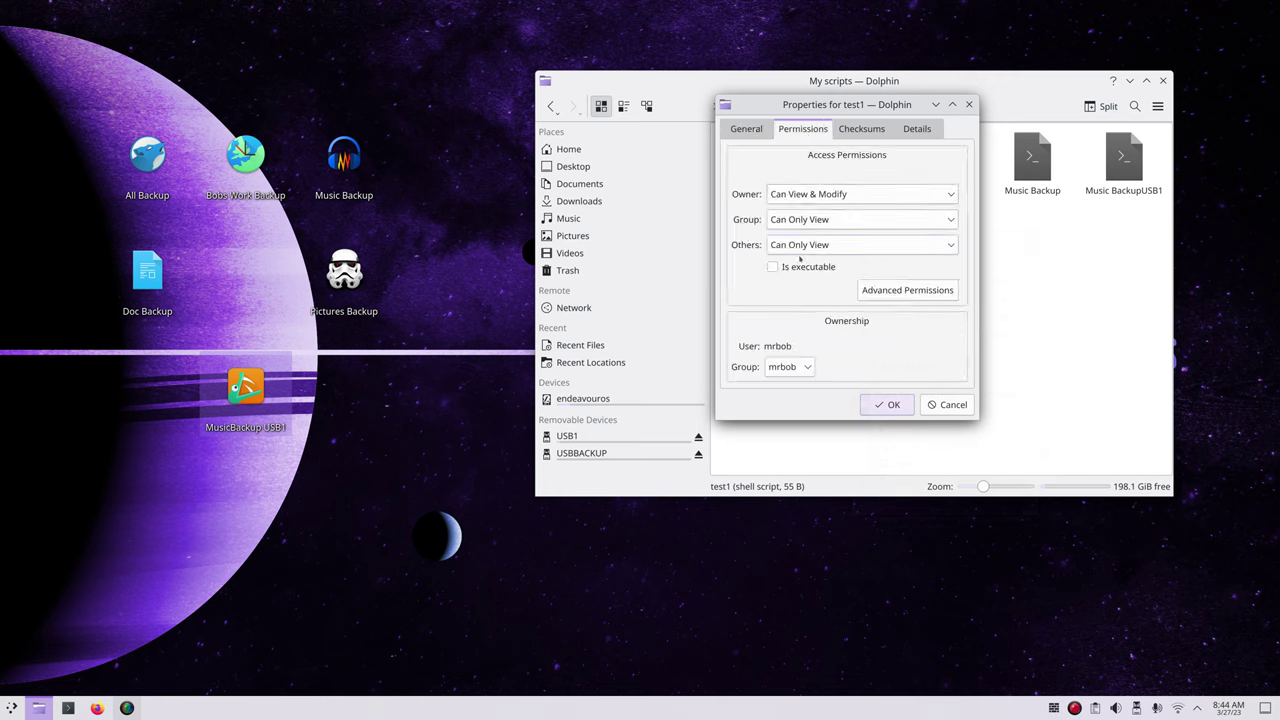
{"action": "left_click", "coordinate": [892, 405]}
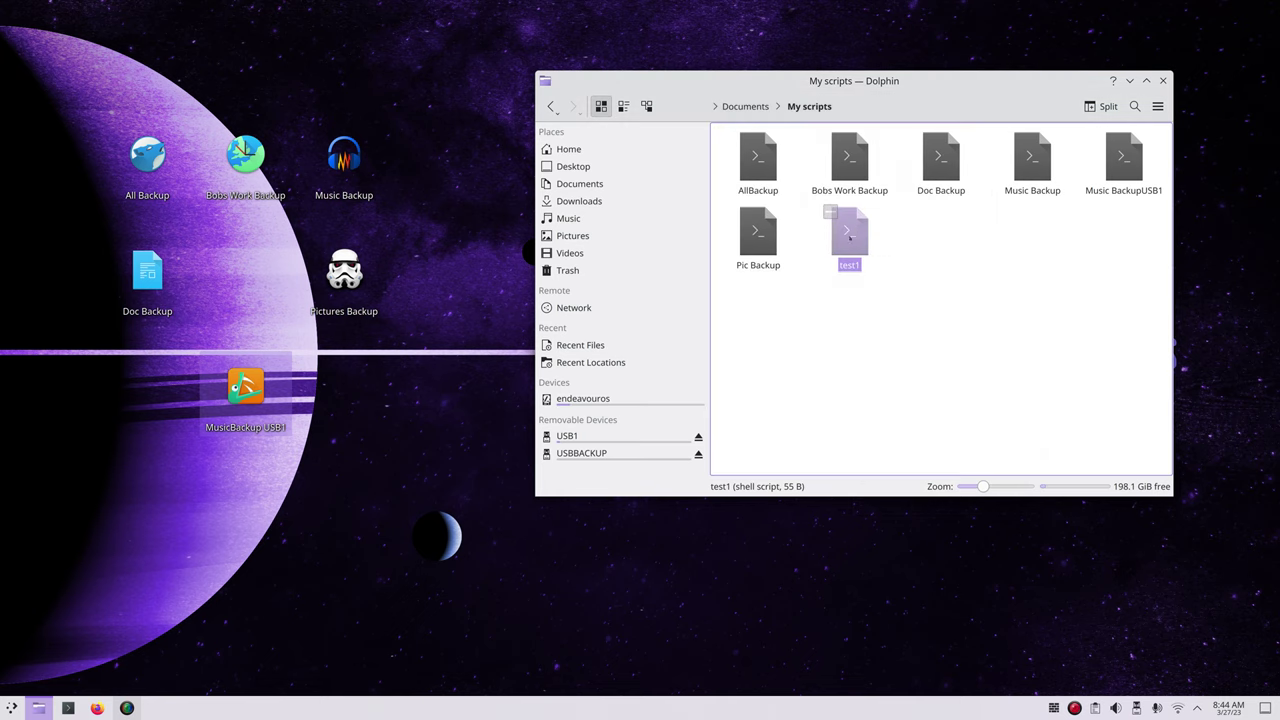
- Execute the test1 script and open the USB1 drive to check the backup
{"action": "left_click", "coordinate": [849, 233]}
{"action": "left_click", "coordinate": [849, 283]}
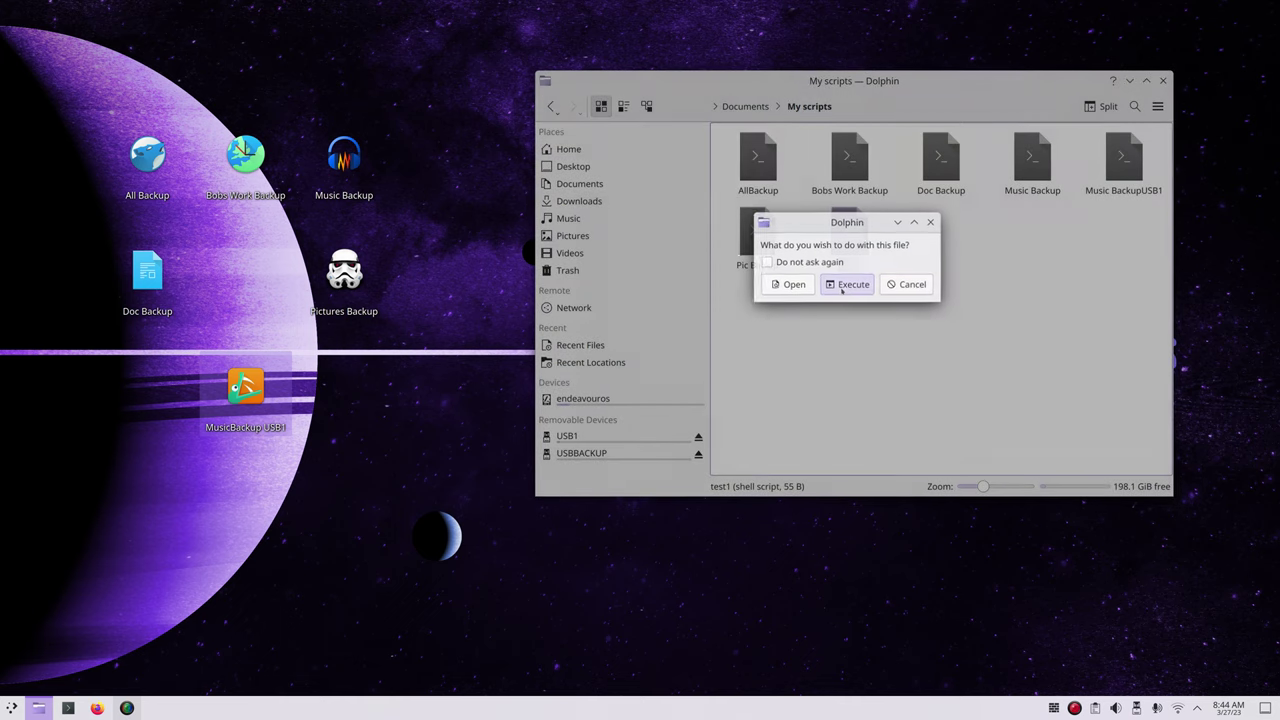
{"action": "left_click", "coordinate": [609, 437]}
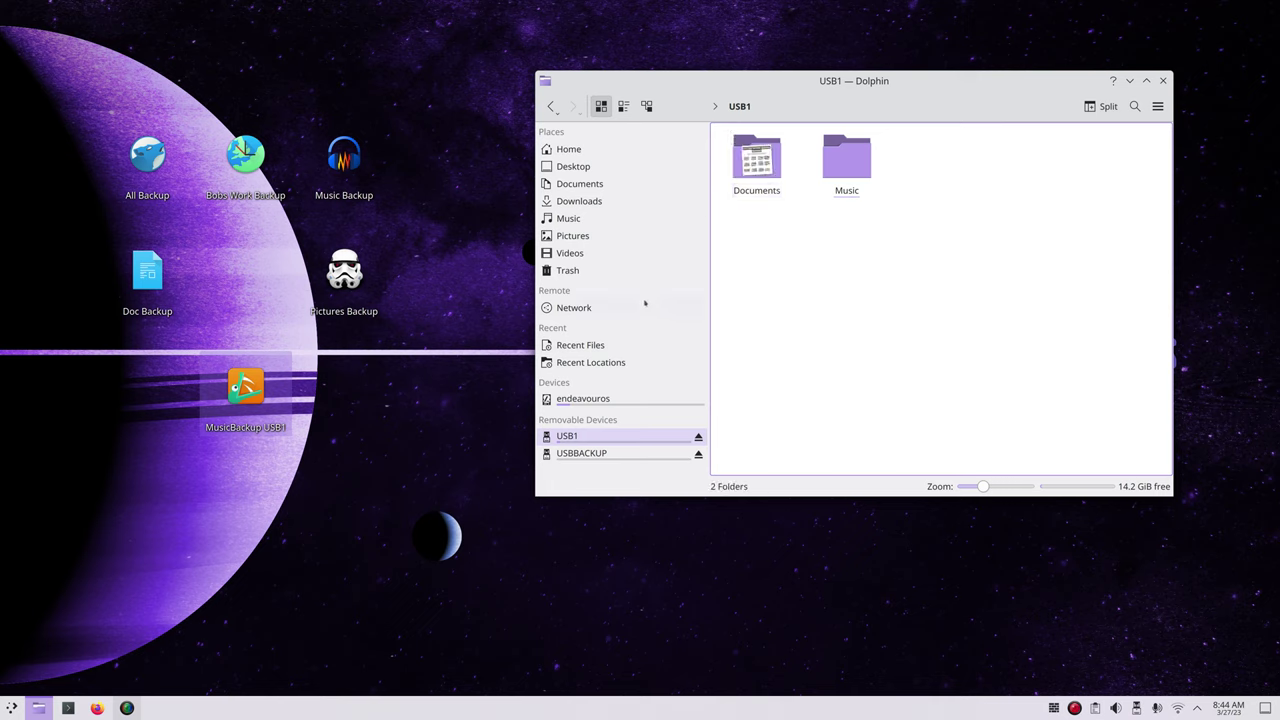
- Open test1 from Documents/My scripts in the text editor to review its rsync command, and close it
{"action": "left_click", "coordinate": [582, 187]}
{"action": "left_click", "coordinate": [752, 166]}
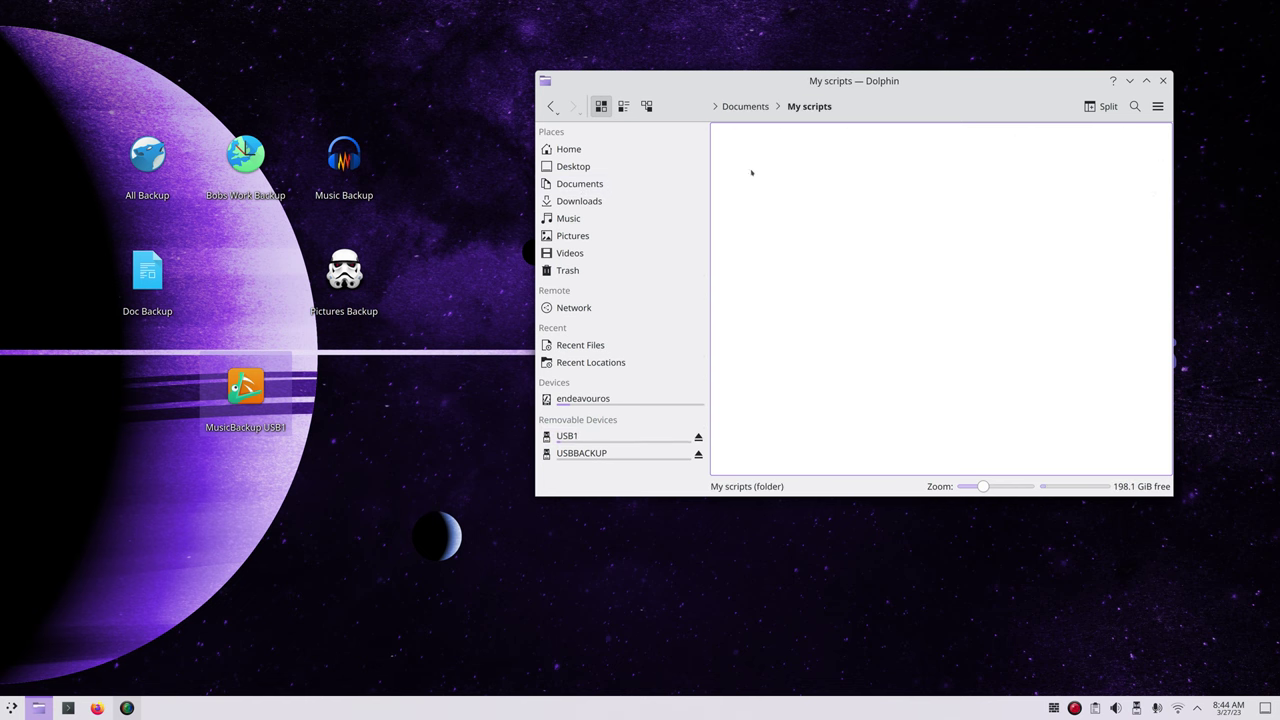
{"action": "left_click", "coordinate": [851, 250]}
{"action": "left_click", "coordinate": [788, 286]}
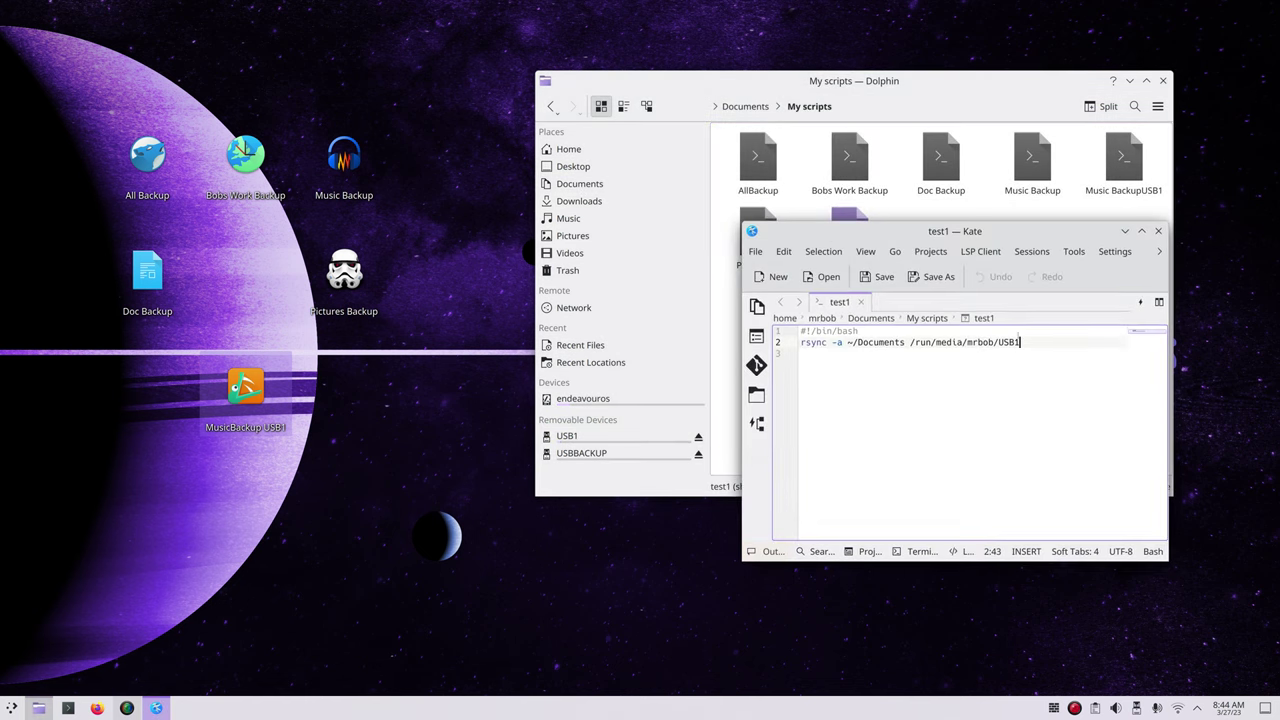
{"action": "left_click", "coordinate": [1155, 233]}
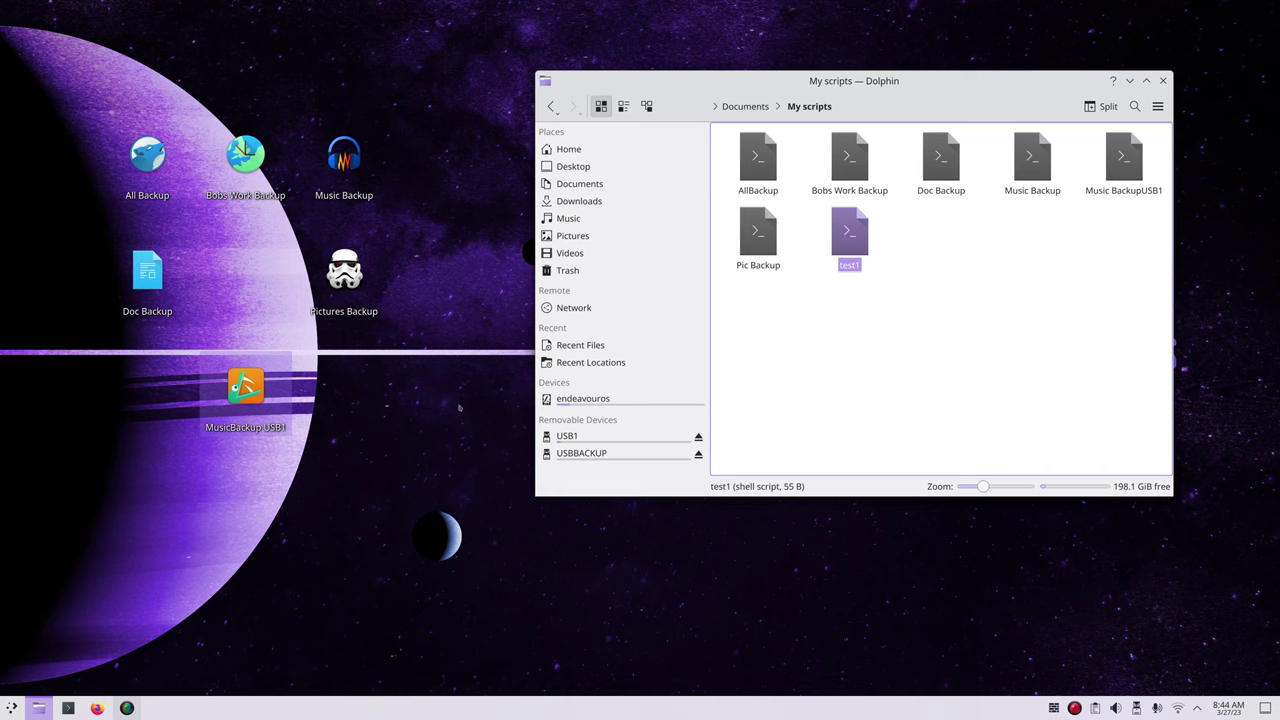
- Start a new link to a location on the desktop and name it "test1"
{"action": "right_click", "coordinate": [214, 479]}
{"action": "mouse_move", "coordinate": [330, 516]}
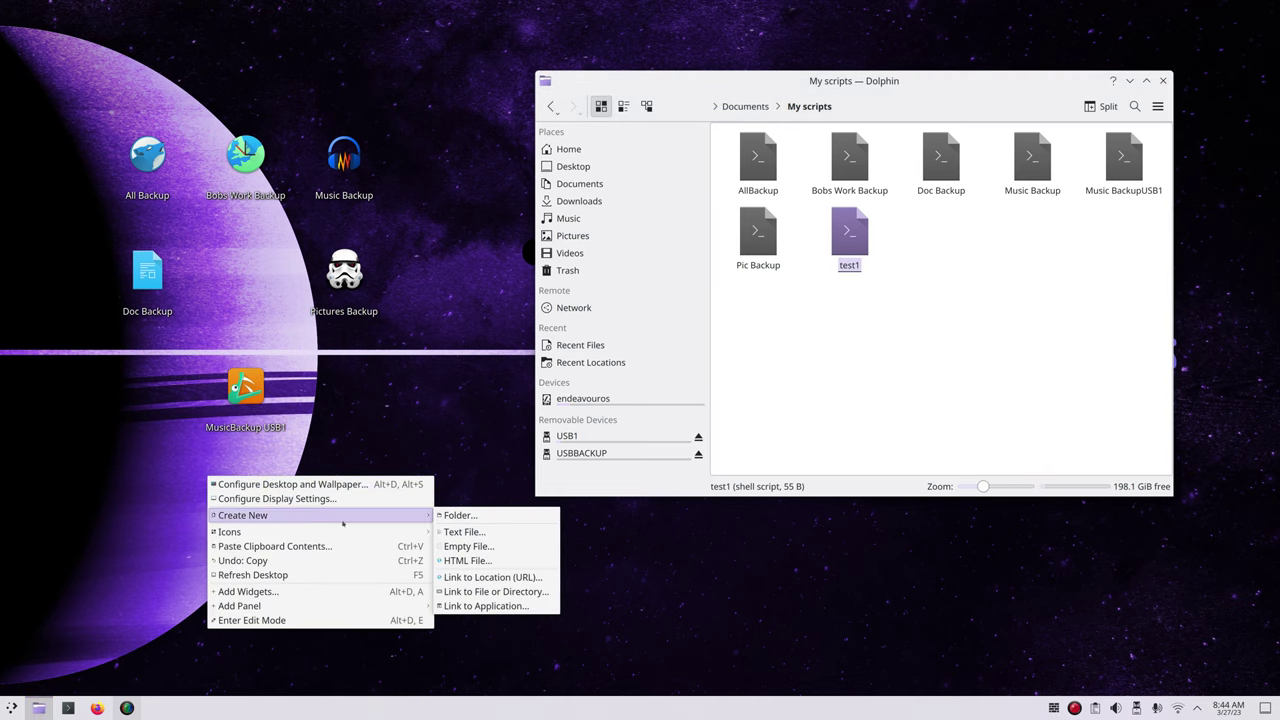
{"action": "left_click", "coordinate": [492, 577]}
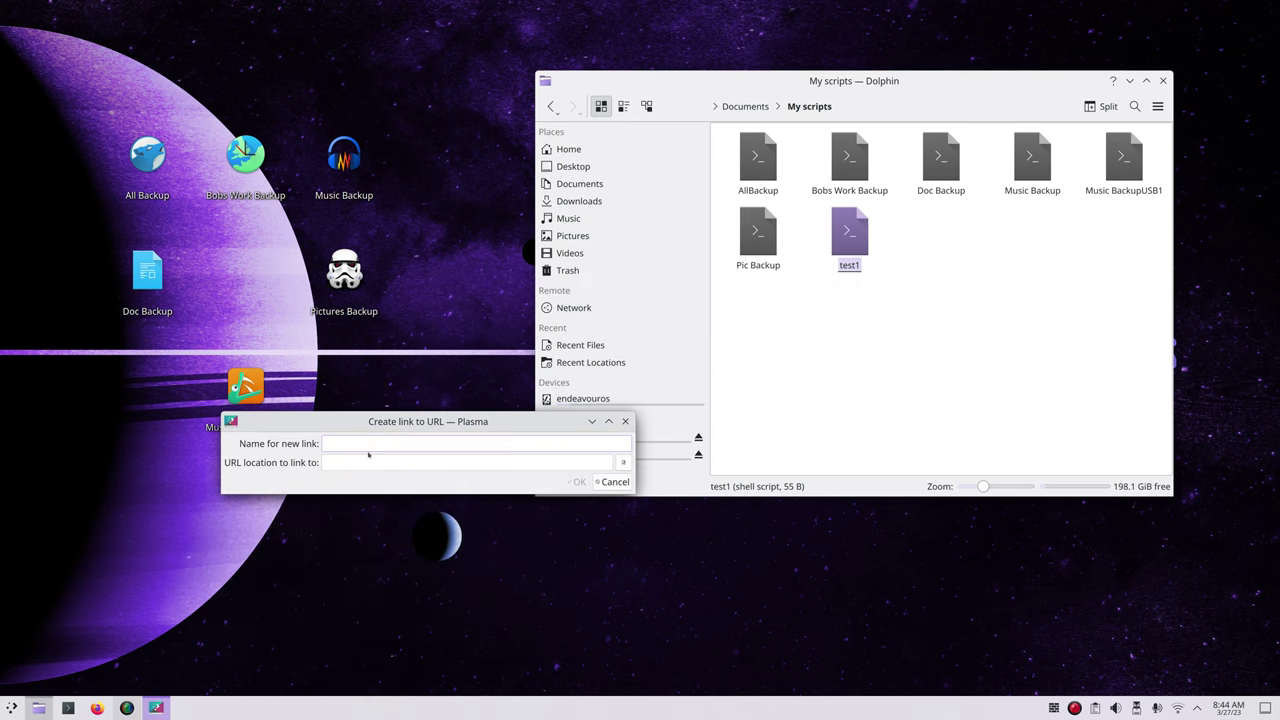
{"action": "type", "text": "test1"}
- Set the new link's target to the test1 script in Documents/My scripts and create the link
{"action": "left_click", "coordinate": [619, 465]}
{"action": "left_click", "coordinate": [648, 478]}
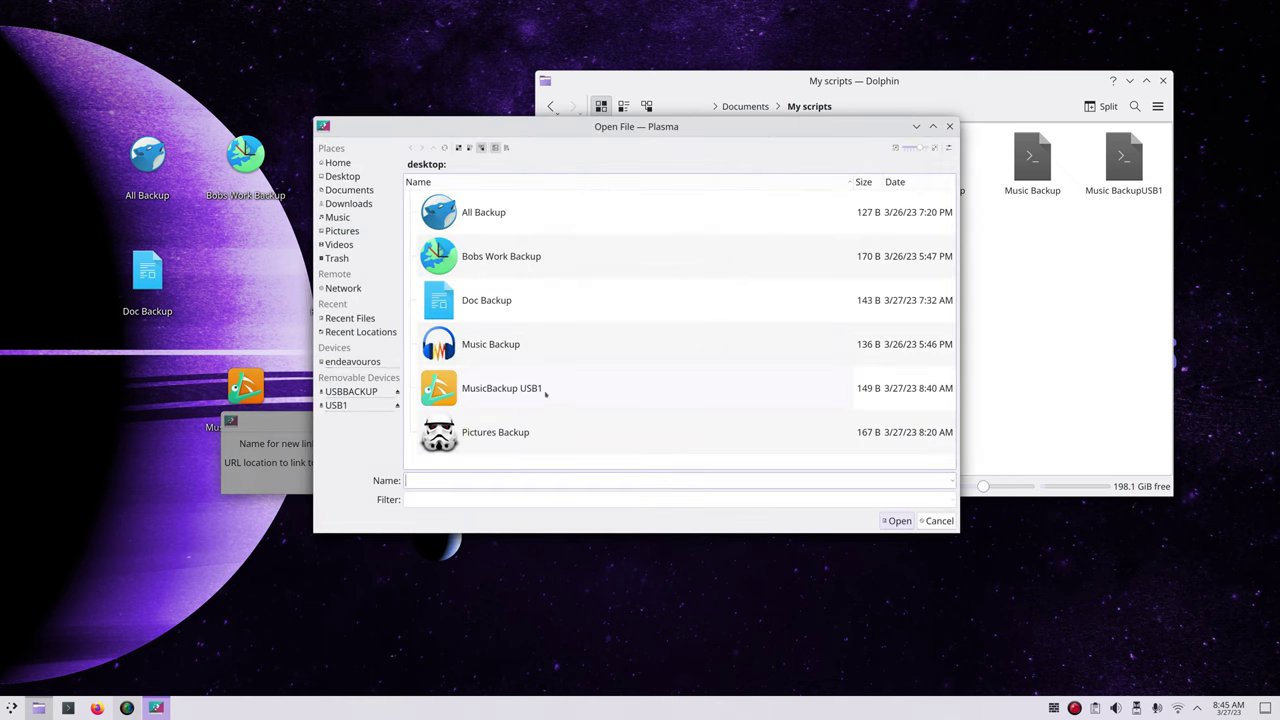
{"action": "left_click", "coordinate": [343, 190]}
{"action": "left_click", "coordinate": [409, 212]}
{"action": "scroll", "coordinate": [509, 416], "scroll_direction": "down", "scroll_amount": 5}
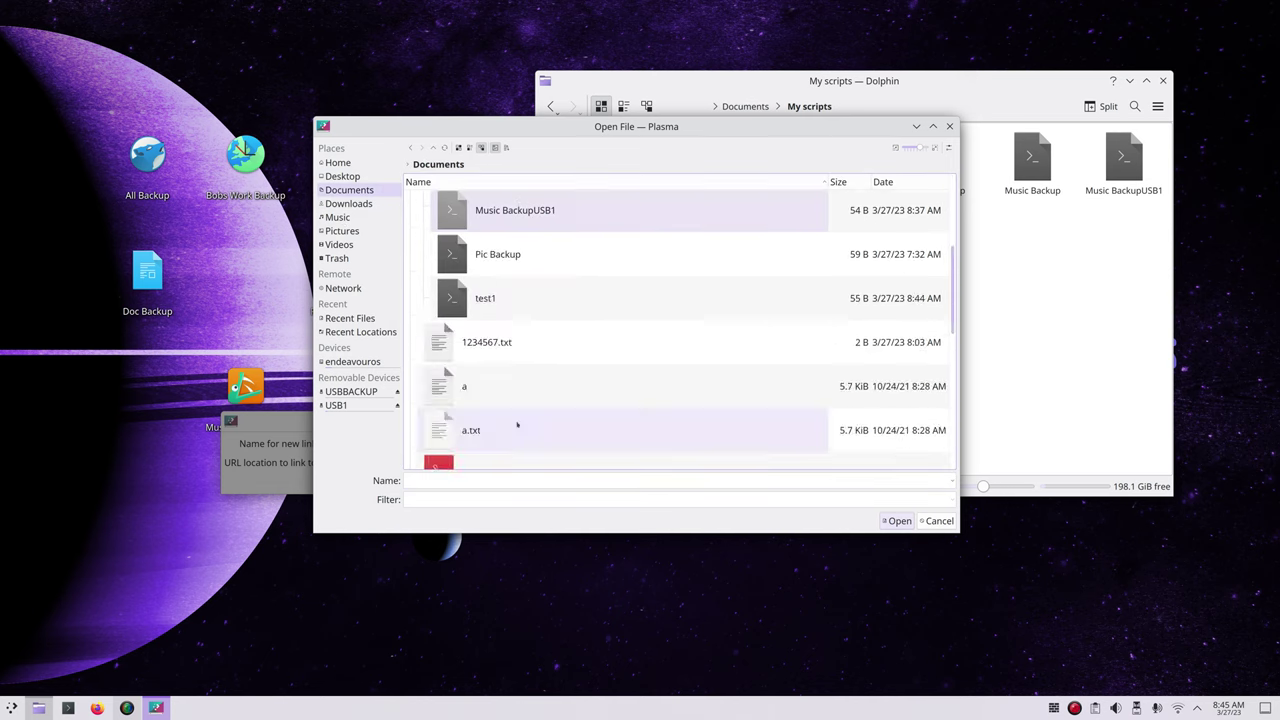
{"action": "scroll", "coordinate": [509, 416], "scroll_direction": "up", "scroll_amount": 2}
{"action": "scroll", "coordinate": [509, 416], "scroll_direction": "up", "scroll_amount": 3}
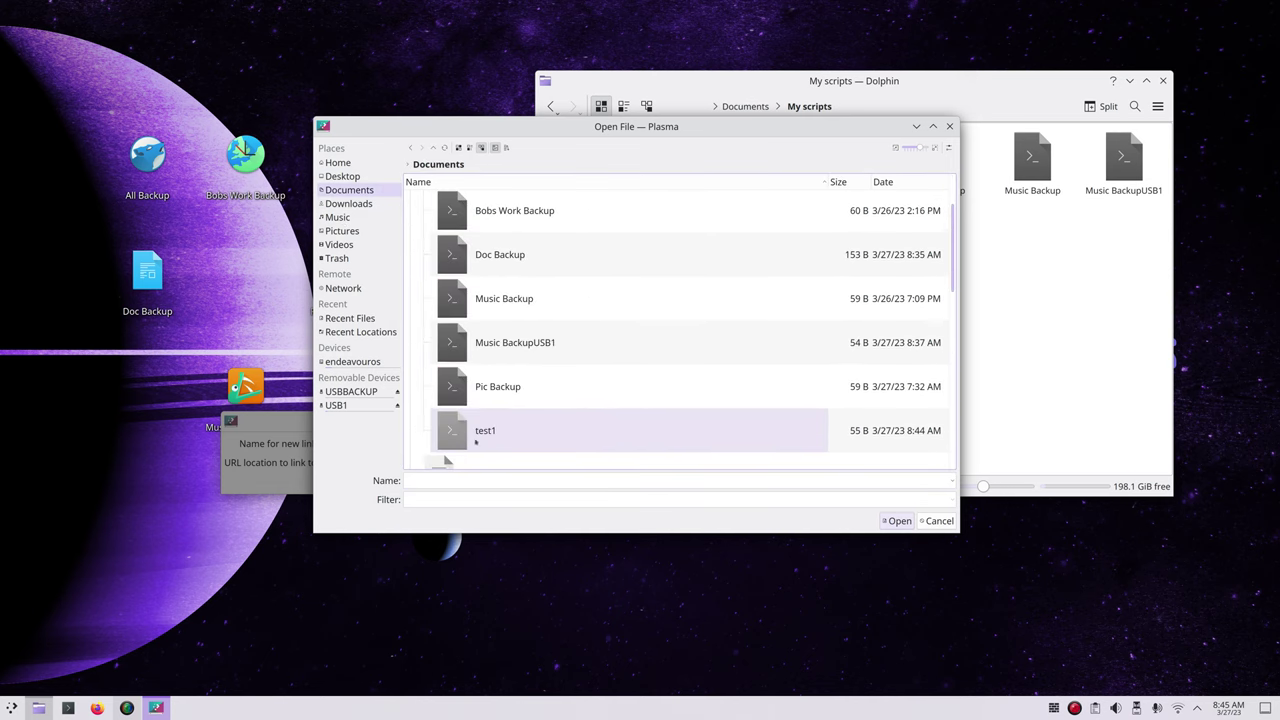
{"action": "left_click", "coordinate": [470, 438]}
{"action": "key", "text": "Return"}
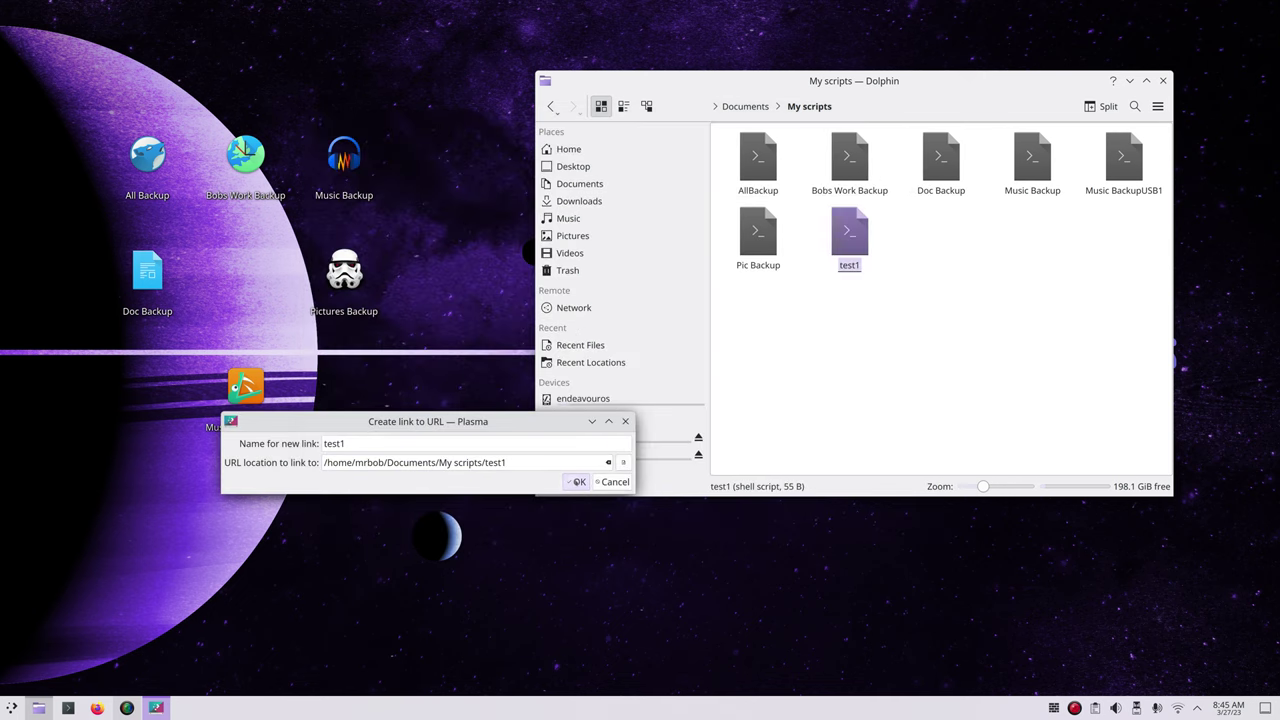
{"action": "key", "text": "Return"}
- Change the test1 desktop link's icon to the orange slice application icon
{"action": "right_click", "coordinate": [229, 504]}
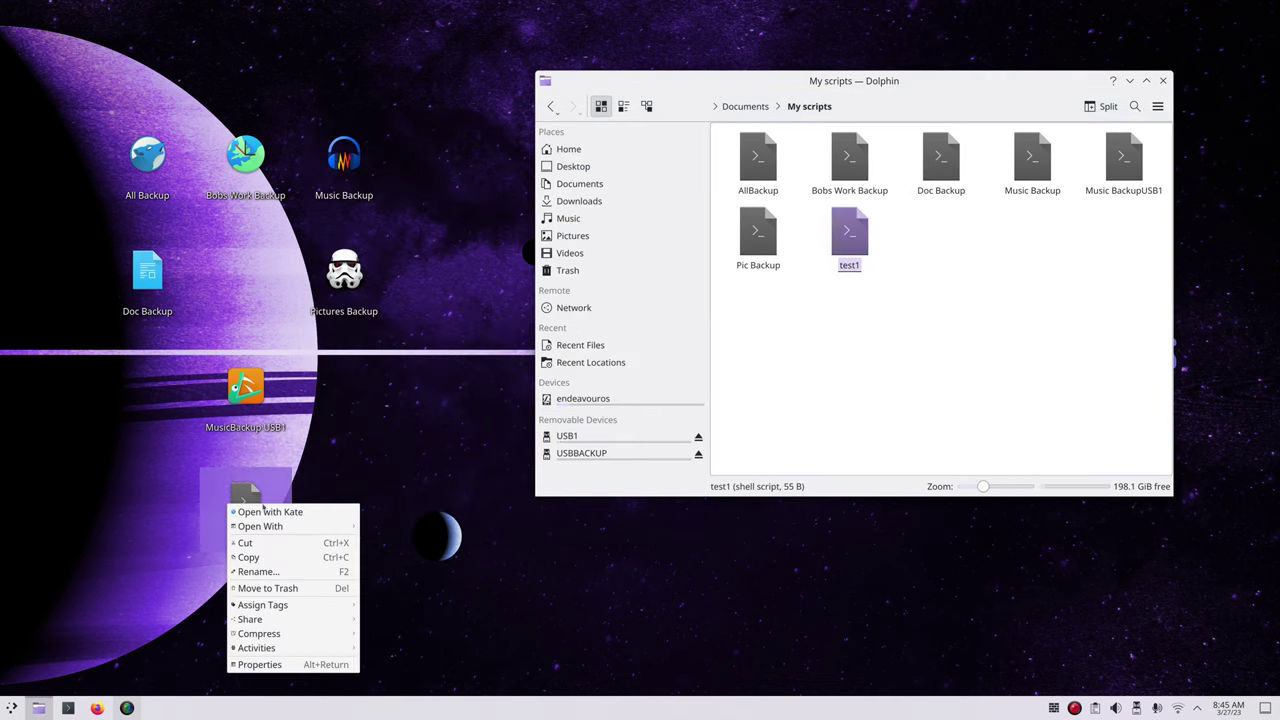
{"action": "left_click", "coordinate": [259, 664]}
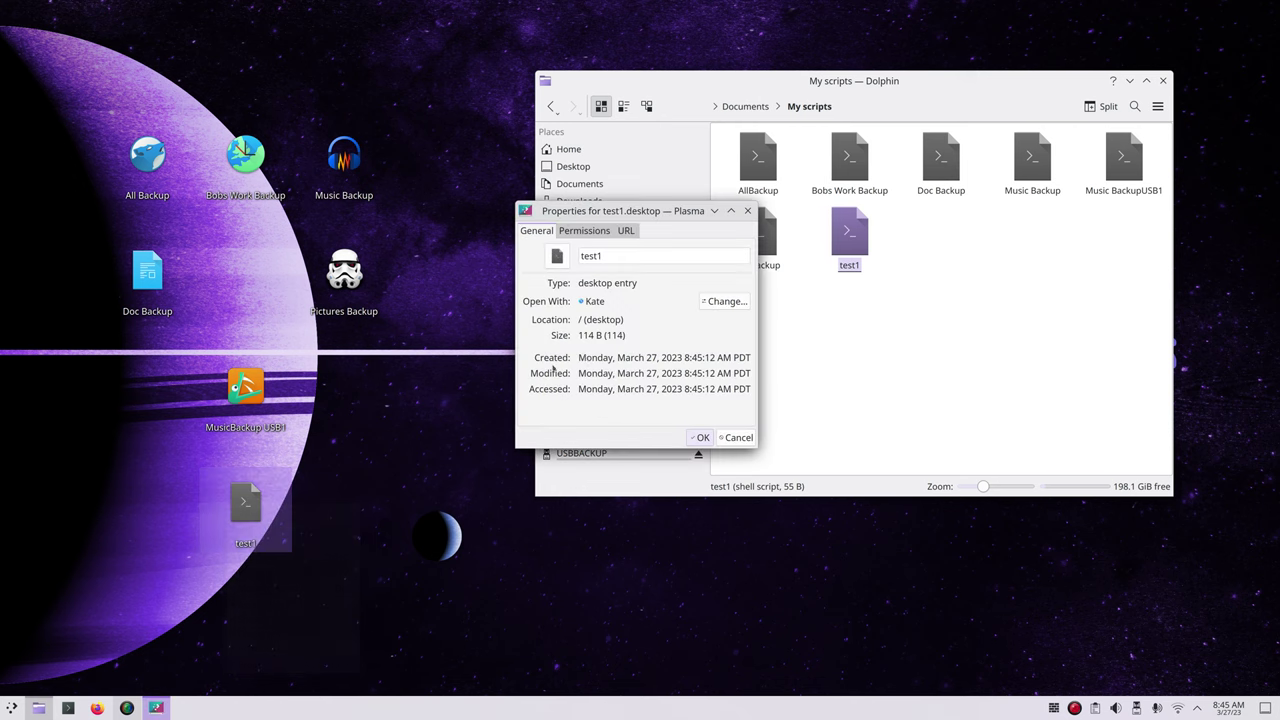
{"action": "left_click", "coordinate": [566, 262]}
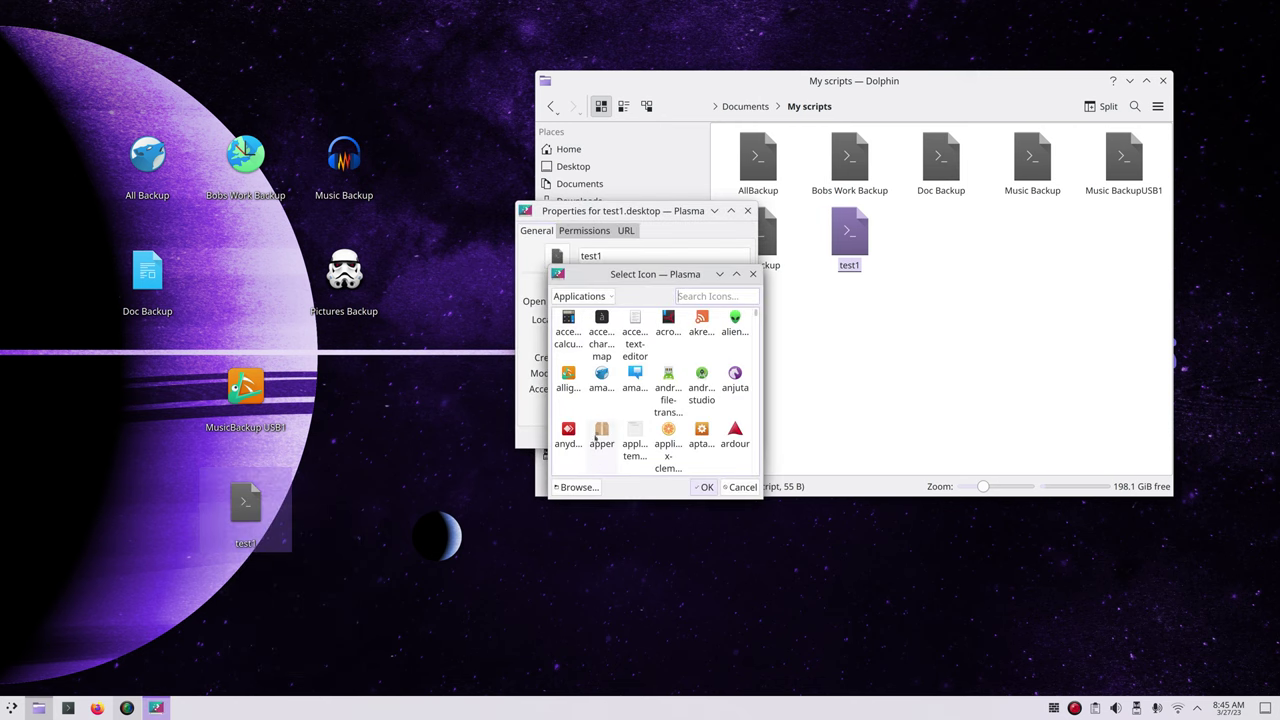
{"action": "left_click", "coordinate": [668, 440]}
{"action": "left_click", "coordinate": [705, 487]}
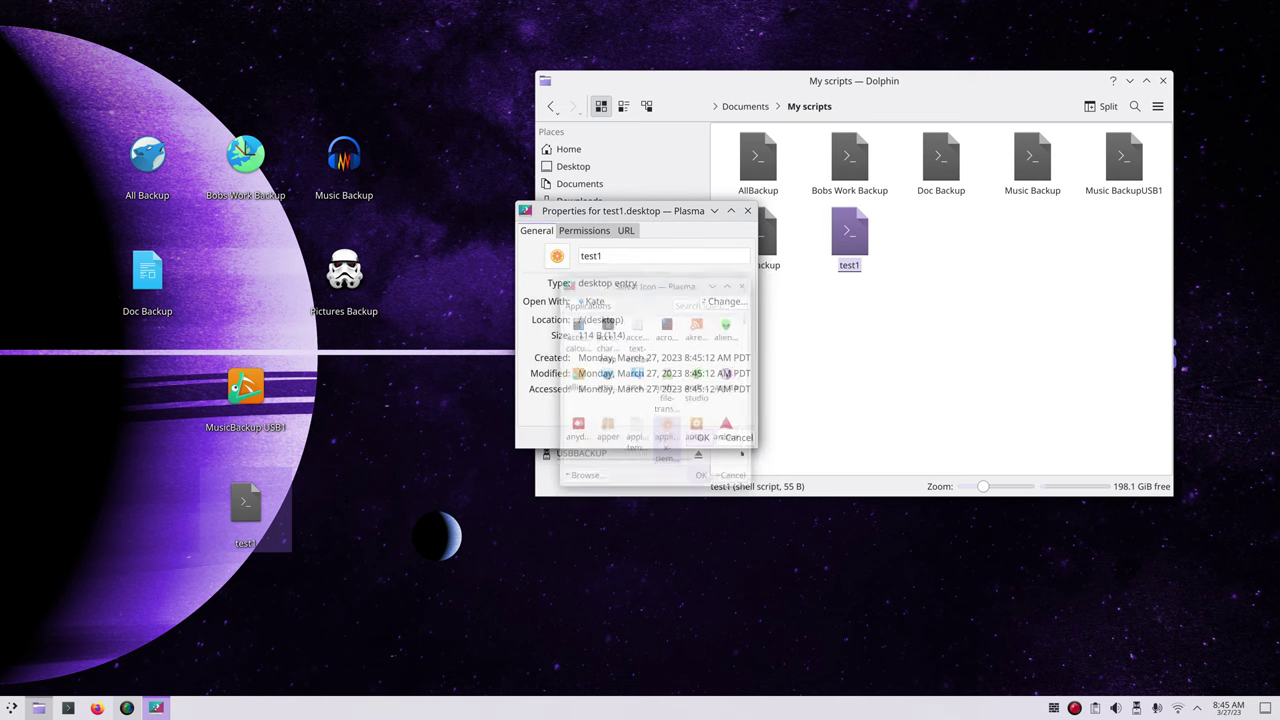
{"action": "left_click", "coordinate": [702, 437]}
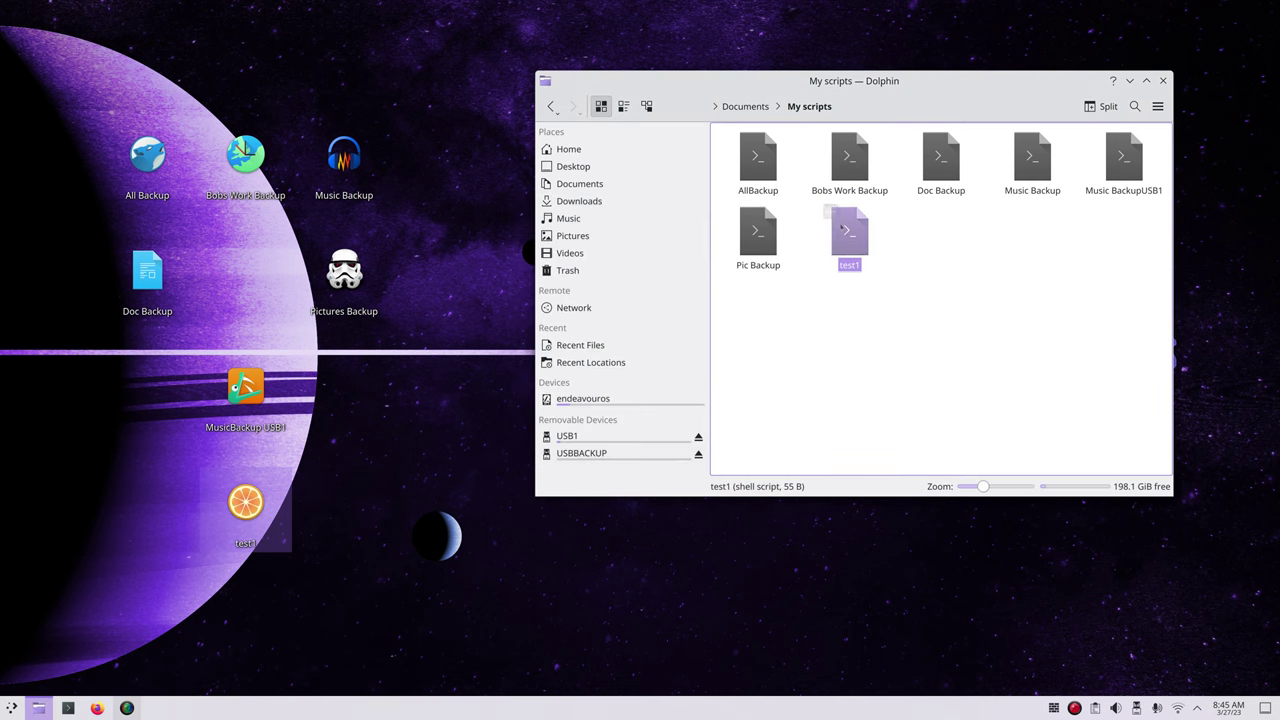
- Execute the test1 script again from the My scripts folder
{"action": "double_click", "coordinate": [849, 235]}
{"action": "left_click", "coordinate": [846, 283]}
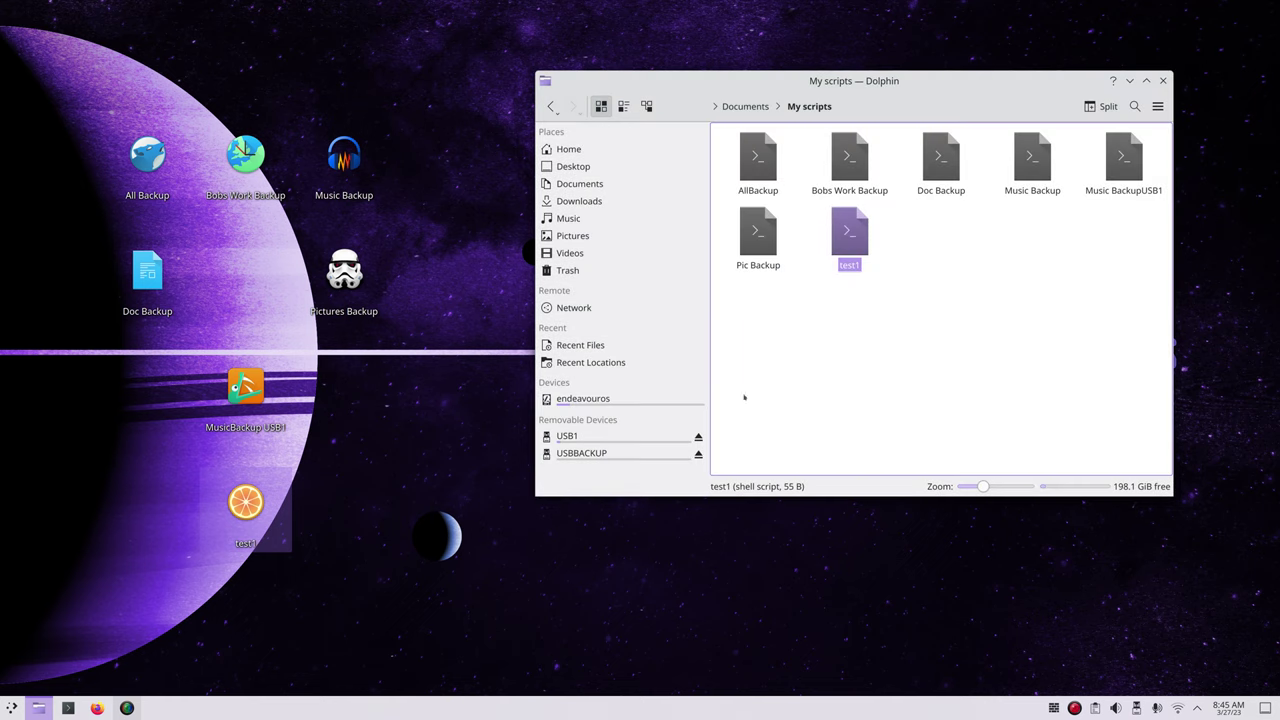
- Review test1's contents in the text editor, close it, and view the folders on the USB1 drive
{"action": "double_click", "coordinate": [846, 238]}
{"action": "left_click", "coordinate": [852, 283]}
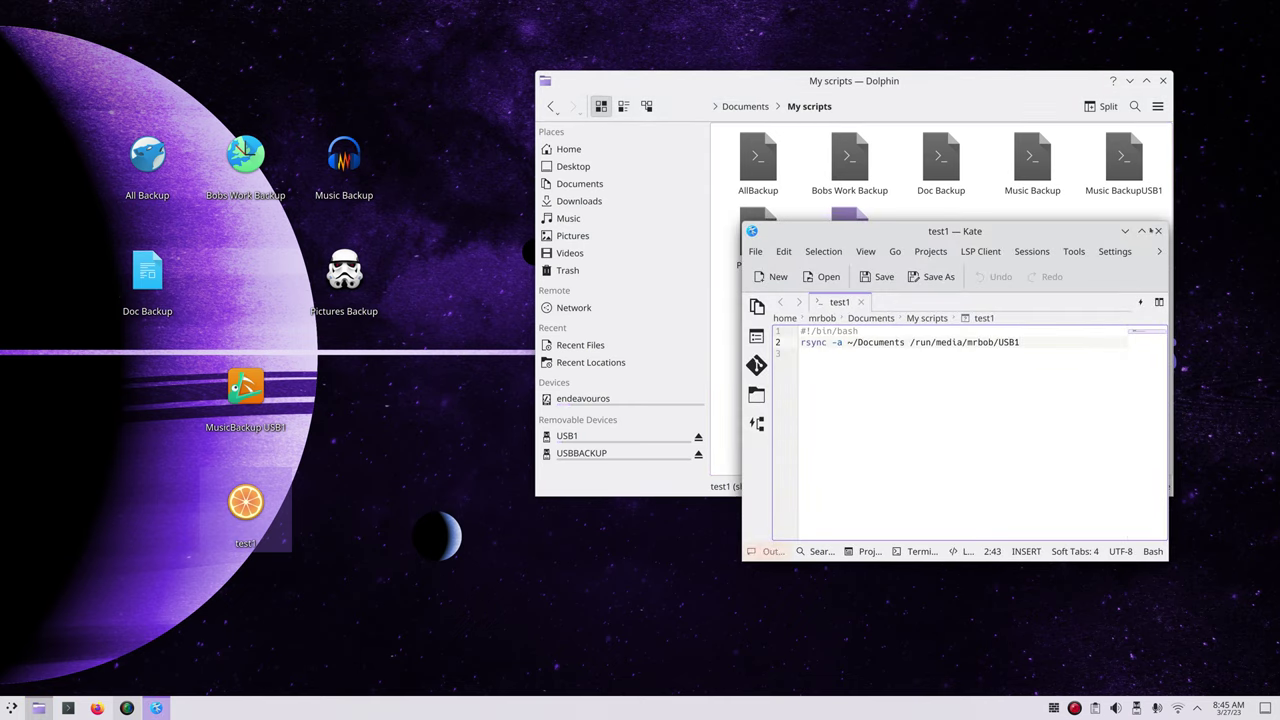
{"action": "left_click", "coordinate": [1158, 231]}
{"action": "left_click", "coordinate": [636, 436]}
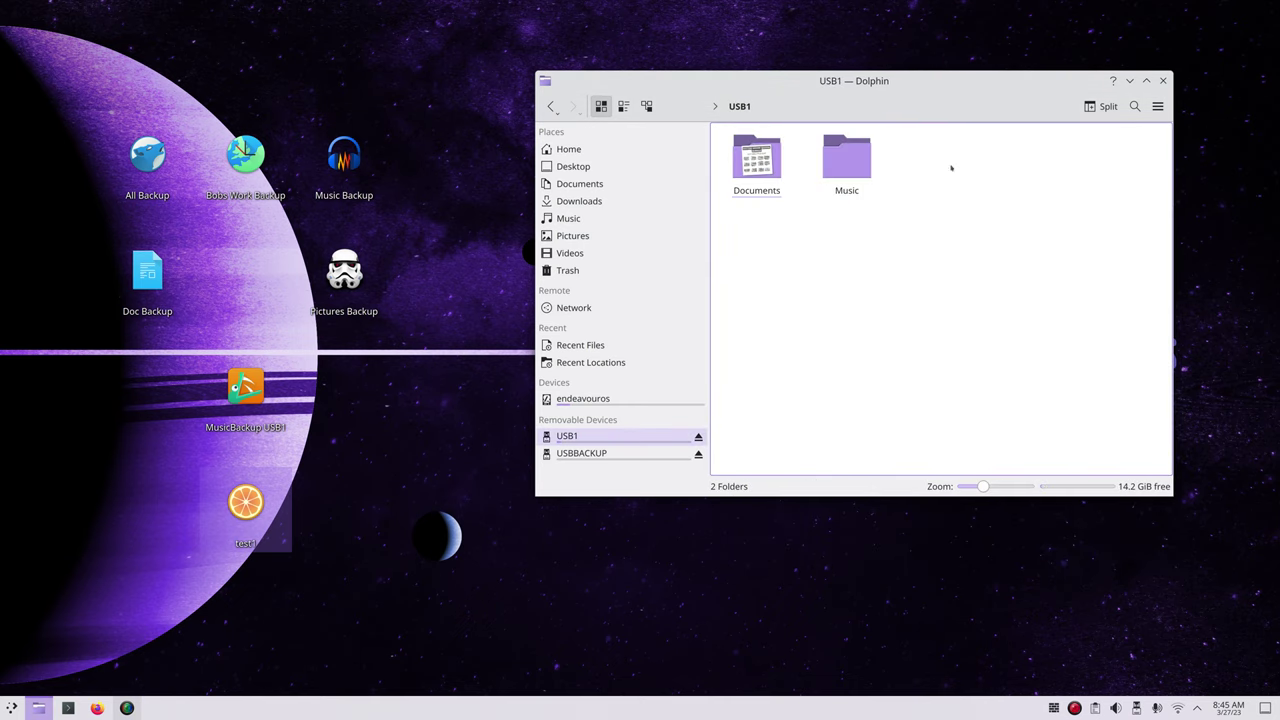
- Delete the Documents and Music folders from the USB1 drive and run the test1 backup from its desktop shortcut
{"action": "left_click_drag", "start_coordinate": [941, 144], "coordinate": [735, 219]}
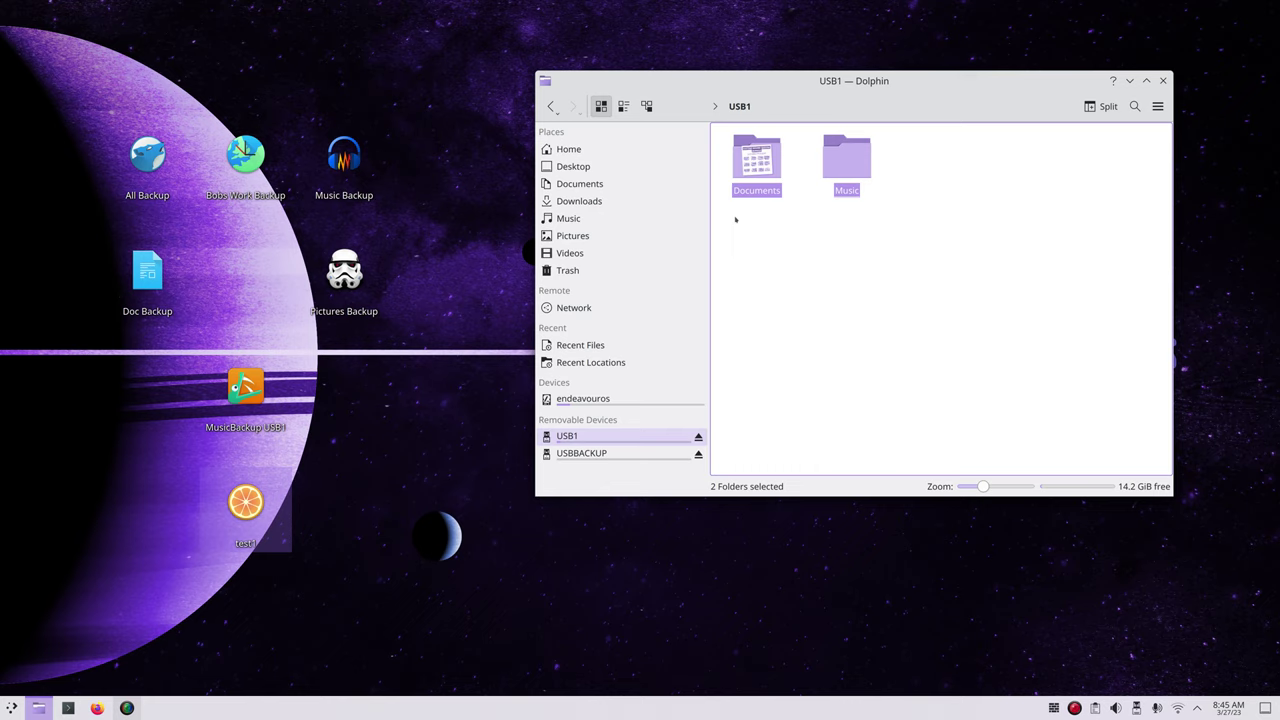
{"action": "key", "text": "Delete"}
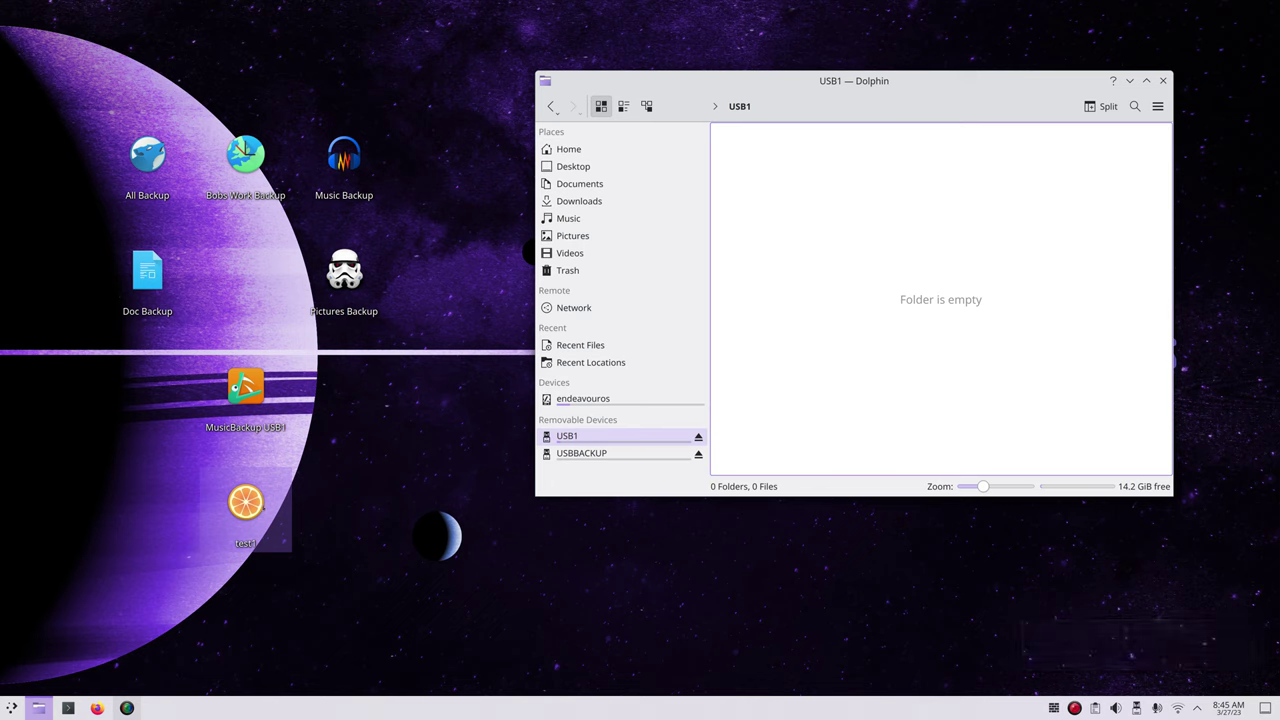
{"action": "left_click", "coordinate": [250, 506]}
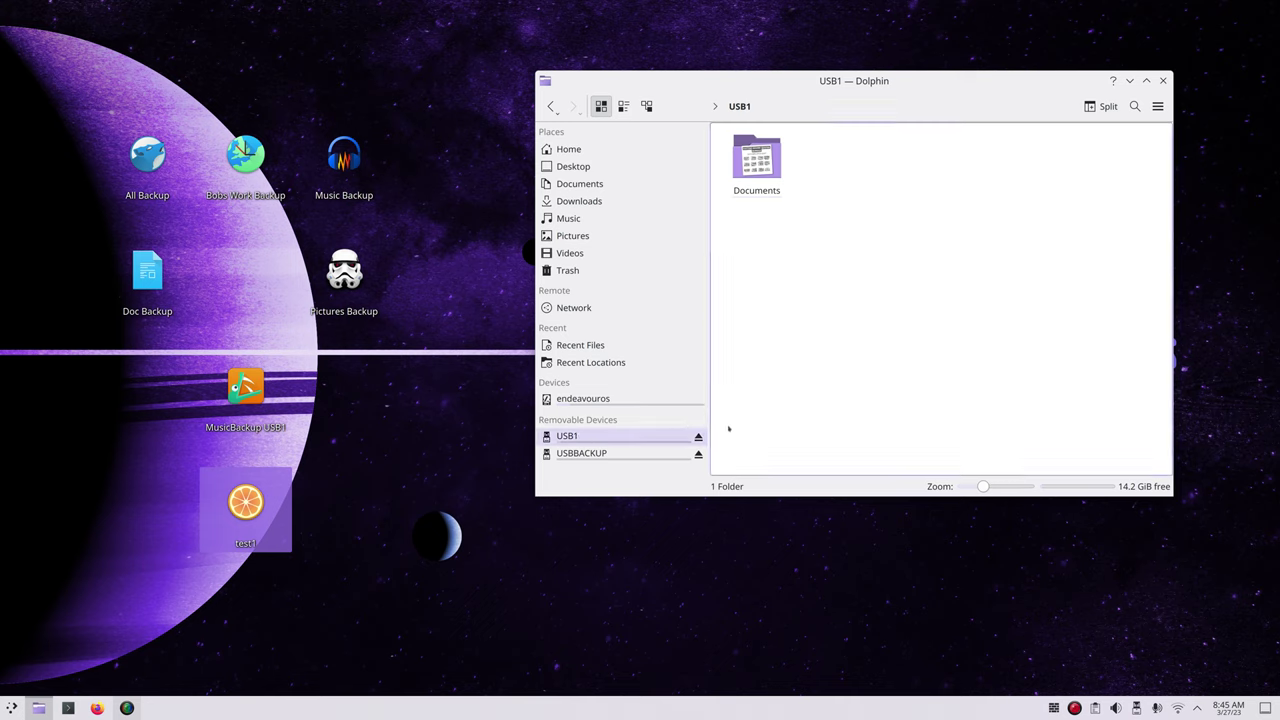
- Check the contents of the backed-up Documents folder on the USB1 drive
{"action": "left_click", "coordinate": [628, 440]}
{"action": "double_click", "coordinate": [765, 155]}
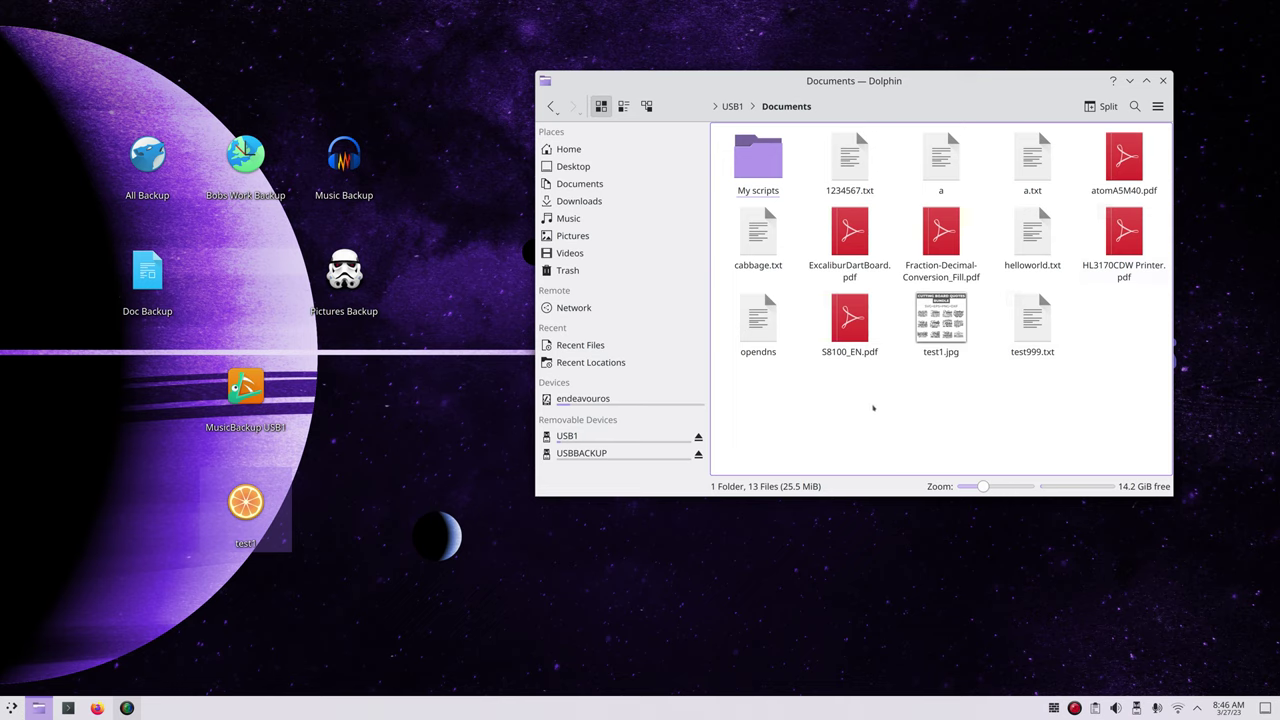
{"action": "left_click", "coordinate": [628, 437]}
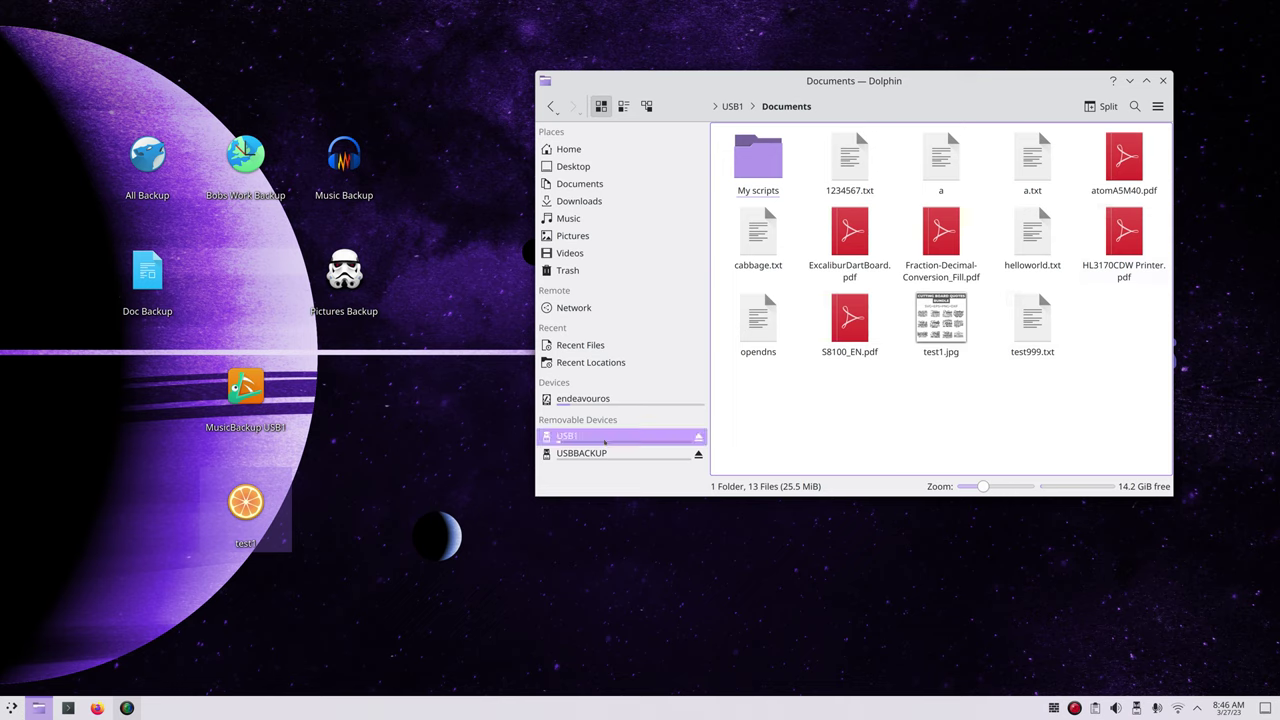
- Create a new folder named "test 123" in the home Documents folder
{"action": "left_click", "coordinate": [590, 186]}
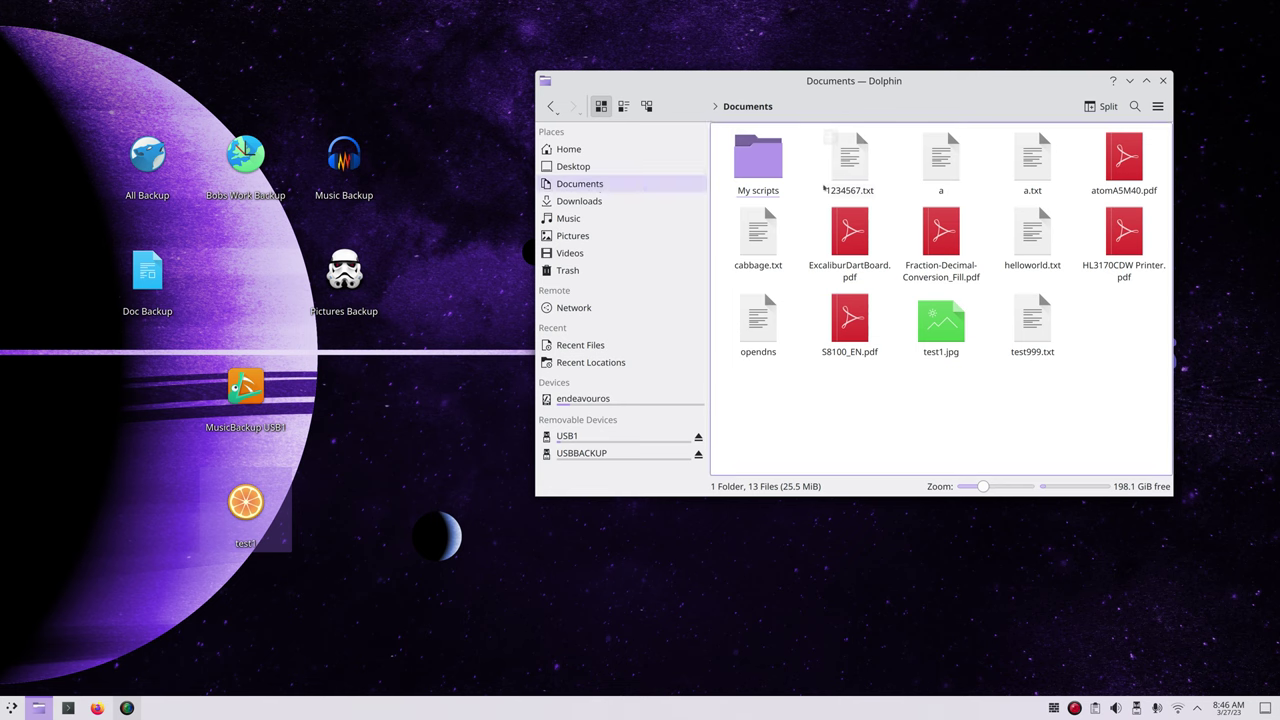
{"action": "right_click", "coordinate": [788, 404]}
{"action": "mouse_move", "coordinate": [830, 411]}
{"action": "left_click", "coordinate": [1035, 410]}
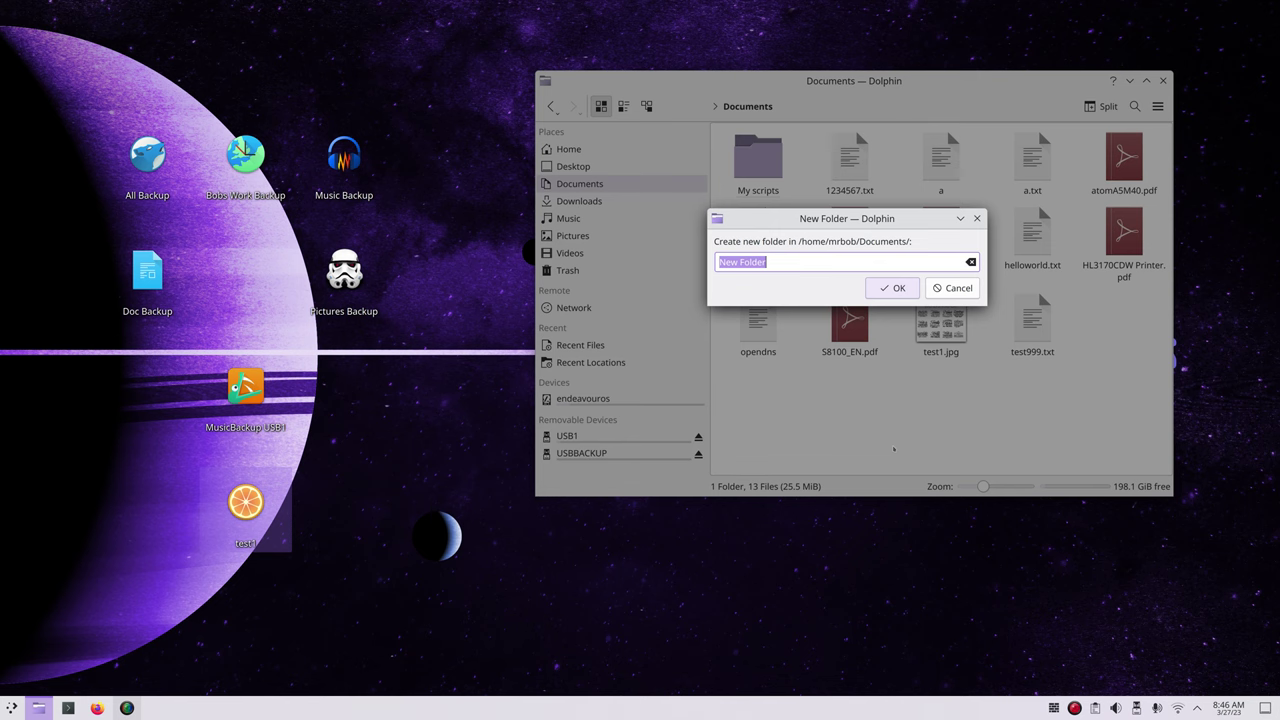
{"action": "type", "text": "test 123"}
{"action": "key", "text": "Return"}
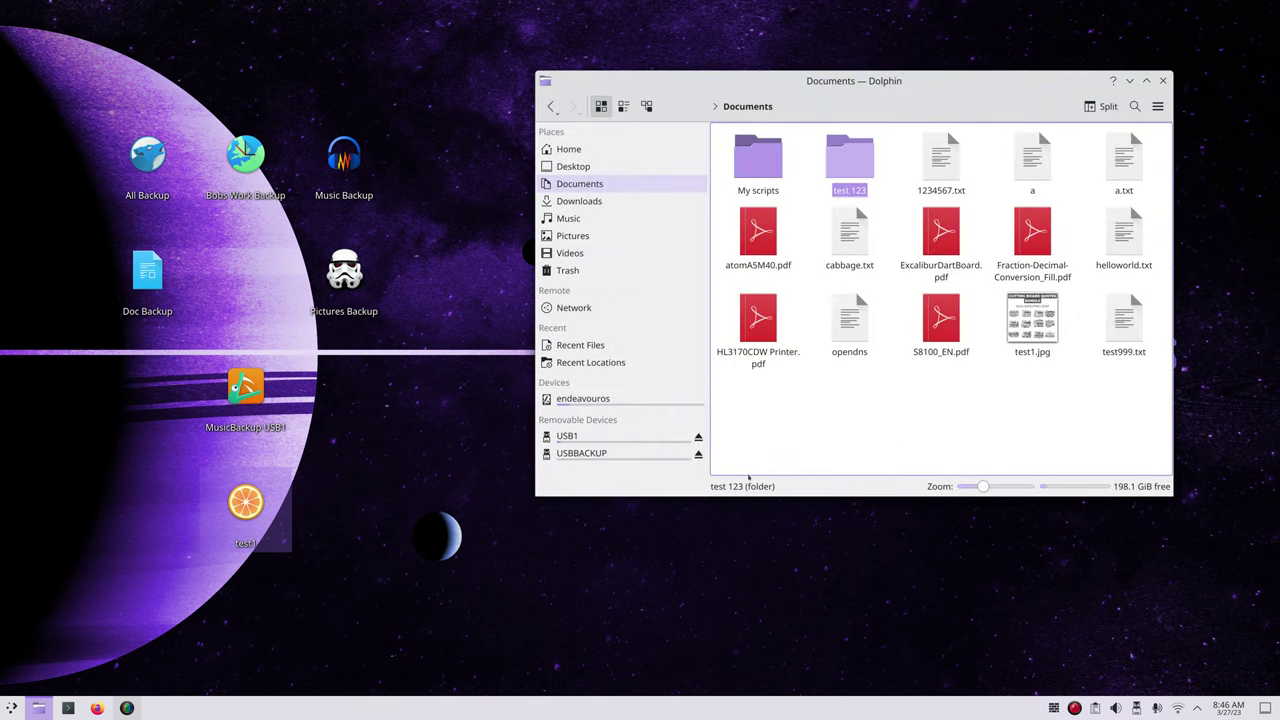
- Open the Documents folder on the USB1 drive and run the test1 desktop shortcut again to update the backup
{"action": "left_click", "coordinate": [632, 440]}
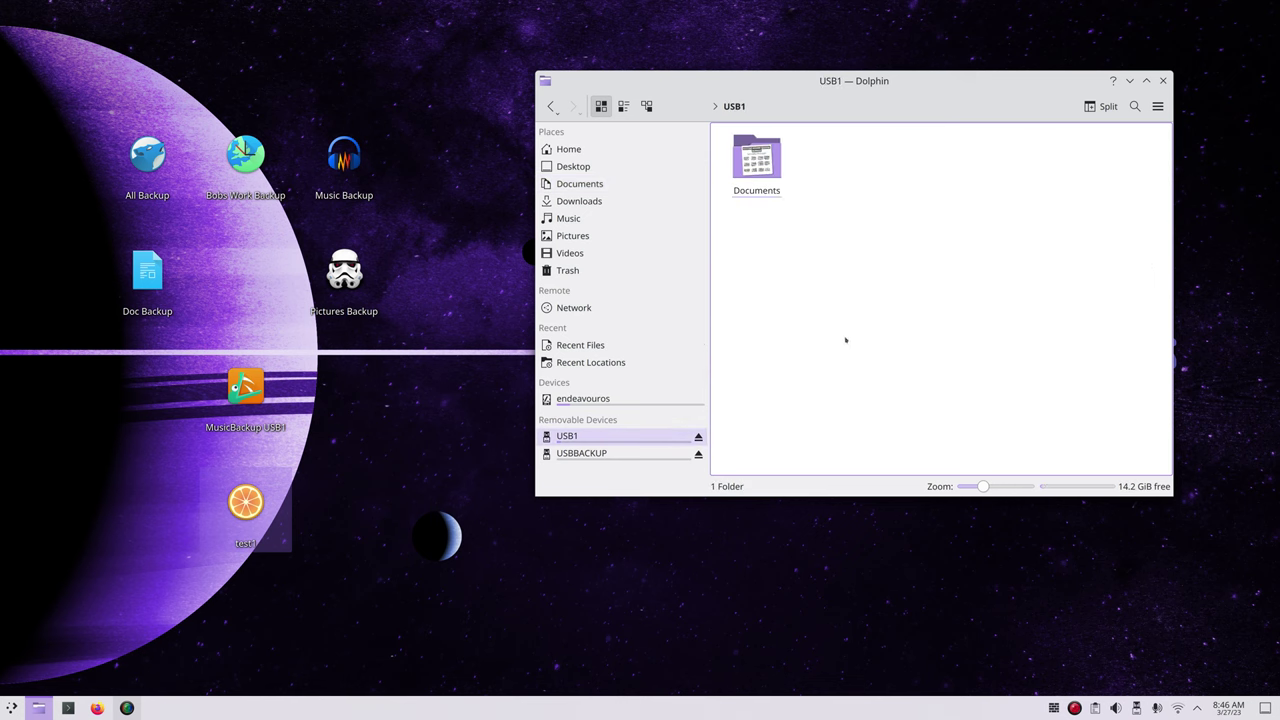
{"action": "double_click", "coordinate": [750, 165]}
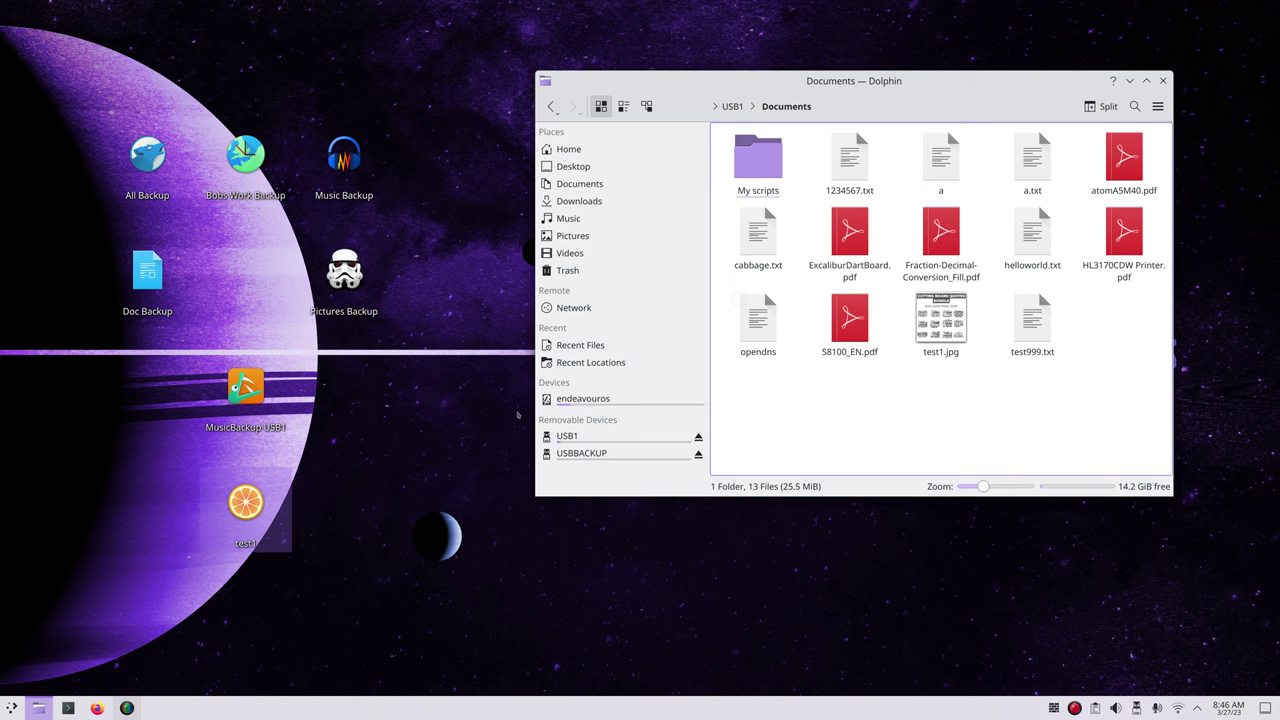
{"action": "left_click", "coordinate": [283, 497]}
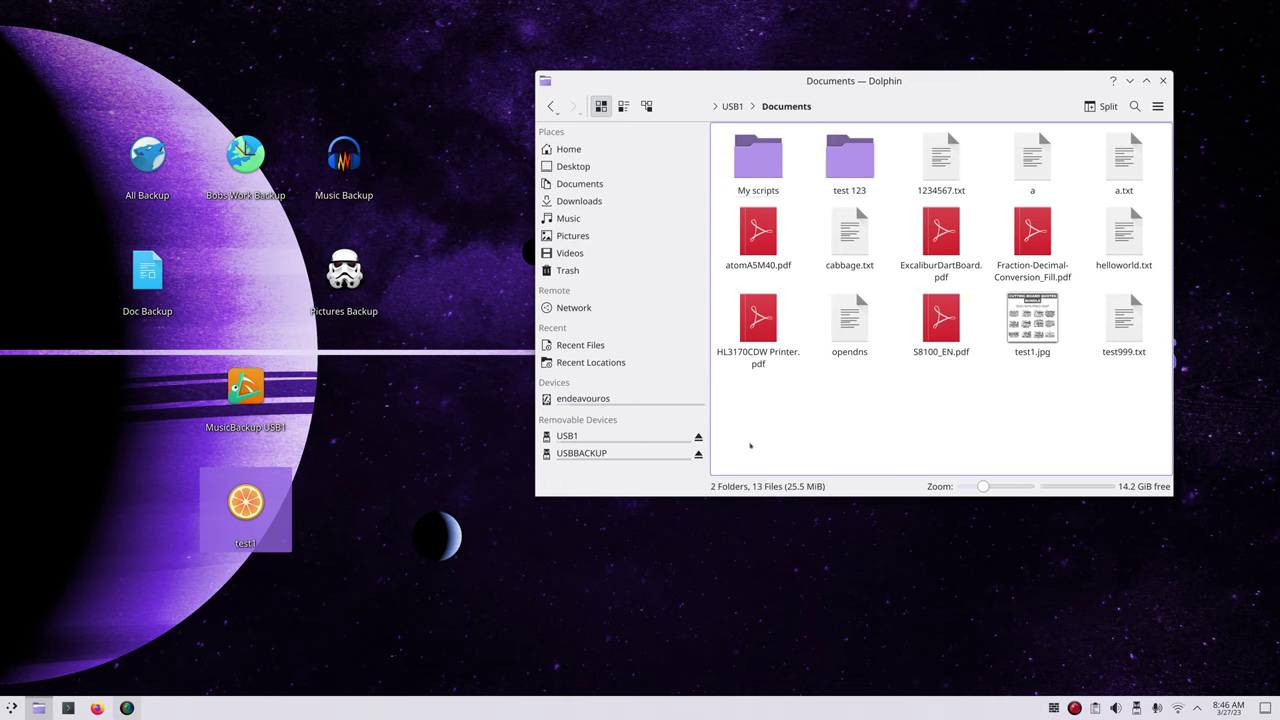
- Return to the top level of the USB1 drive and close the file manager window
{"action": "left_click", "coordinate": [633, 440]}
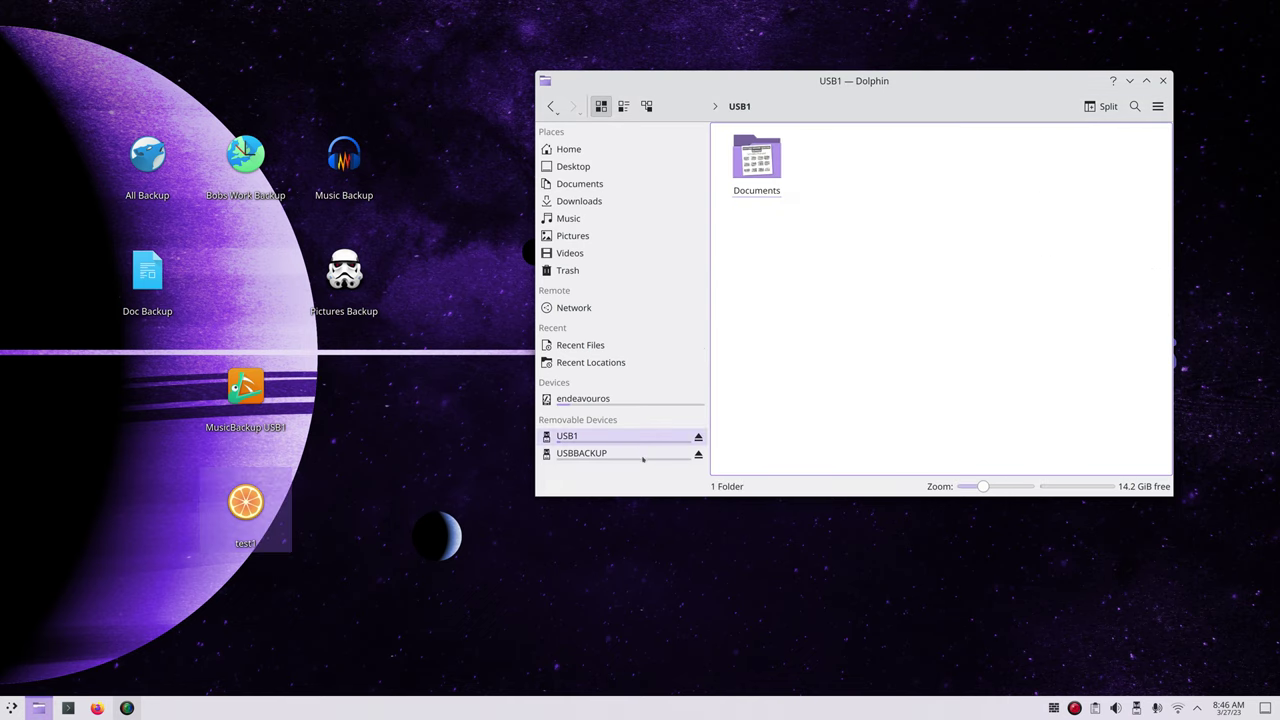
{"action": "left_click", "coordinate": [652, 447]}
{"action": "left_click", "coordinate": [652, 439]}
{"action": "left_click", "coordinate": [1163, 81]}
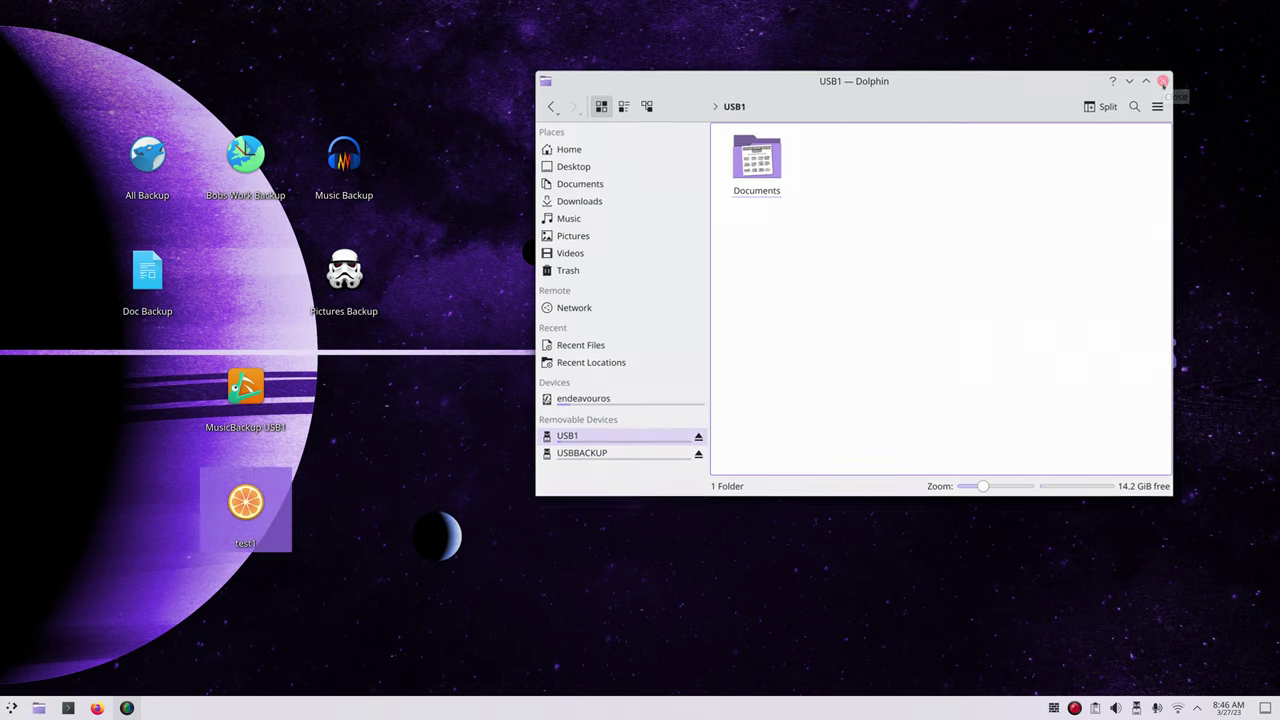